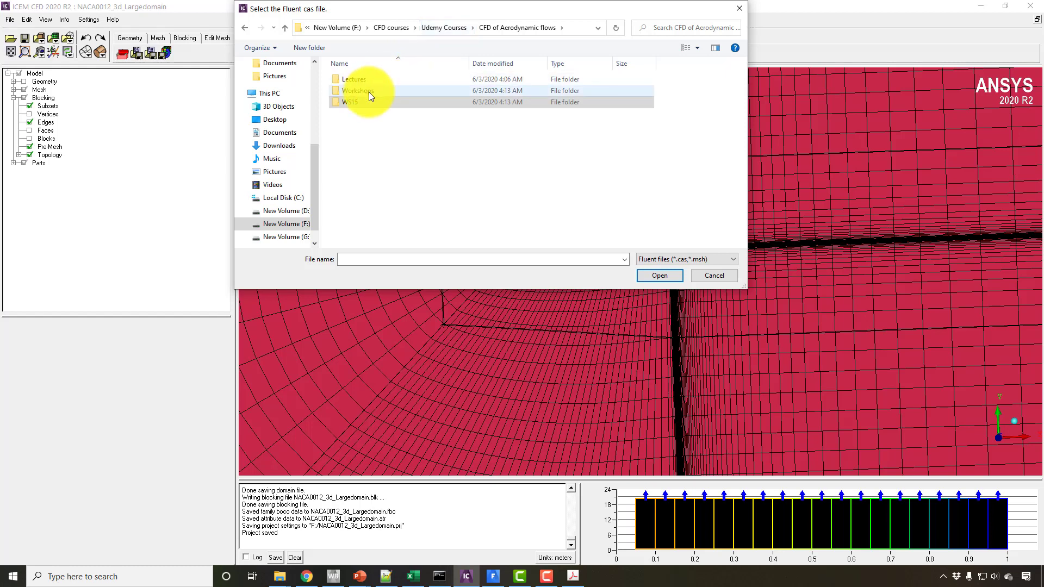
Step: Import the Fluent mesh naca0012_medium.msh from Workshops > WS2_Solution in Fluent > Fluent_input_output_files
double_click(369, 93)
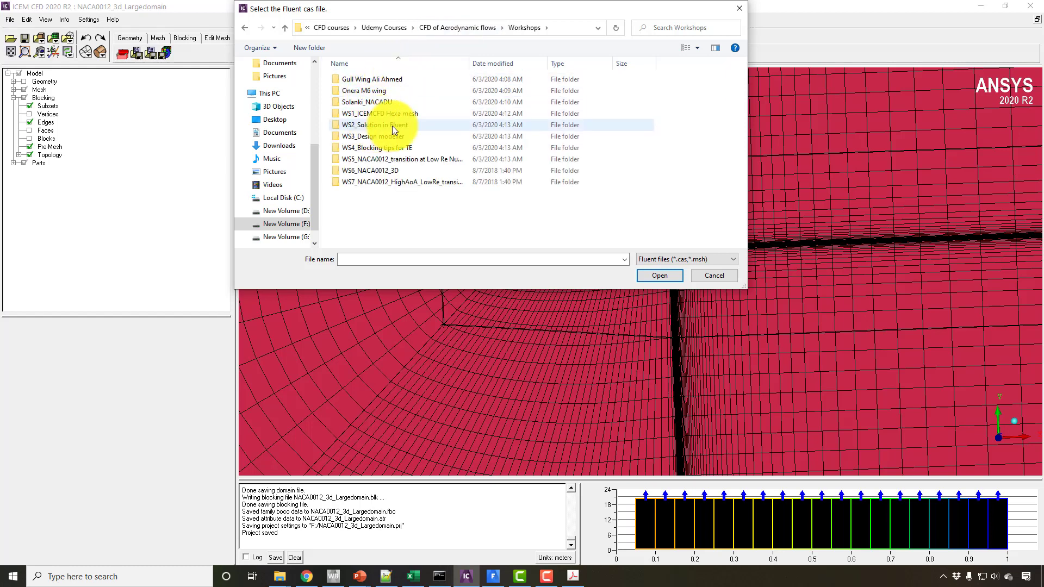
double_click(376, 125)
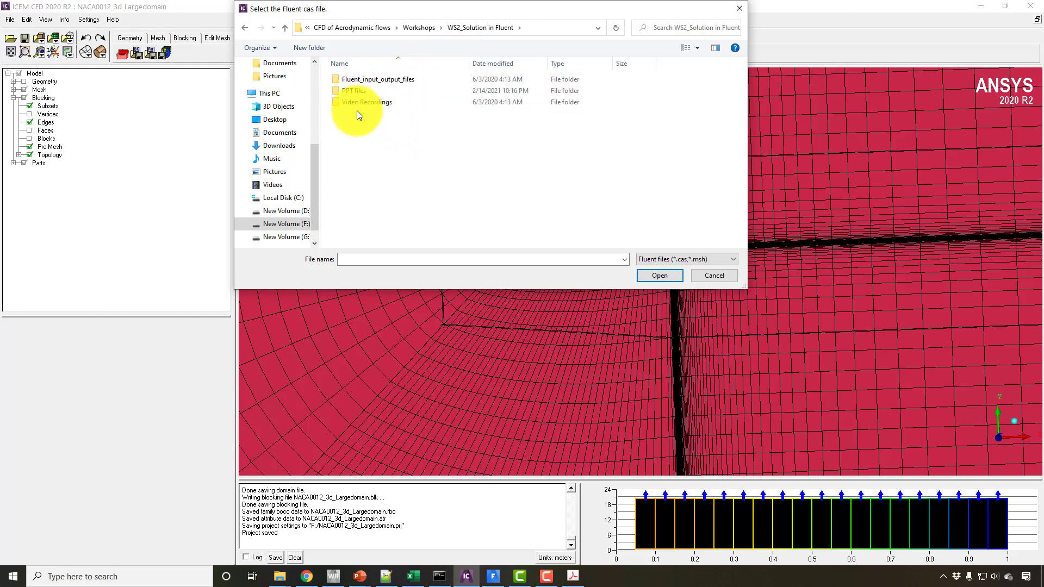
double_click(387, 78)
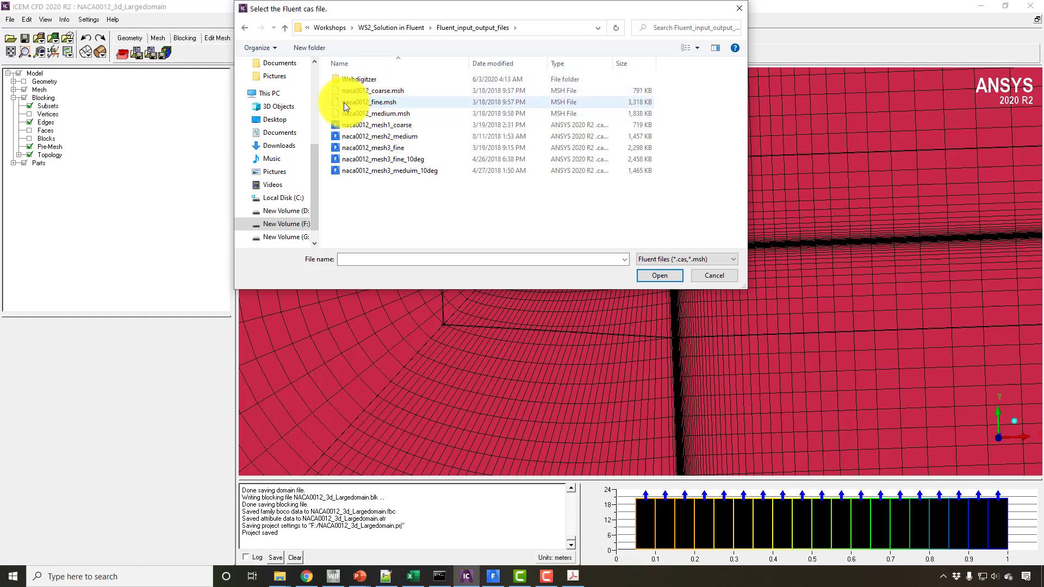
left_click(375, 112)
double_click(375, 112)
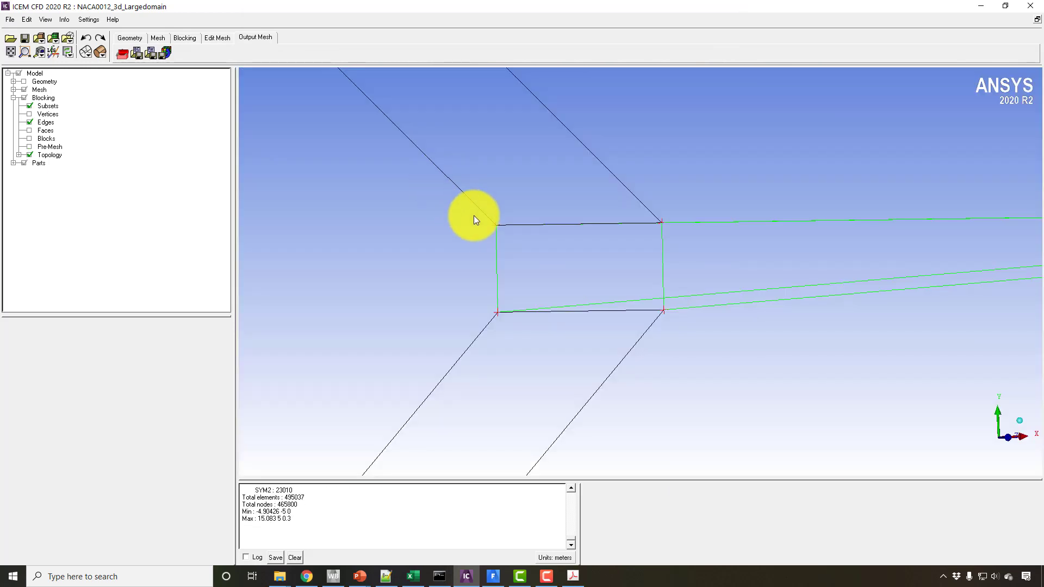
Step: Display the geometry curves and hide the blocking edges so only the airfoil outline is shown
left_click_drag(485, 279, 661, 283)
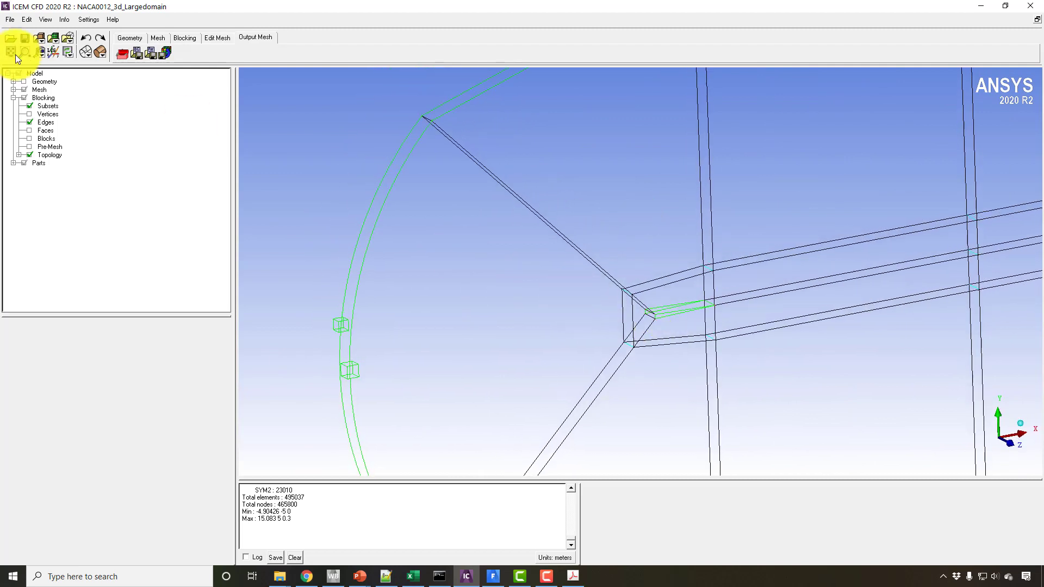
left_click(13, 81)
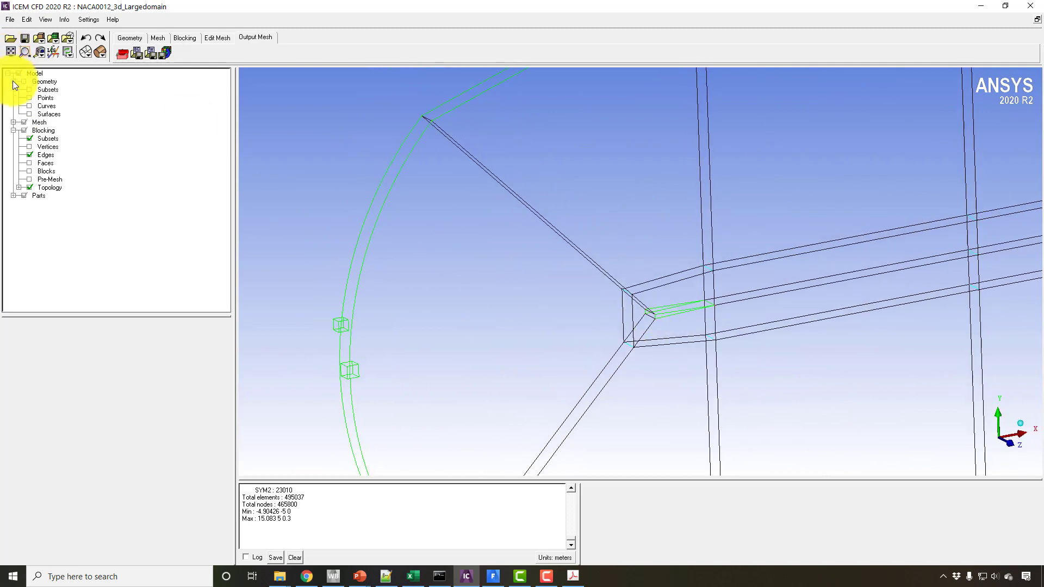
left_click(30, 106)
scroll(559, 191, "up", 3)
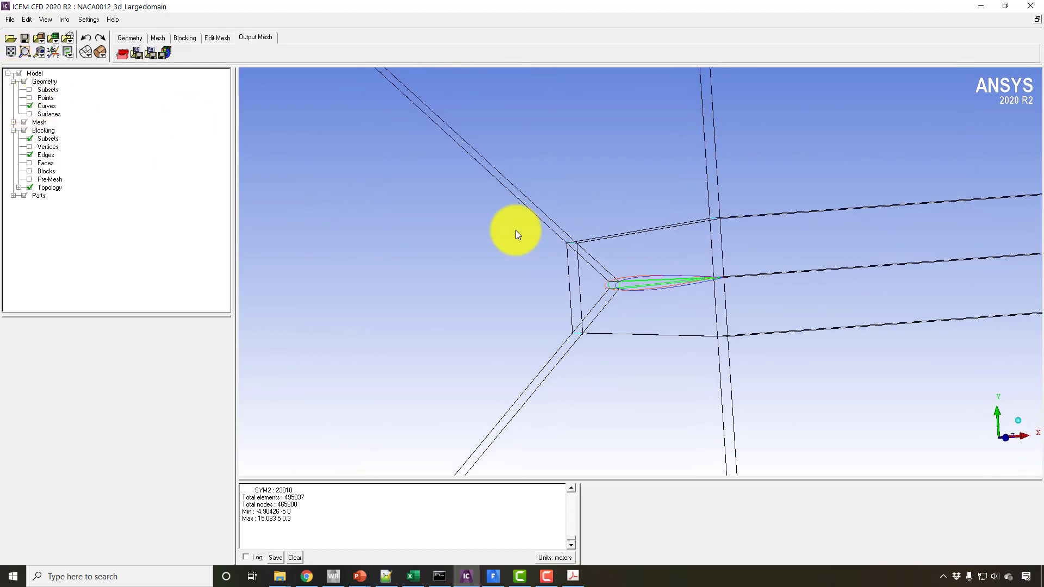
scroll(510, 146, "up", 4)
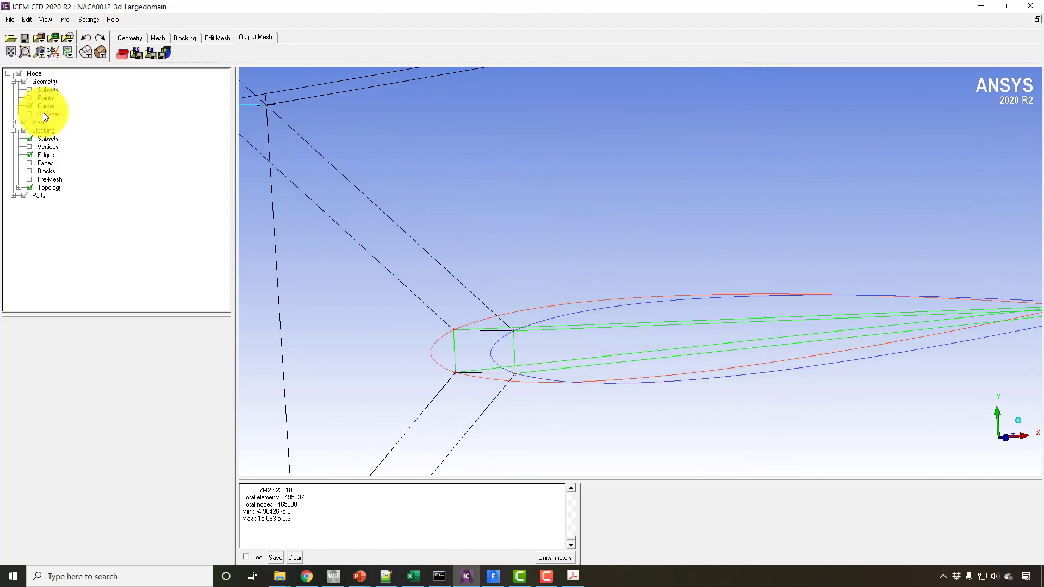
left_click(31, 155)
middle_click_drag(606, 292, 478, 172)
left_click_drag(477, 172, 598, 266)
Step: Expand the parts list down to the FAM3D_NACA0012_1 subpart and display the mesh shells around the airfoil
left_click(13, 196)
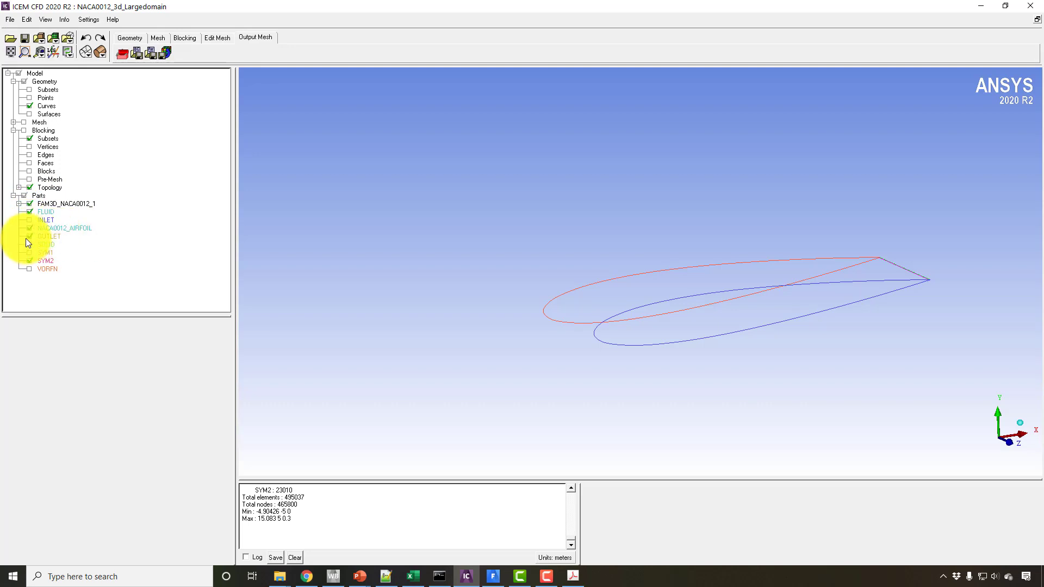
left_click(19, 204)
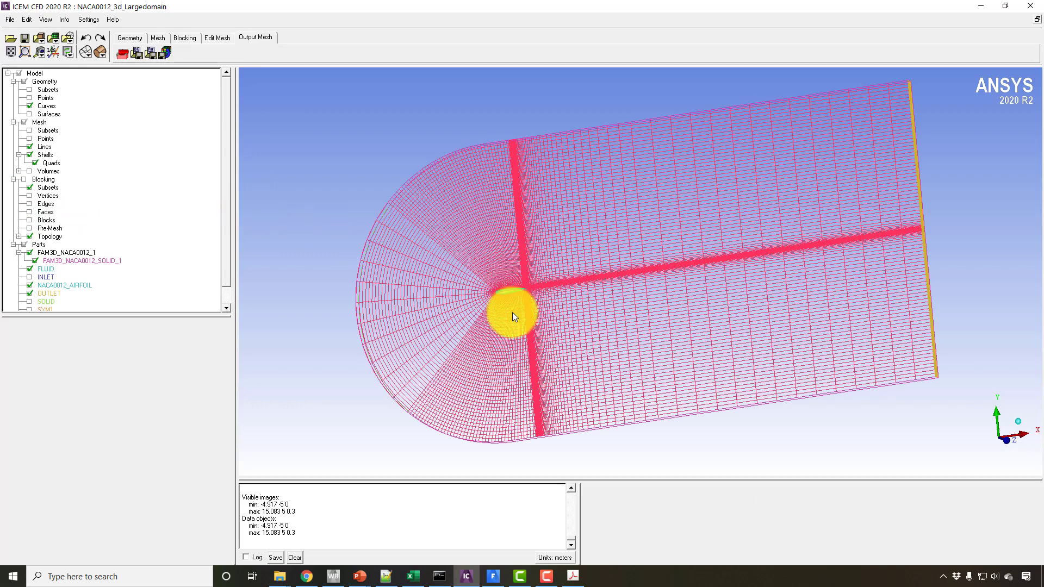
left_click_drag(512, 310, 348, 212)
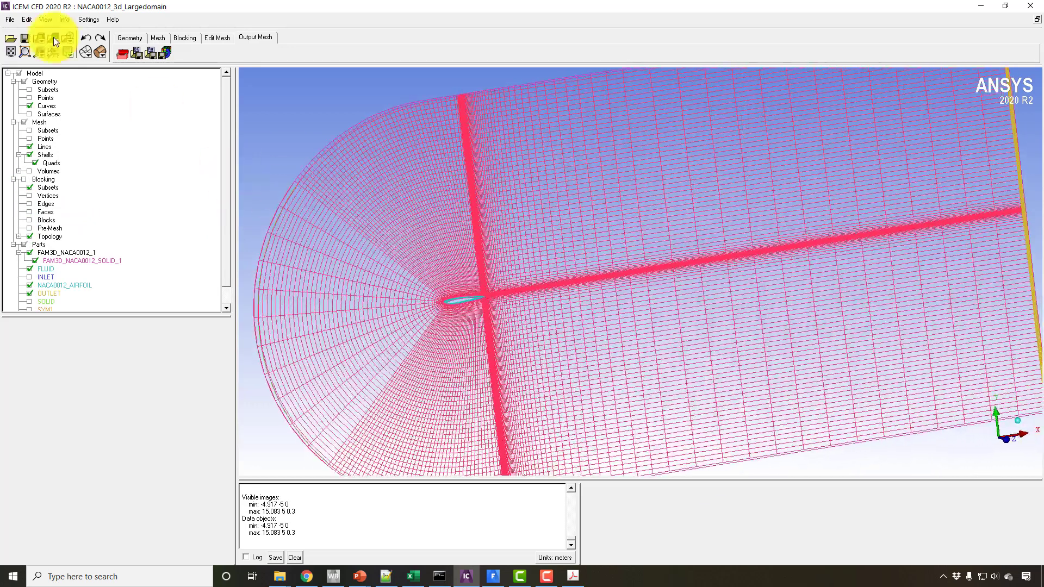
Step: Start opening a geometry file and browse to the folder CFD courses > Udemy Courses > CFD of Aerodynamic flows
left_click(11, 20)
mouse_move(34, 95)
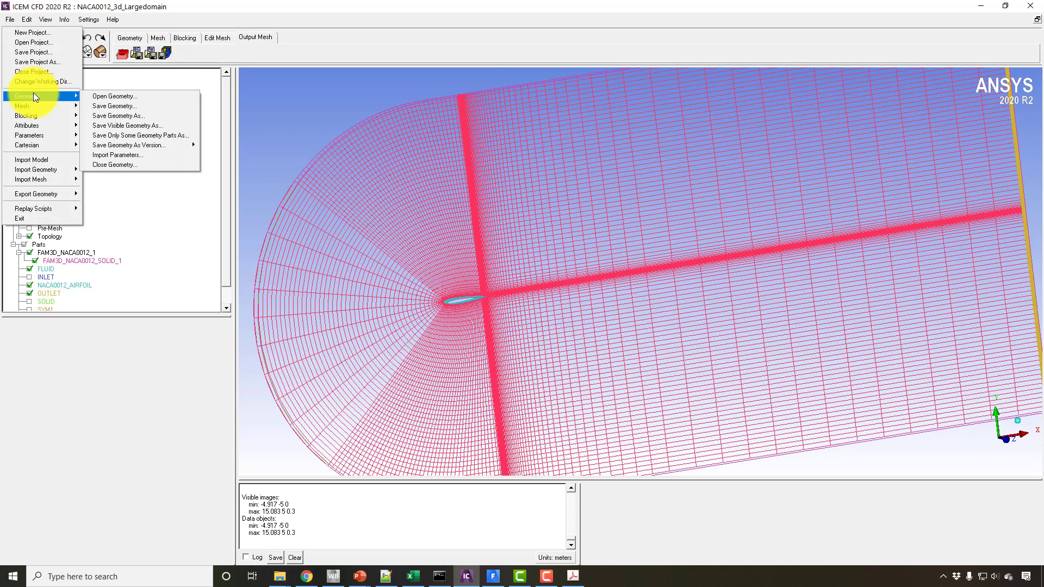
left_click(89, 96)
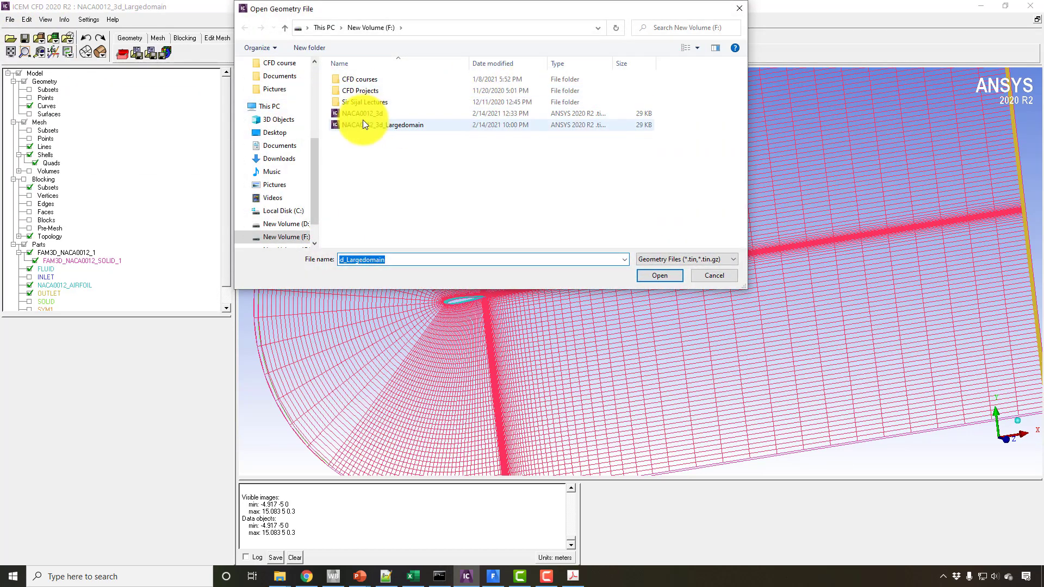
left_click(370, 79)
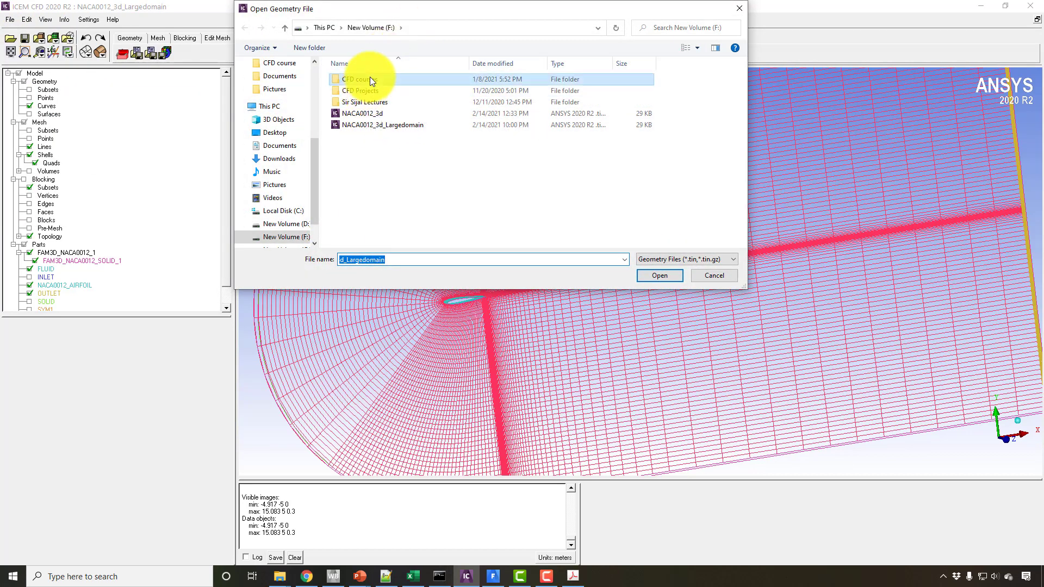
double_click(371, 80)
double_click(358, 136)
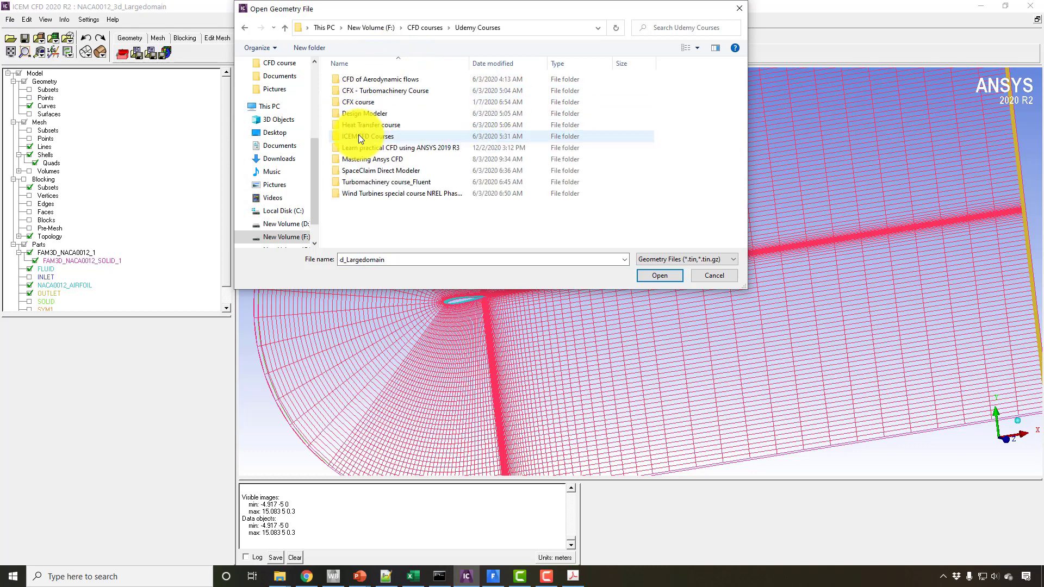
double_click(364, 80)
left_click(358, 102)
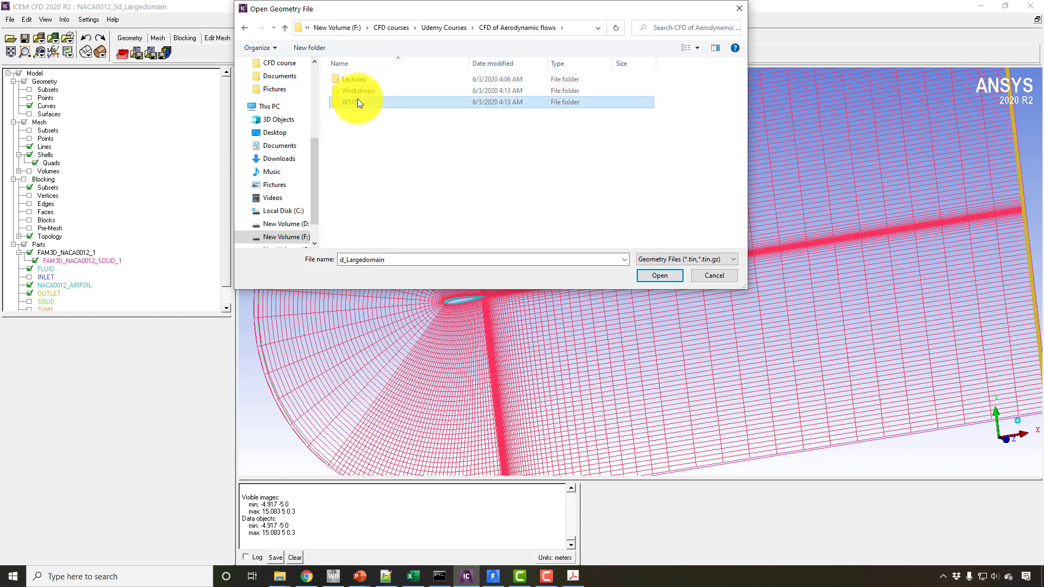
double_click(358, 101)
left_click(452, 27)
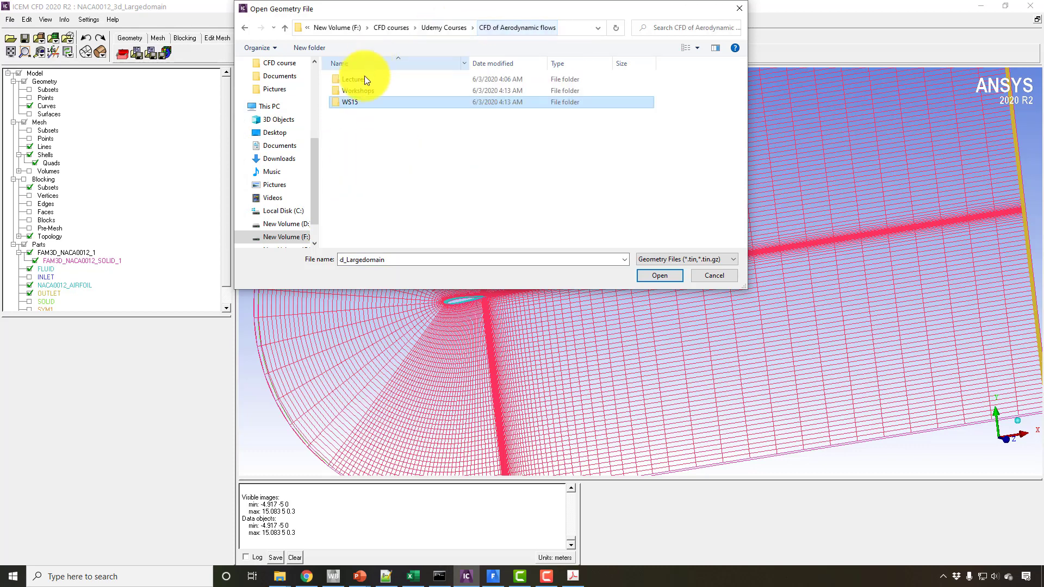
double_click(359, 88)
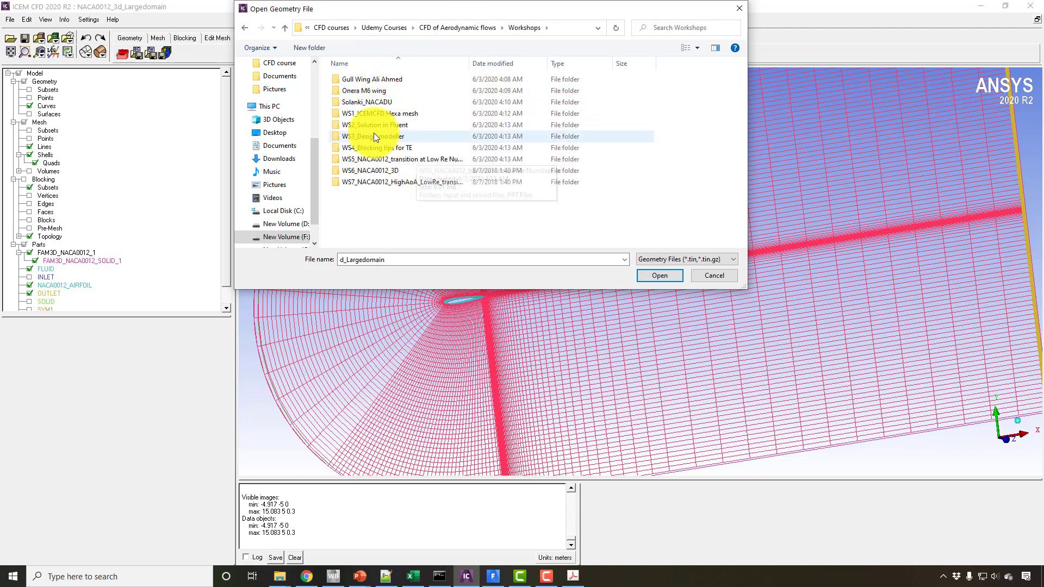
left_click(286, 28)
left_click(286, 28)
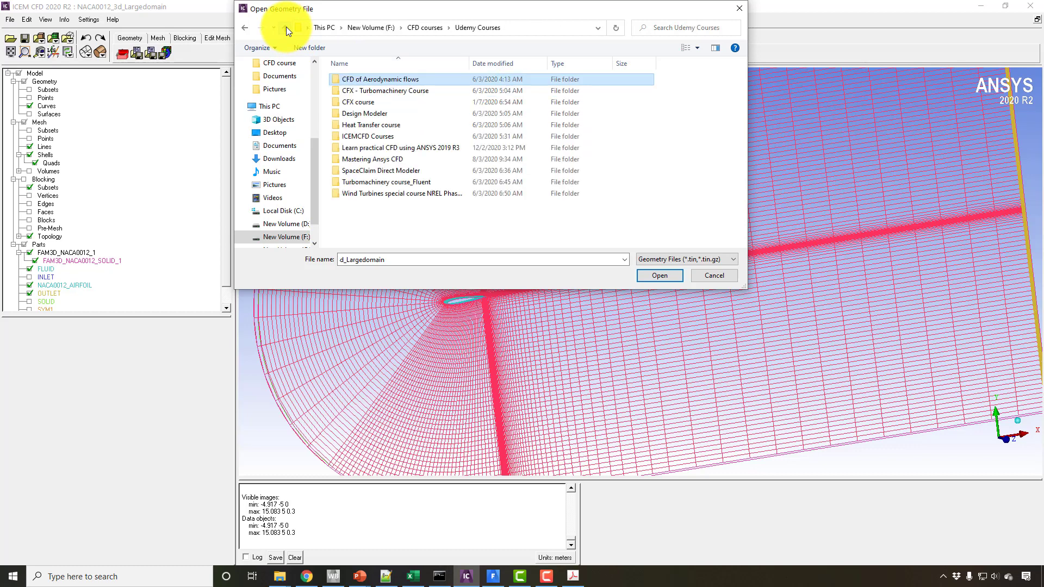
double_click(396, 159)
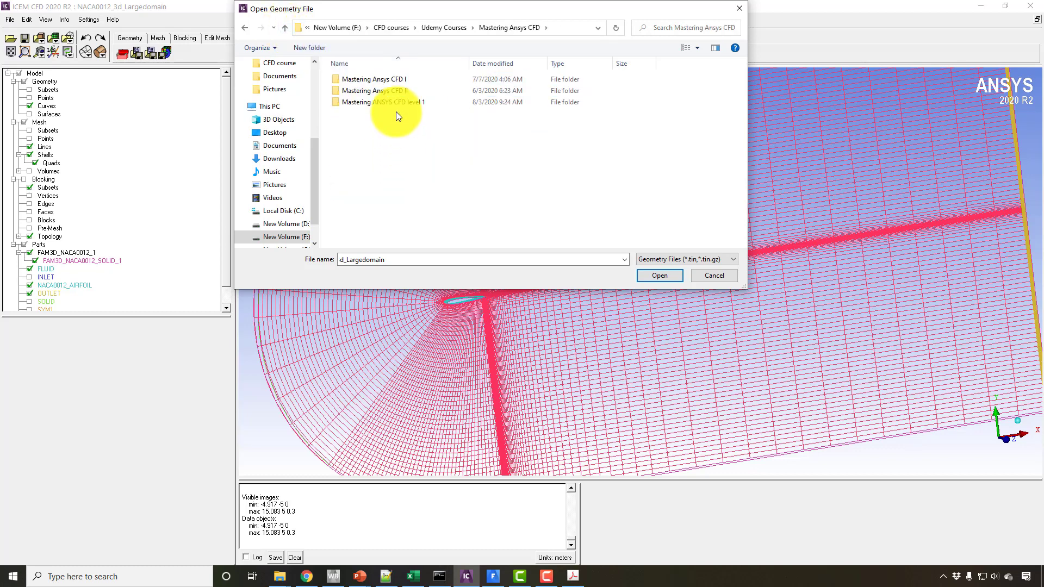
double_click(395, 79)
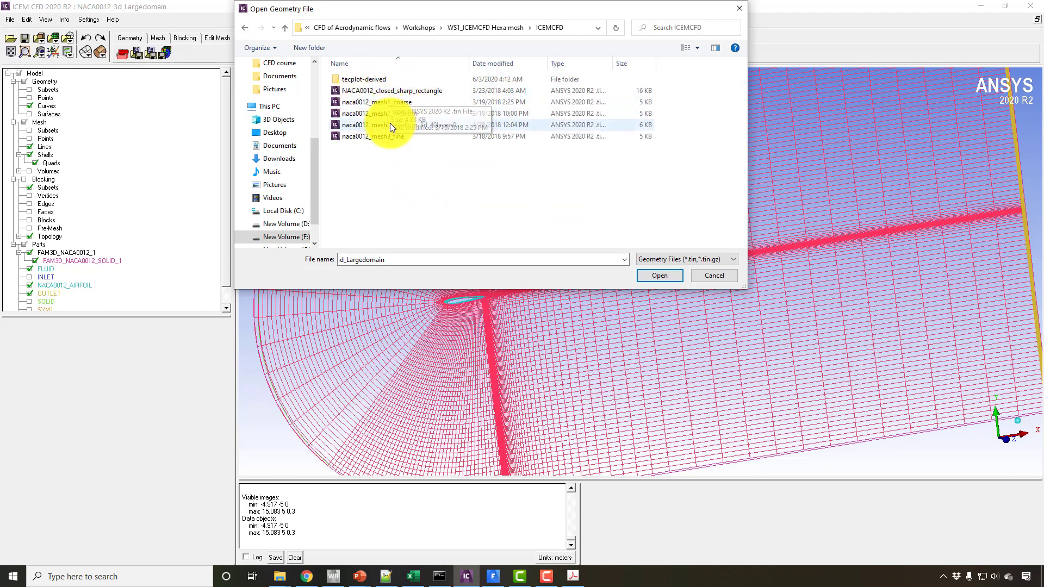
Step: Open the geometry naca0012_mesh1_coarse from the WS1_ICEMCFD Hexa mesh workshop's ICEMCFD folder and merge it with the current geometry
double_click(382, 102)
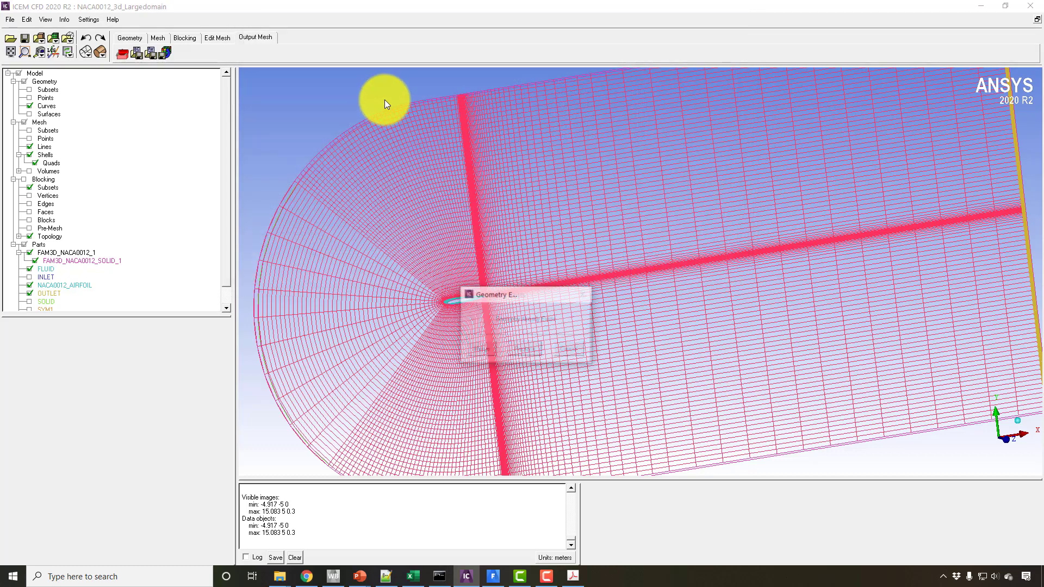
left_click(482, 350)
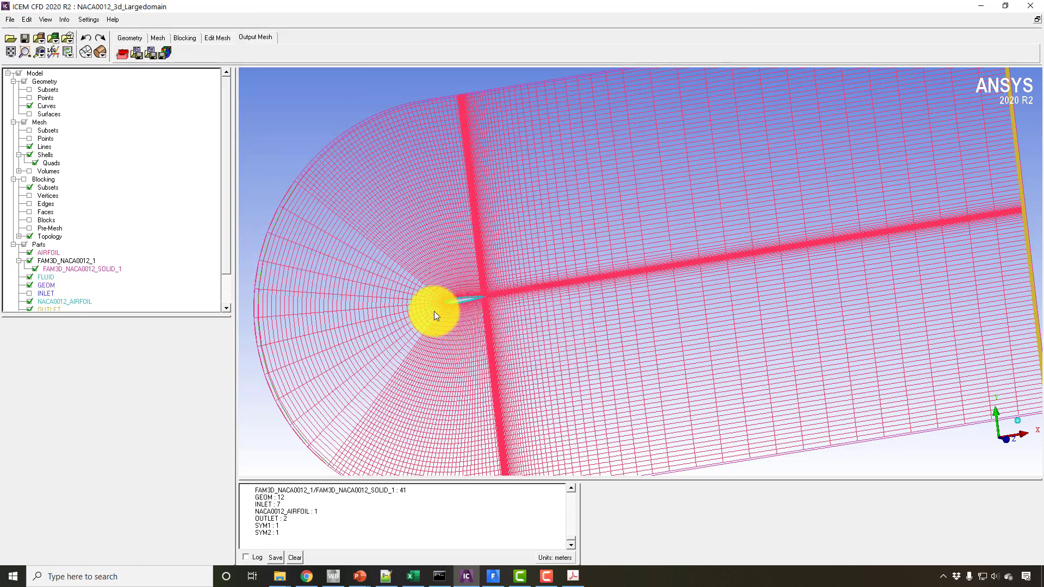
Step: Hide the mesh and turn off the FLUID, GEOM, NACA0012_AIRFOIL and OUTLET parts
left_click(22, 122)
left_click_drag(522, 307, 429, 269)
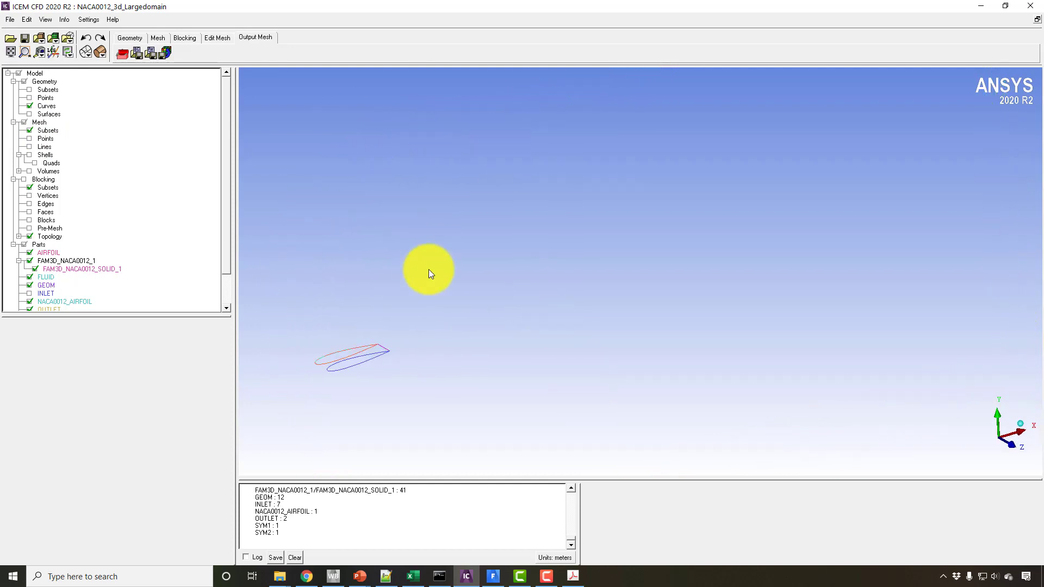
middle_click_drag(429, 269, 444, 261)
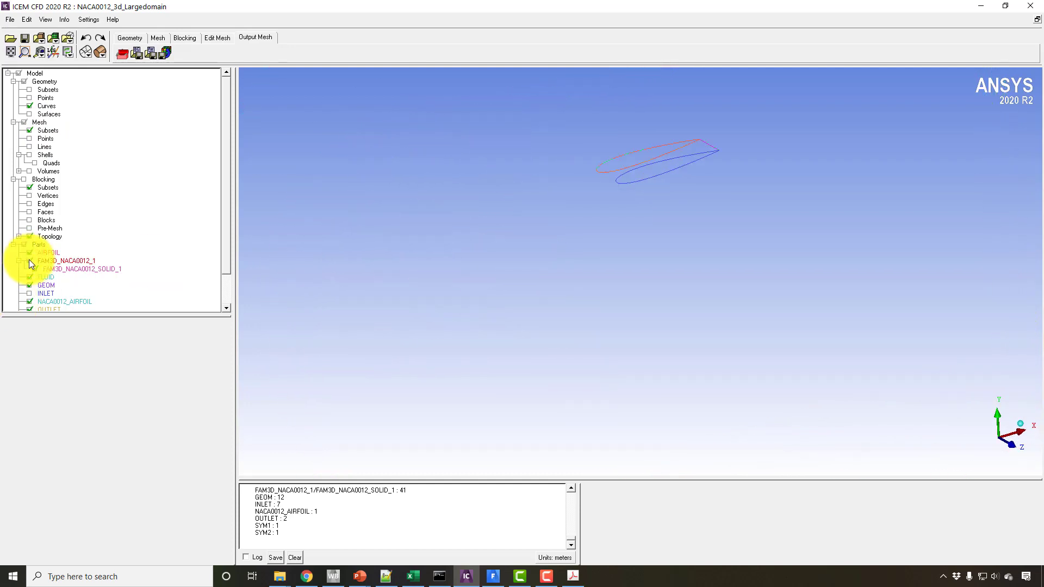
left_click(30, 302)
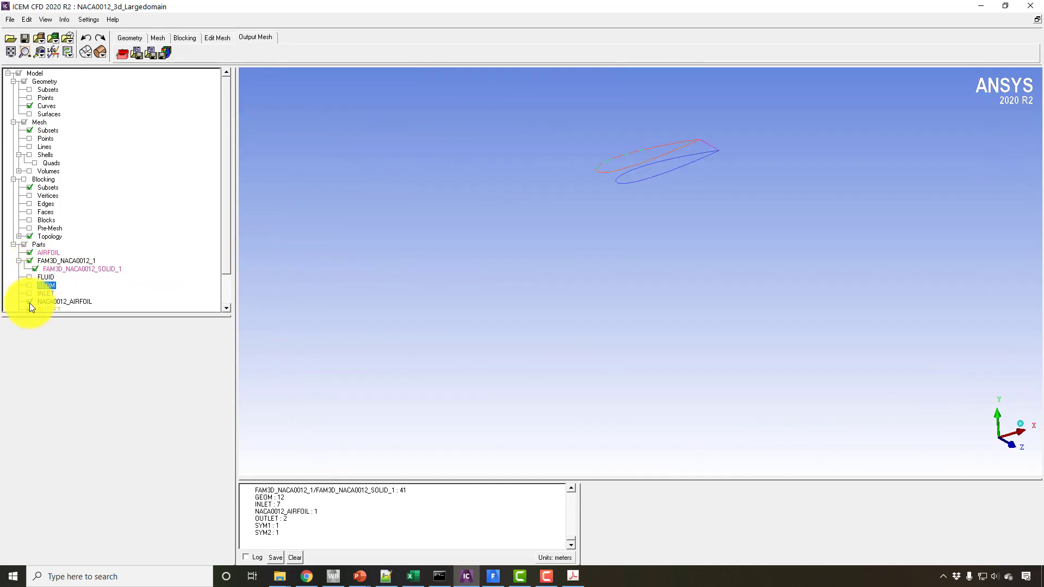
left_click(30, 310)
left_click_drag(227, 254, 230, 294)
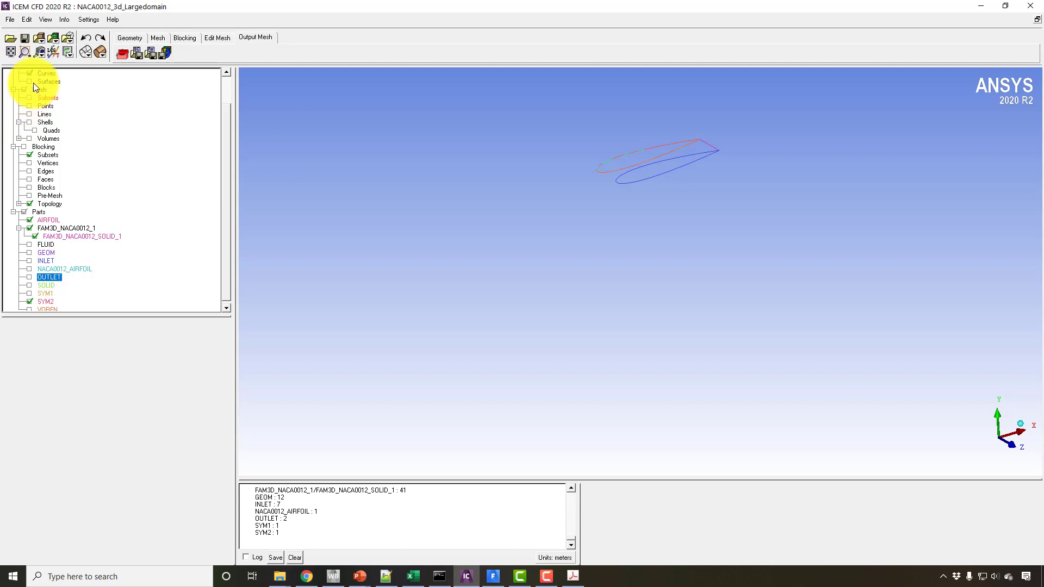
Step: Hide the FAM3D_NACA0012_1 part and display the AIRFOIL and NACA0012_AIRFOIL parts
left_click(30, 228)
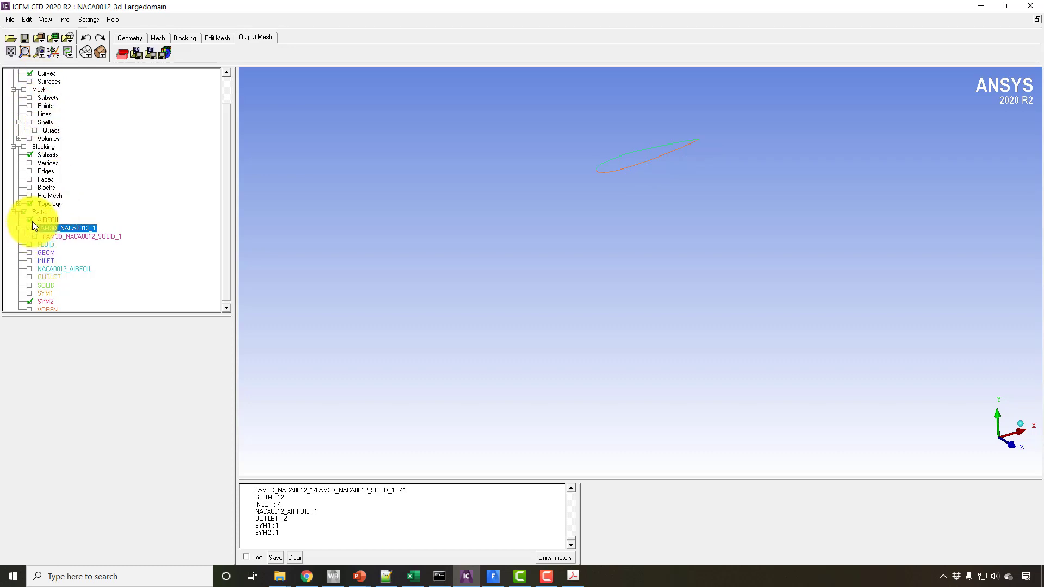
left_click(31, 220)
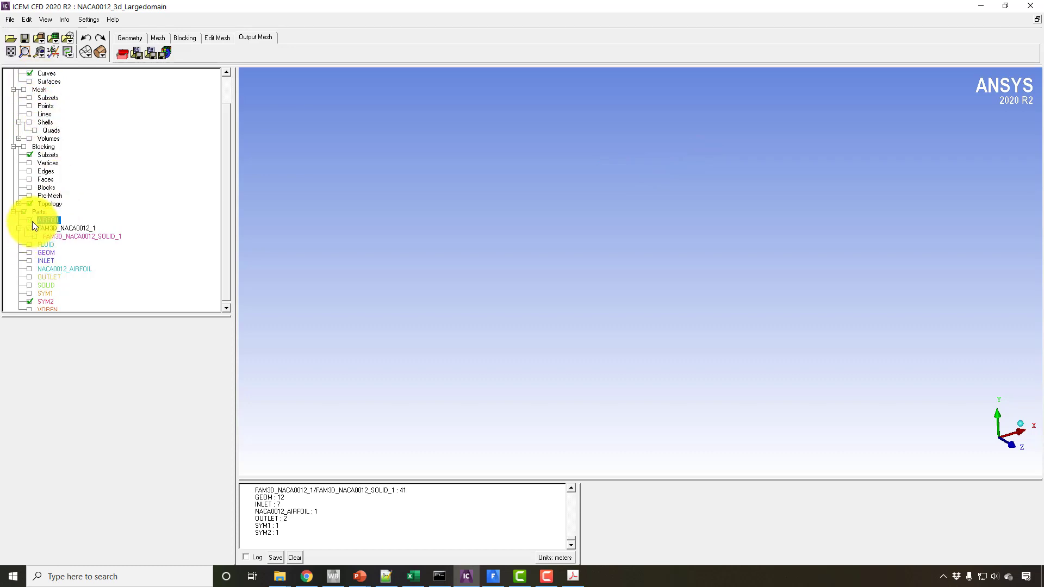
left_click(29, 269)
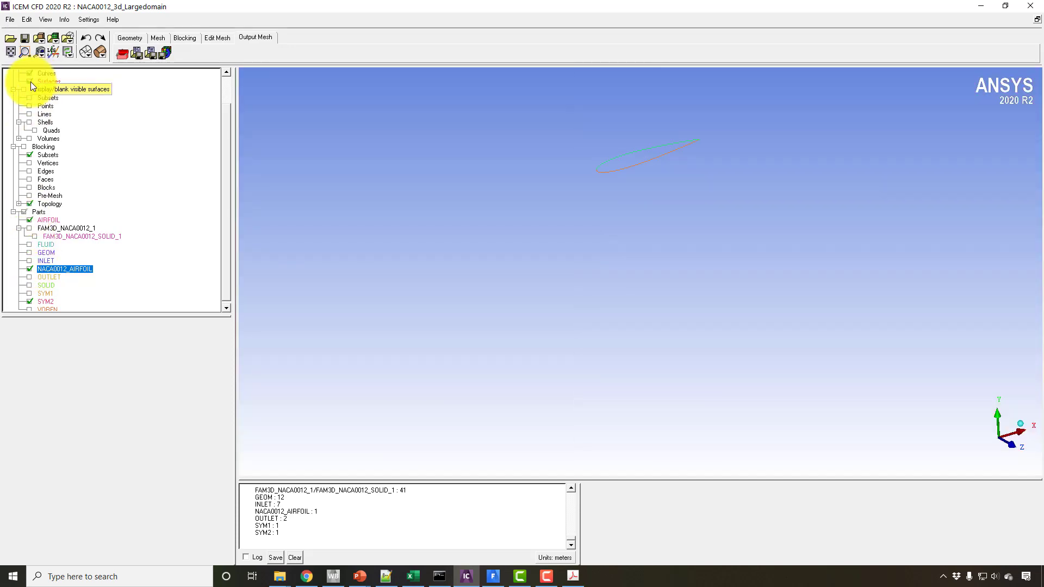
Step: Display the geometry surfaces and hide the SYM2 part to isolate the airfoil surface
left_click(31, 82)
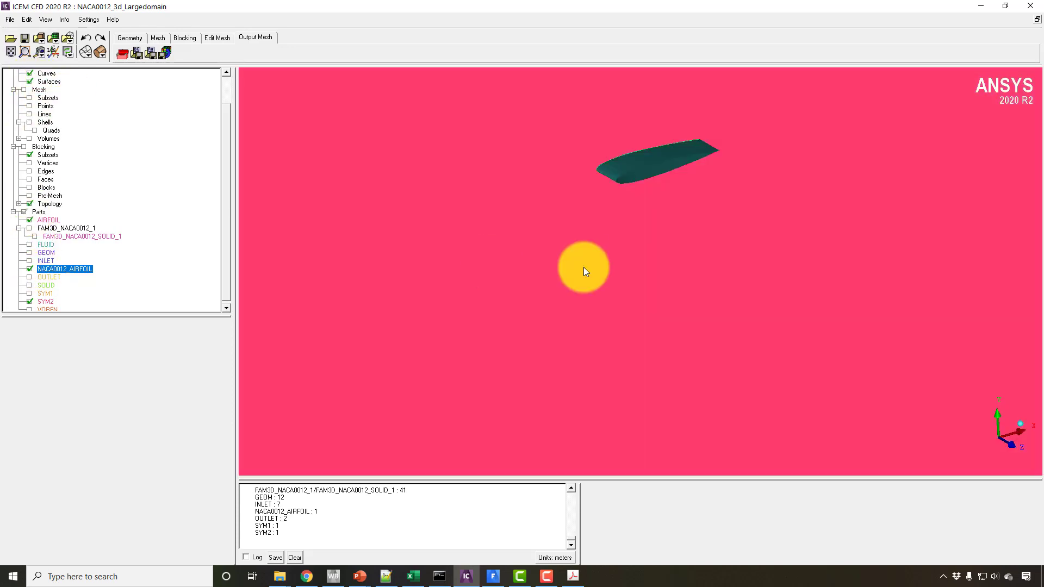
mouse_move(583, 267)
left_mouse_down()
mouse_move(566, 168)
mouse_move(508, 181)
mouse_move(378, 293)
left_mouse_up()
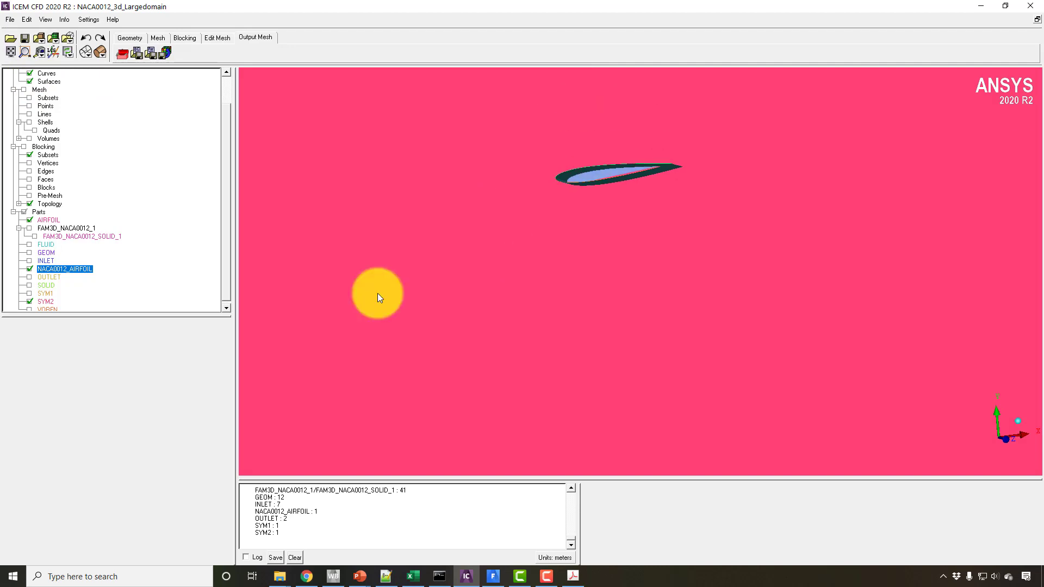
left_click(29, 301)
left_click_drag(595, 188, 381, 195)
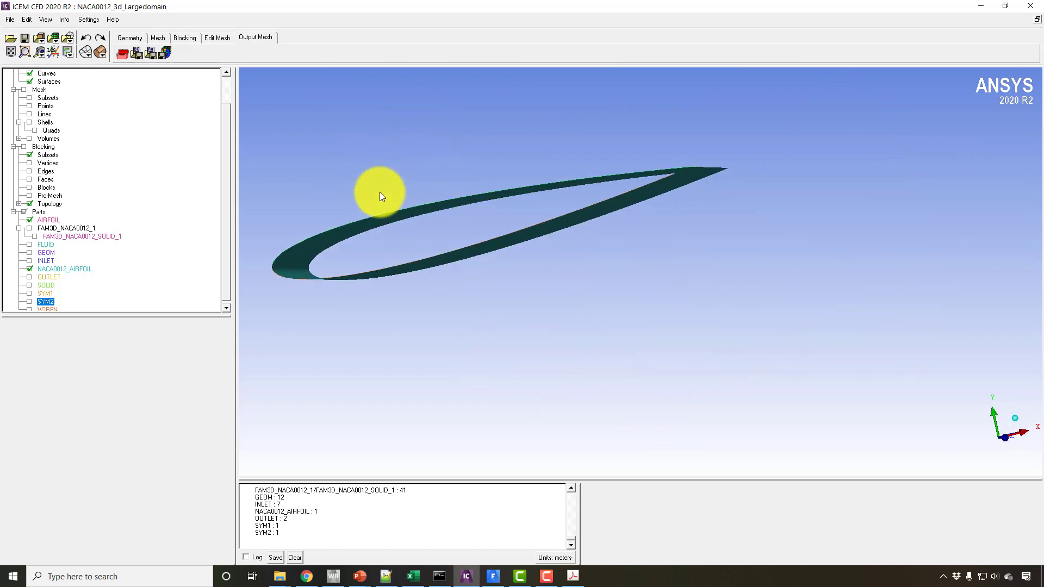
Step: Hide the surfaces, show the FAM3D_NACA0012_1 part and compare the overlapping airfoil curves at the leading edge
left_click(29, 81)
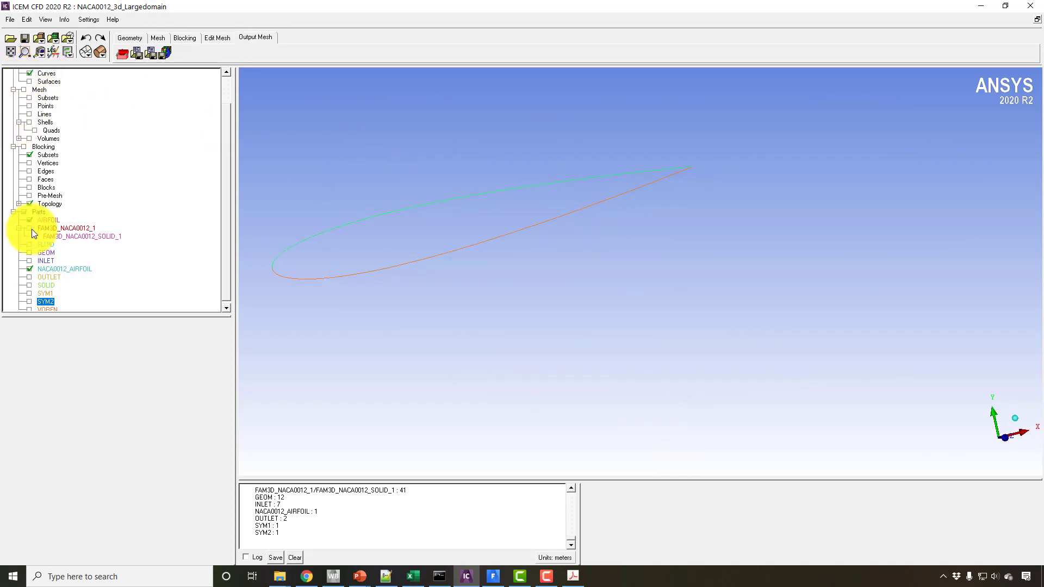
left_click(30, 229)
left_click_drag(335, 266, 501, 285)
mouse_move(501, 285)
right_mouse_down()
mouse_move(563, 351)
mouse_move(606, 324)
mouse_move(595, 289)
mouse_move(551, 239)
mouse_move(531, 179)
mouse_move(508, 228)
mouse_move(401, 236)
mouse_move(526, 289)
mouse_move(498, 274)
right_mouse_up()
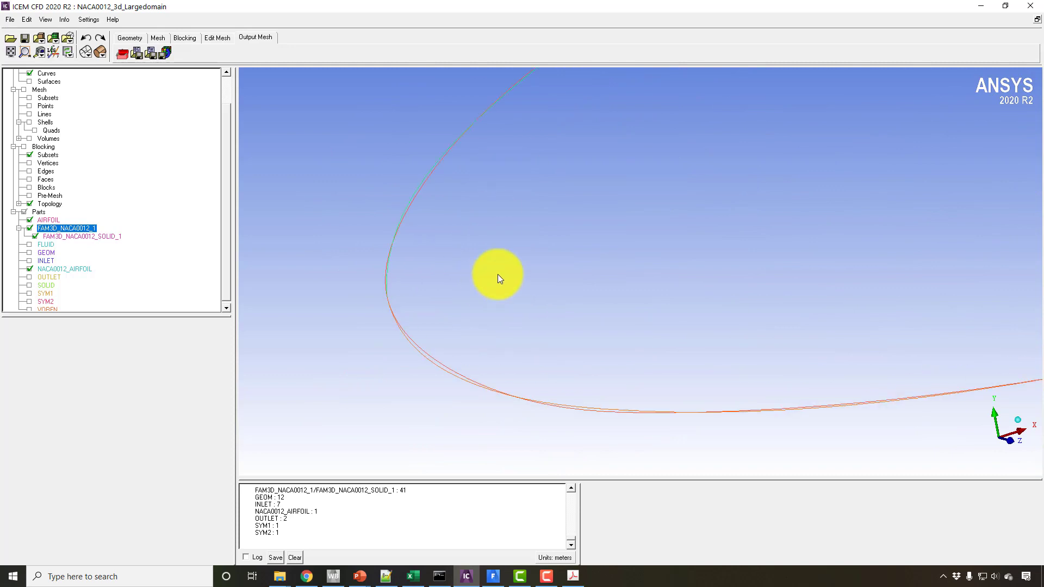
Step: Compare the overlapping airfoil curves at the trailing edge and over the full profile
right_click_drag(426, 240, 640, 130)
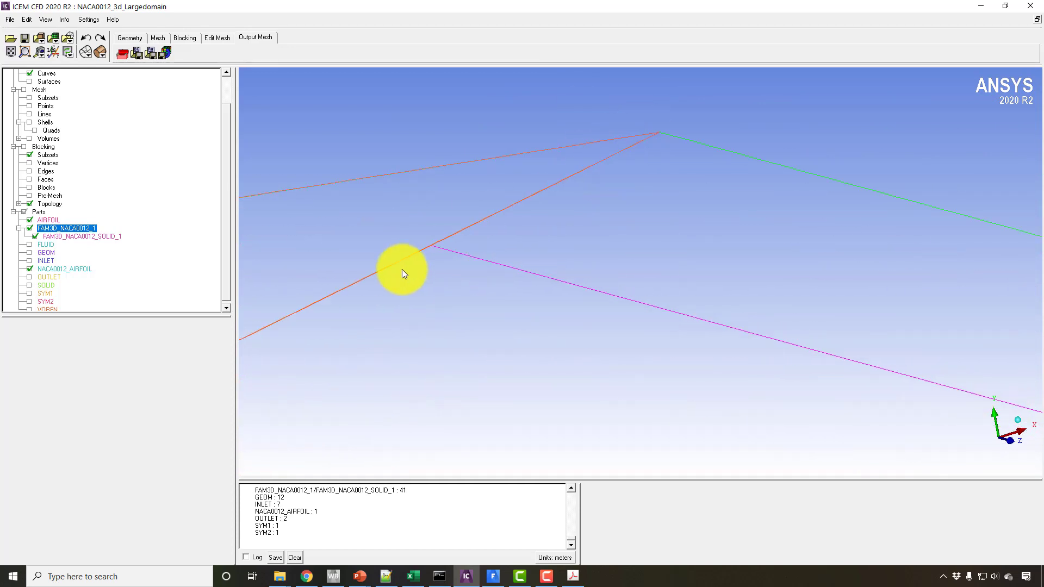
right_click_drag(510, 216, 430, 367)
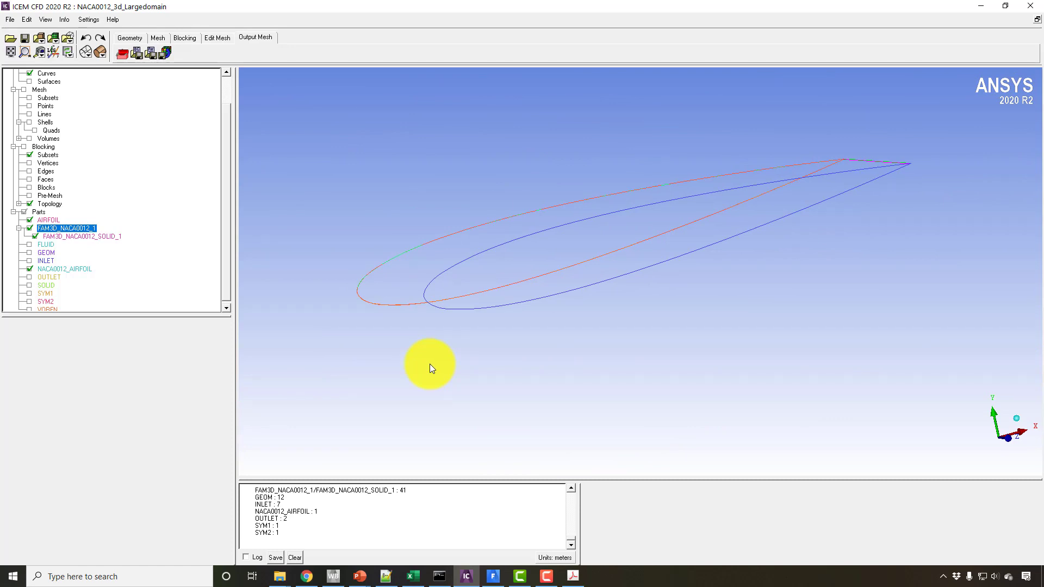
right_click_drag(443, 362, 377, 372)
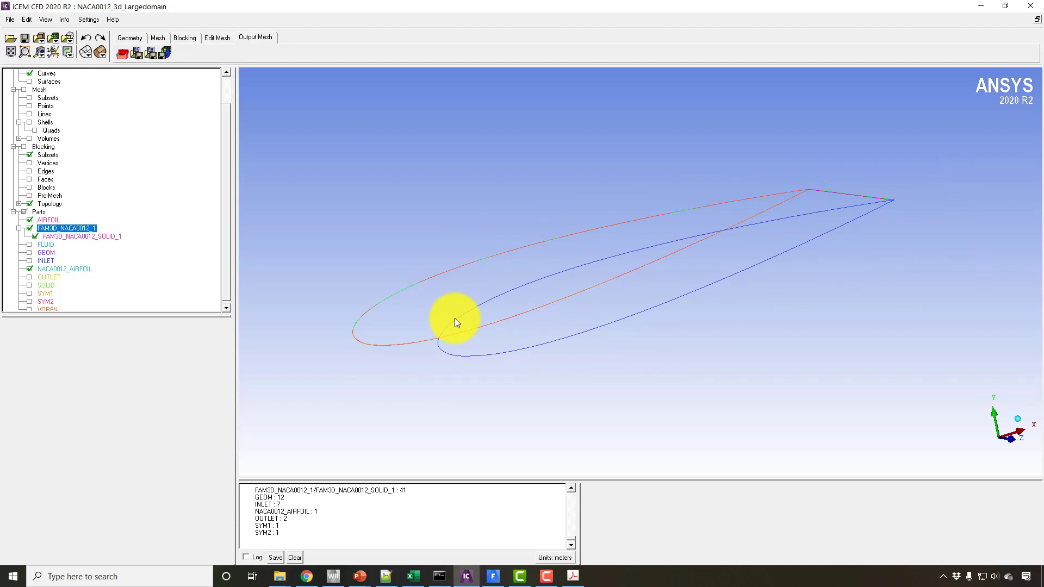
Step: Switch to File Explorer and open the 3D_NACA0012 geometry file in SpaceClaim
key("alt+Tab")
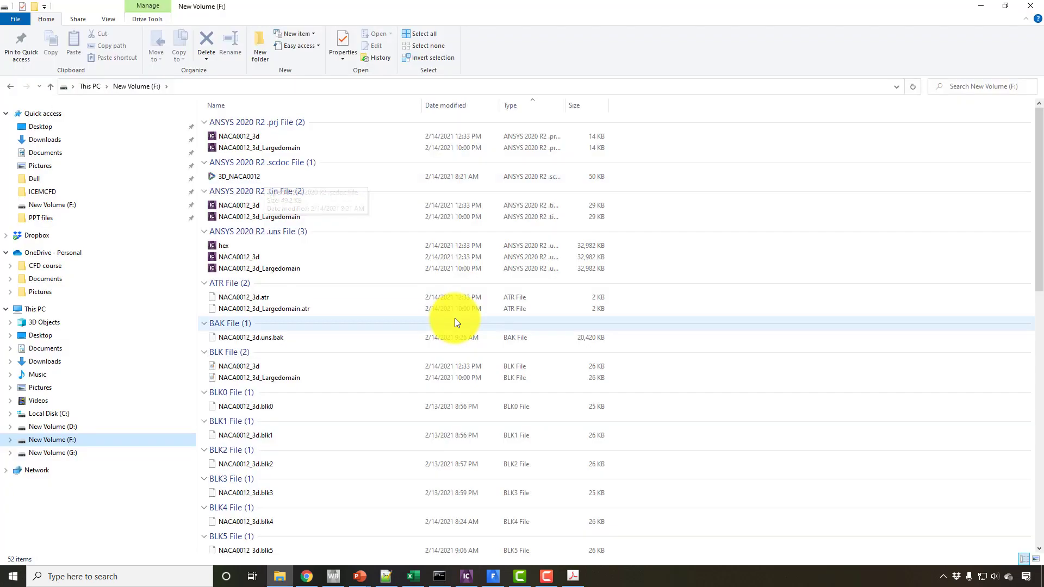
right_click(249, 176)
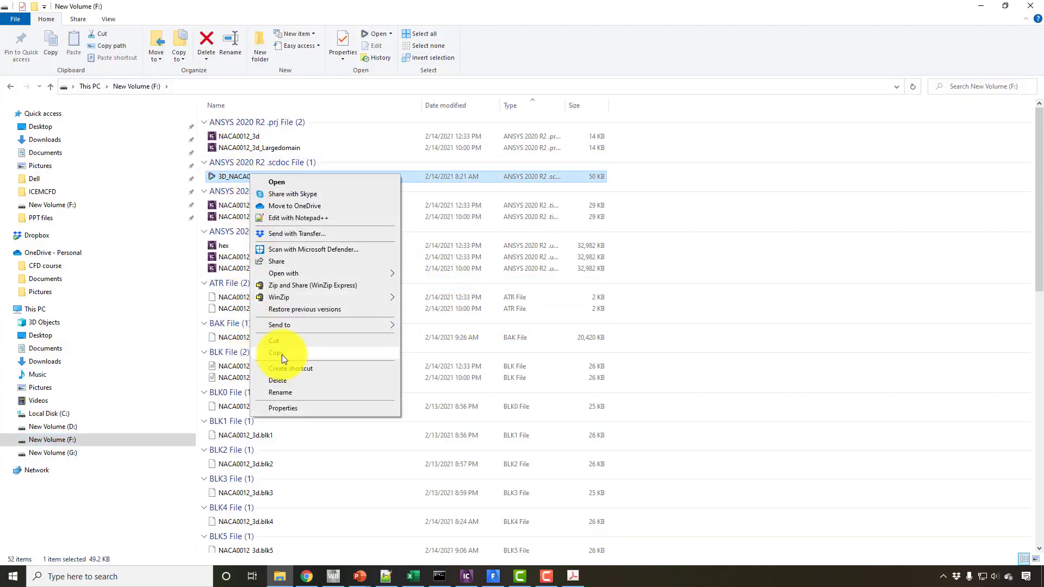
left_click(231, 177)
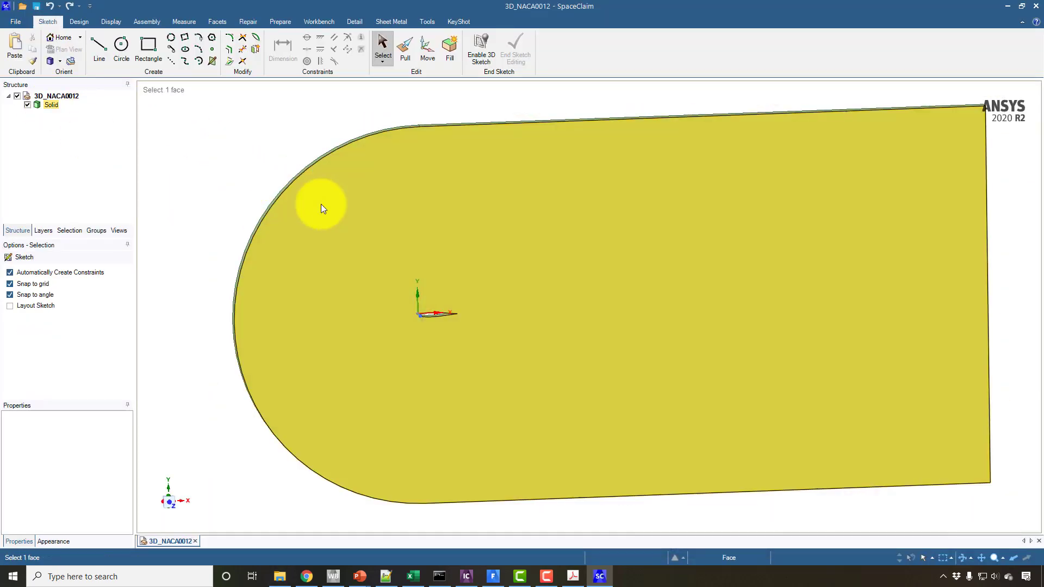
Step: Select the four outer boundary faces of the domain and pull them outward to a front radius of 20 m
middle_click_drag(322, 210, 321, 160)
left_click(319, 160)
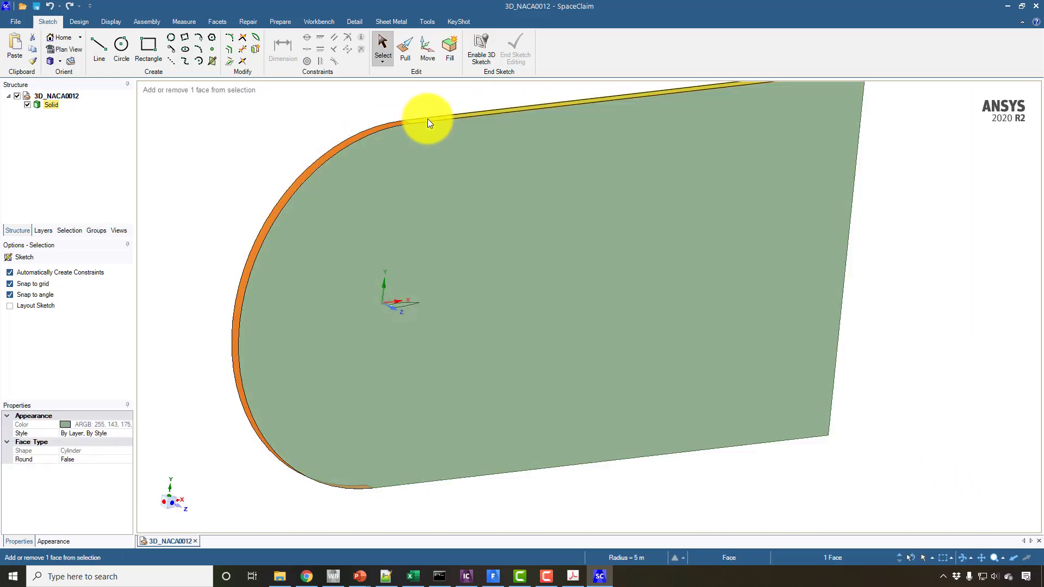
left_click(427, 118, "ctrl")
middle_click_drag(448, 250, 504, 311)
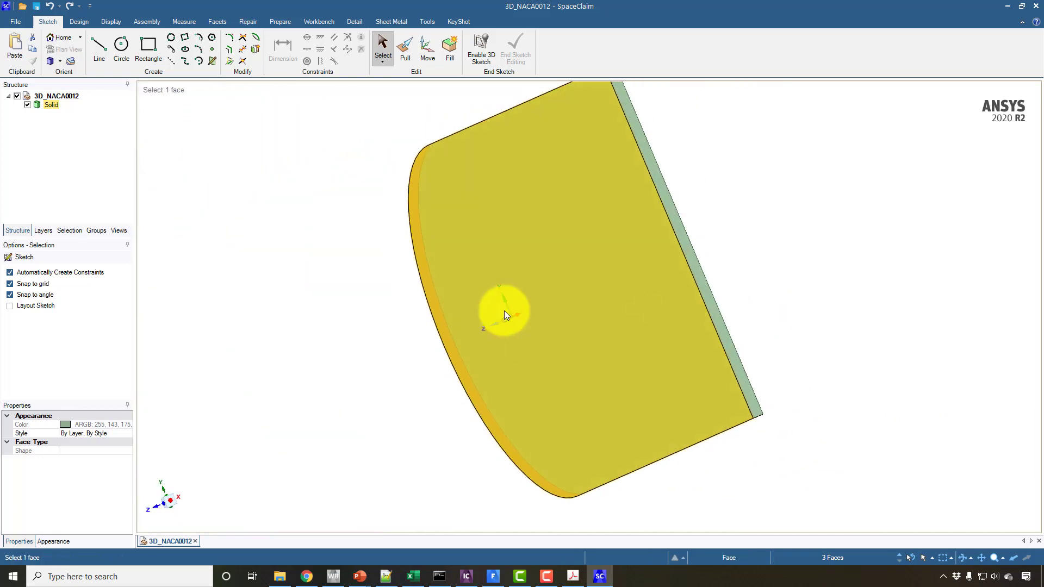
left_click(672, 219, "ctrl")
middle_click_drag(615, 234, 438, 243)
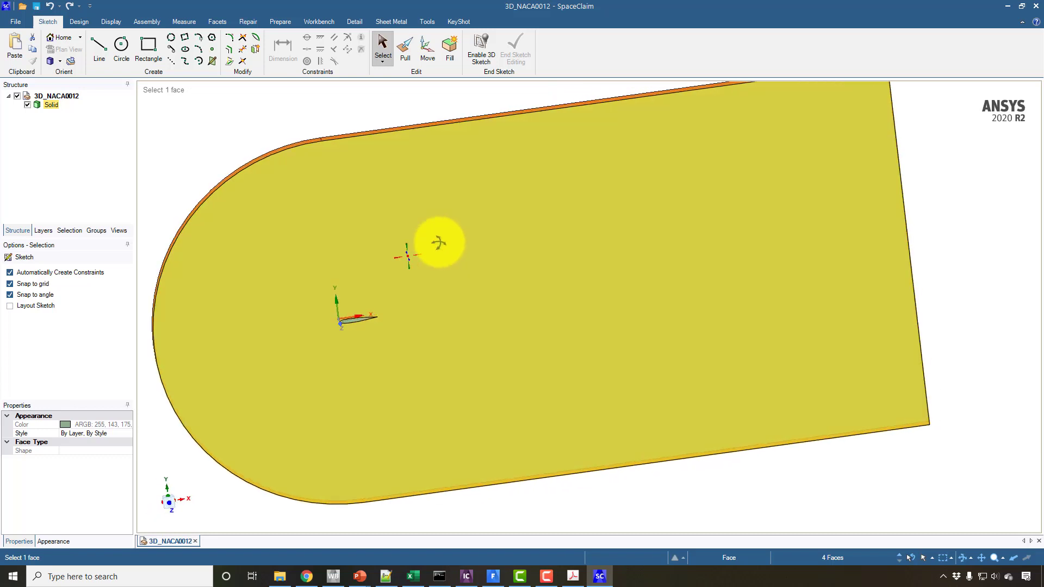
left_click(76, 21)
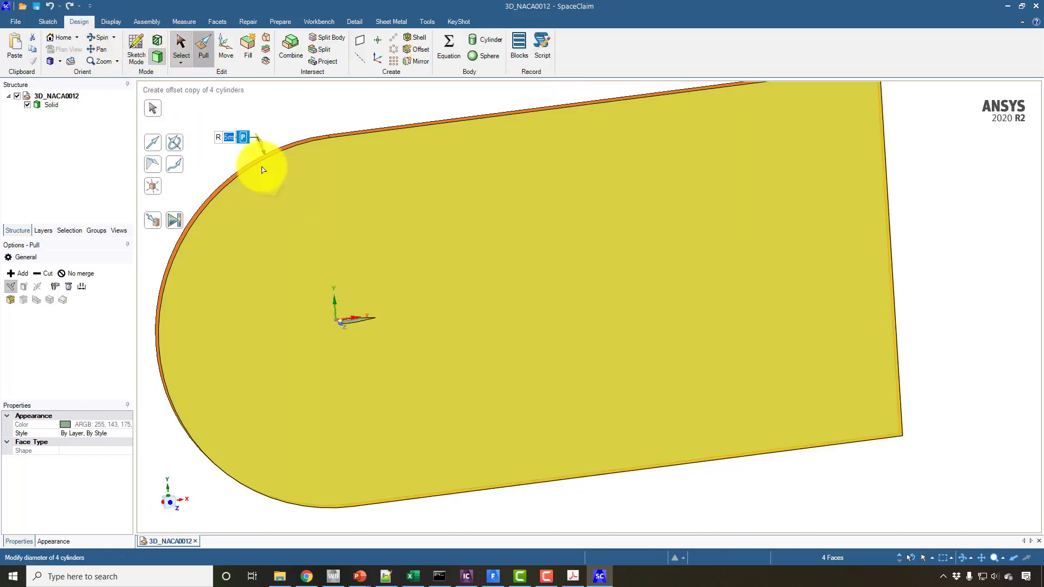
scroll(278, 174, "down", 5)
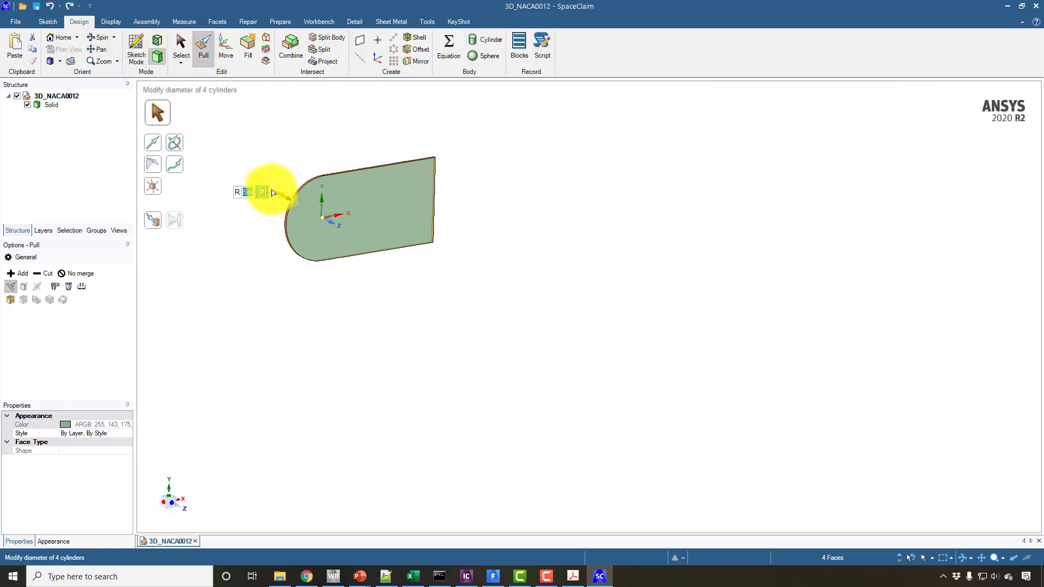
left_click_drag(273, 193, 40, 133)
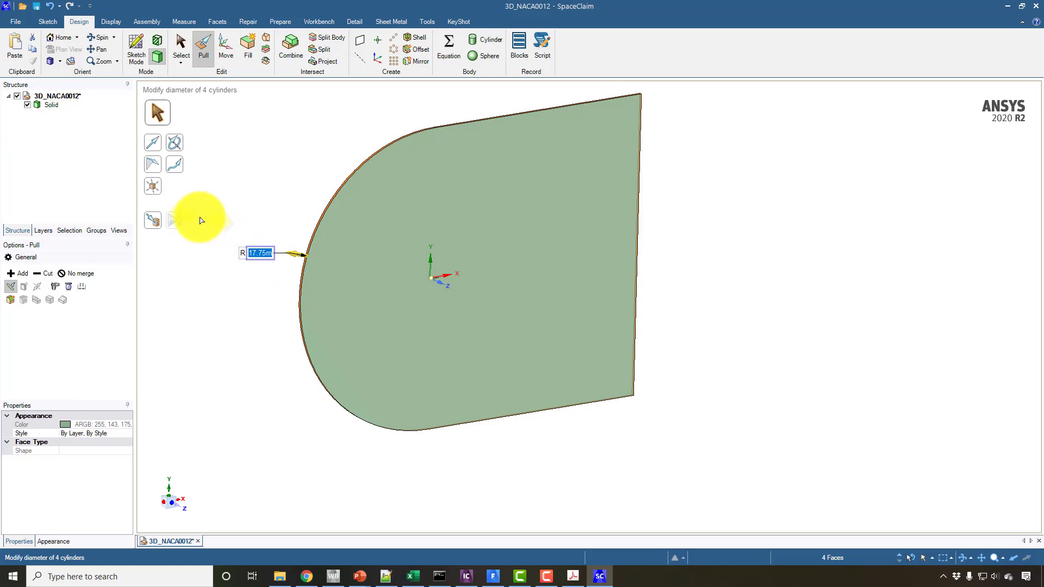
left_click_drag(242, 202, 206, 178)
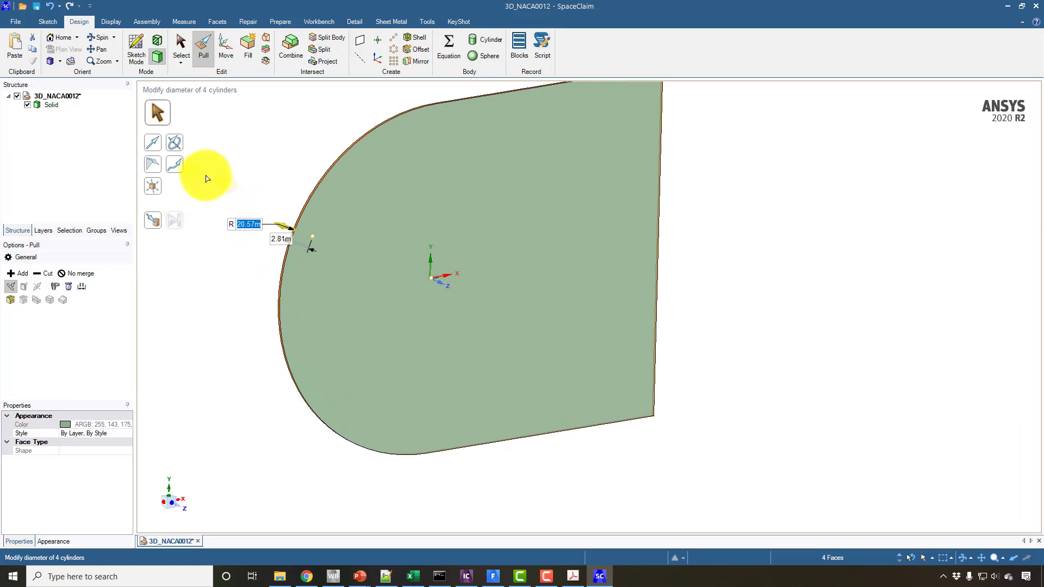
type("20")
key("Return")
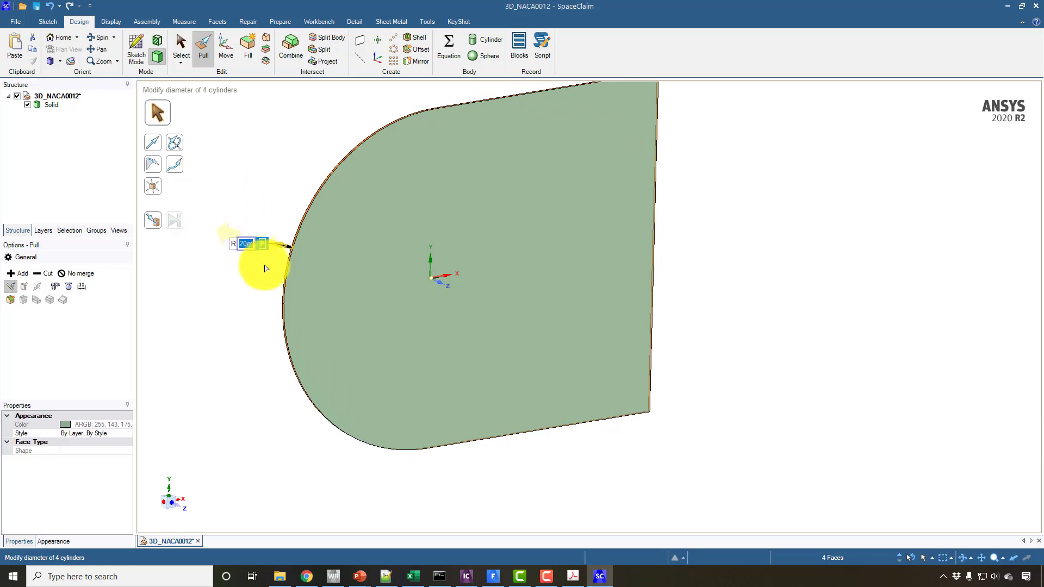
Step: Pull the flat outlet face downstream by about 21.9 m to lengthen the domain
middle_click_drag(256, 257, 529, 369)
scroll(529, 368, "up", 3)
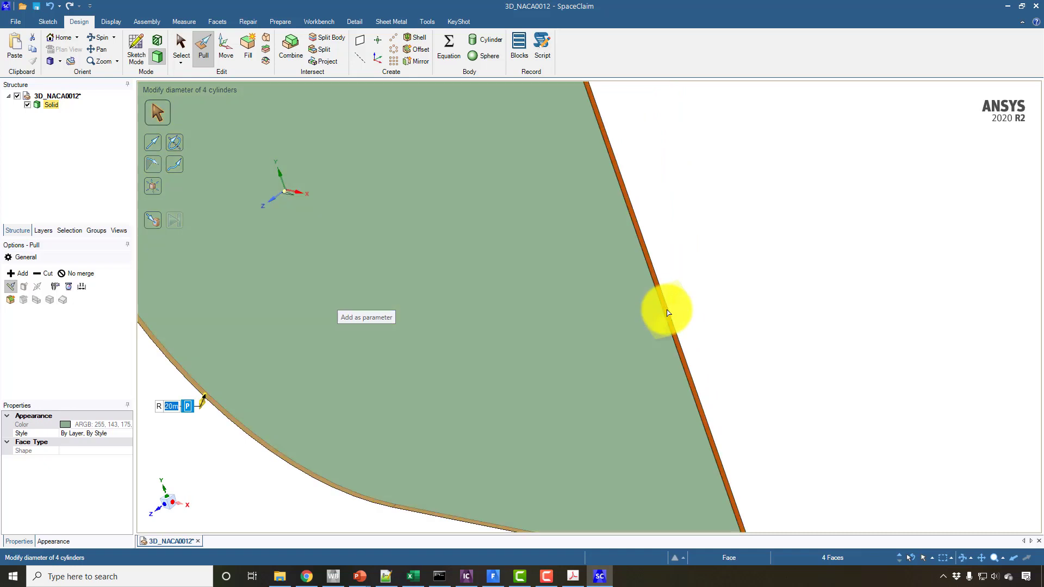
left_click(663, 308)
middle_click_drag(665, 310, 709, 306)
key("v")
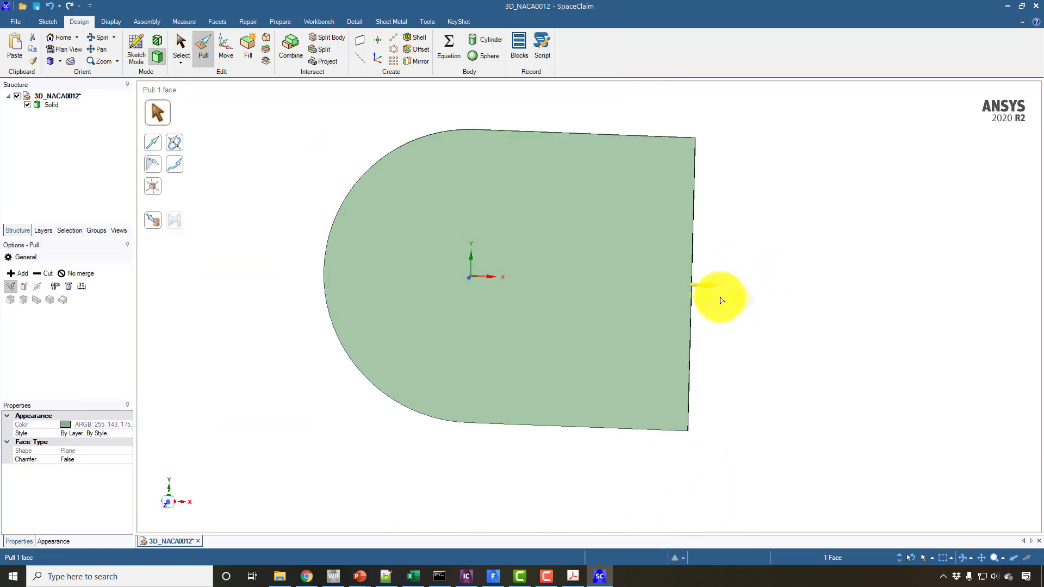
left_click_drag(727, 296, 883, 326)
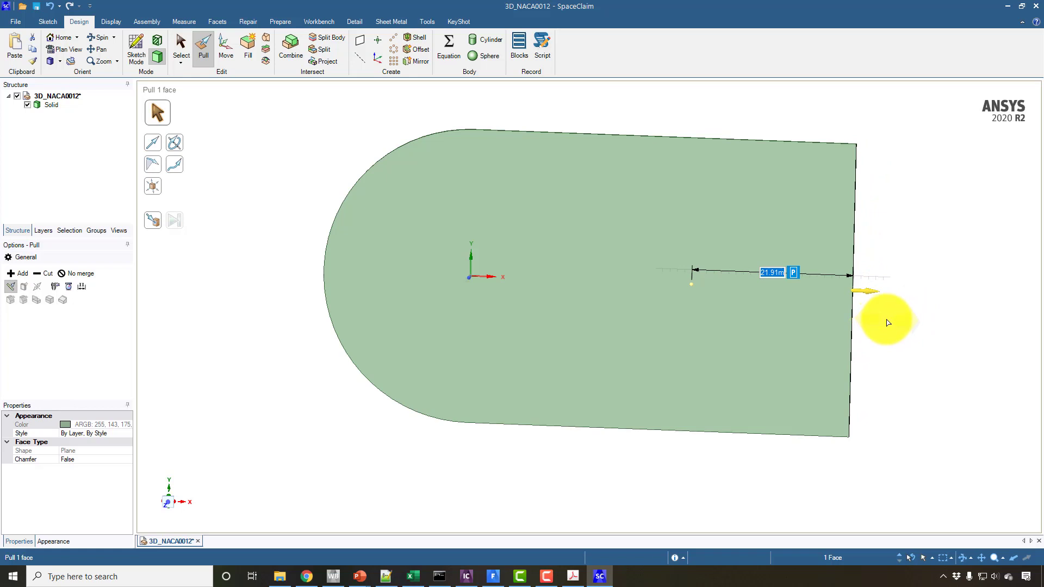
left_click(900, 323)
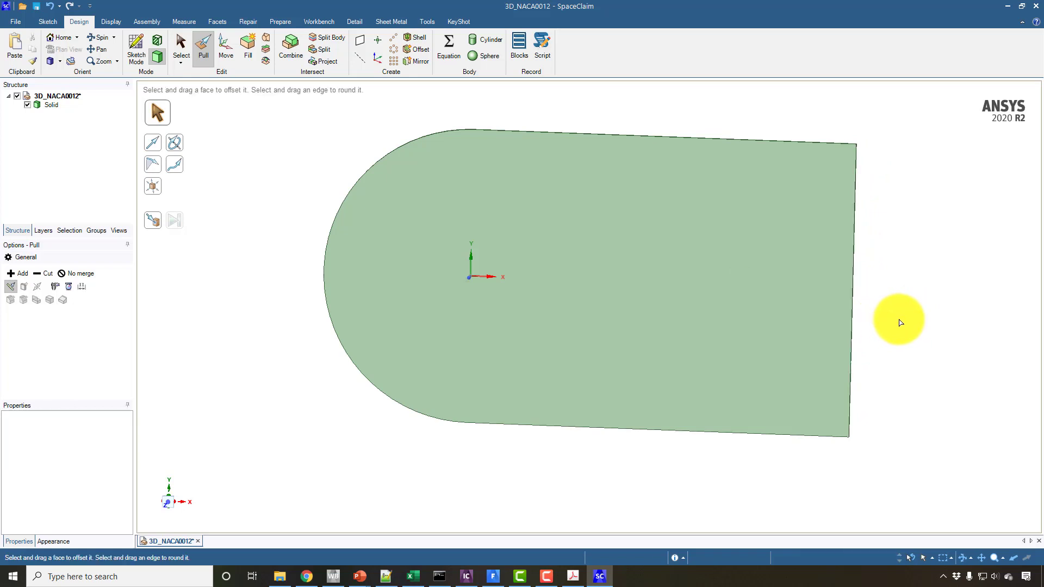
Step: Save the enlarged geometry as 3D_NACA0012_Largedomain on the F: drive
left_click(16, 21)
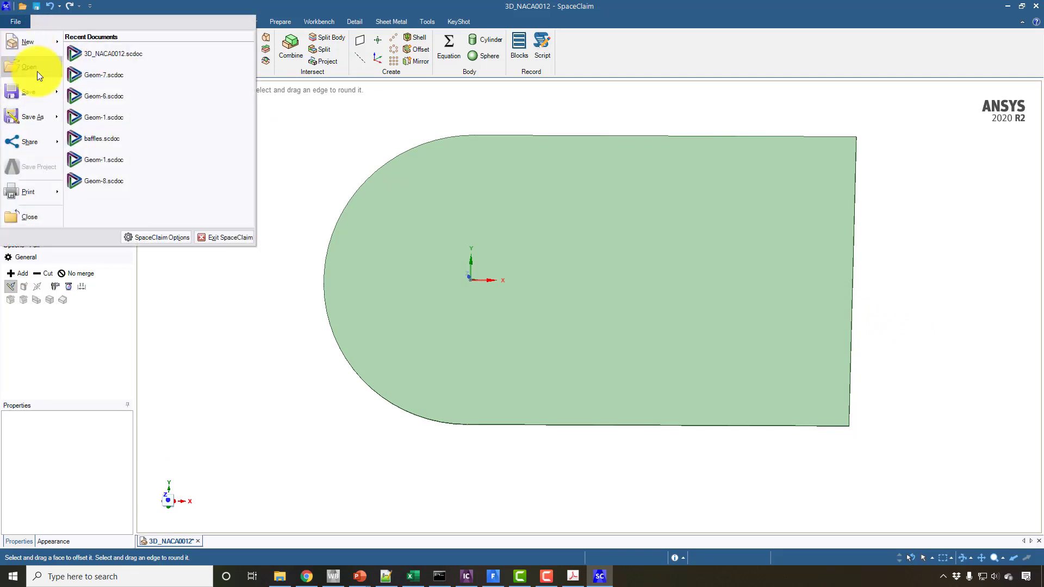
left_click(287, 277)
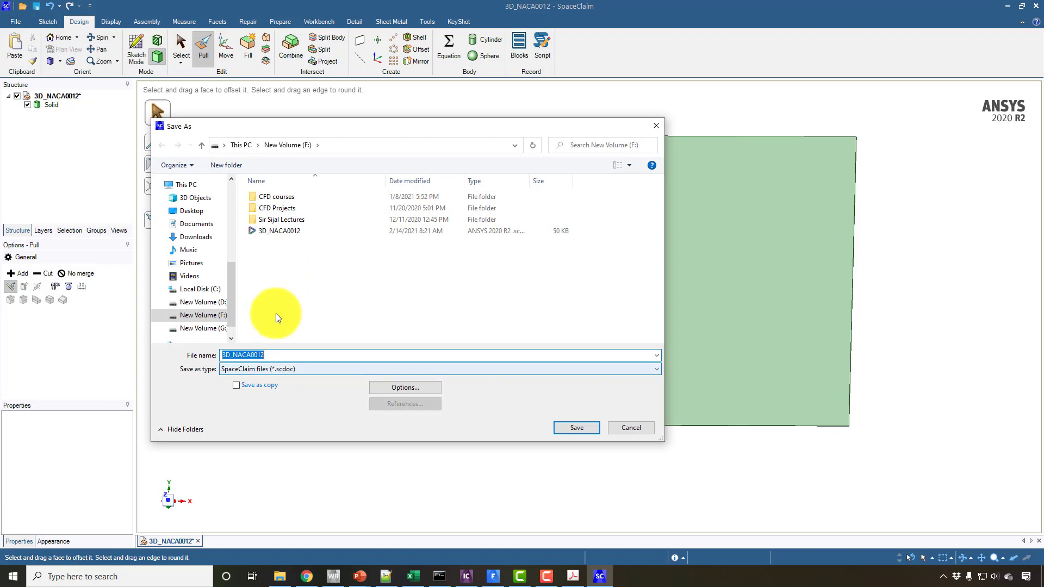
left_click(292, 355)
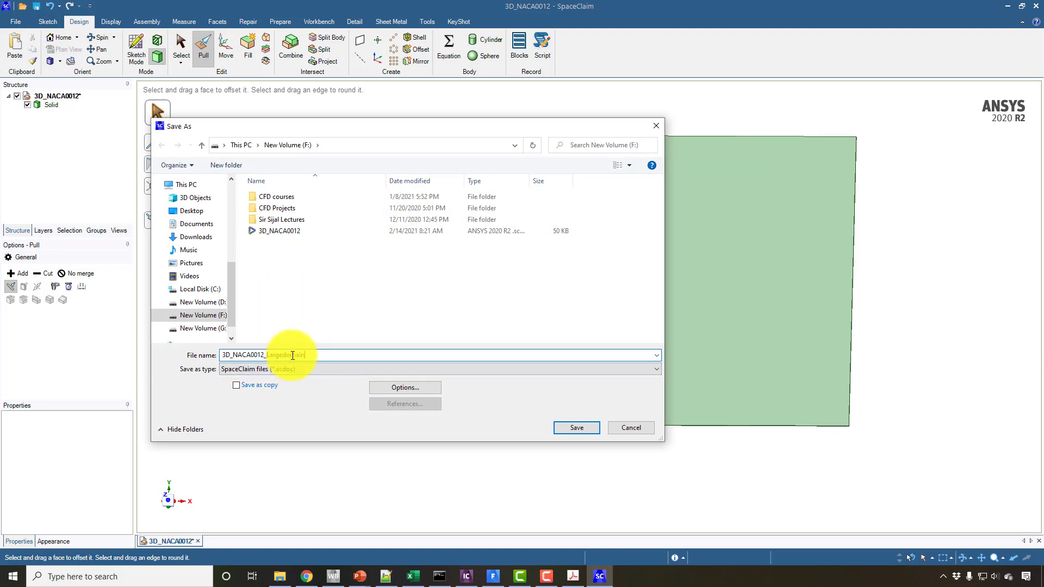
type("_Largedomain")
key("Return")
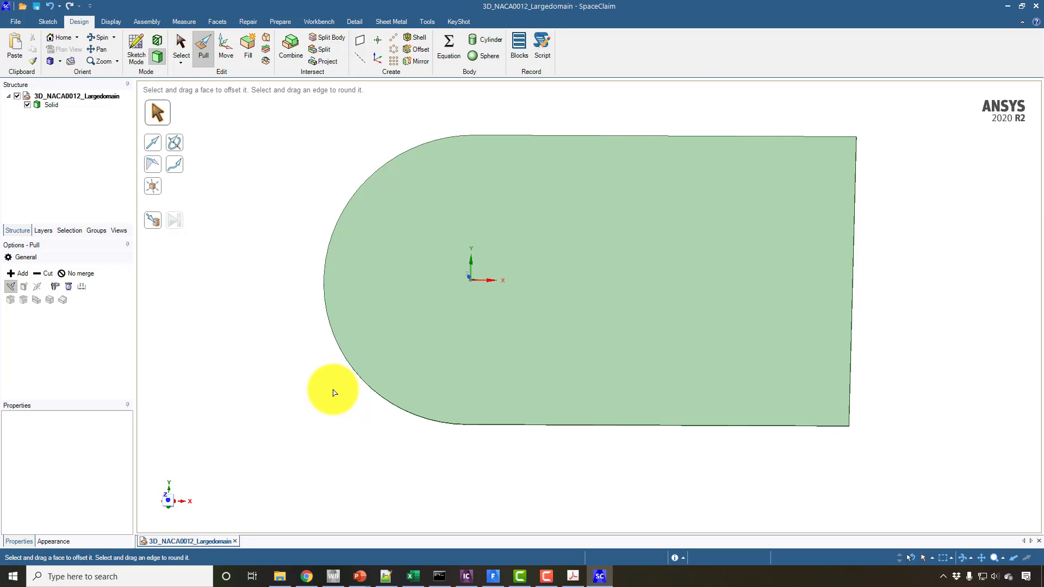
Step: Switch to ICEM CFD and reopen the NACA0012_3d_Largedomain project without saving the current changes
left_click(466, 577)
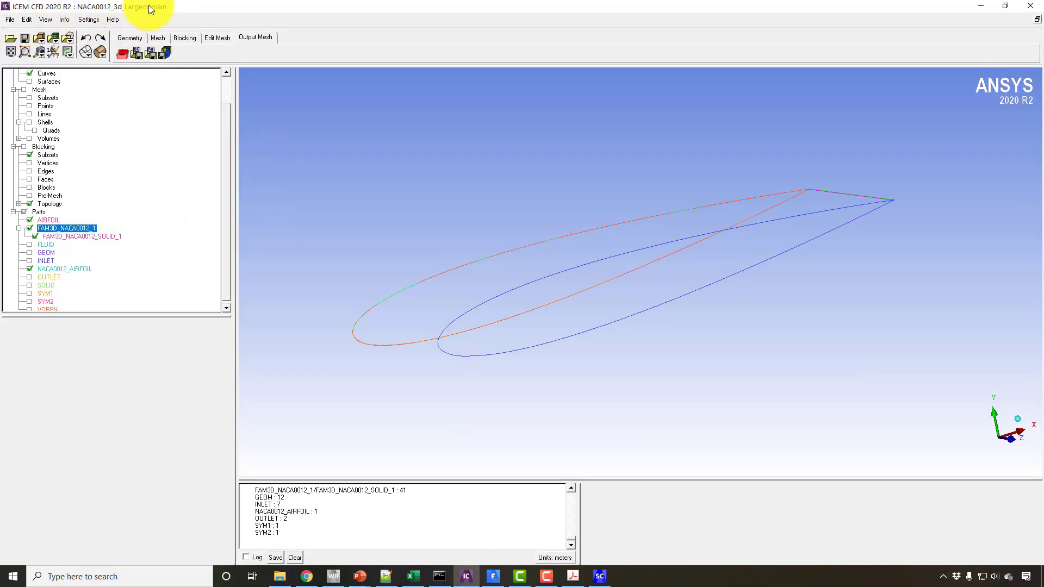
left_click(10, 20)
left_click(15, 38)
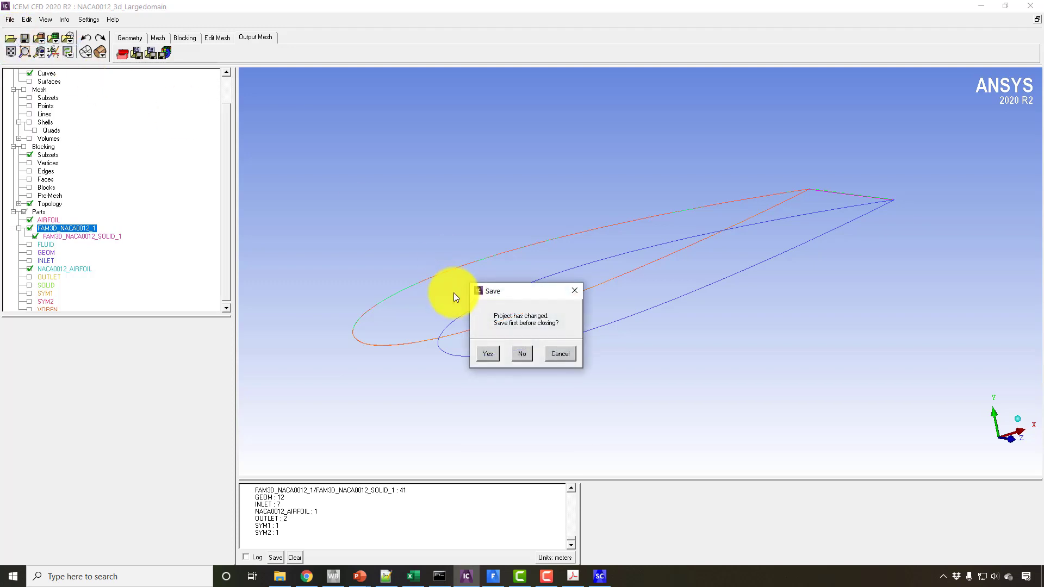
left_click(521, 354)
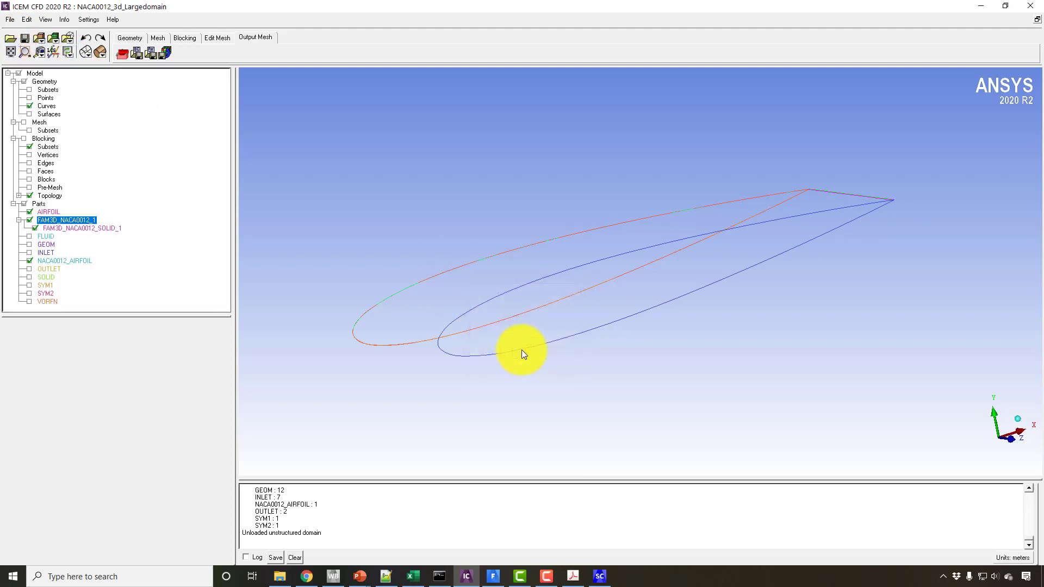
double_click(364, 126)
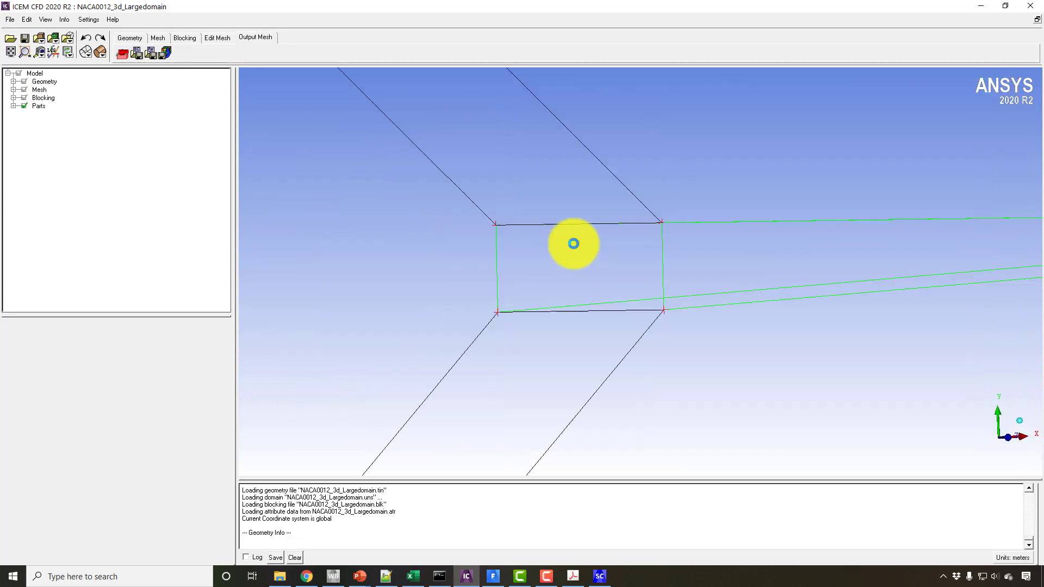
Step: Import the 3D_NACA0012_Largedomain model with Workbench defaults, replacing the project's existing geometry
right_click_drag(571, 243, 606, 356)
middle_click_drag(605, 357, 388, 286)
left_click(7, 19)
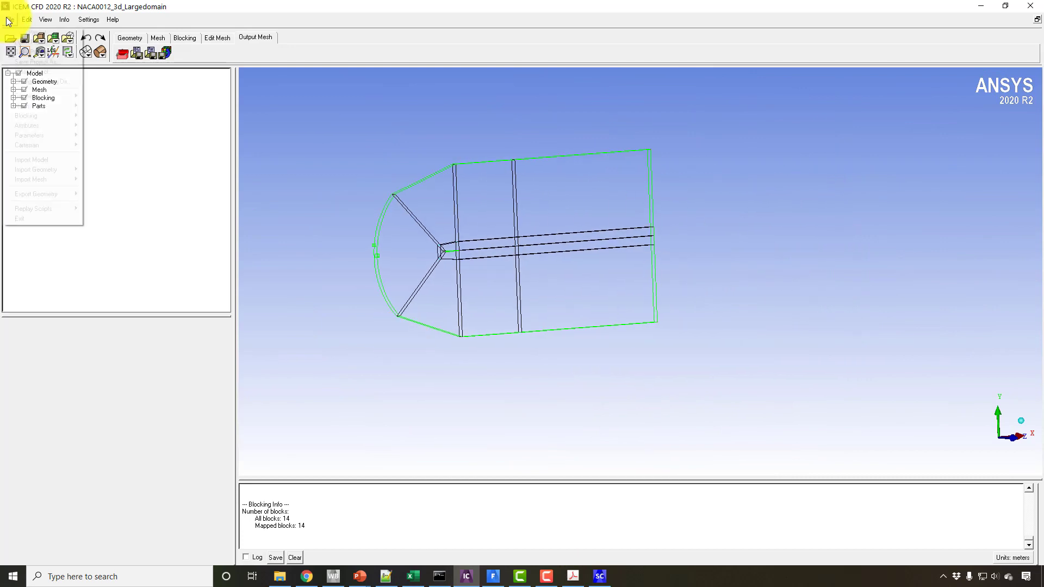
left_click(28, 158)
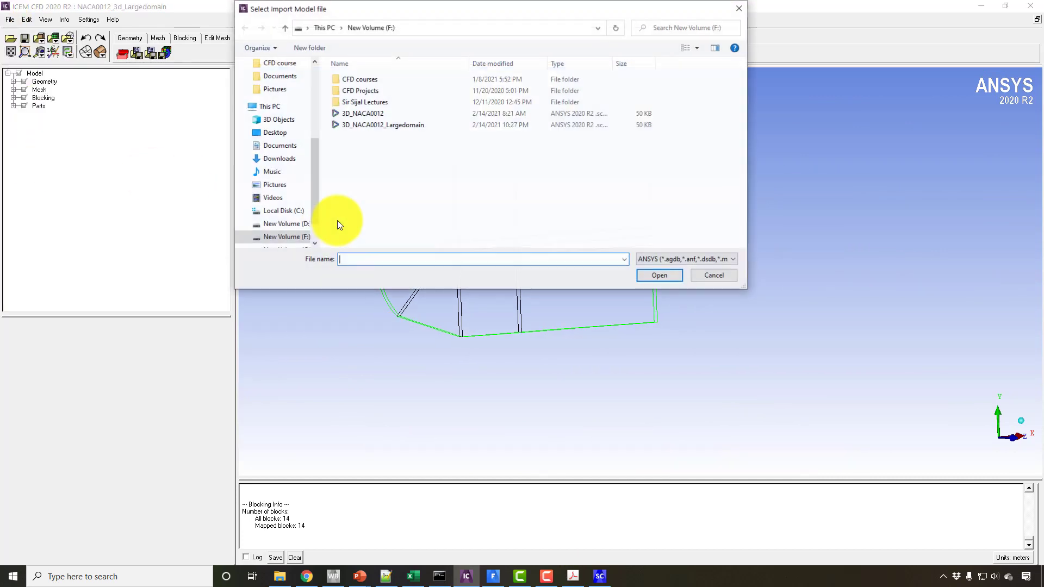
double_click(373, 128)
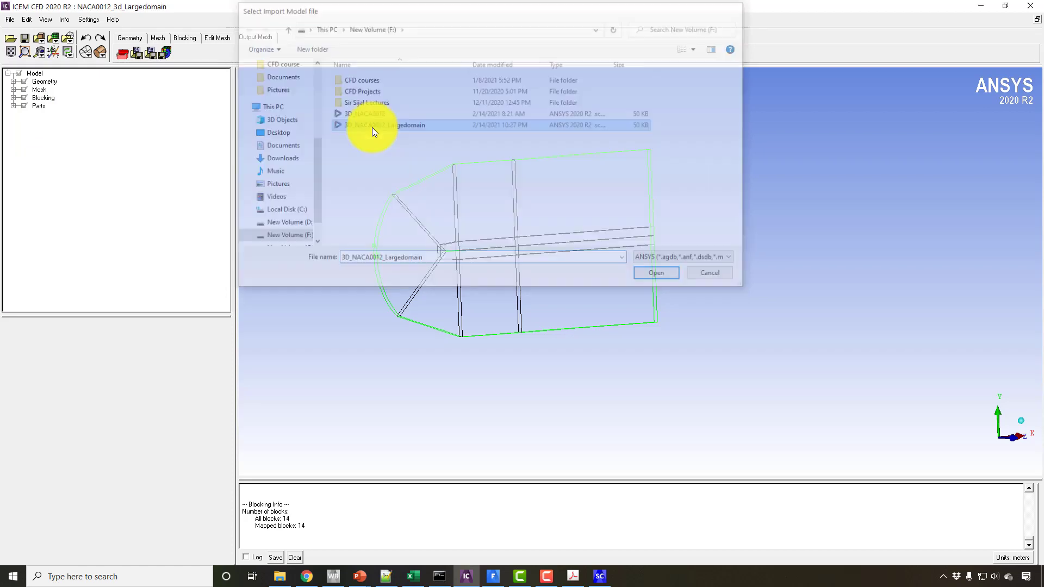
left_click(80, 559)
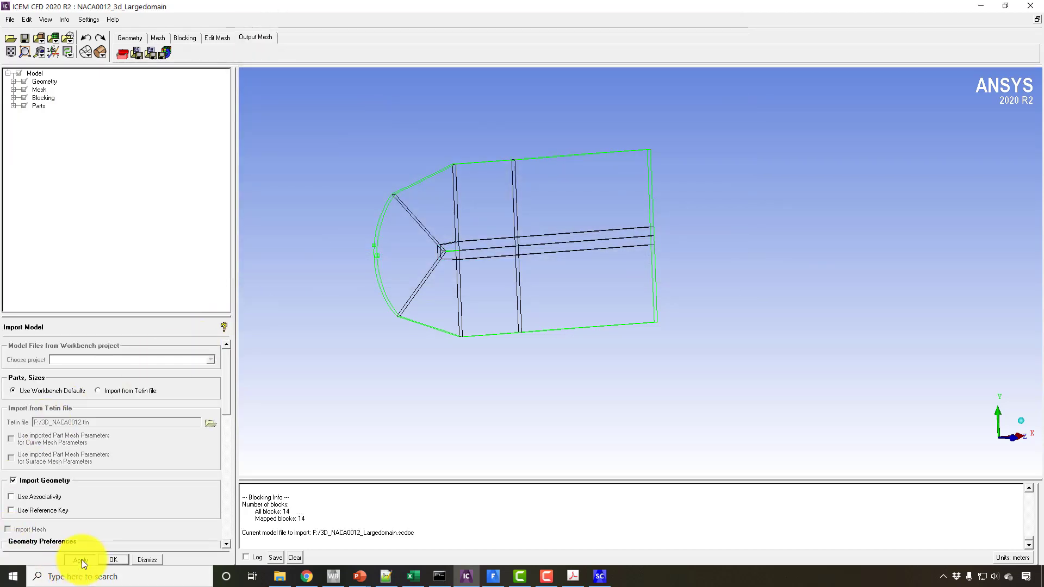
left_click(526, 351)
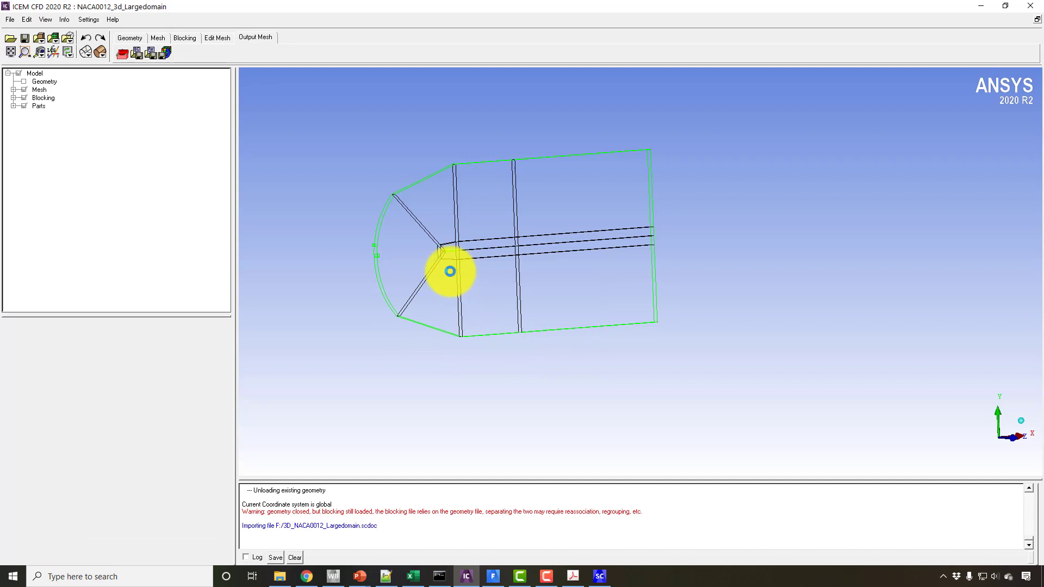
Step: Delete the imported material point body inside the large domain
left_click_drag(439, 246, 596, 252)
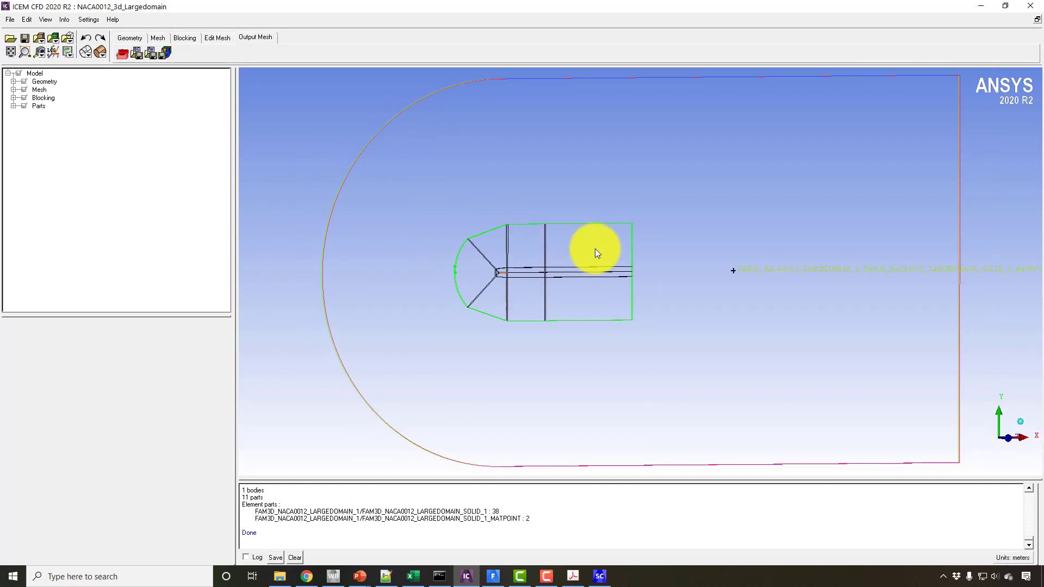
left_click(138, 38)
left_click(266, 53)
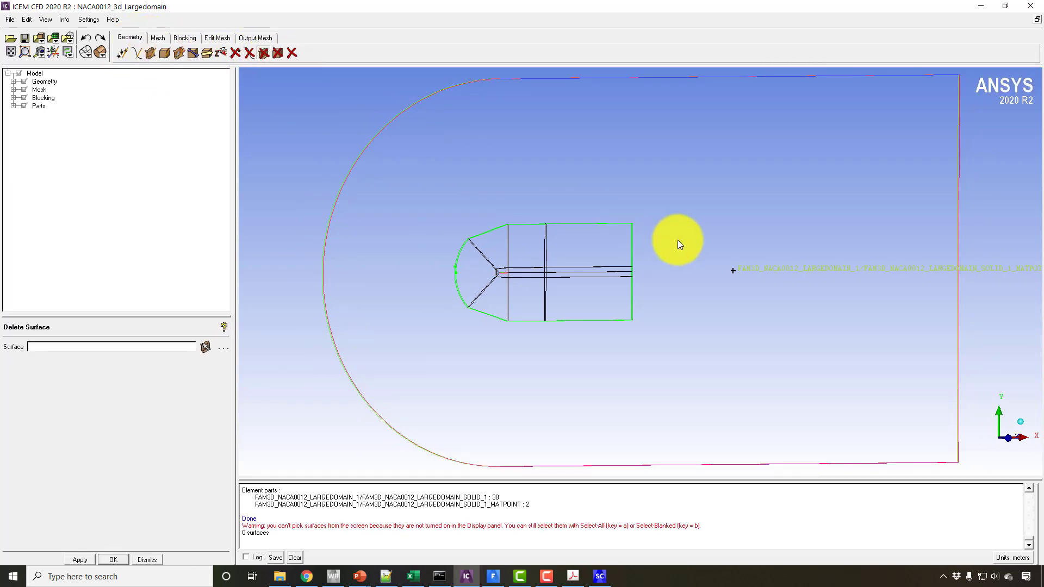
left_click(277, 53)
left_click(733, 271)
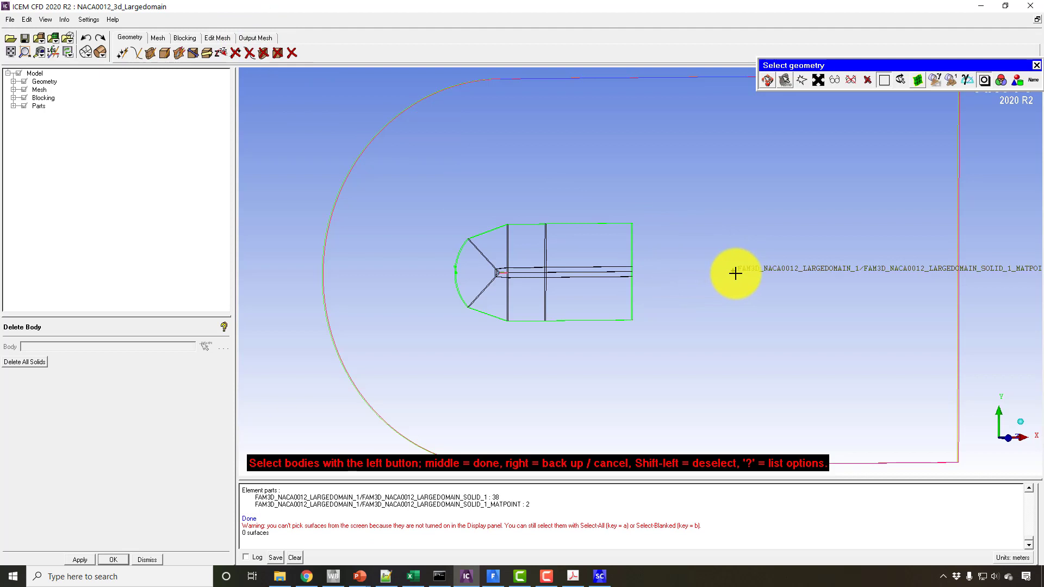
middle_click(734, 272)
left_click_drag(687, 279, 608, 227)
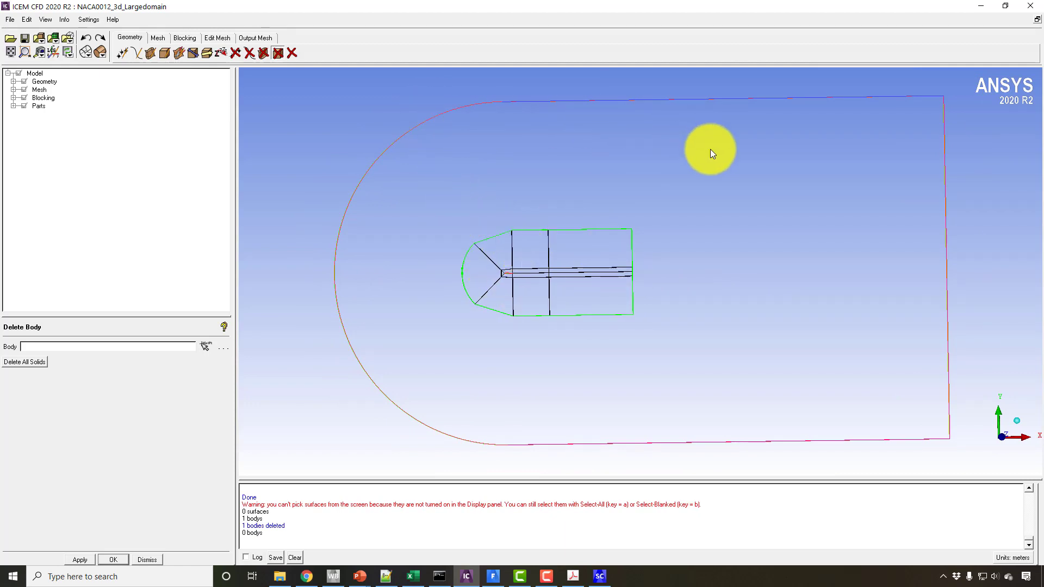
Step: Start an edge-to-curve association and select the upper outer block edges and the curved leading edges on one side
left_click_drag(710, 152, 750, 199)
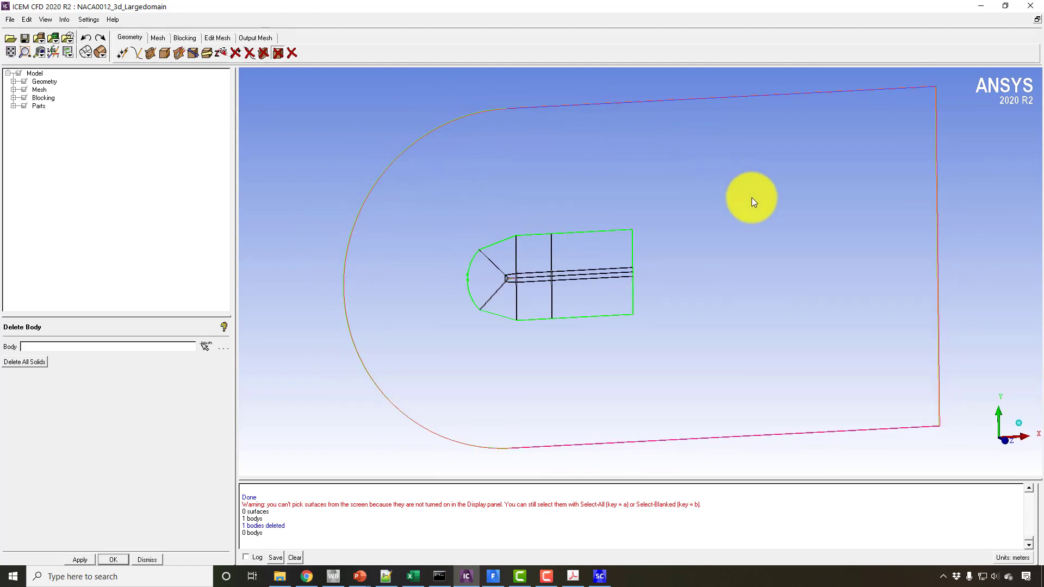
left_click(182, 39)
left_click(193, 53)
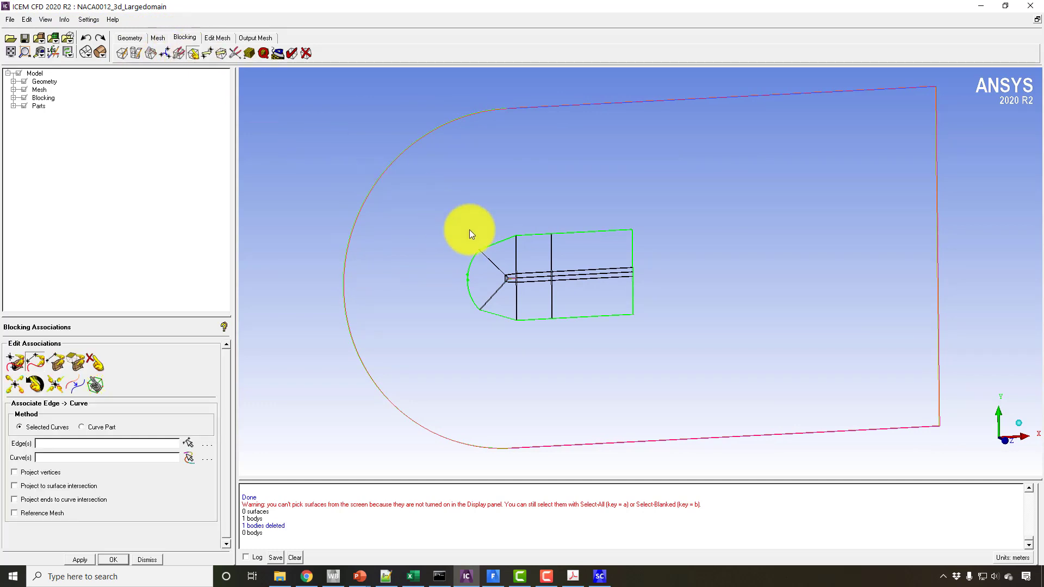
left_click_drag(343, 260, 375, 310)
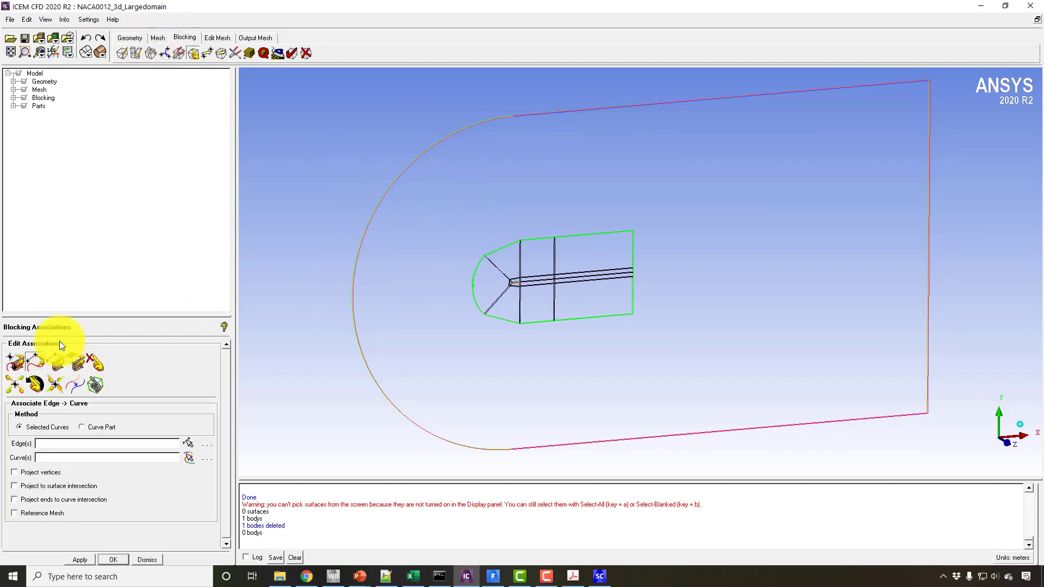
left_click(25, 363)
left_click_drag(349, 277, 559, 222)
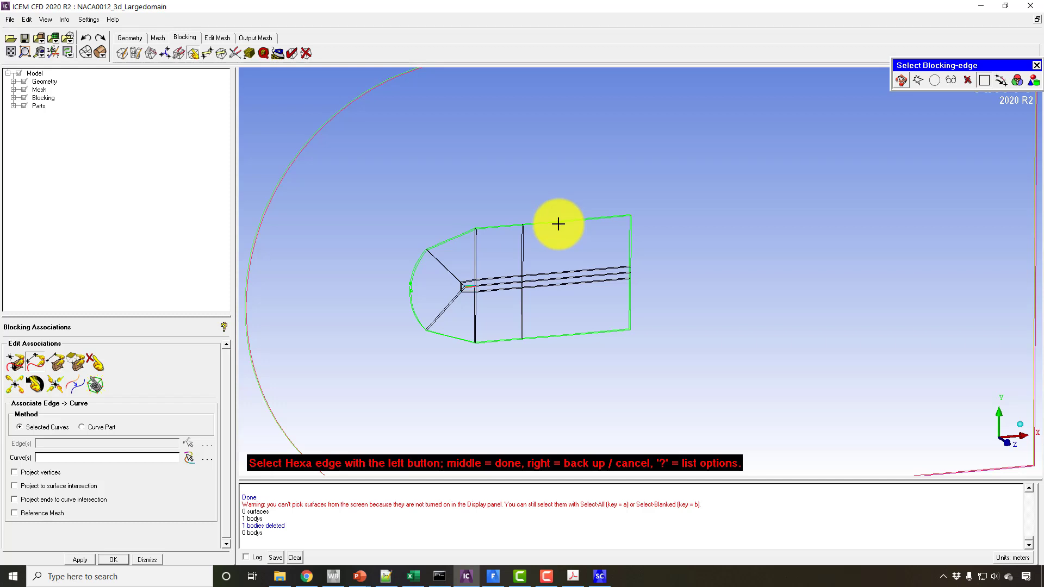
left_click(559, 221)
left_click(463, 235)
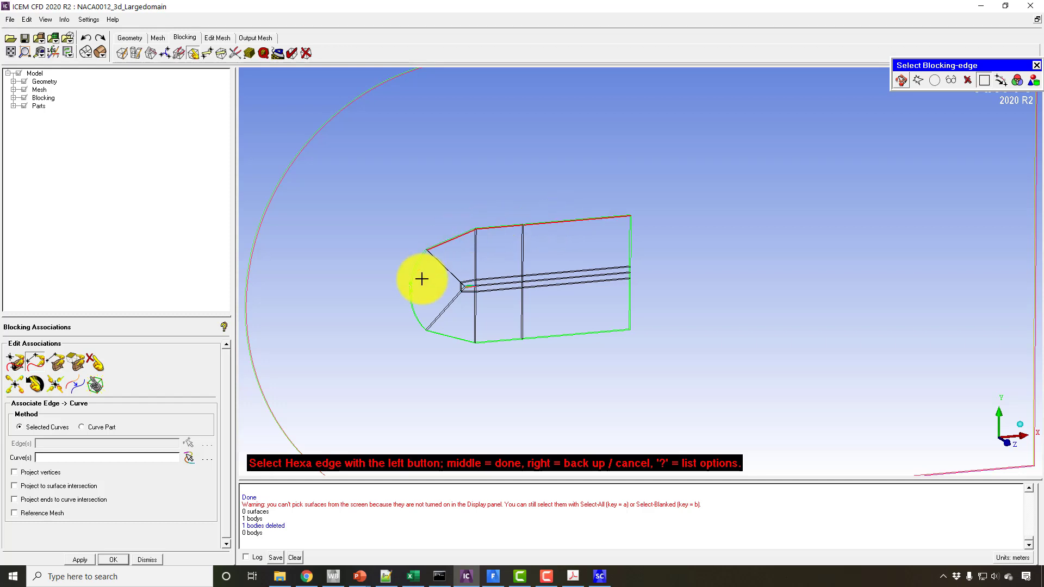
left_click(421, 280)
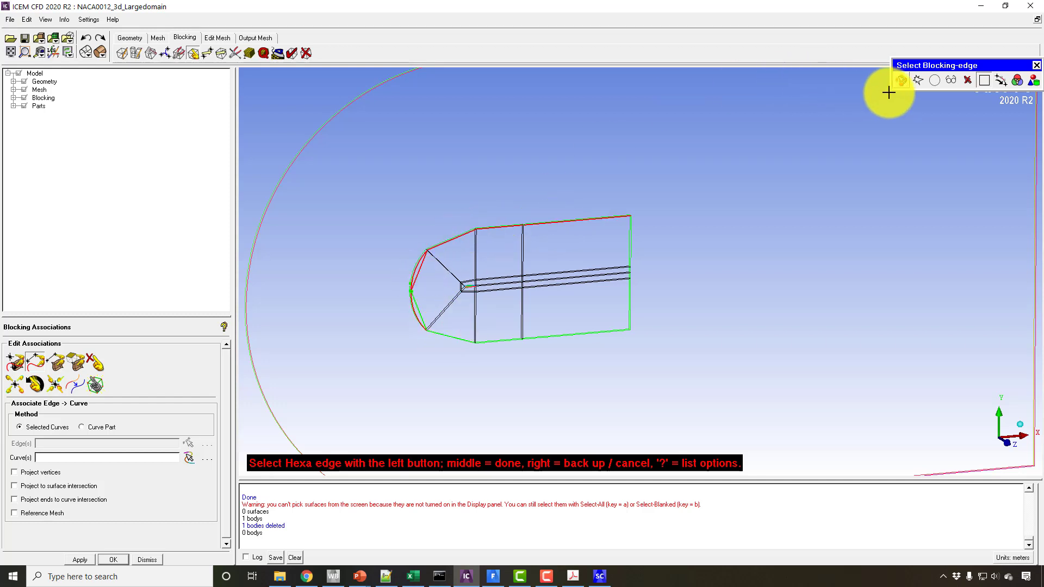
Step: Add the lower outer block edges to the edge selection, confirm it, and try to pick the large domain's outer curves as targets
left_click(902, 81)
left_click_drag(751, 205, 538, 188)
middle_click_drag(538, 187, 560, 218)
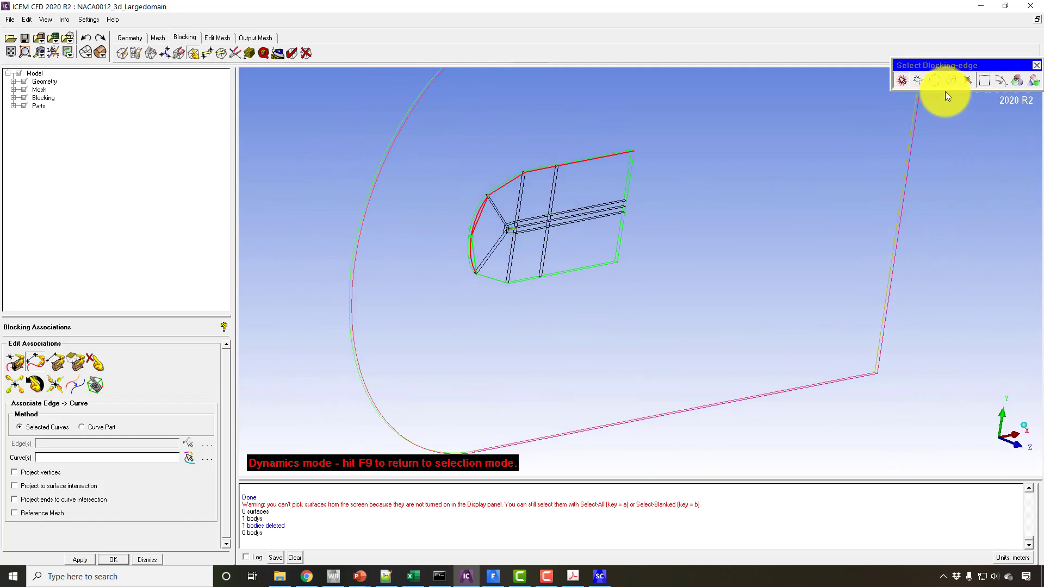
left_click(901, 82)
left_click(499, 279)
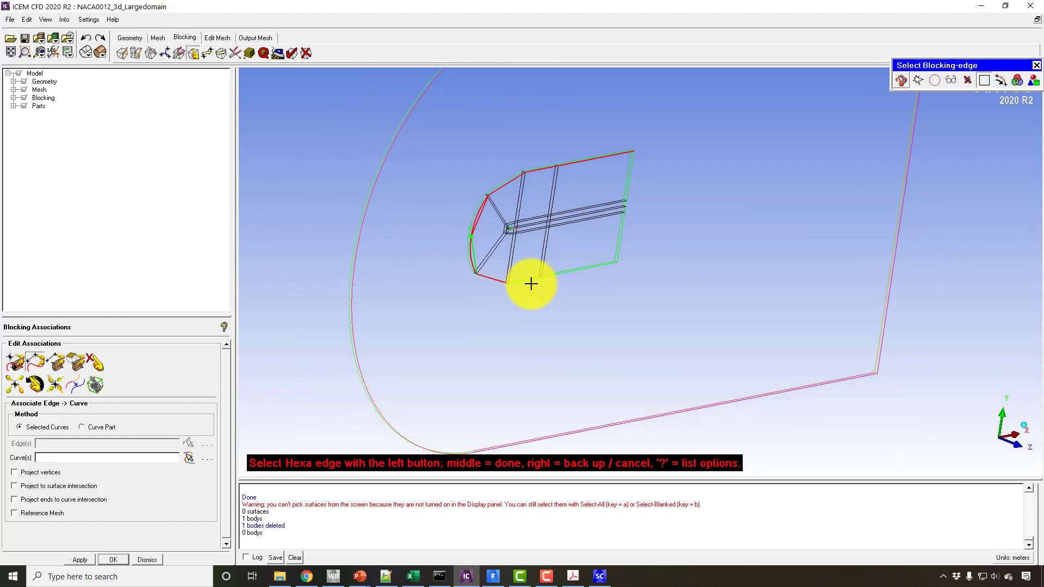
middle_click(566, 283)
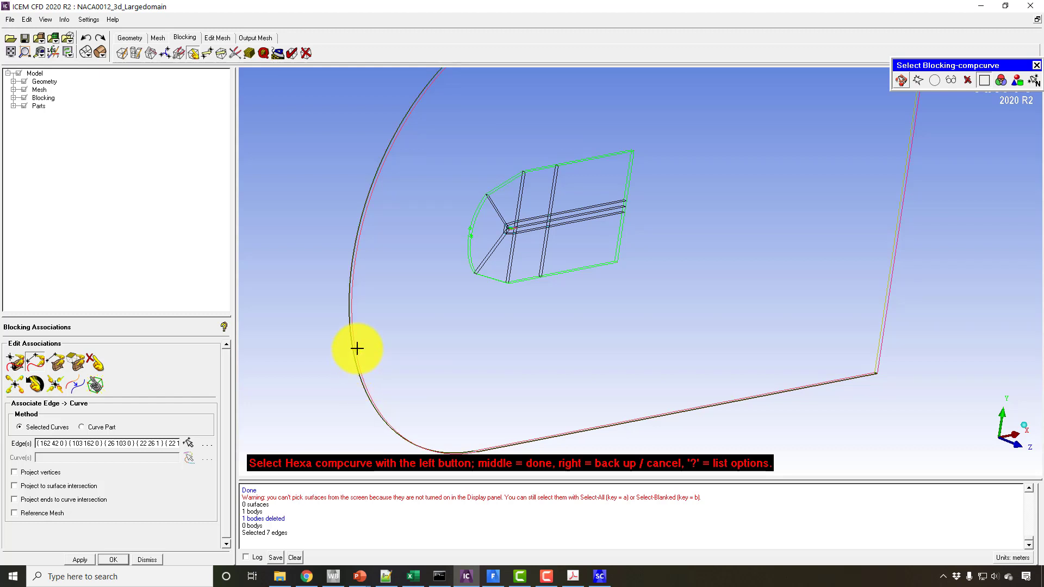
left_click(901, 80)
right_click_drag(897, 82, 573, 76)
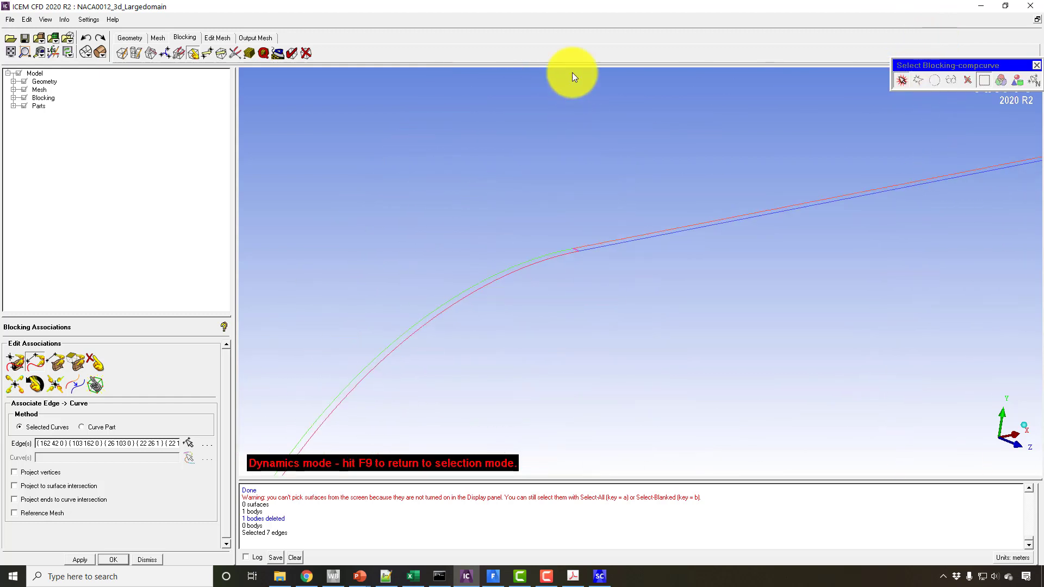
left_click(901, 80)
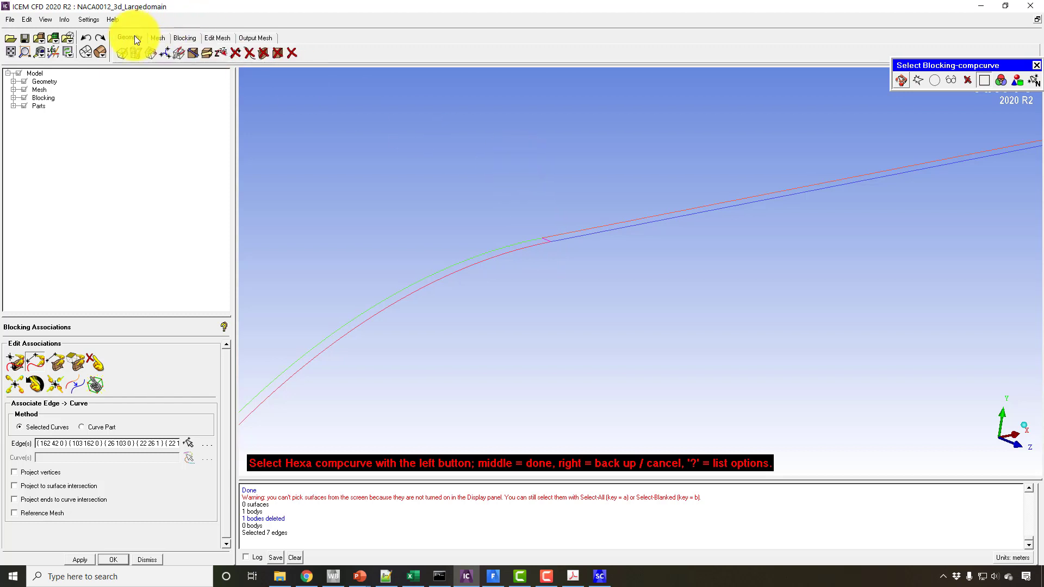
Step: Build the geometry topology with a tolerance of 0.04, inheriting the part names
left_click(192, 53)
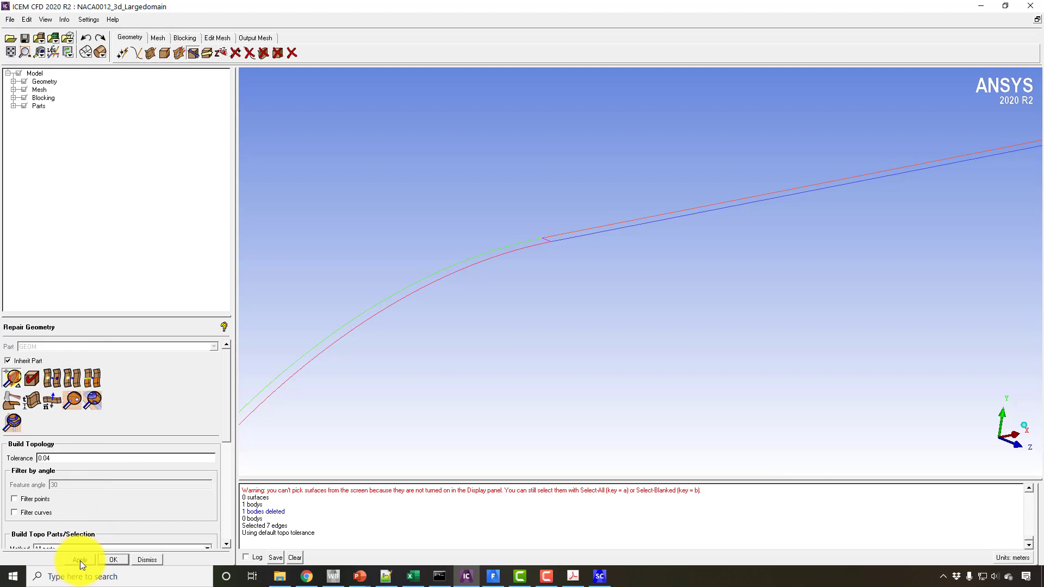
scroll(513, 321, "down", 3)
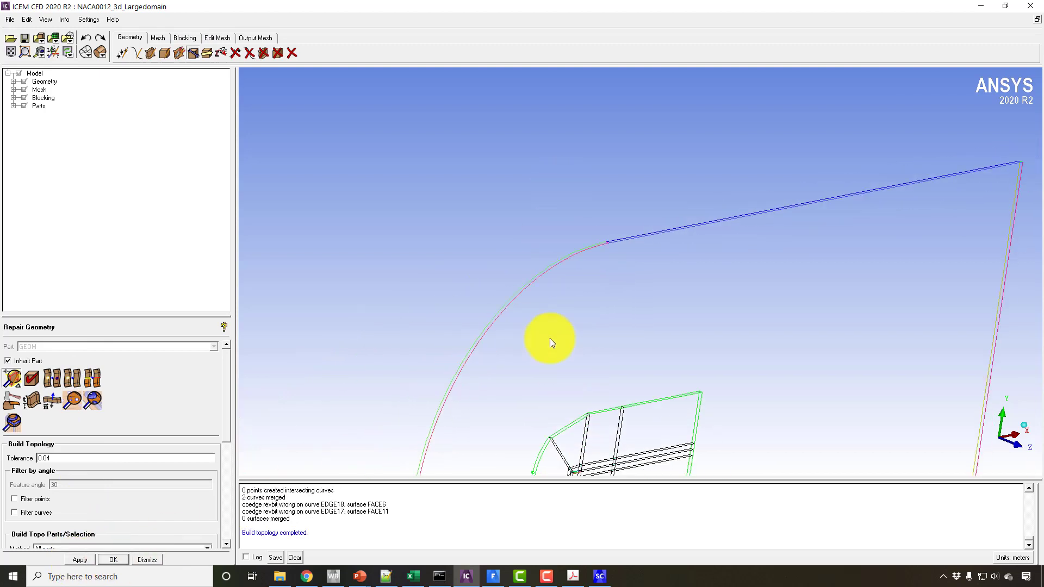
middle_click_drag(551, 341, 494, 200)
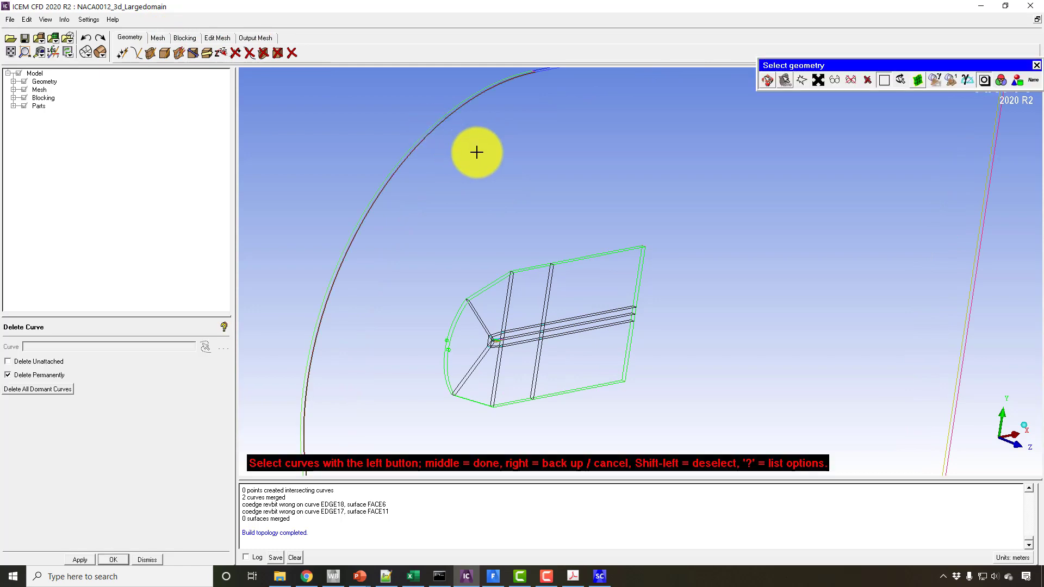
middle_click_drag(443, 152, 611, 350)
scroll(461, 200, "up", 5)
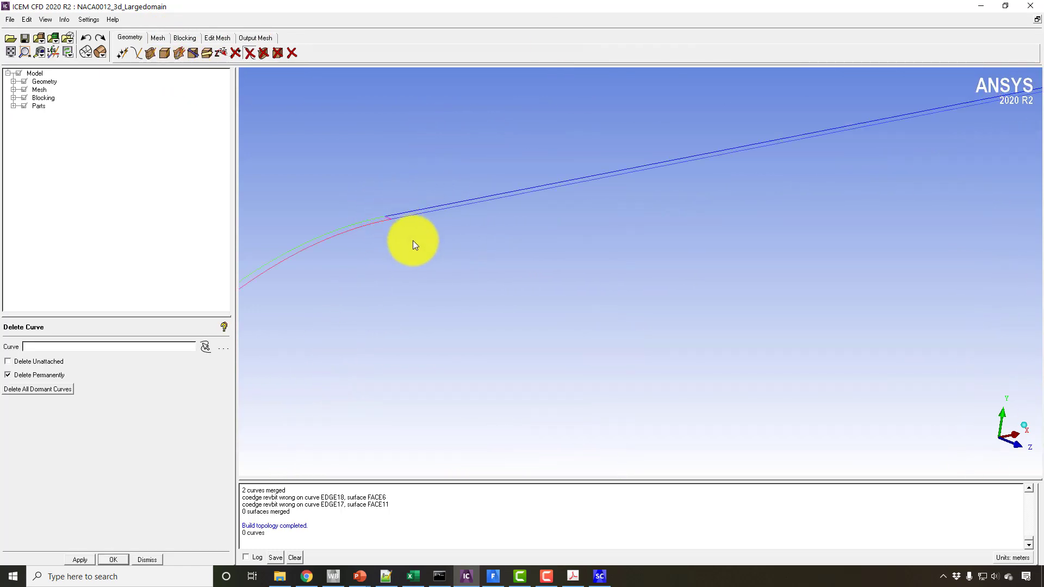
scroll(430, 247, "down", 5)
middle_click_drag(461, 246, 433, 134)
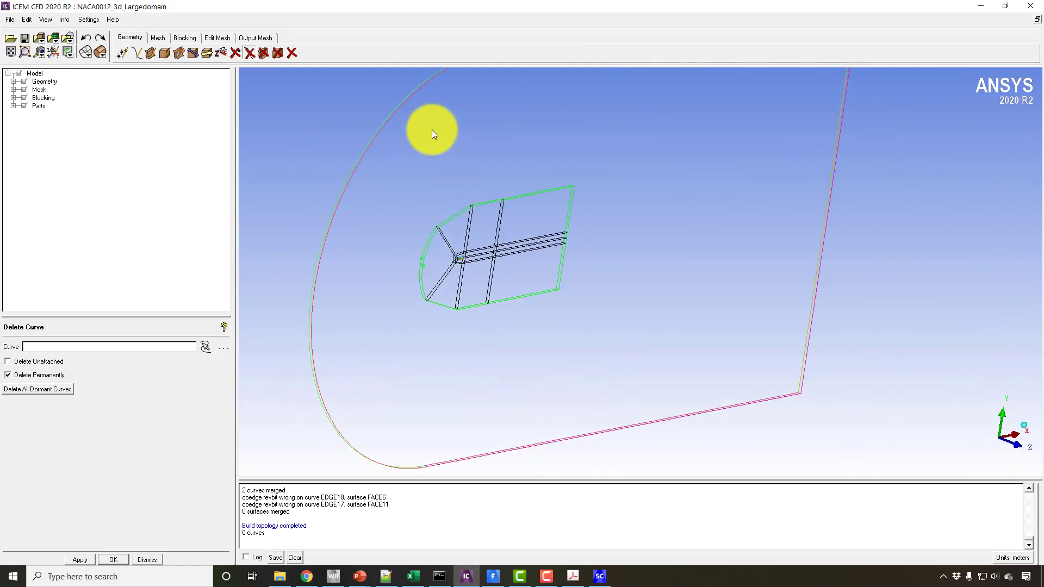
Step: Restart the edge-to-curve association and select the upper outer block edges and curved leading edges on the near side
left_click(188, 38)
left_click(197, 54)
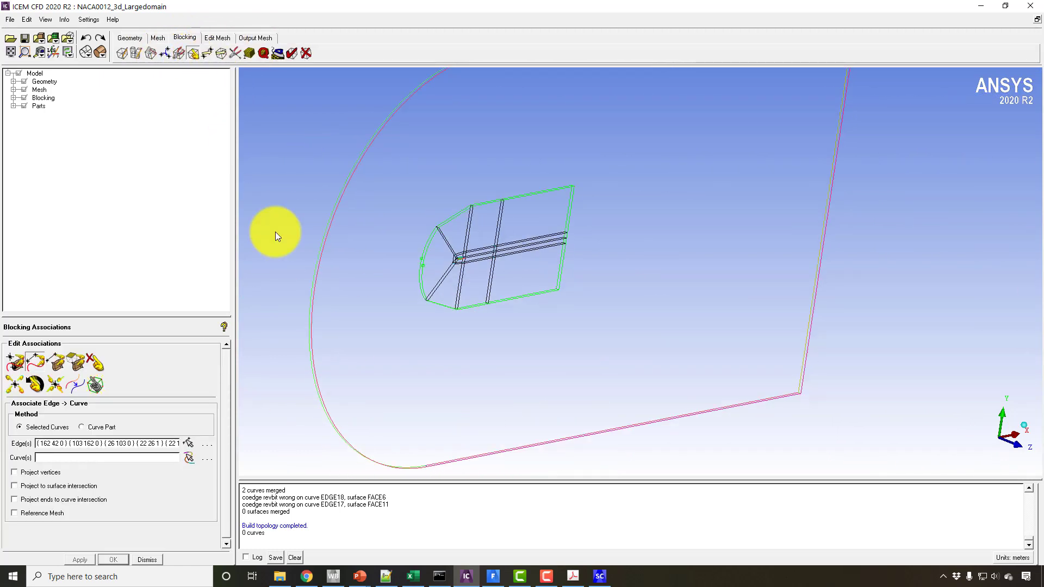
left_click(35, 361)
scroll(484, 187, "up", 2)
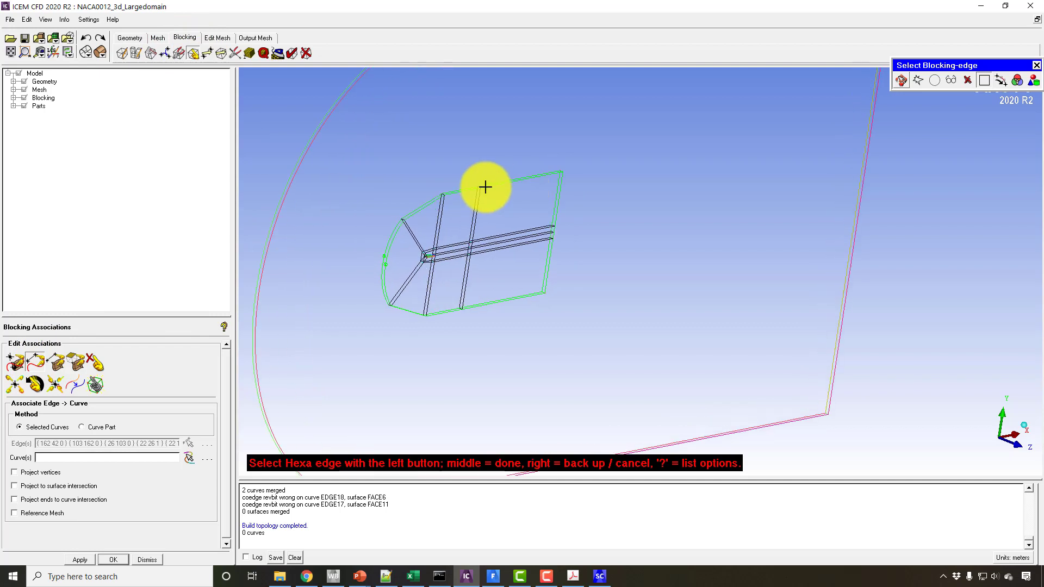
left_click(470, 191)
left_click(426, 205)
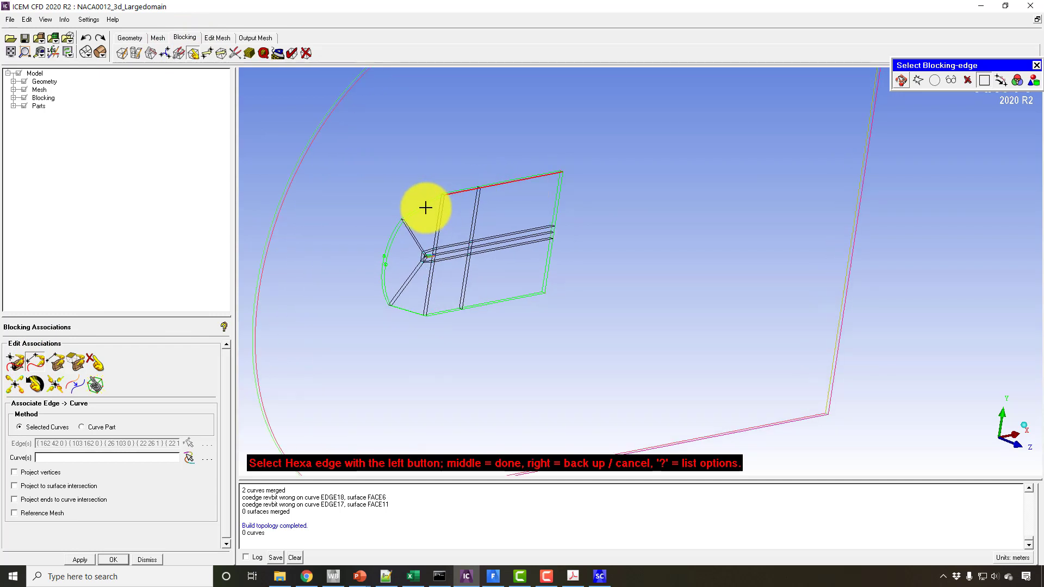
left_click(392, 248)
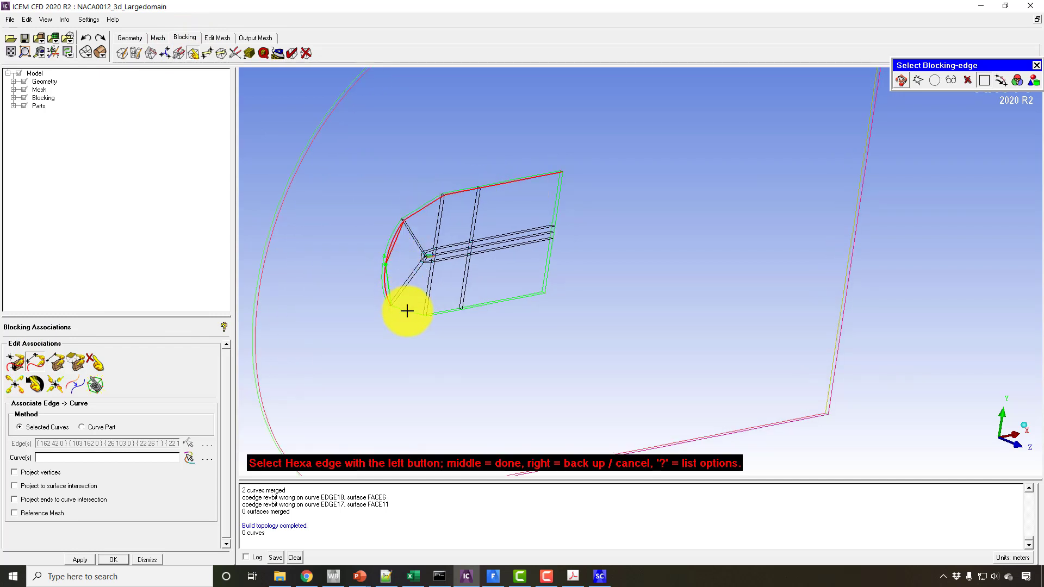
Step: Add the remaining lower outer block edges to the near-side edge selection and confirm the selected edges
left_click(901, 80)
left_click_drag(544, 261, 707, 228)
left_click(901, 80)
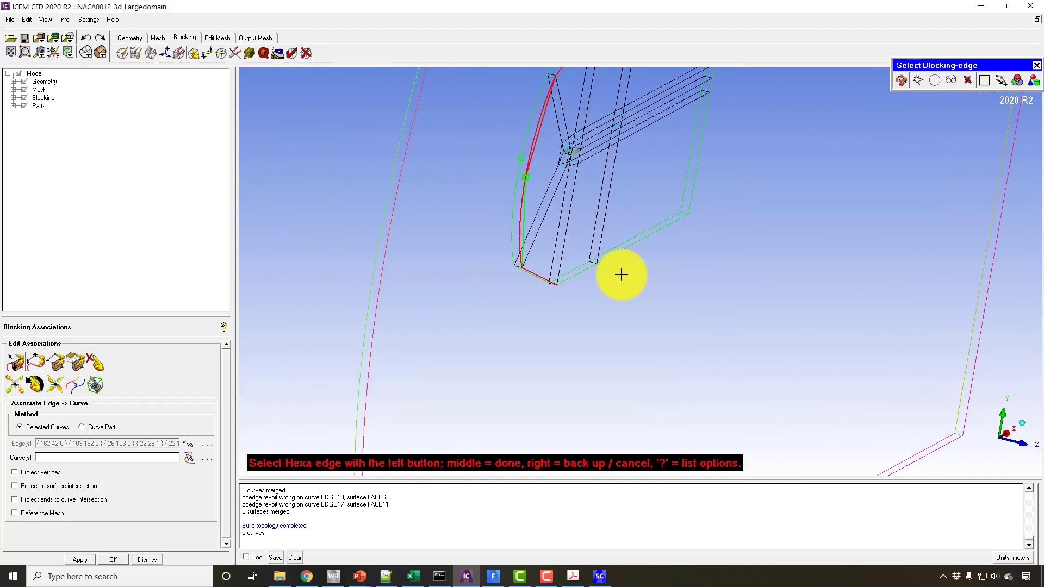
left_click(607, 257)
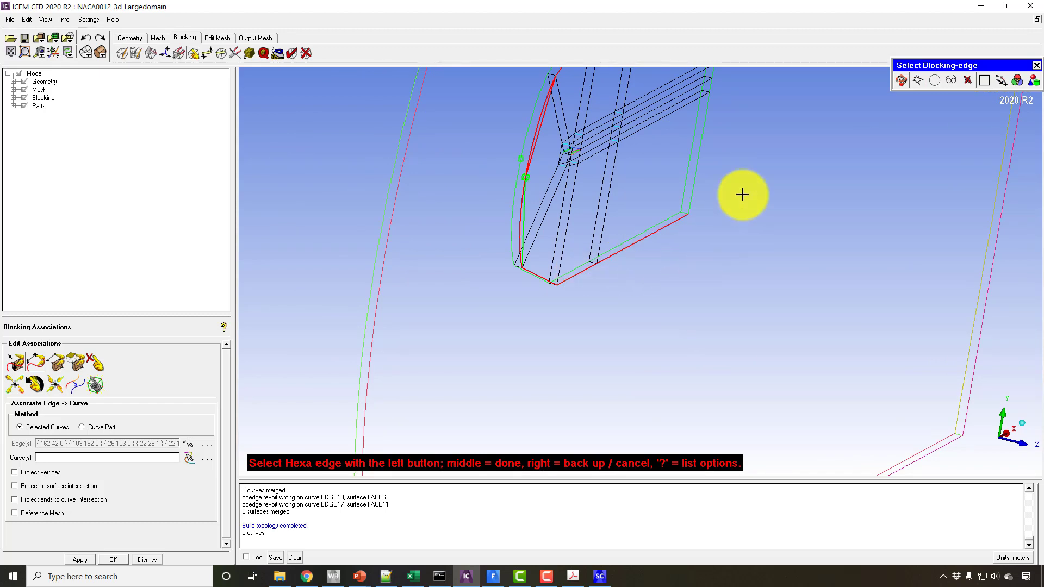
left_click(900, 80)
scroll(737, 244, "down", 5)
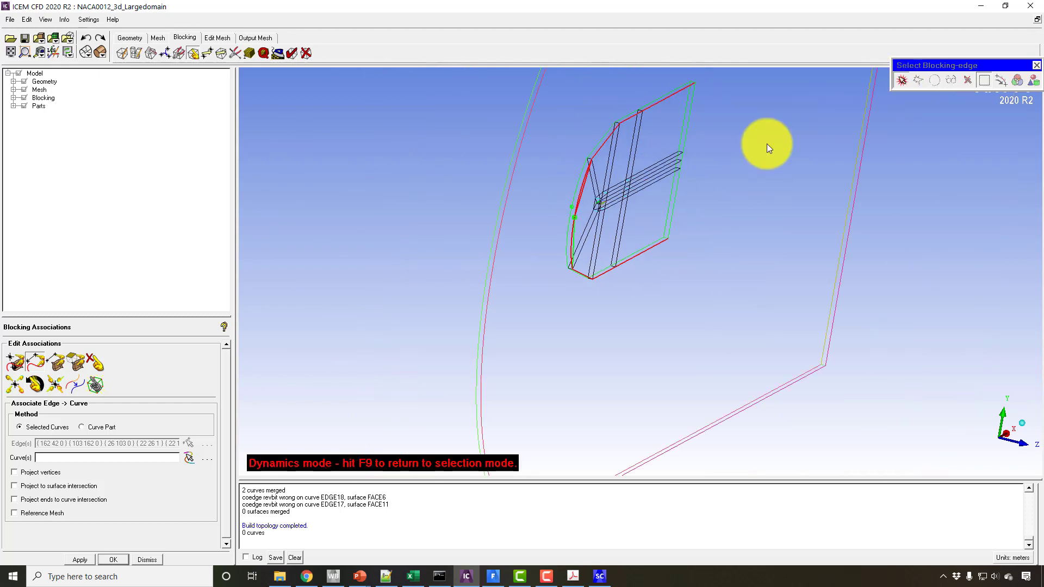
left_click_drag(724, 291, 740, 261)
left_click(901, 80)
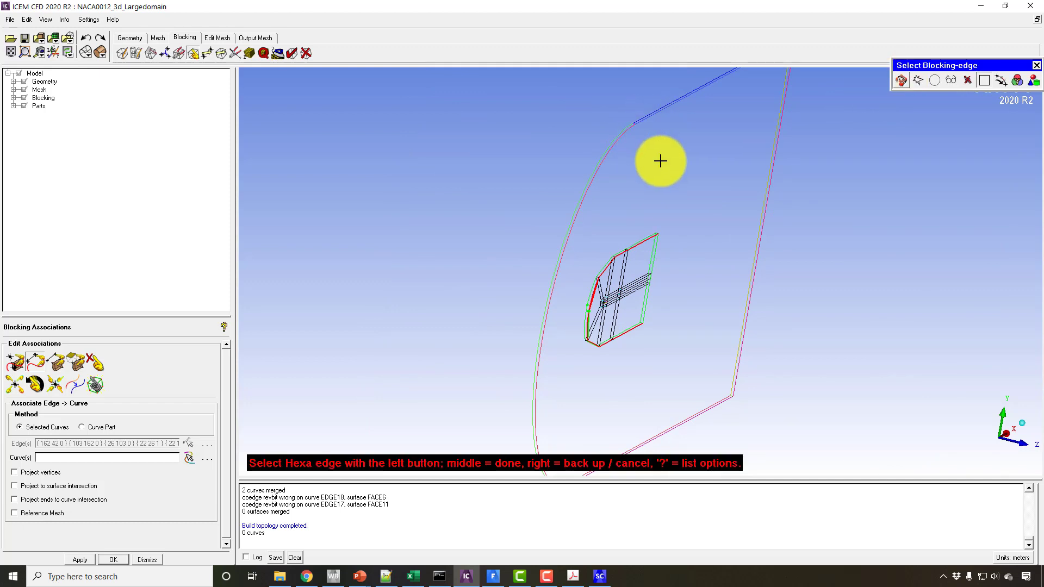
middle_click(656, 150)
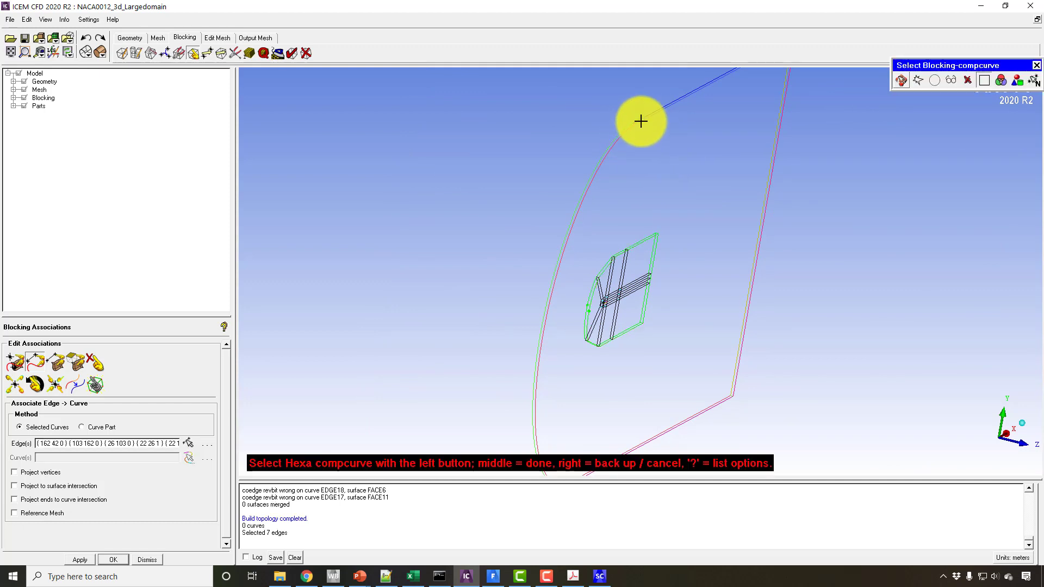
Step: Try to pick the large domain's near-side straight and arc curves as targets for the selected block edges
scroll(676, 181, "up", 5)
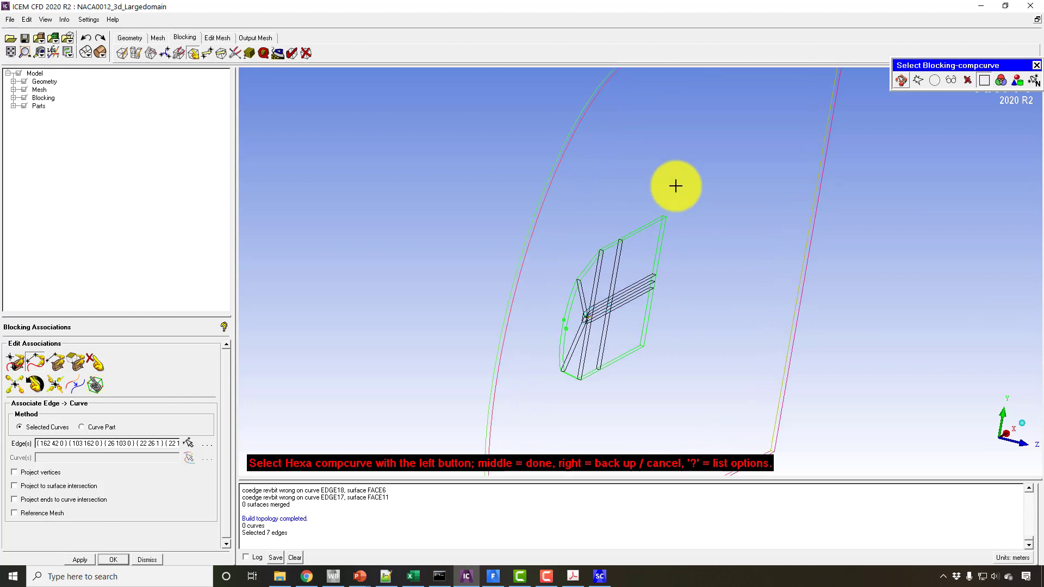
left_click(901, 81)
scroll(703, 376, "up", 5)
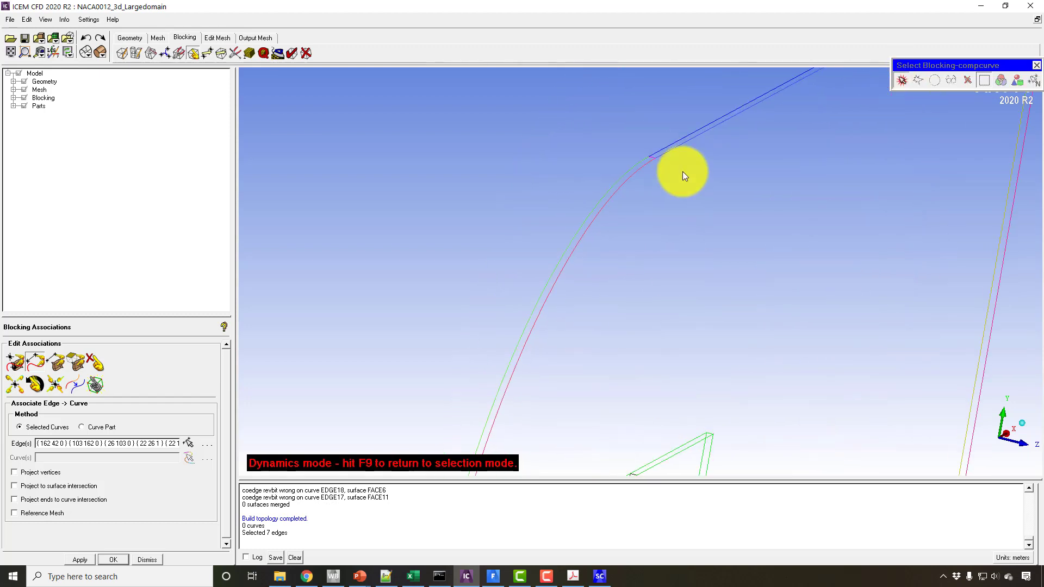
left_click_drag(929, 62, 552, 50)
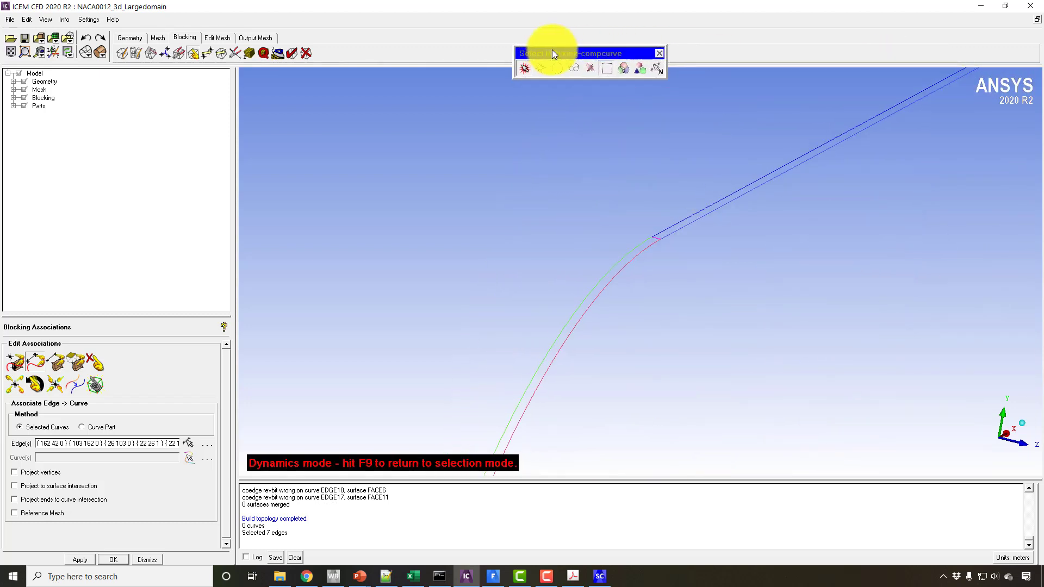
left_click(529, 74)
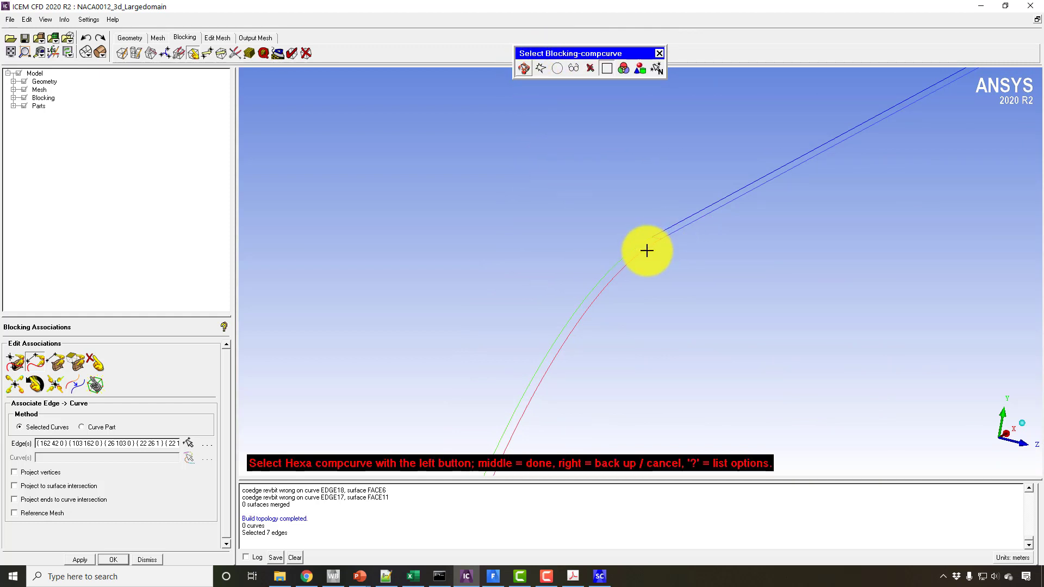
scroll(657, 239, "up", 2)
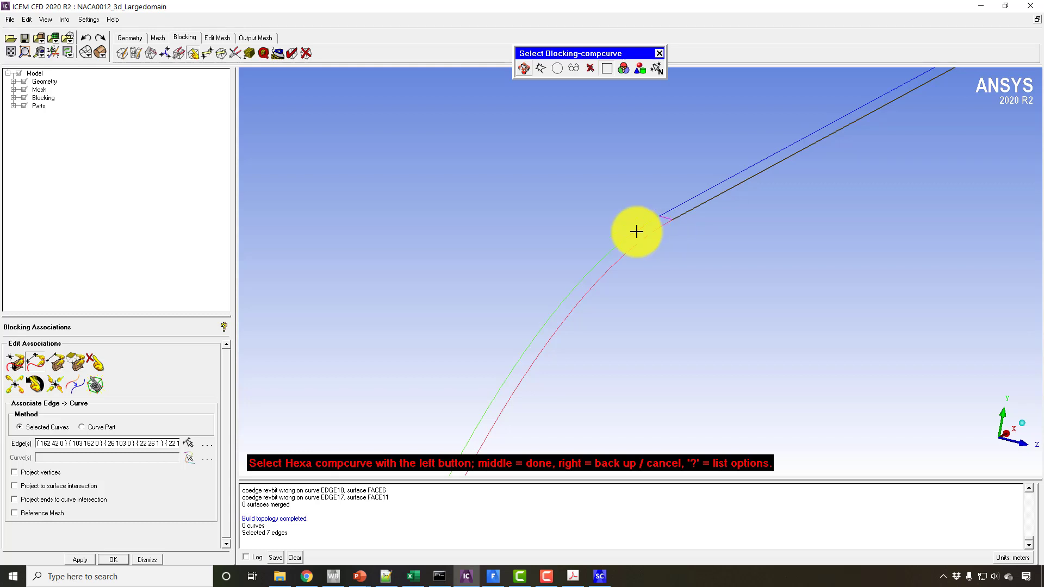
scroll(615, 313, "up", 3)
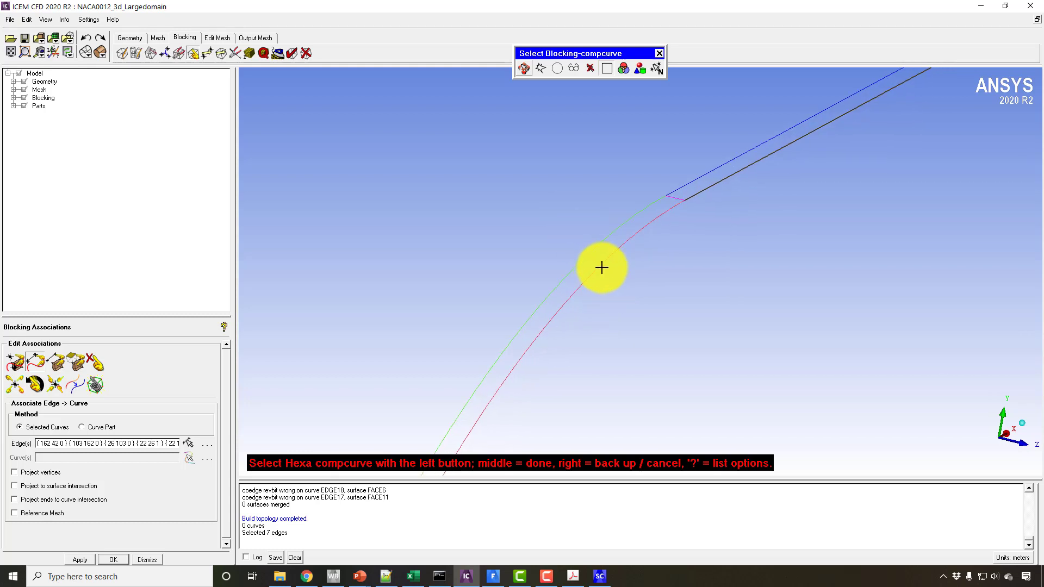
Step: Try to restore dormant points and curves in the geometry
left_click(178, 53)
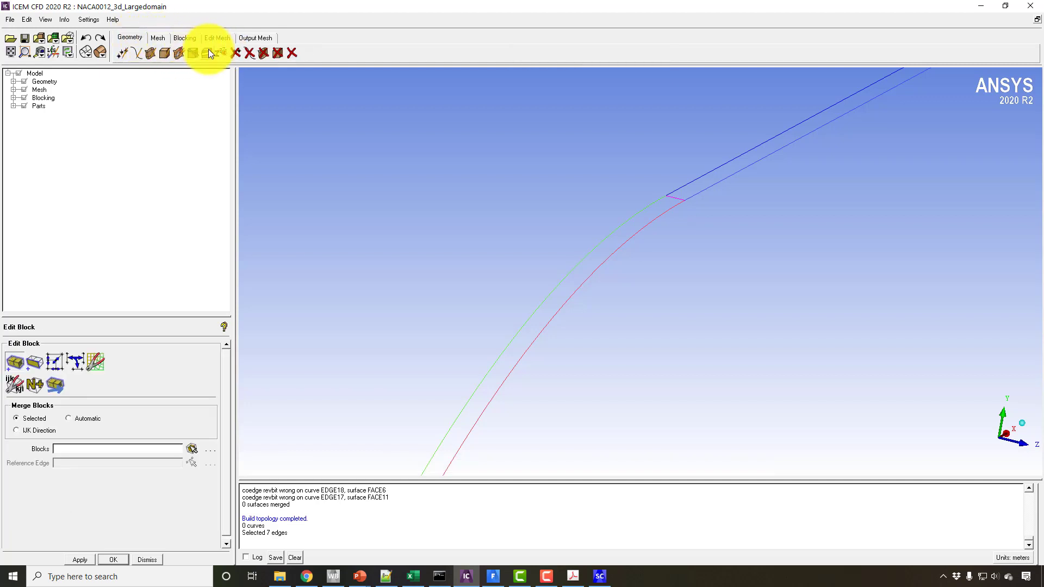
left_click(219, 52)
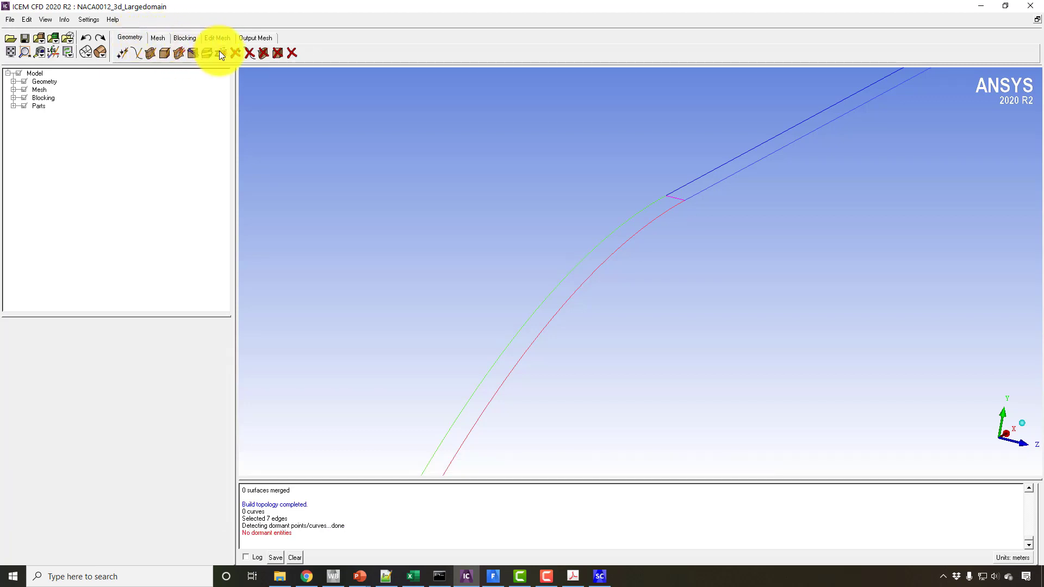
left_click(220, 52)
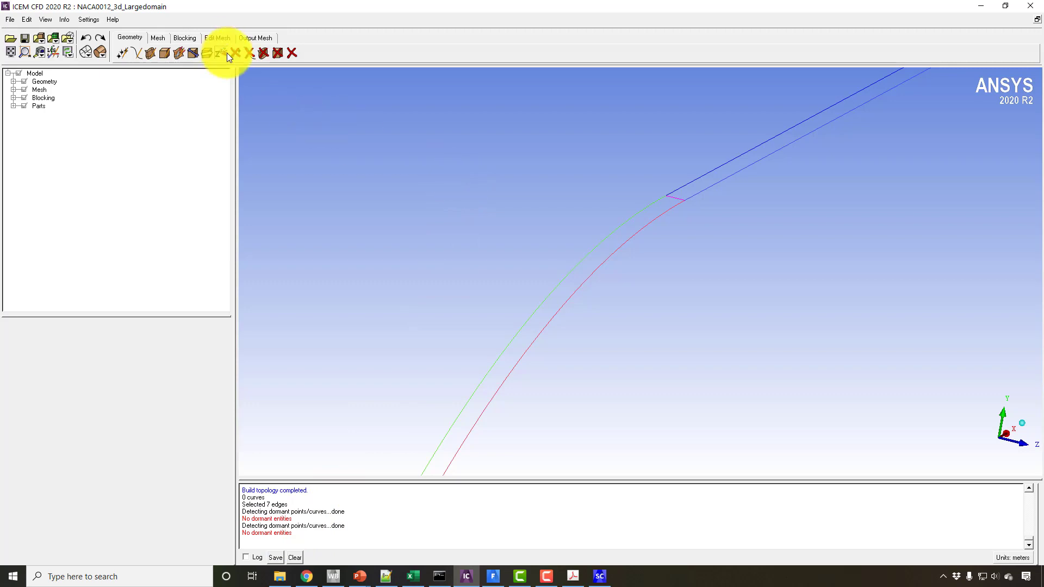
Step: Try to delete the near-side arc curve of the large domain
left_click(249, 53)
left_click(647, 235)
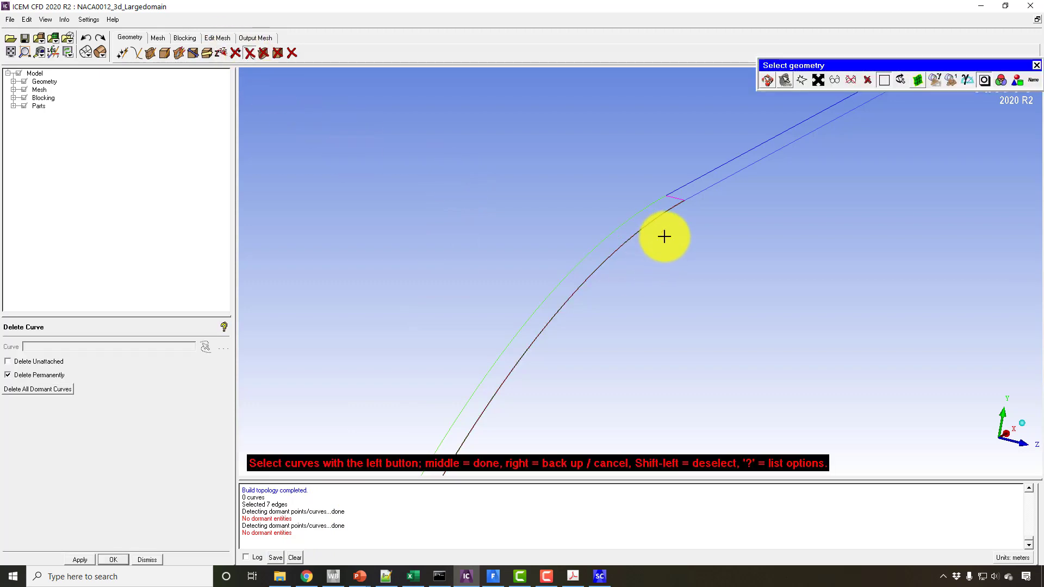
middle_click(664, 236)
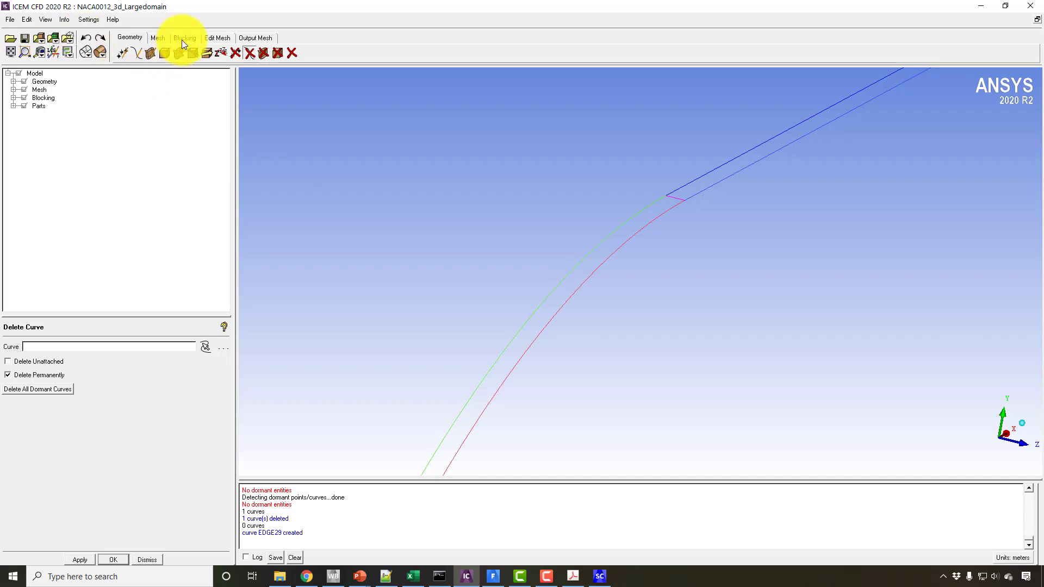
Step: Group all tangential curves of the domain using a tangential angle tolerance of 10.0
left_click(194, 53)
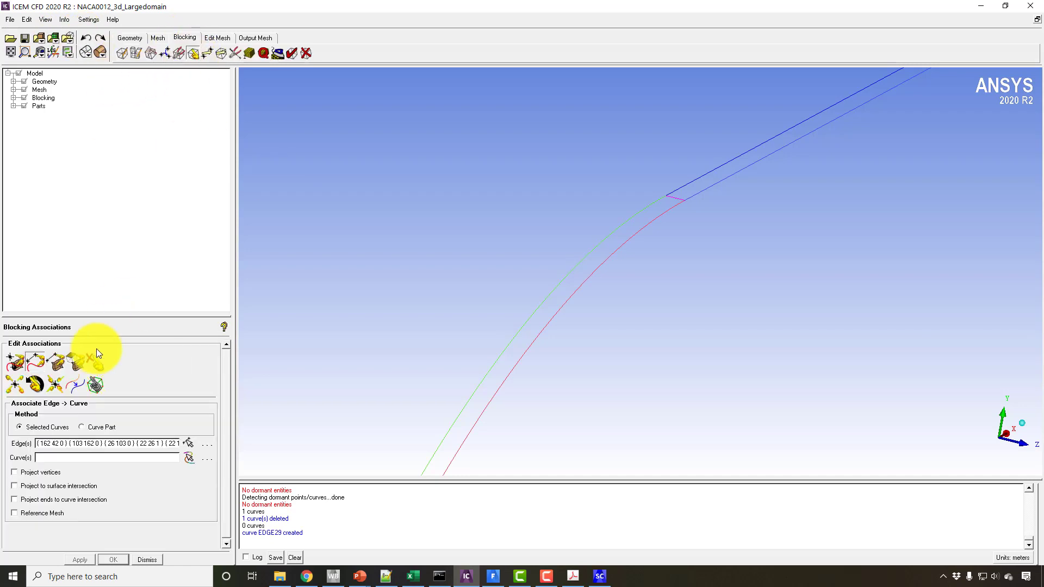
left_click(58, 387)
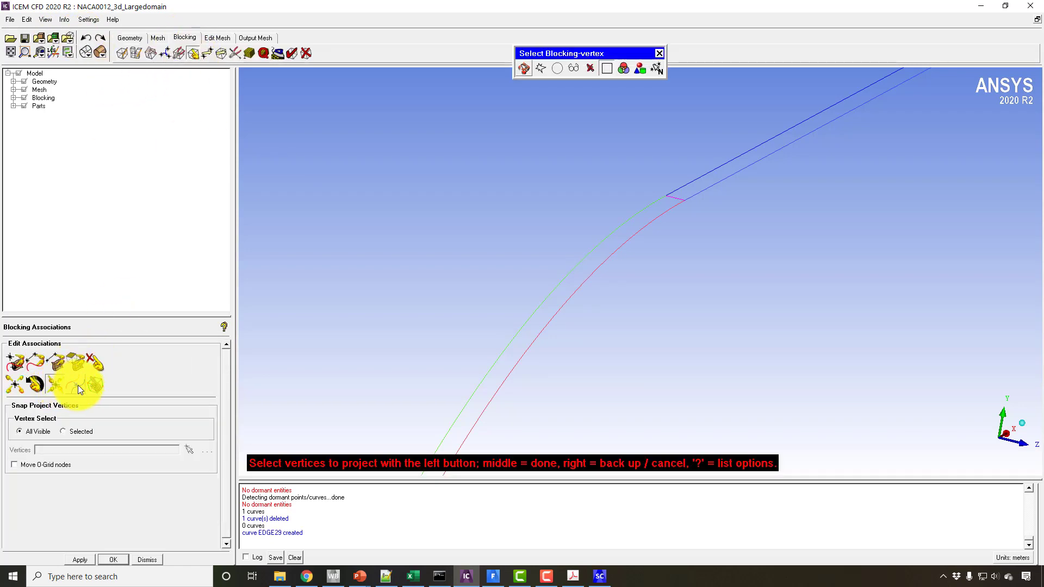
left_click(77, 385)
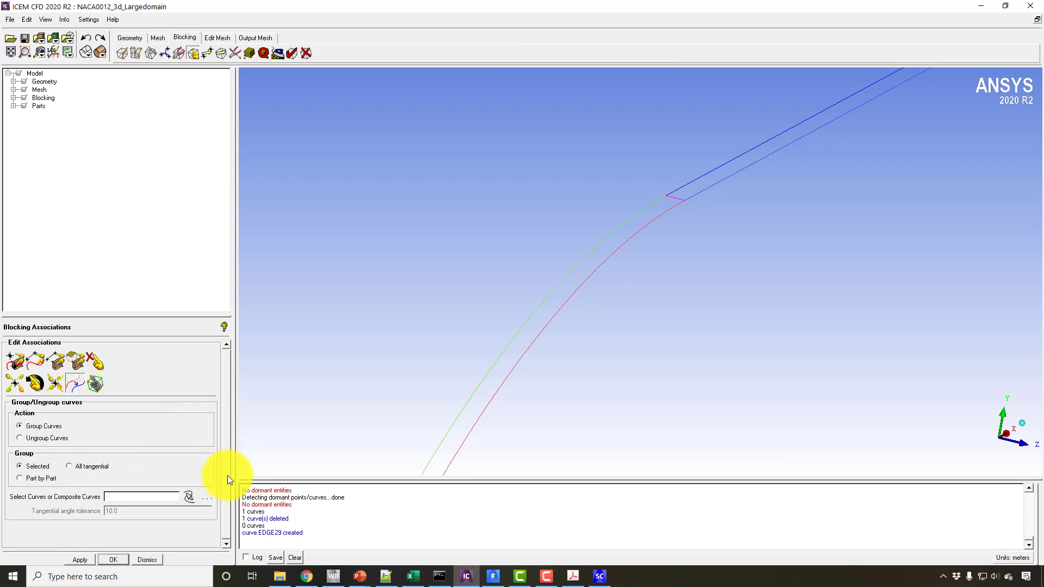
left_click(87, 466)
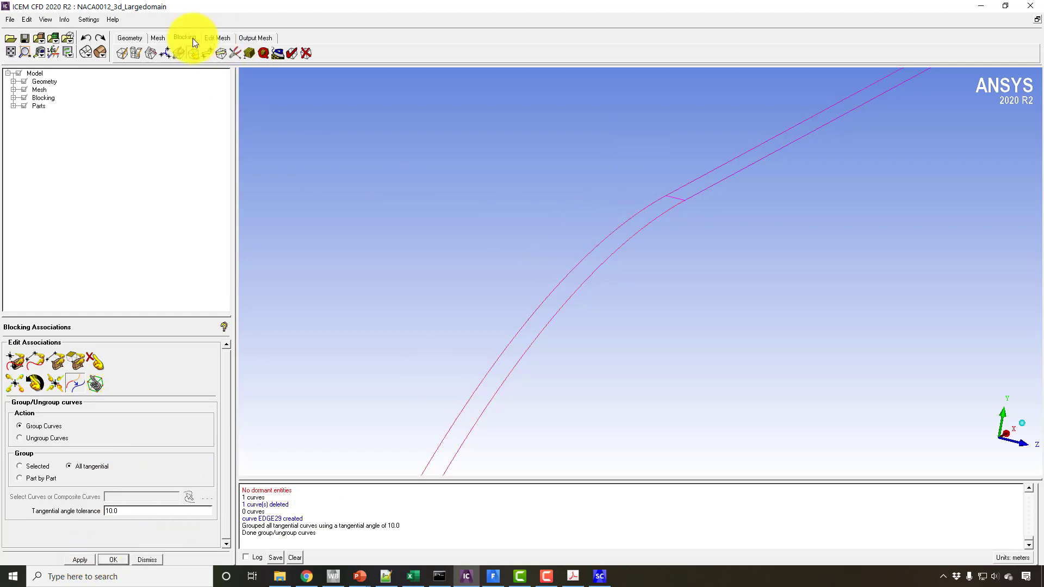
Step: Try to delete the short cross curve joining the upper ends of the two outer arcs
left_click(141, 38)
left_click(253, 54)
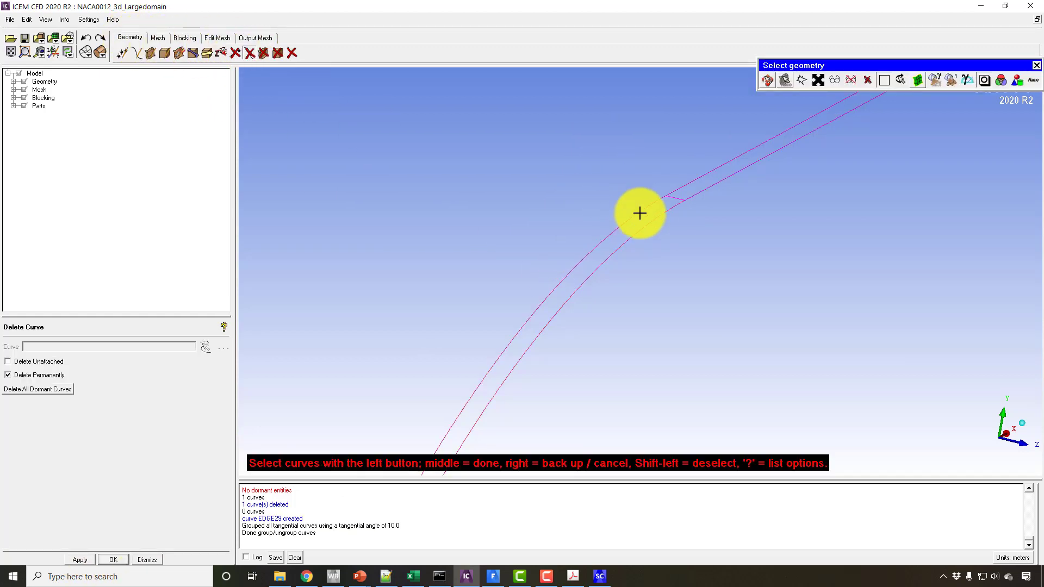
middle_click(695, 205)
left_click_drag(696, 207, 468, 261)
left_click(185, 38)
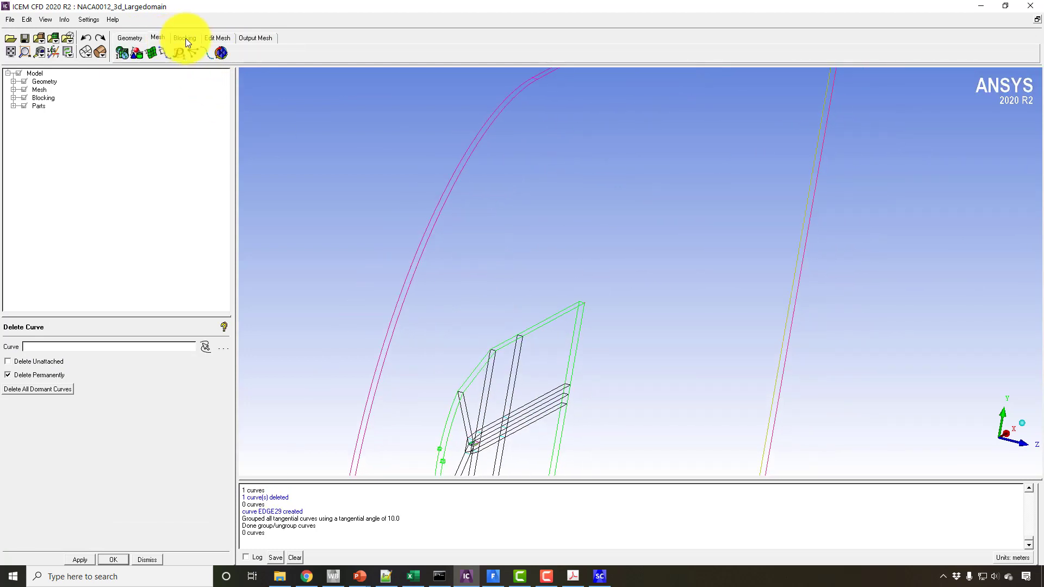
left_click(190, 54)
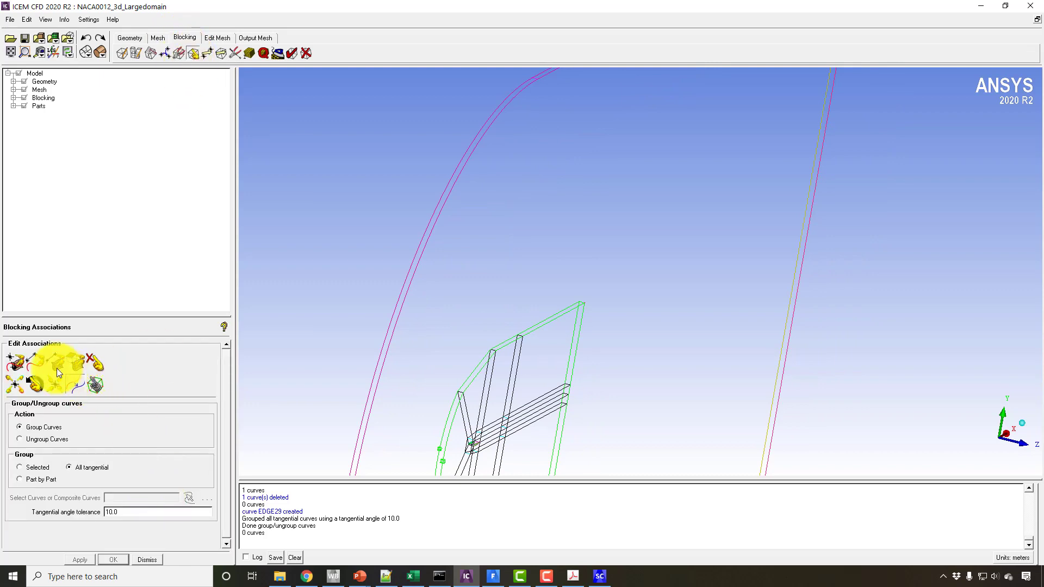
left_click(35, 361)
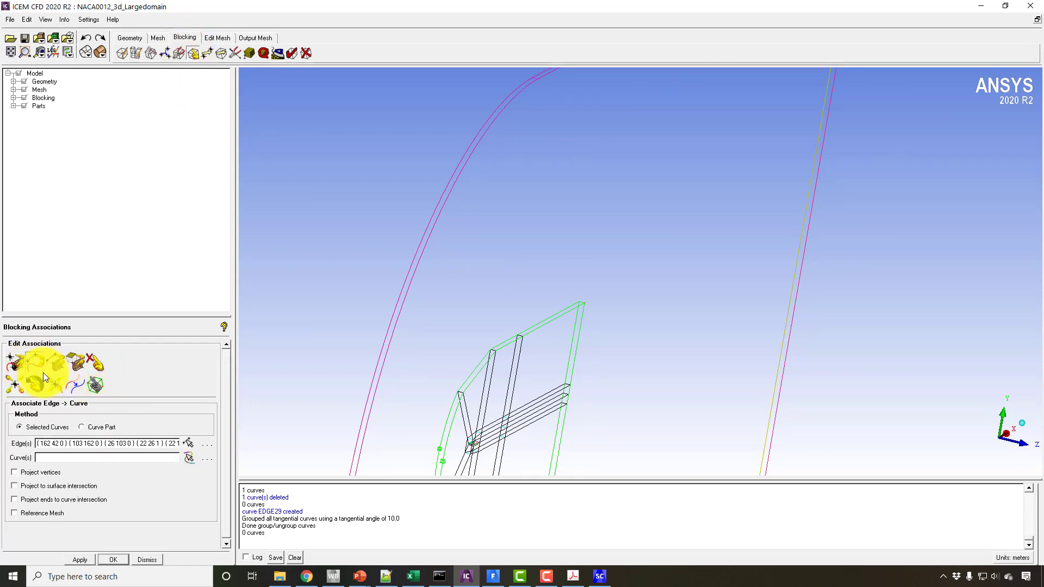
middle_click(440, 285)
left_click(211, 442)
left_click(188, 458)
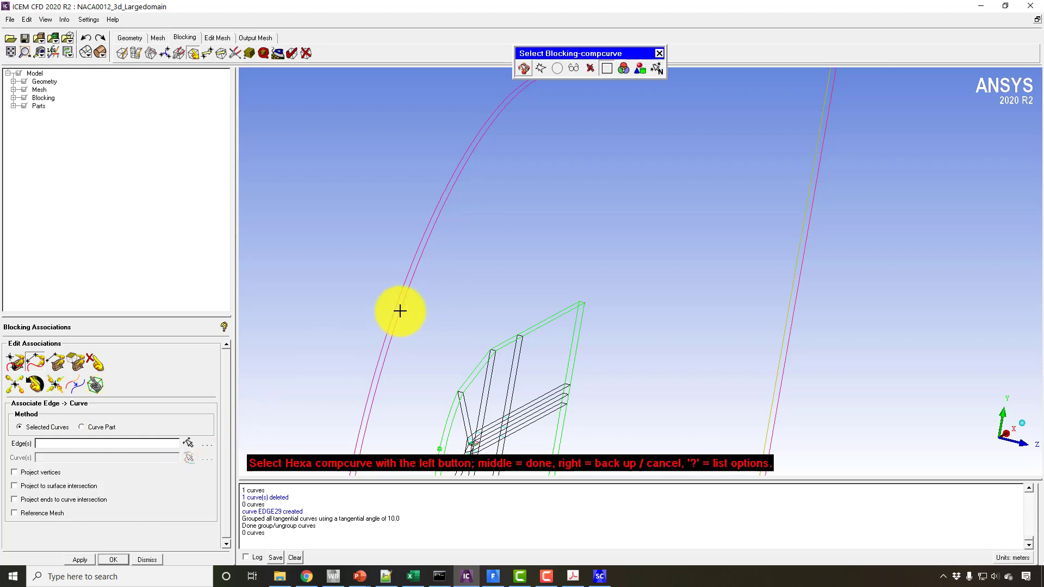
middle_click(471, 283)
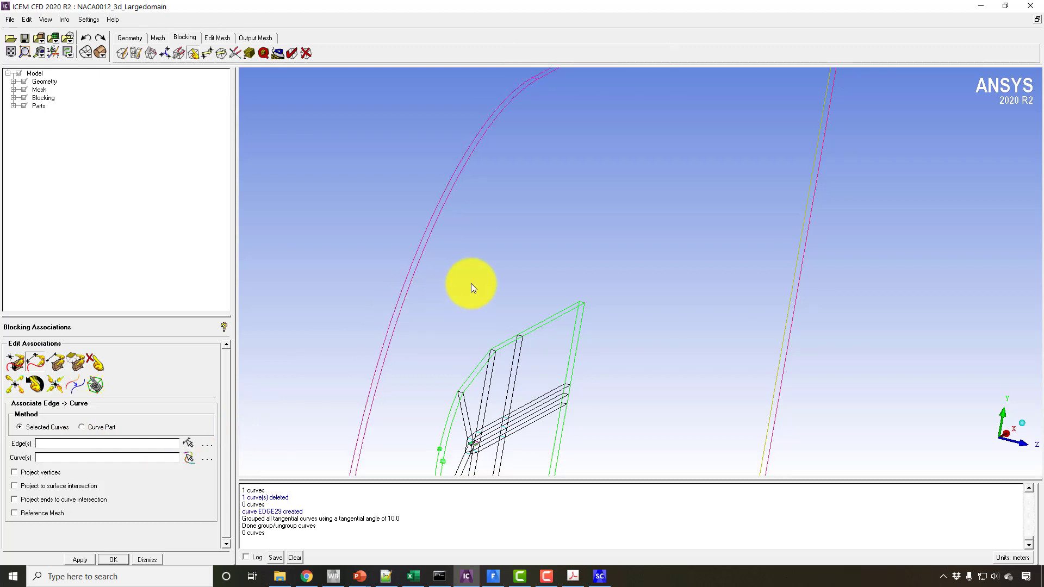
middle_click_drag(471, 283, 428, 467)
middle_click_drag(544, 309, 497, 412)
scroll(522, 273, "up", 3)
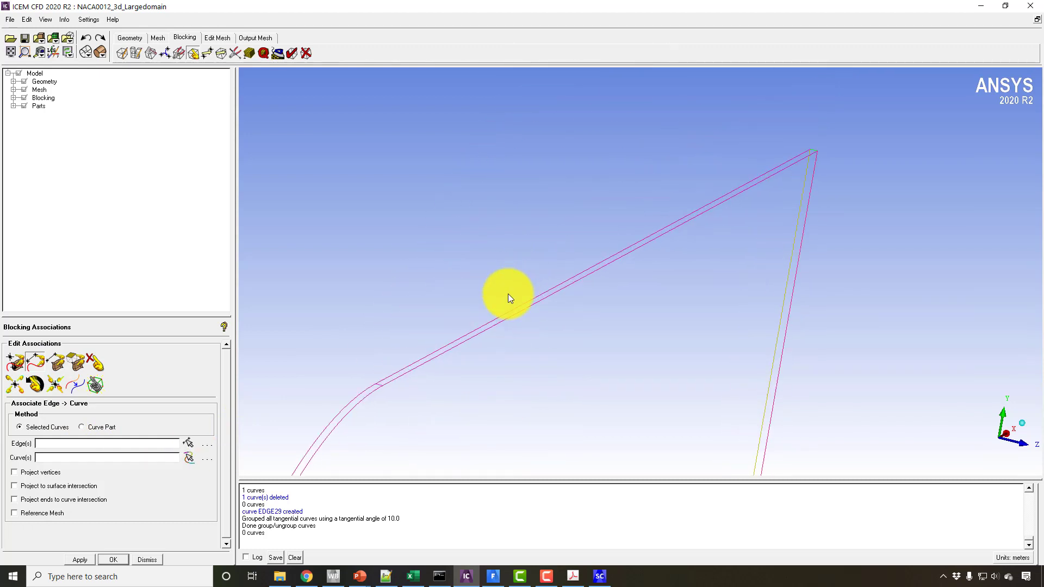
middle_click_drag(507, 294, 535, 184)
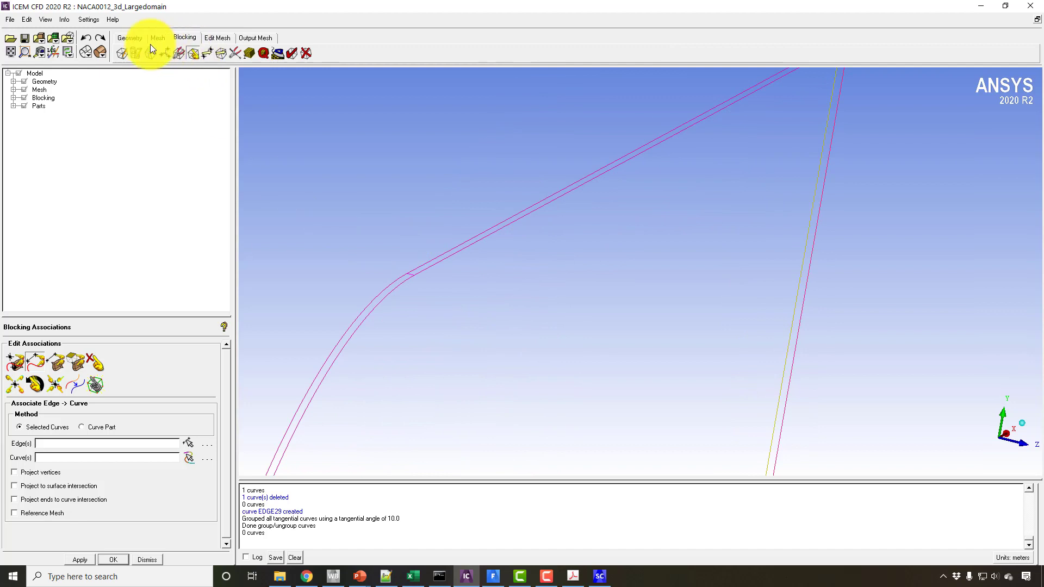
Step: Permanently delete the short cross curve joining the two outer arcs where they meet the upper straight lines
left_click(130, 37)
left_click(249, 53)
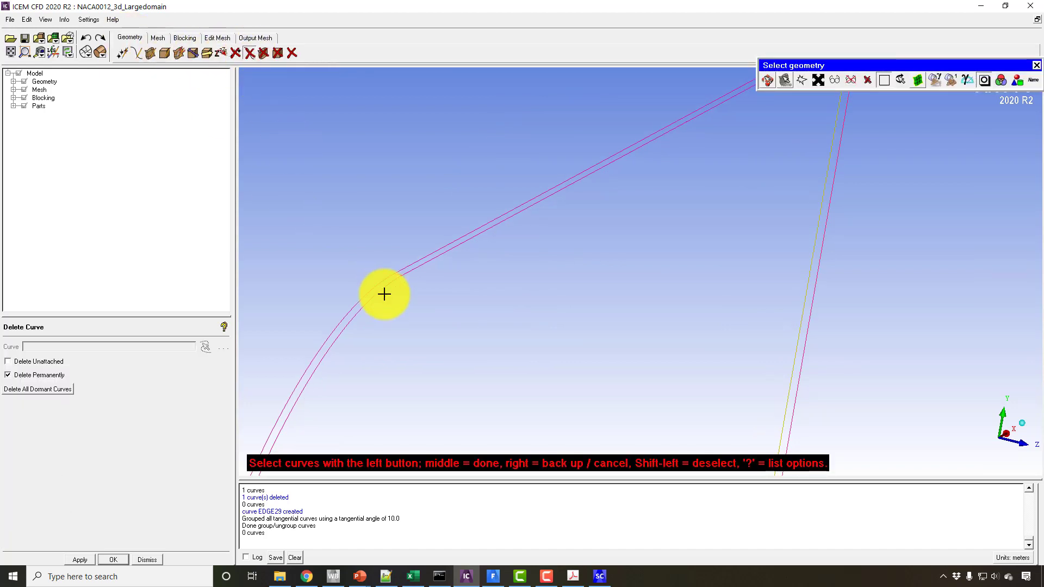
scroll(325, 271, "up", 1)
left_click(334, 277)
middle_click(337, 280)
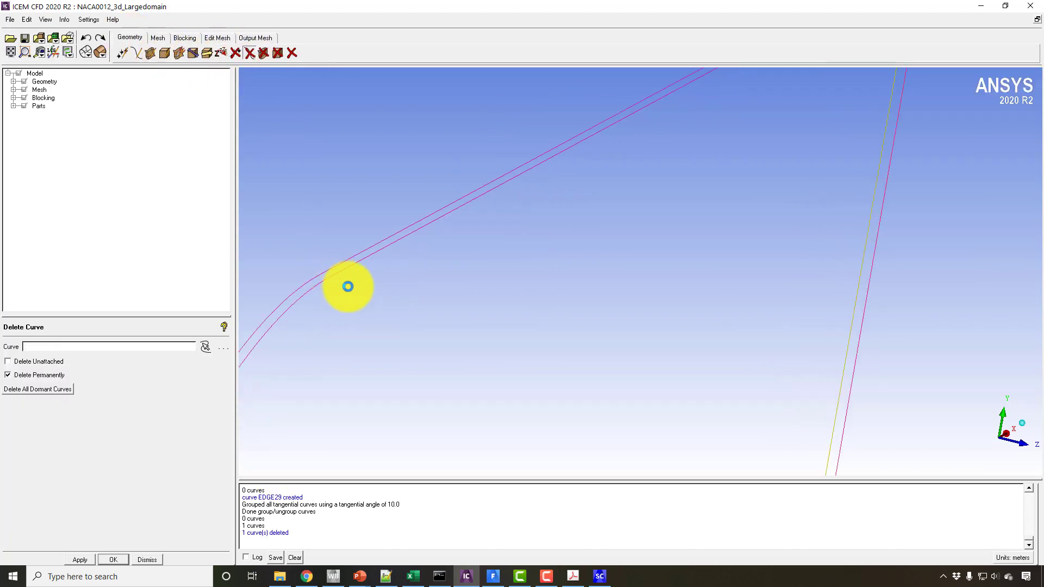
Step: Permanently delete the short cross curve joining the two outer arcs where they meet the lower straight lines
scroll(417, 291, "down", 5)
scroll(426, 259, "up", 5)
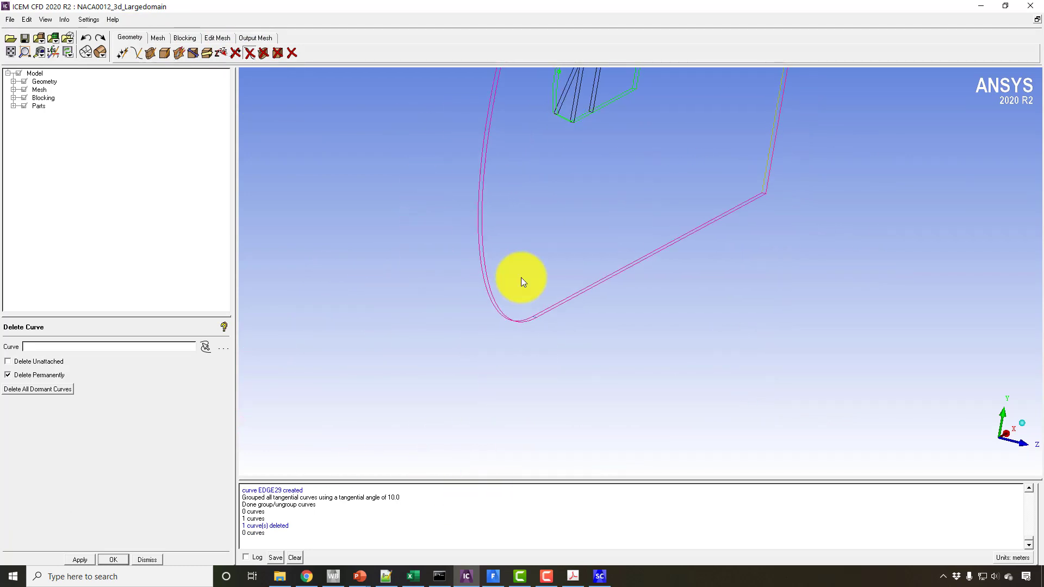
left_click_drag(524, 280, 193, 341)
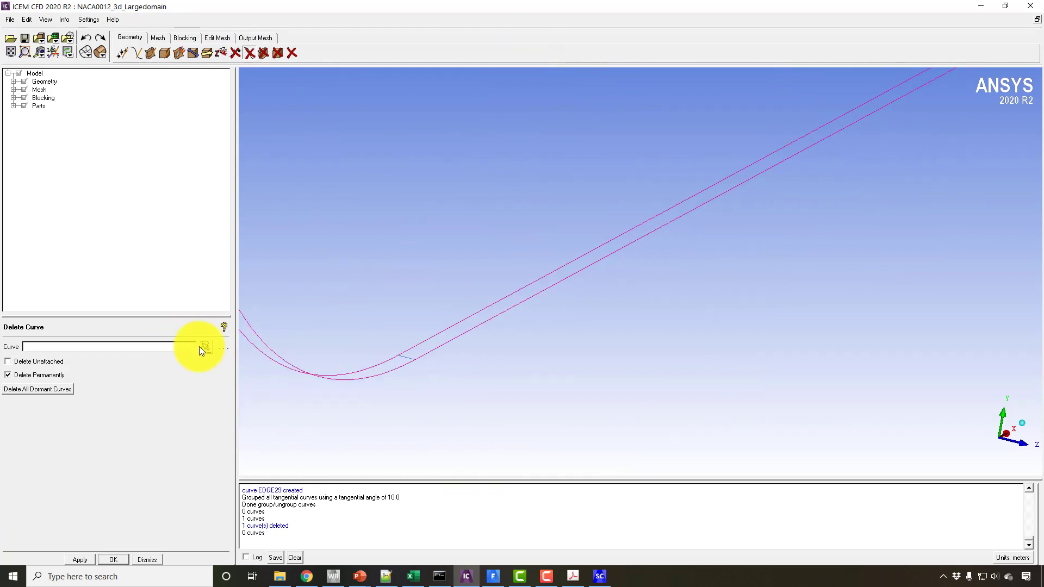
left_click(201, 347)
left_click(410, 359)
middle_click(394, 326)
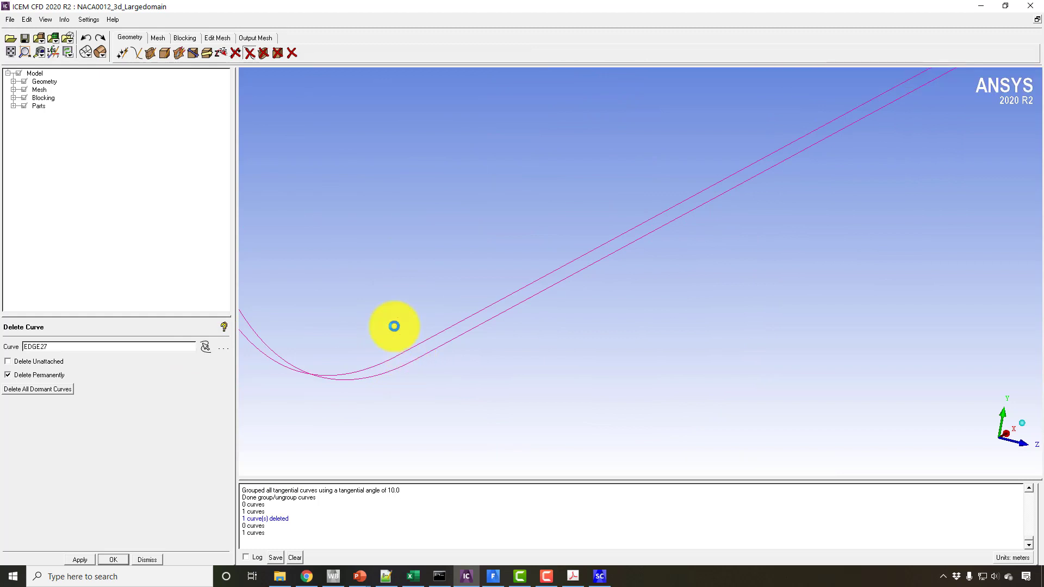
left_click_drag(394, 326, 297, 183)
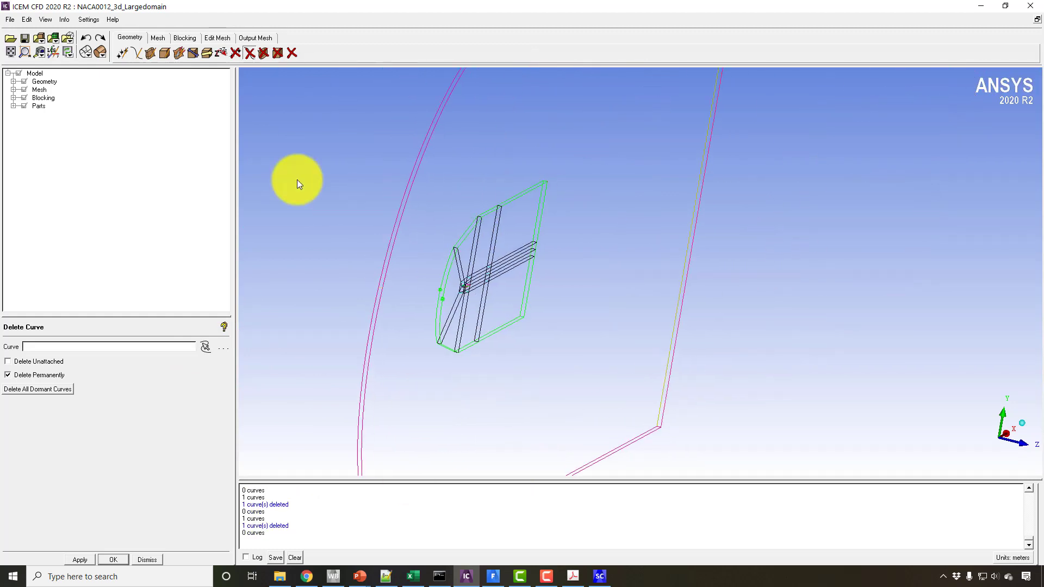
Step: Ungroup the composite curve that runs along the domain's outer arcs and straight sides
left_click(194, 41)
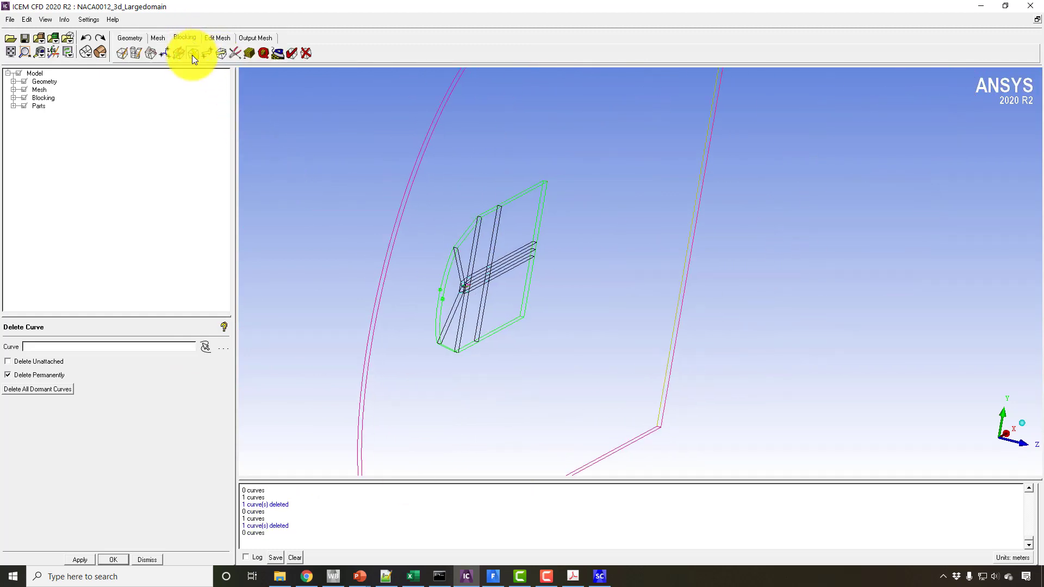
left_click(193, 54)
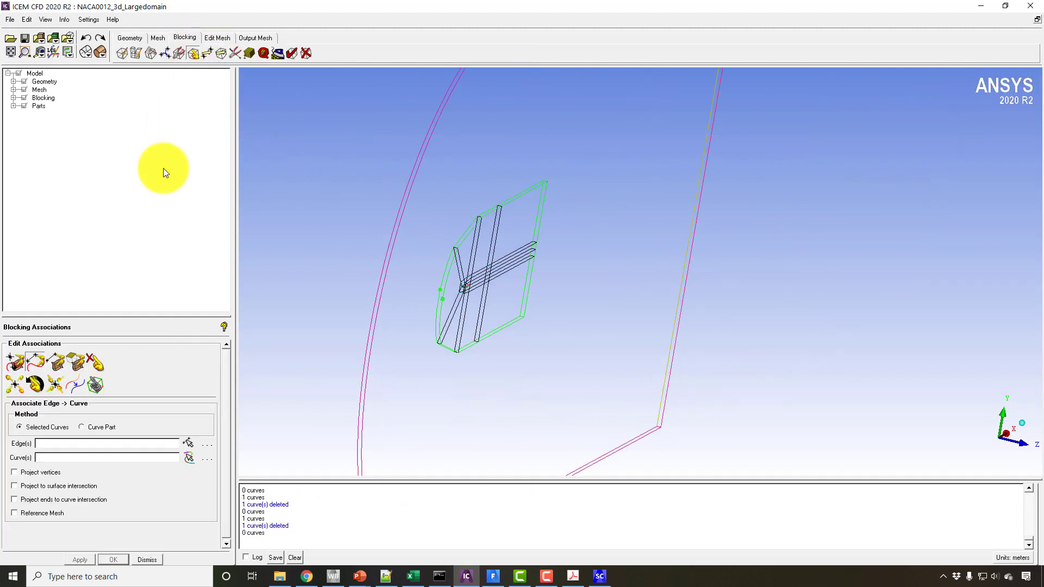
left_click(75, 385)
left_click(44, 440)
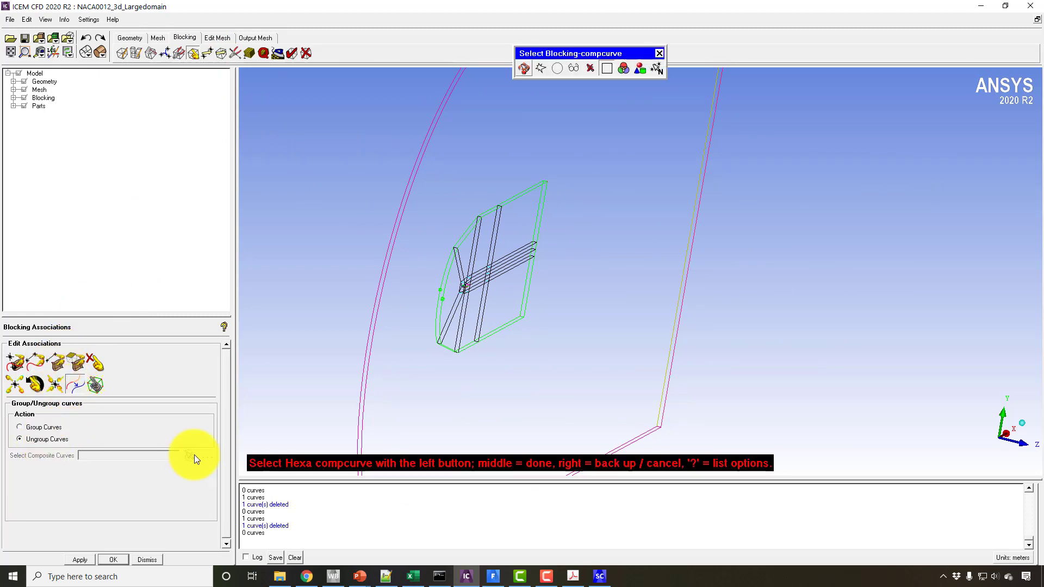
left_click(390, 259)
middle_click(389, 259)
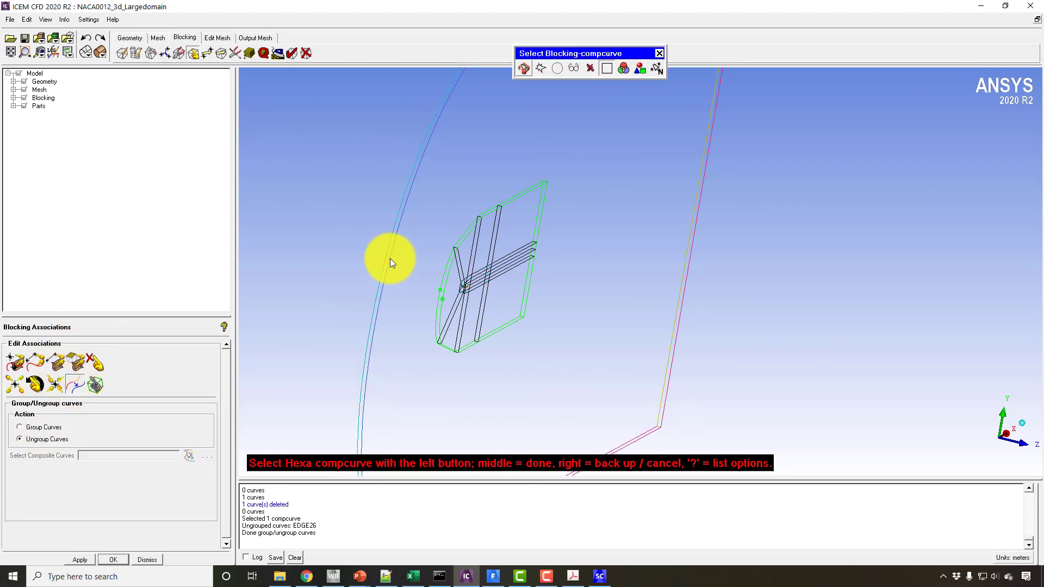
left_click_drag(405, 268, 403, 245)
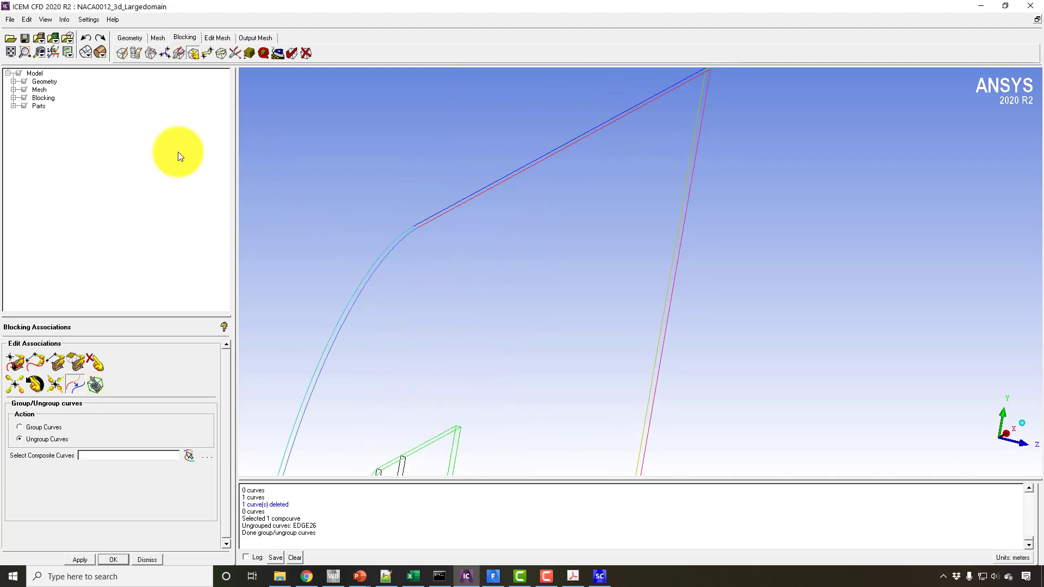
Step: Group the near-side upper straight line, leading arc and lower straight line into one composite curve using selected curves
left_click(37, 427)
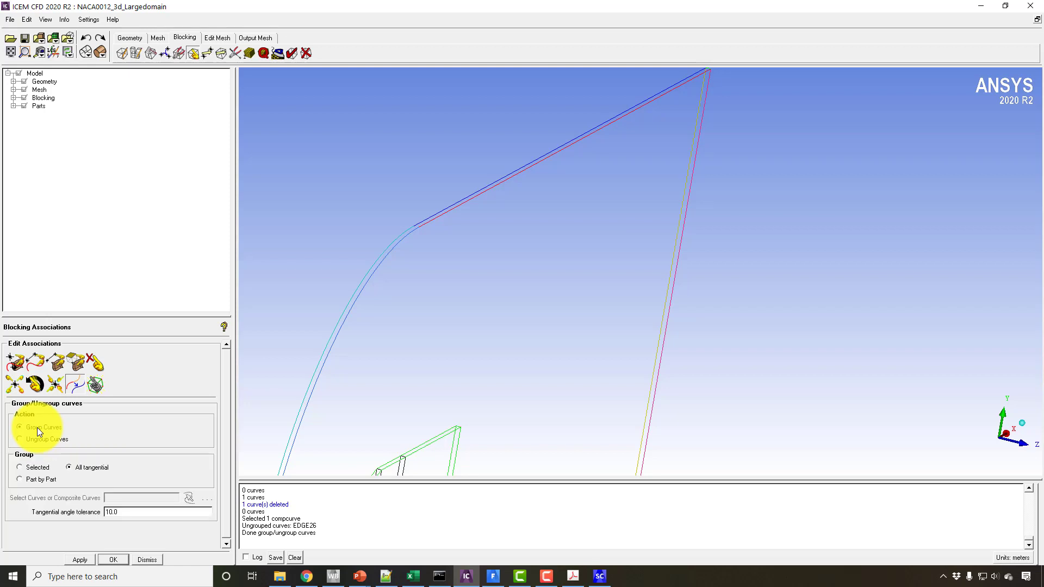
left_click(44, 466)
left_click(189, 496)
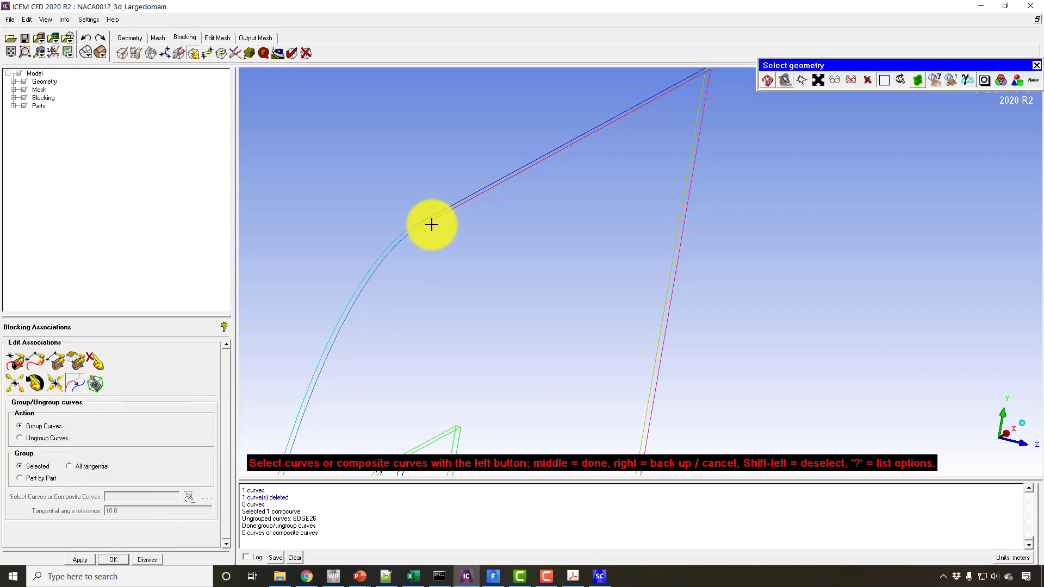
left_click(432, 225)
left_click(766, 79)
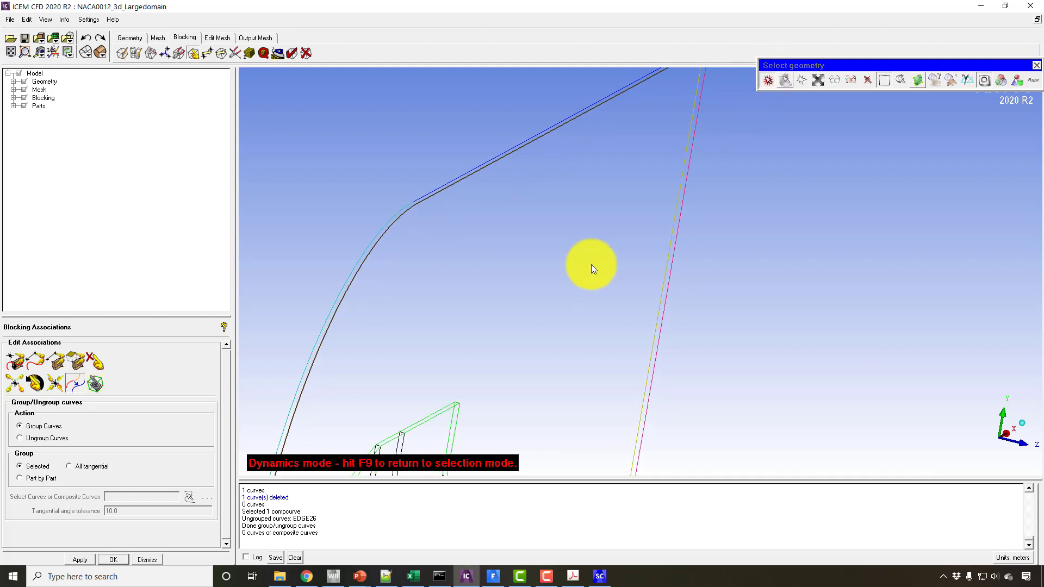
left_click_drag(592, 264, 729, 121)
left_click(767, 79)
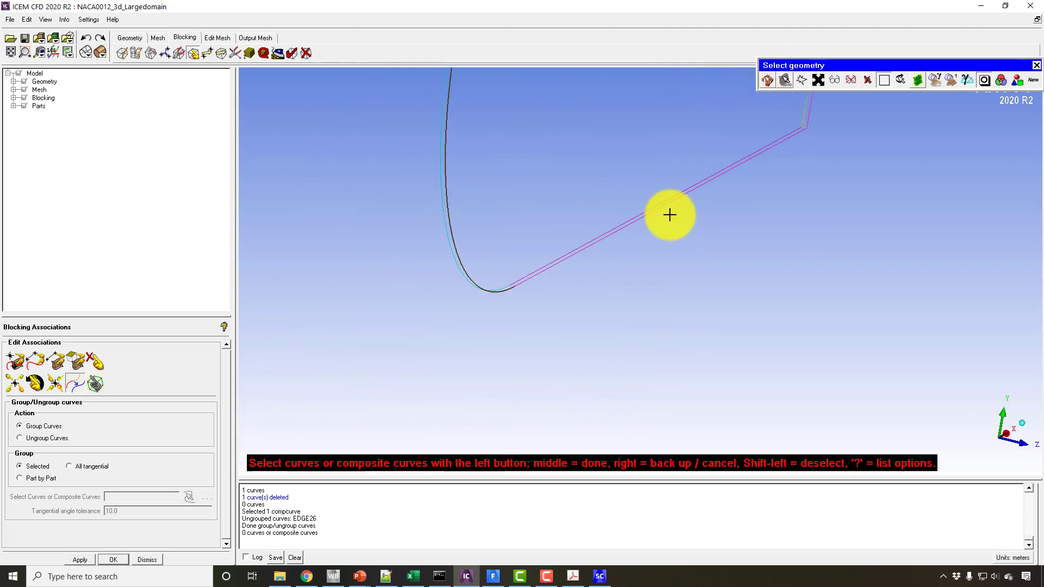
left_click(667, 208)
middle_click(668, 208)
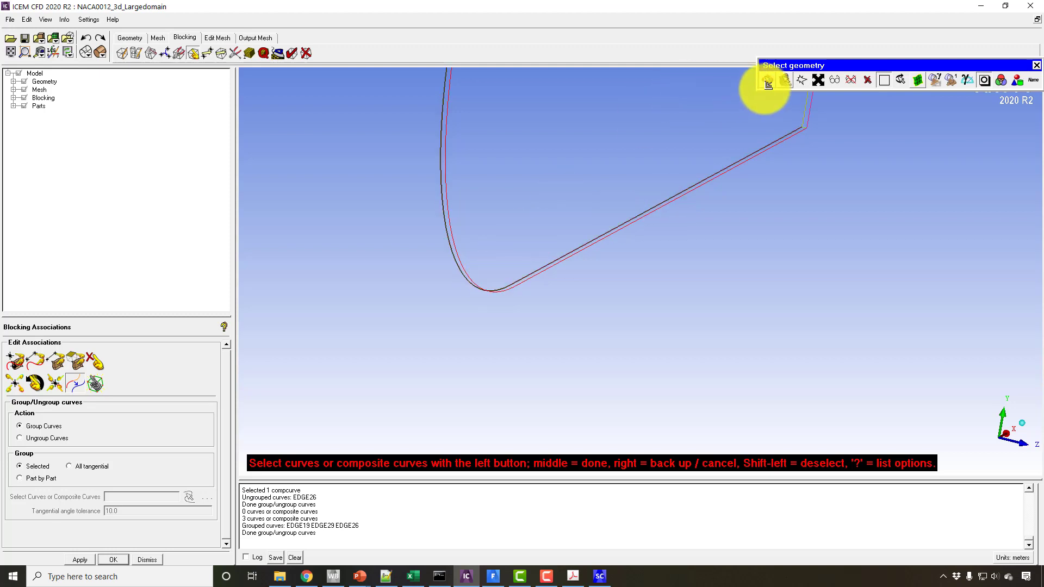
Step: Group the far-side upper straight line, leading arc and lower straight line into one composite curve
left_click(767, 79)
left_click_drag(679, 223, 751, 12)
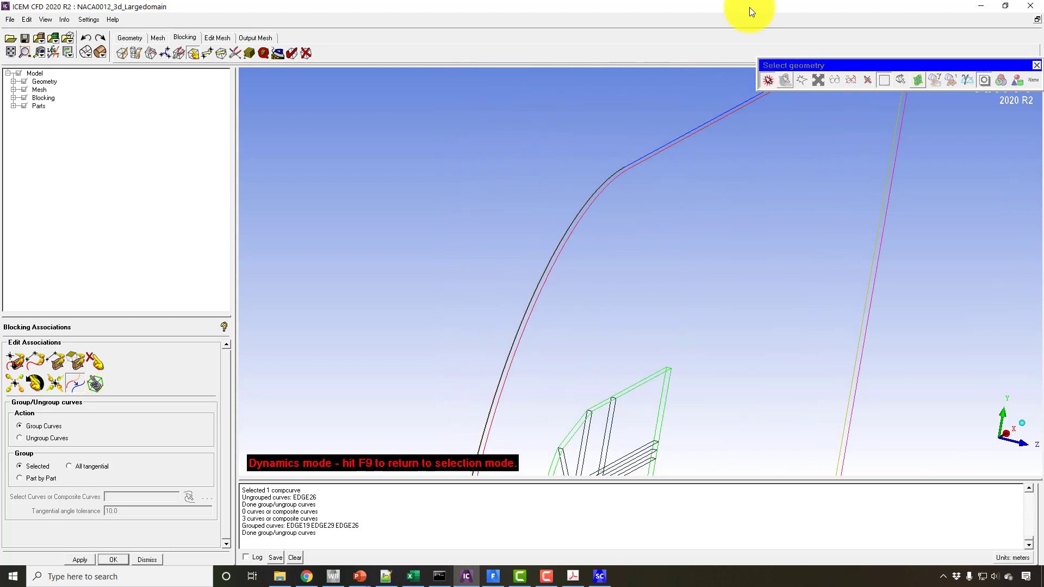
left_click(768, 80)
left_click(625, 154)
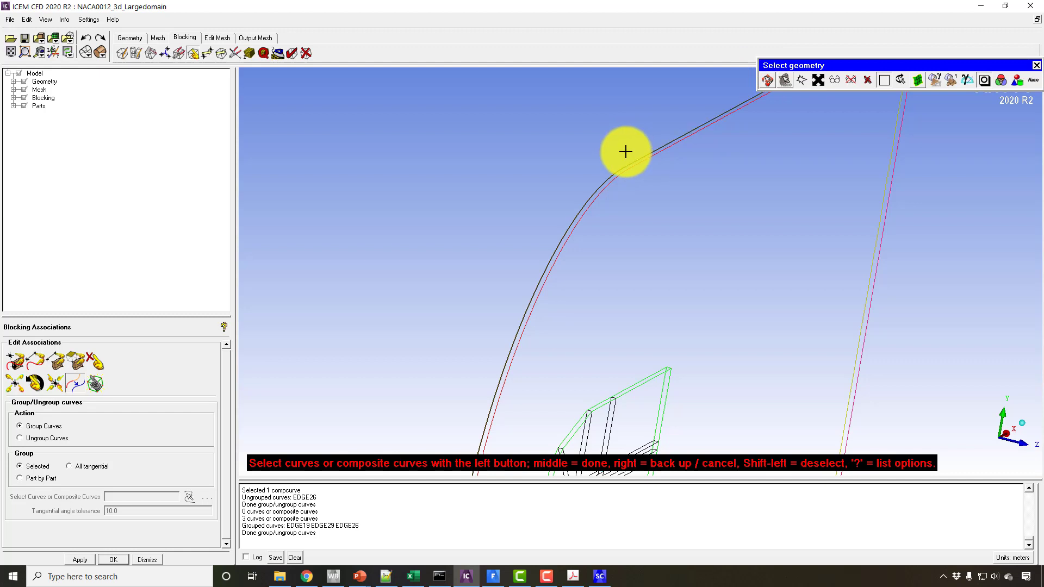
middle_click(622, 152)
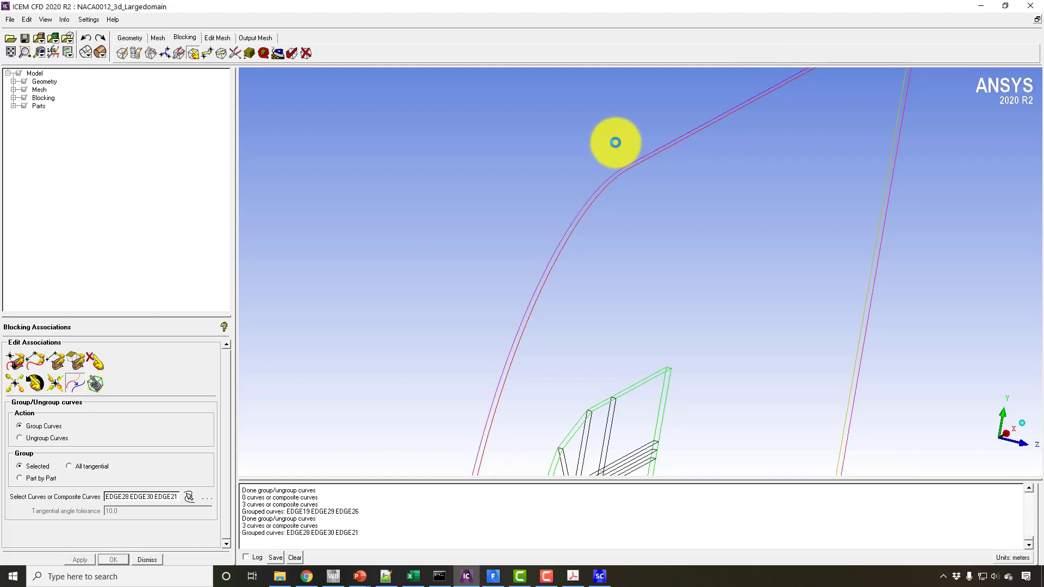
Step: Associate the near-side upper outer block edge nearest the outlet with the near-side grouped outer curve
left_click(31, 359)
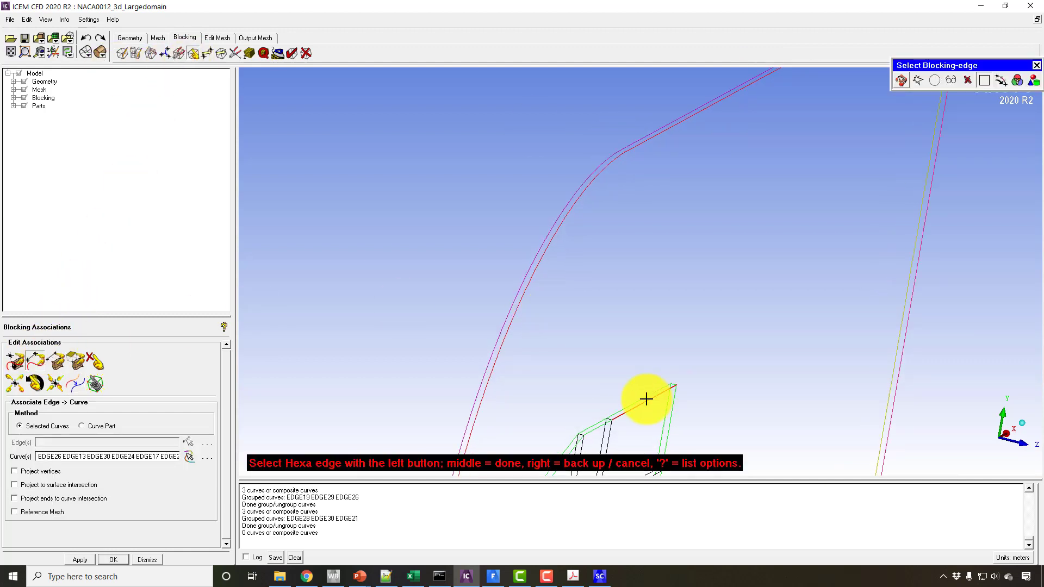
left_click(646, 399)
middle_click(646, 399)
left_click(605, 180)
middle_click(611, 181)
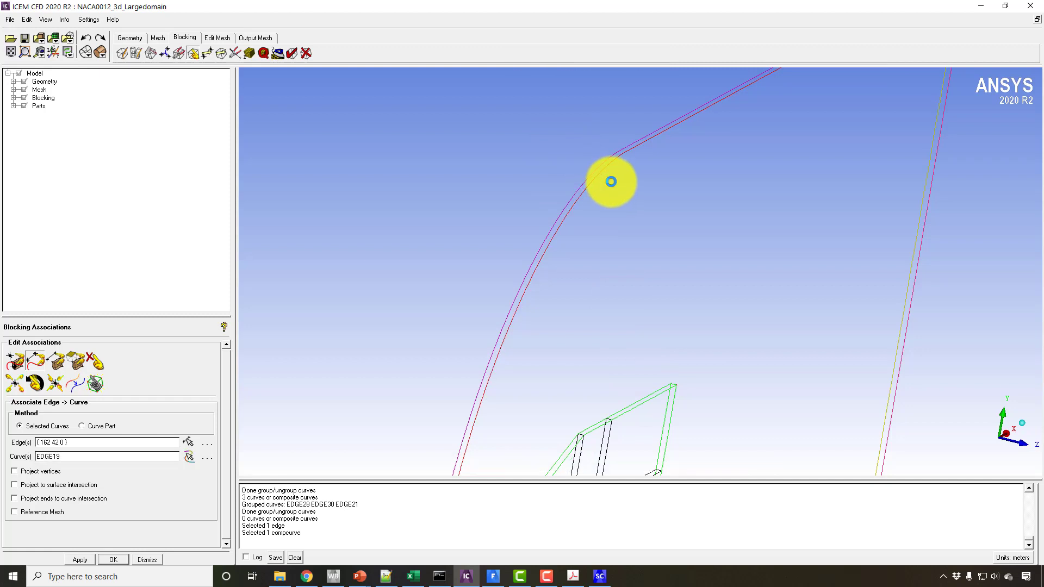
Step: Try to associate the near-side upper, leading and lower outer block edges with the near-side grouped curve with vertex projection on, and undo it
middle_click(621, 266)
middle_click_drag(628, 264, 664, 5)
left_click_drag(637, 217, 579, 212)
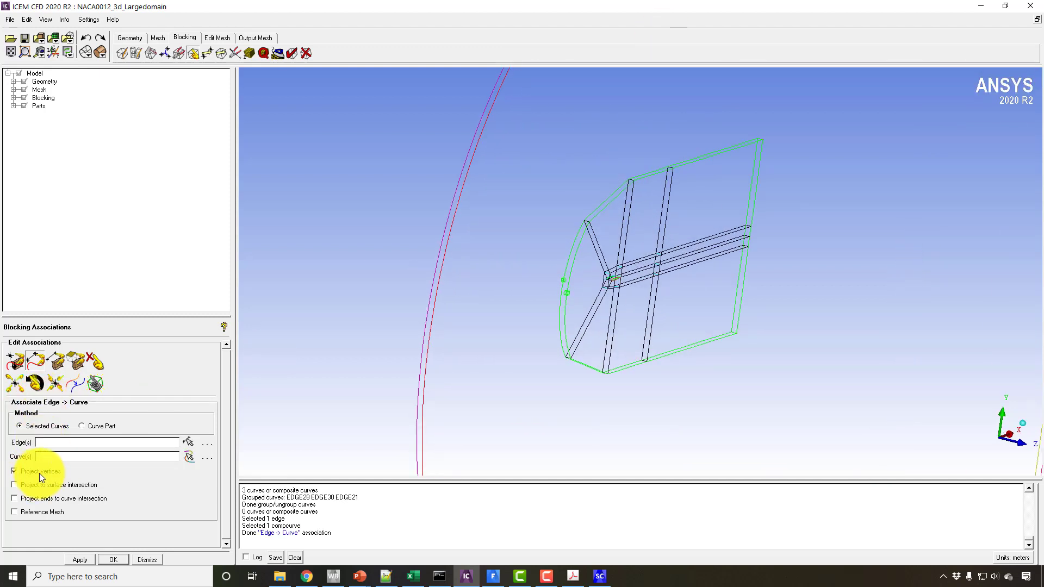
left_click(185, 442)
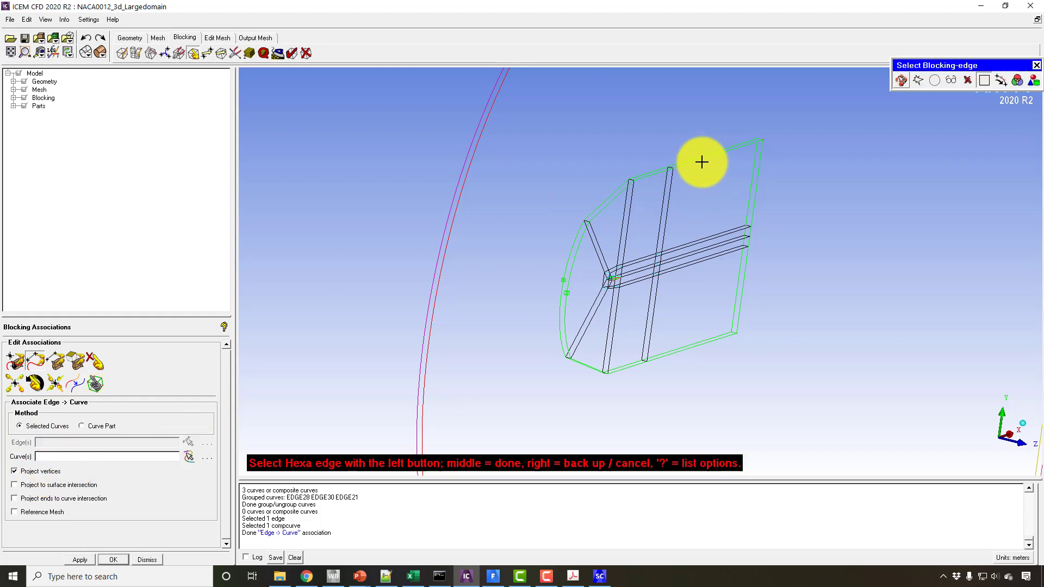
left_click(696, 161)
left_click(658, 172)
left_click(615, 195)
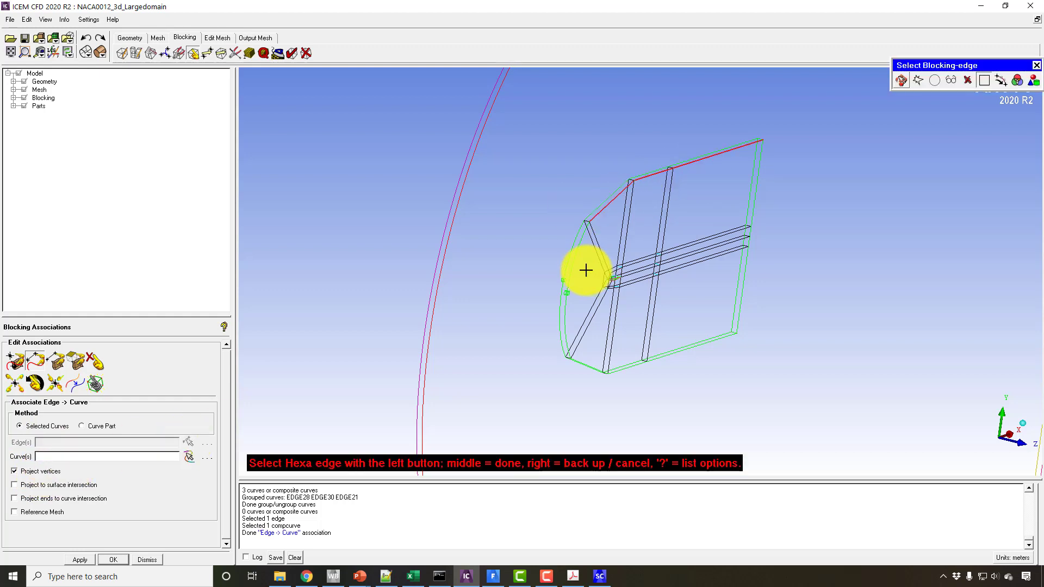
left_click(575, 266)
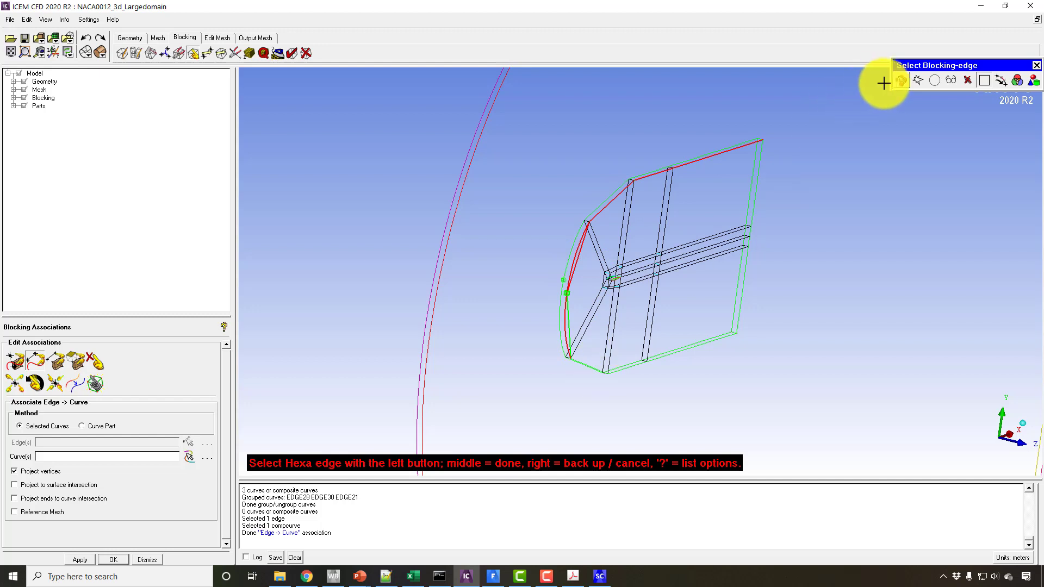
left_click(900, 83)
left_click_drag(848, 164, 734, 152)
left_click(900, 80)
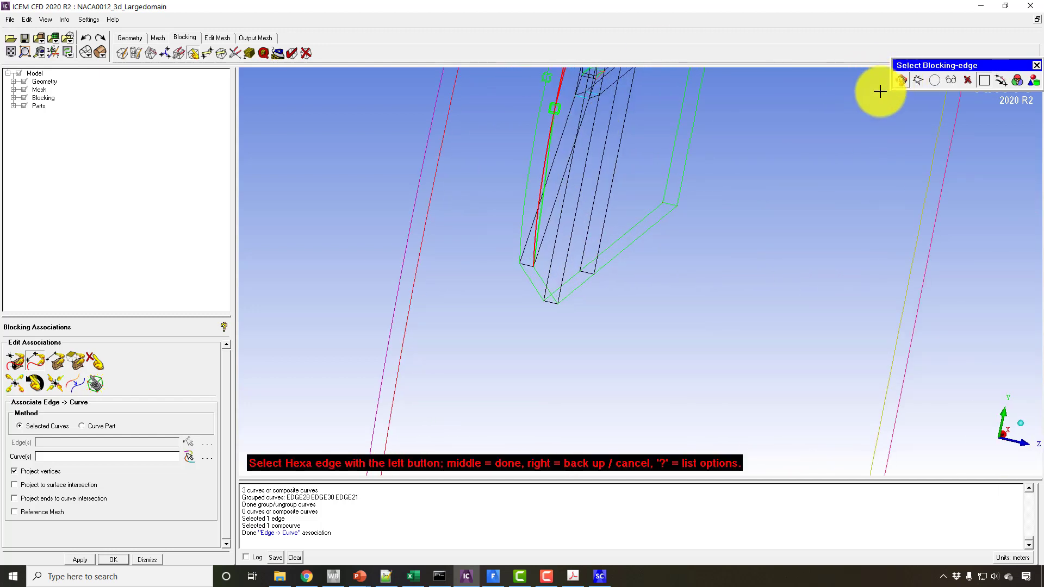
left_click(543, 279)
left_click(581, 291)
middle_click(556, 282)
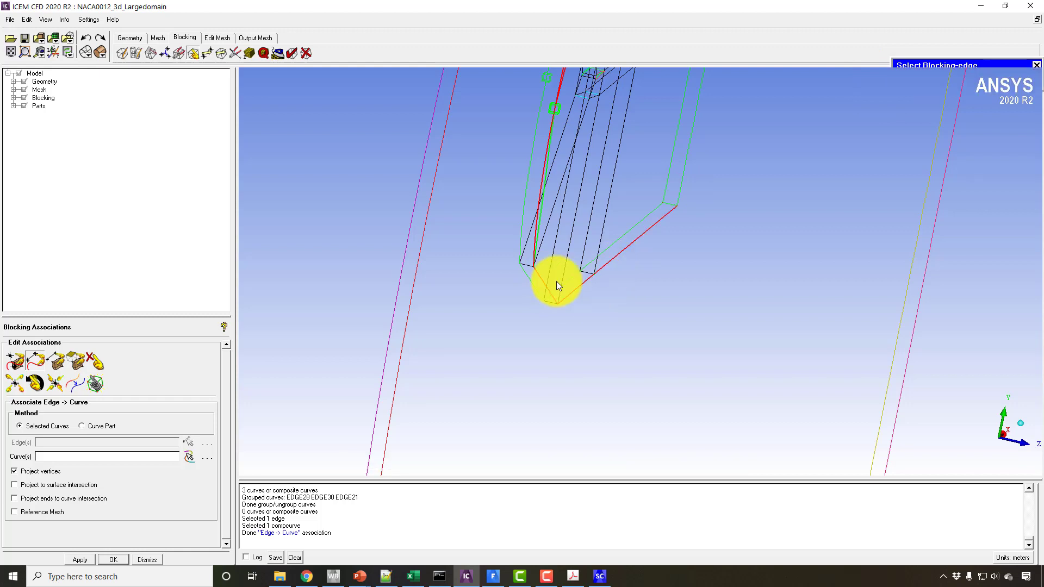
left_click(419, 263)
middle_click(433, 263)
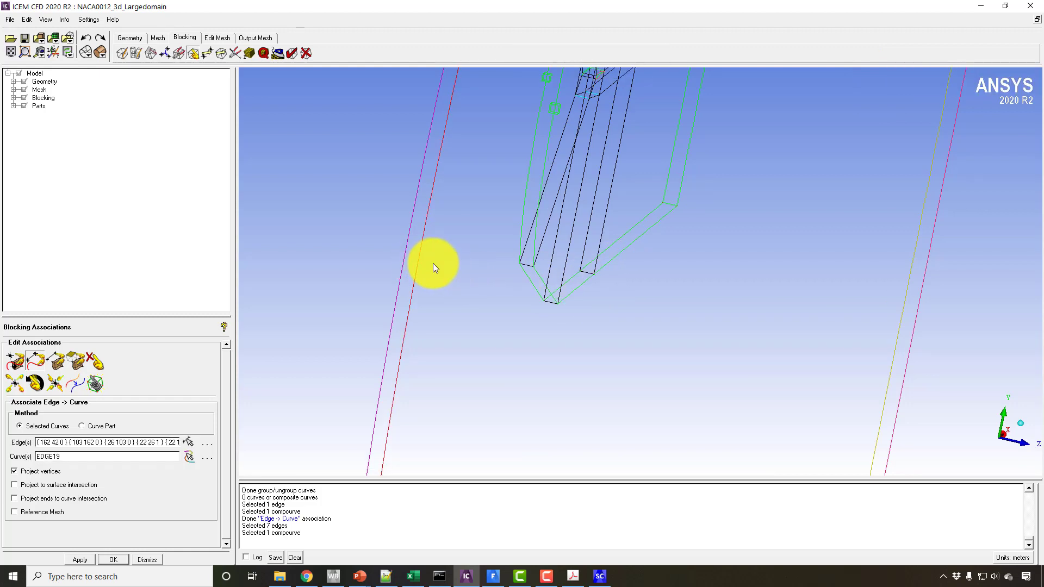
left_click_drag(497, 235, 552, 329)
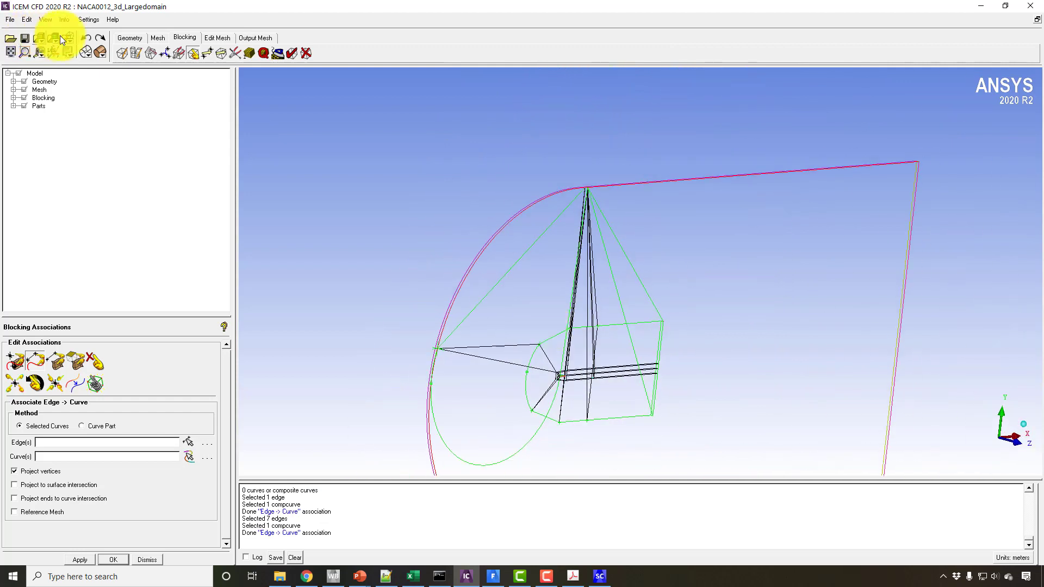
left_click(90, 38)
Step: Display the geometry points and associate both upper outlet corner vertices of the blocking with the domain's upper outlet corner points
left_click_drag(414, 147, 778, 228)
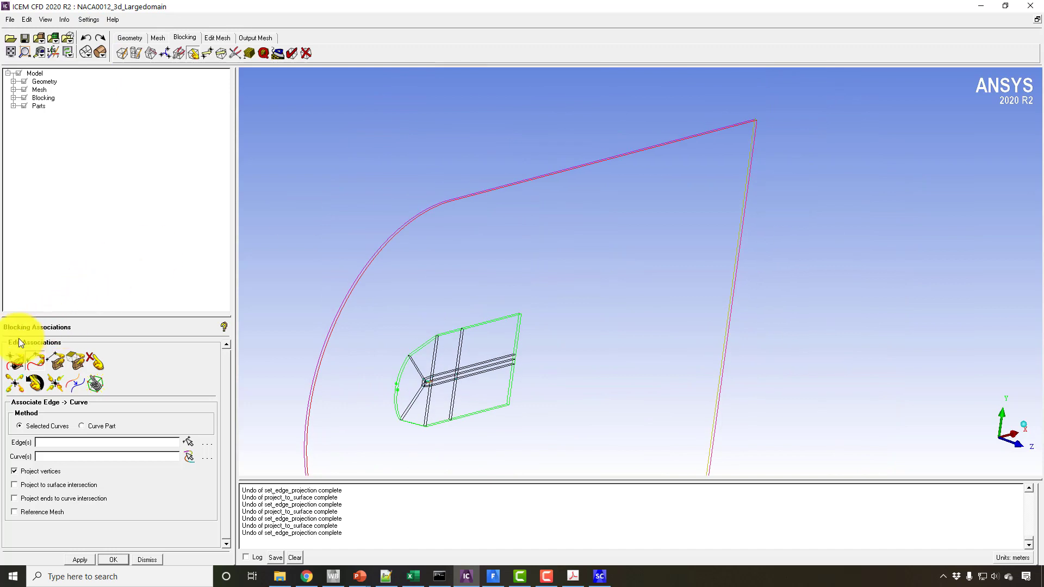
left_click(15, 359)
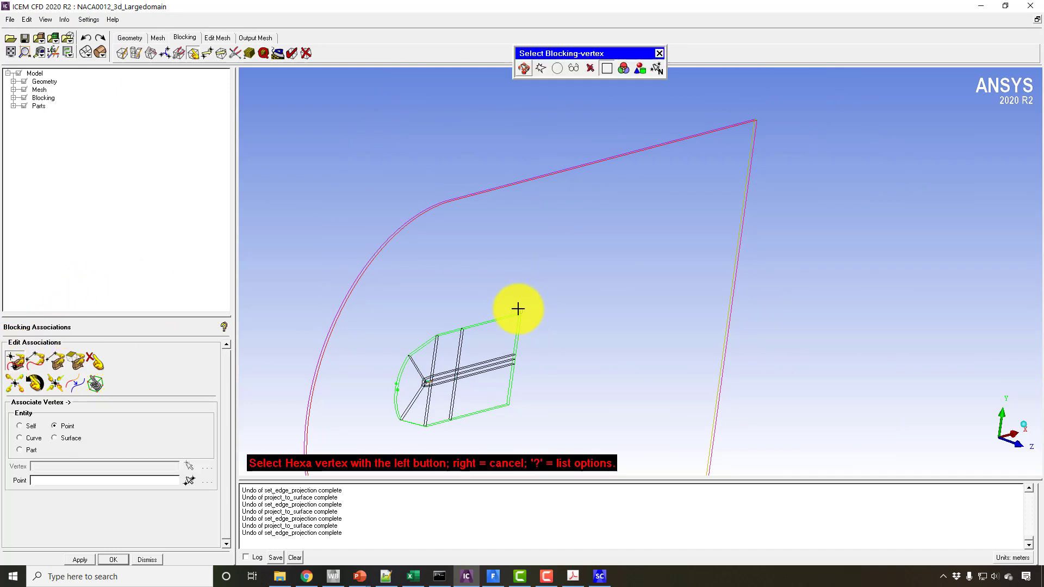
left_click(517, 309)
left_click(12, 81)
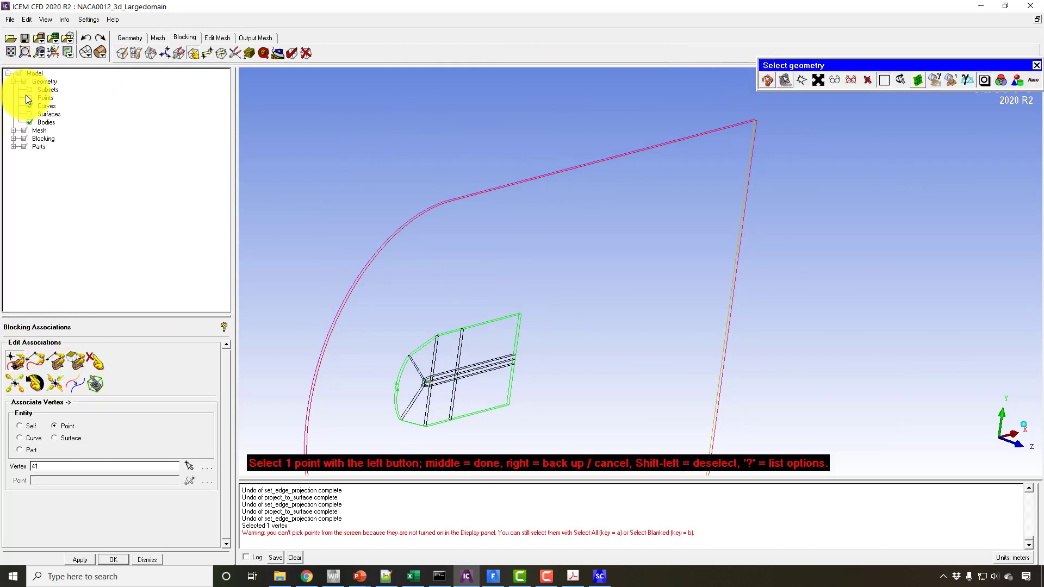
left_click(29, 98)
left_click(750, 114)
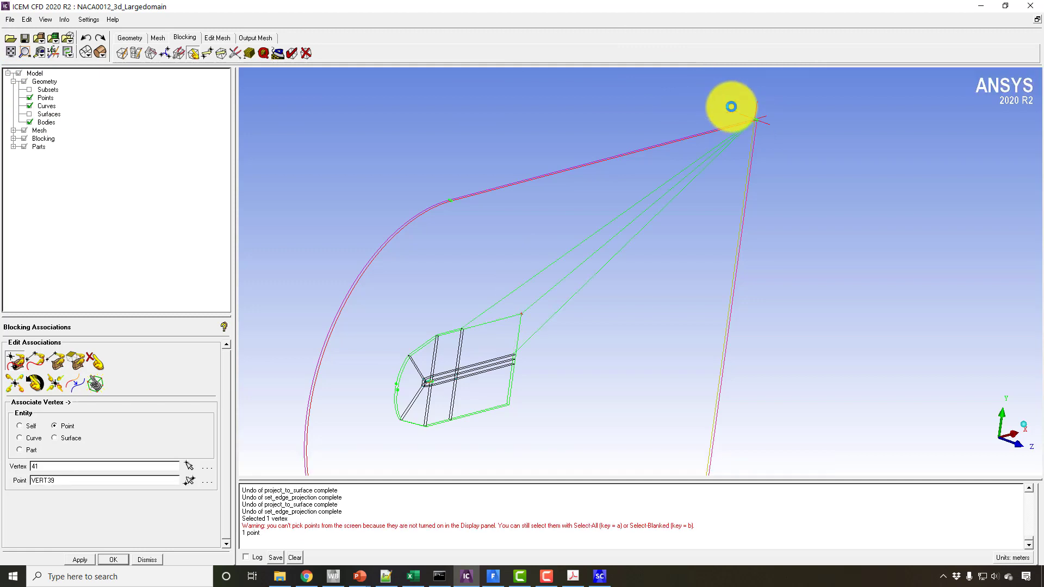
left_click(522, 313)
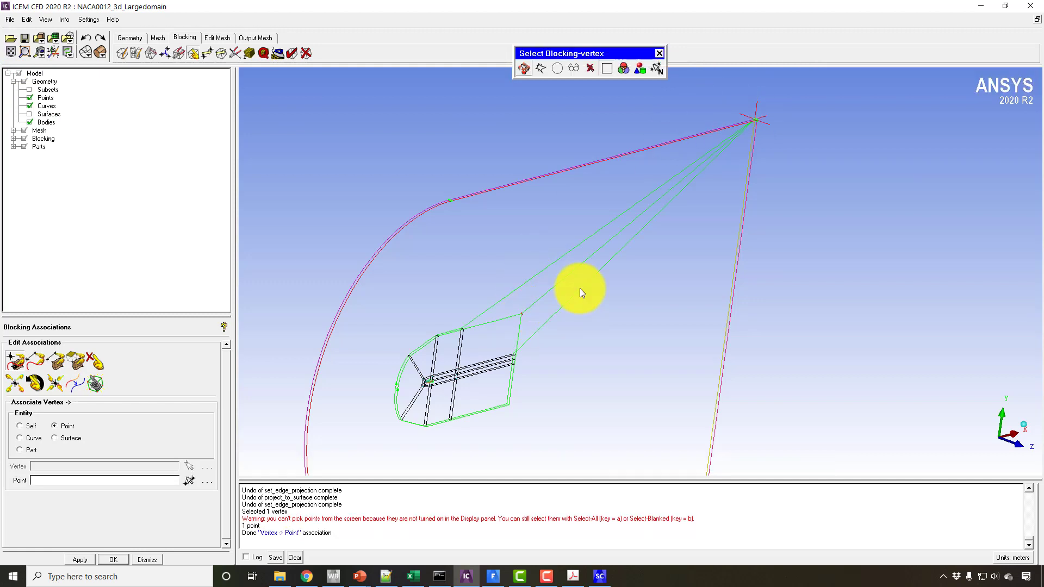
left_click(757, 123)
left_click_drag(726, 197, 584, 146)
Step: Associate both lower outlet corner vertices of the blocking with the domain's lower outlet corner points
left_click(18, 367)
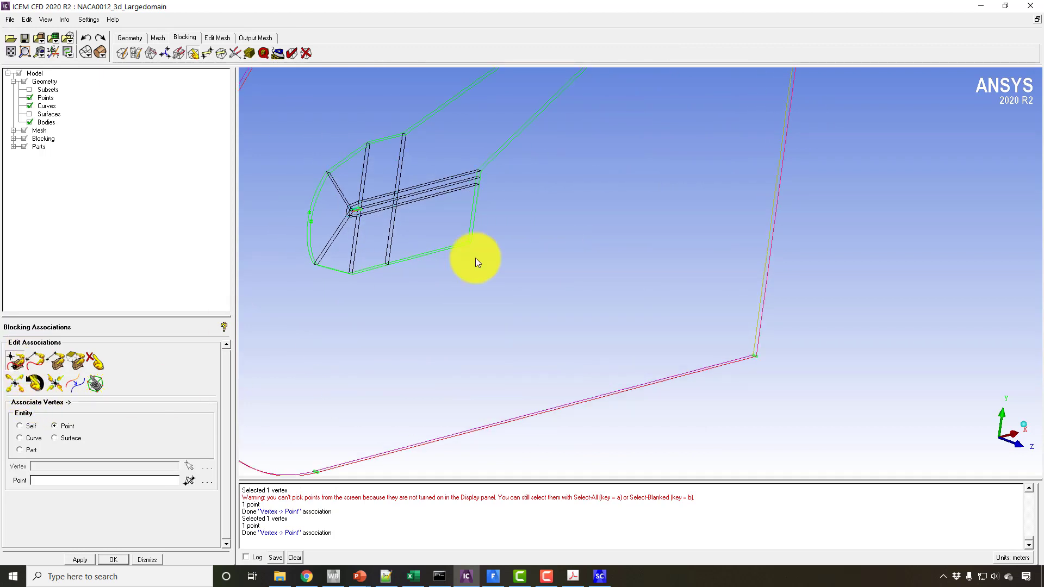
scroll(475, 258, "up", 3)
left_click(405, 233)
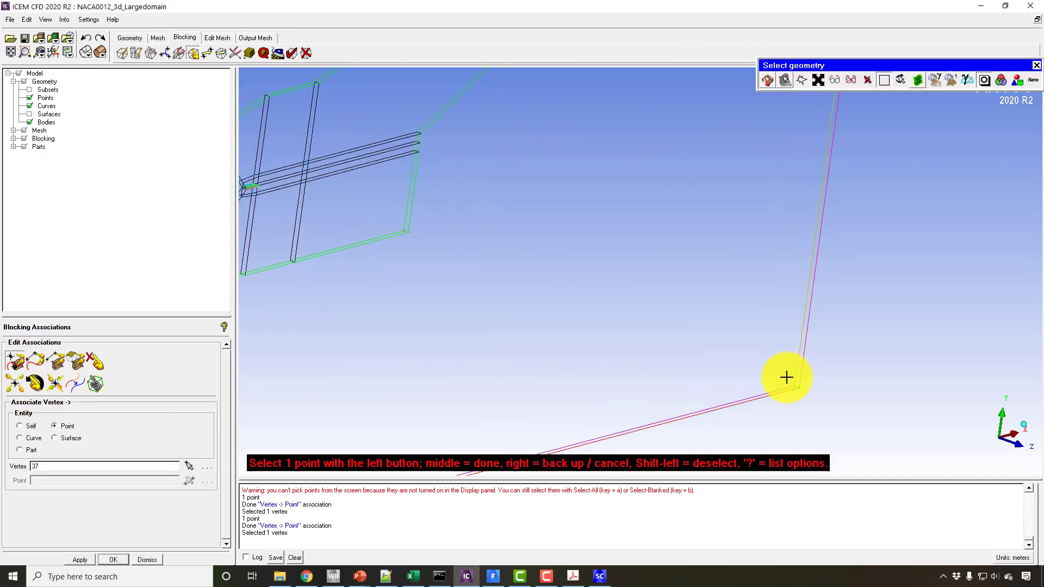
left_click(788, 377)
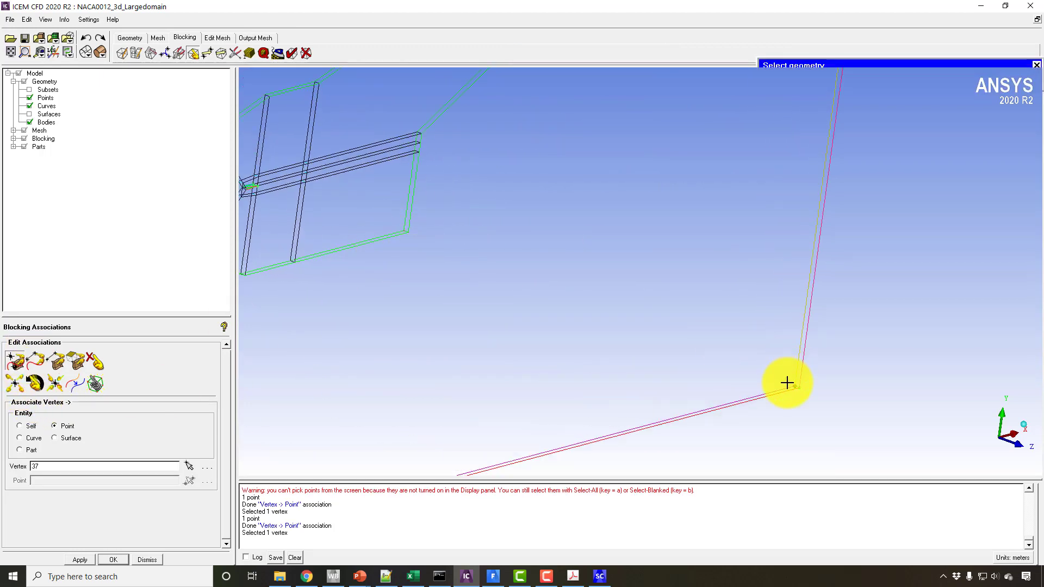
left_click(414, 235)
left_click(800, 387)
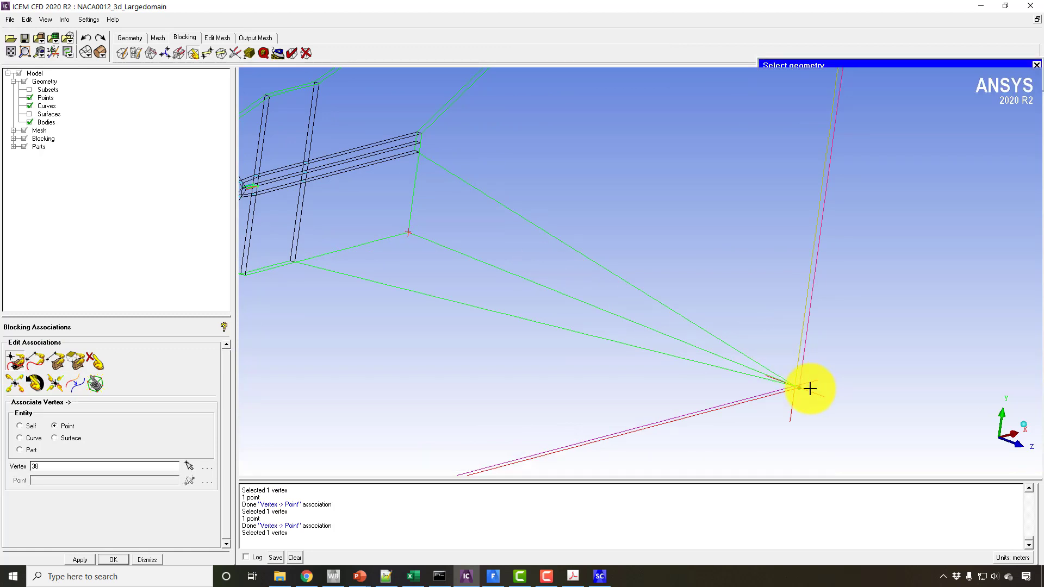
right_click(696, 325)
Step: Try to associate the four near-side outlet block edges with the near-side outlet curve with vertex projection on, and undo it
left_click(36, 360)
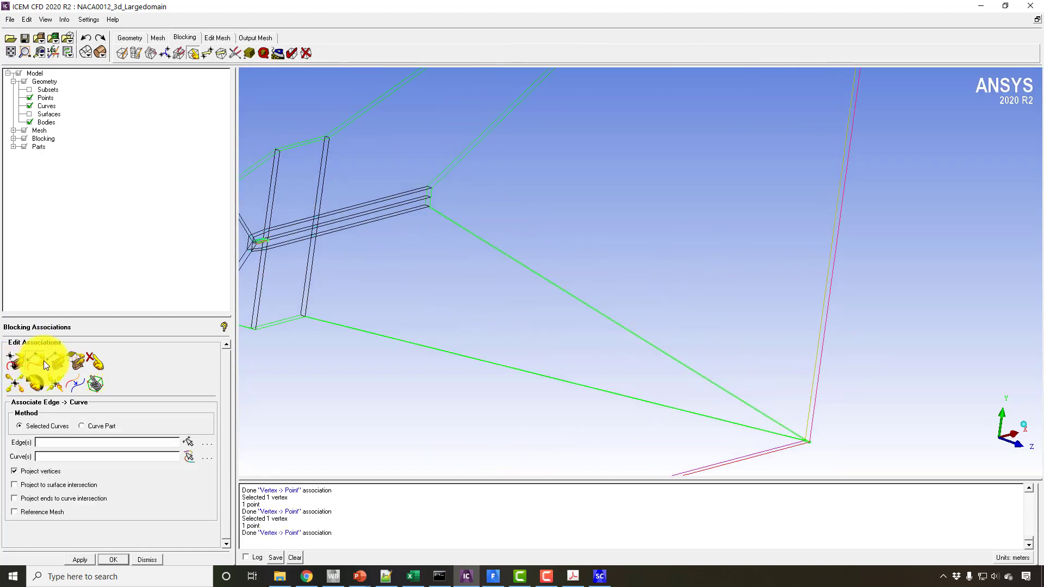
left_click(477, 231)
left_click(902, 80)
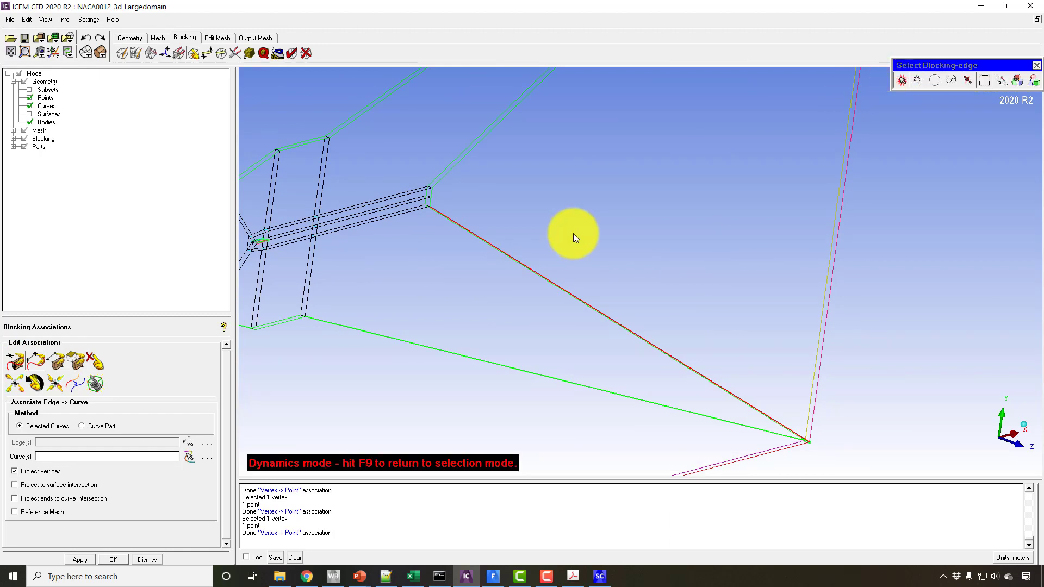
left_click_drag(573, 234, 589, 288)
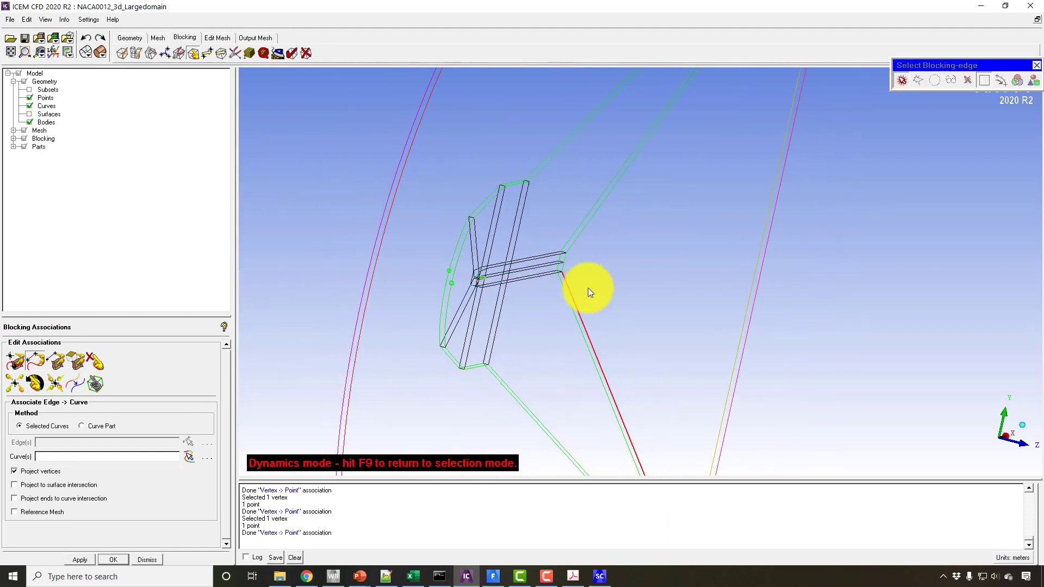
scroll(577, 250, "up", 5)
left_click(902, 80)
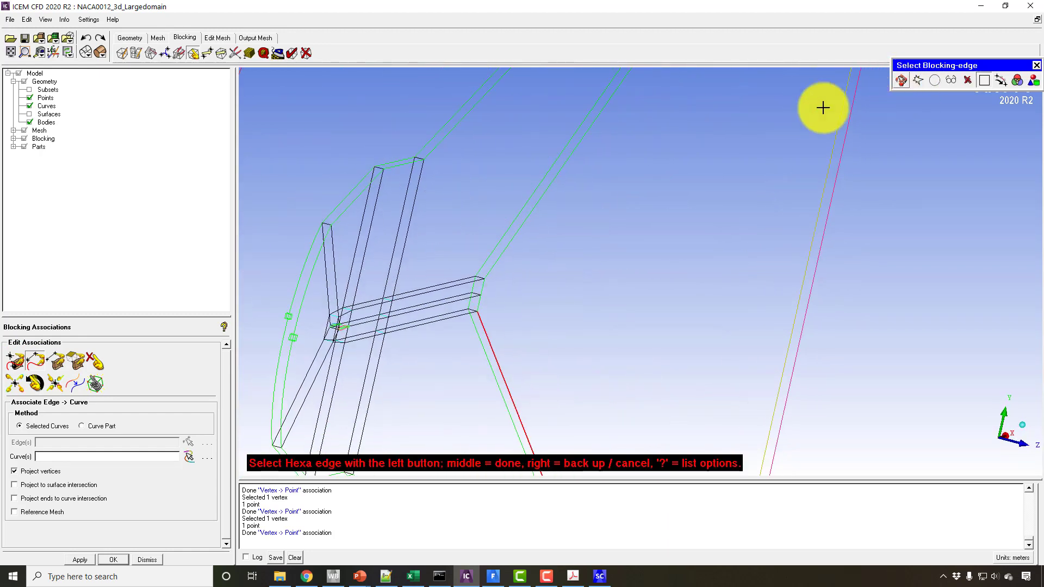
scroll(610, 269, "up", 2)
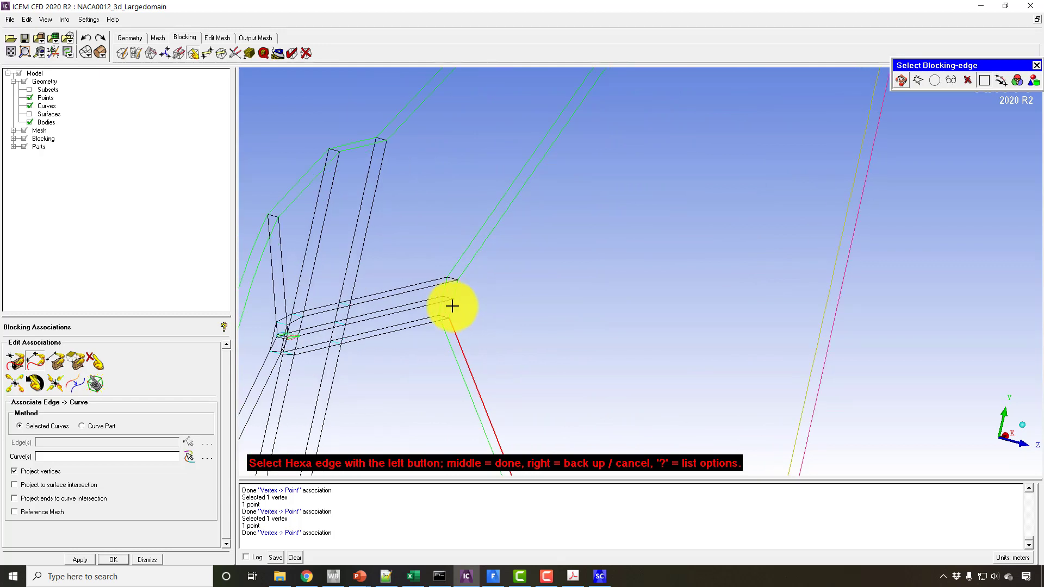
left_click(467, 274)
middle_click(468, 275)
left_click(830, 340)
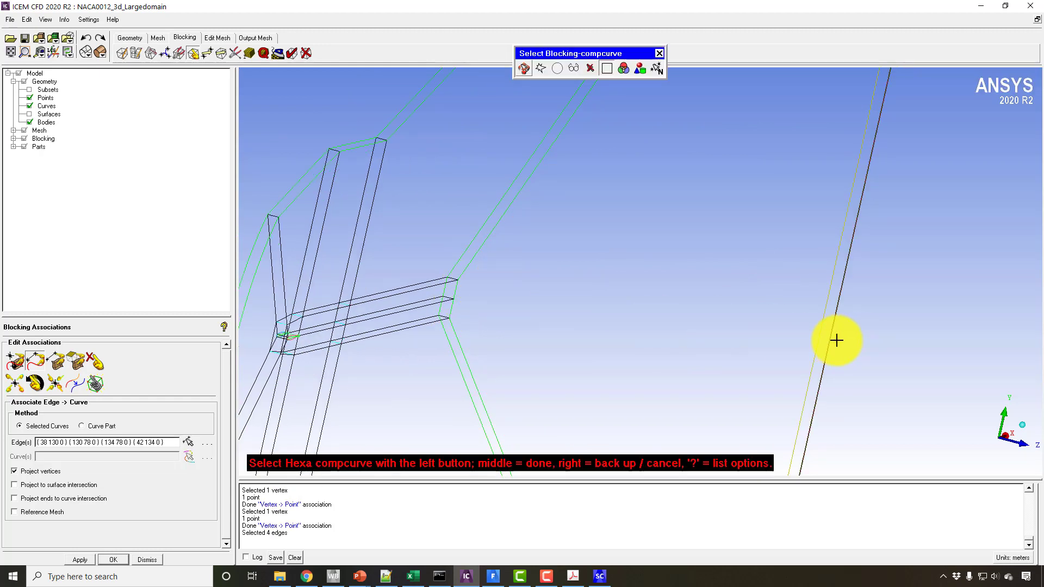
middle_click(849, 341)
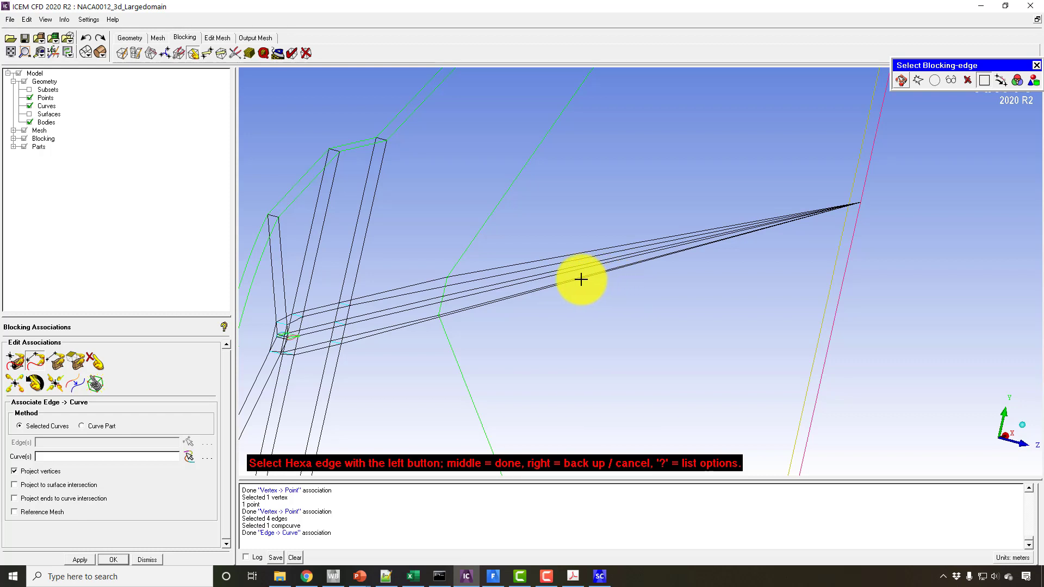
left_click(84, 39)
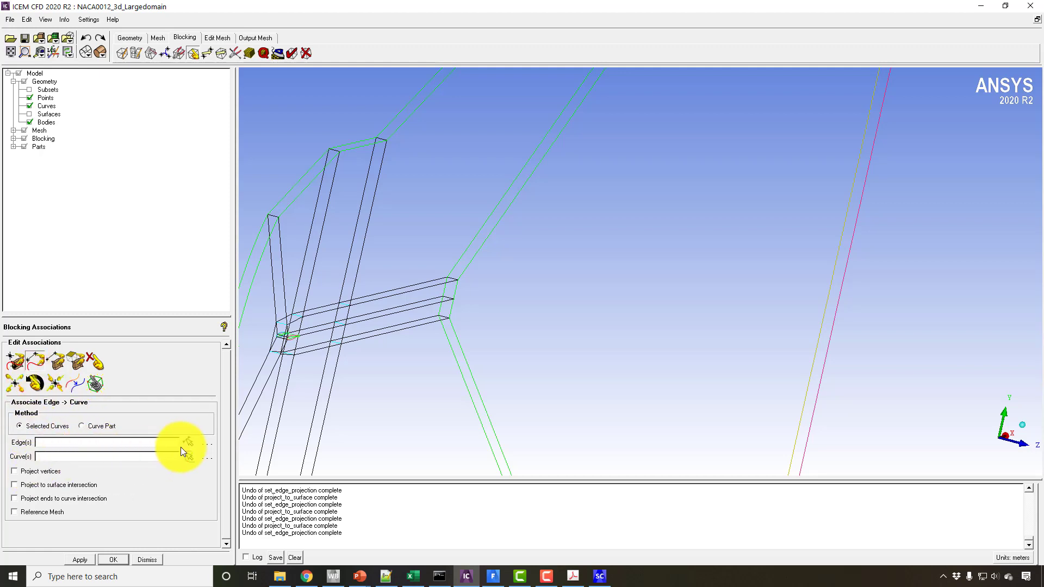
Step: Associate the four near-side outlet block edges with the near-side outlet curve, with vertex projection off
left_click(188, 442)
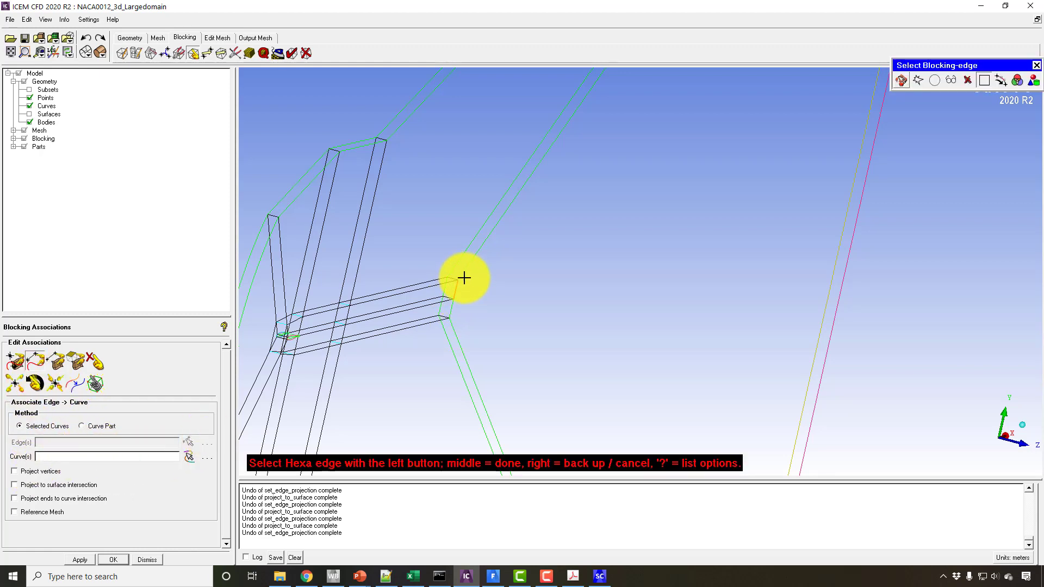
left_click(464, 277)
left_click(459, 324)
middle_click(505, 341)
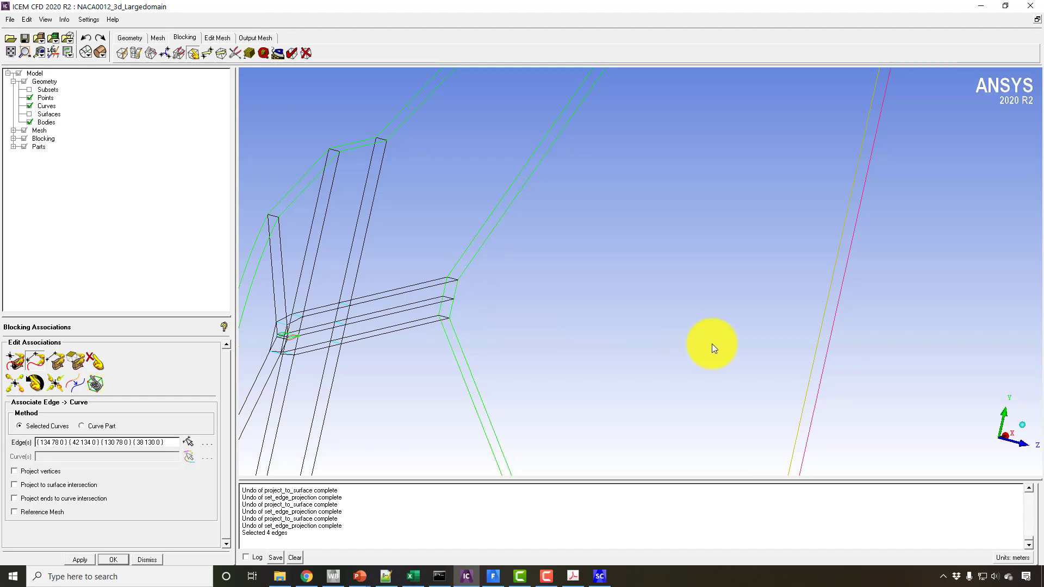
left_click(830, 342)
middle_click(826, 344)
Step: Associate the four far-side outlet block edges with the far-side outlet curve, without projecting vertices
left_click(446, 272)
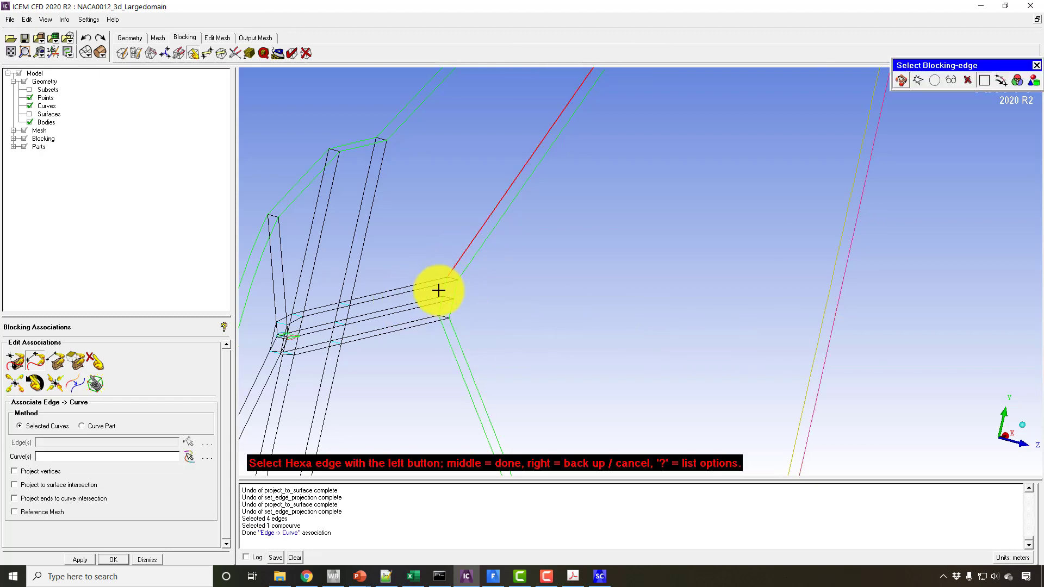
left_click(441, 307)
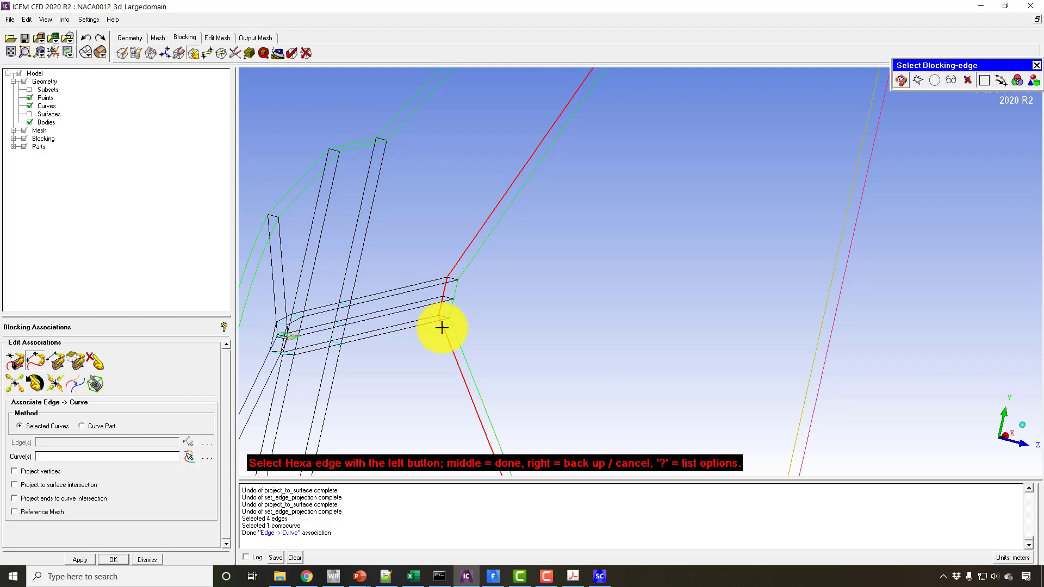
middle_click(441, 328)
left_click(814, 328)
middle_click(811, 326)
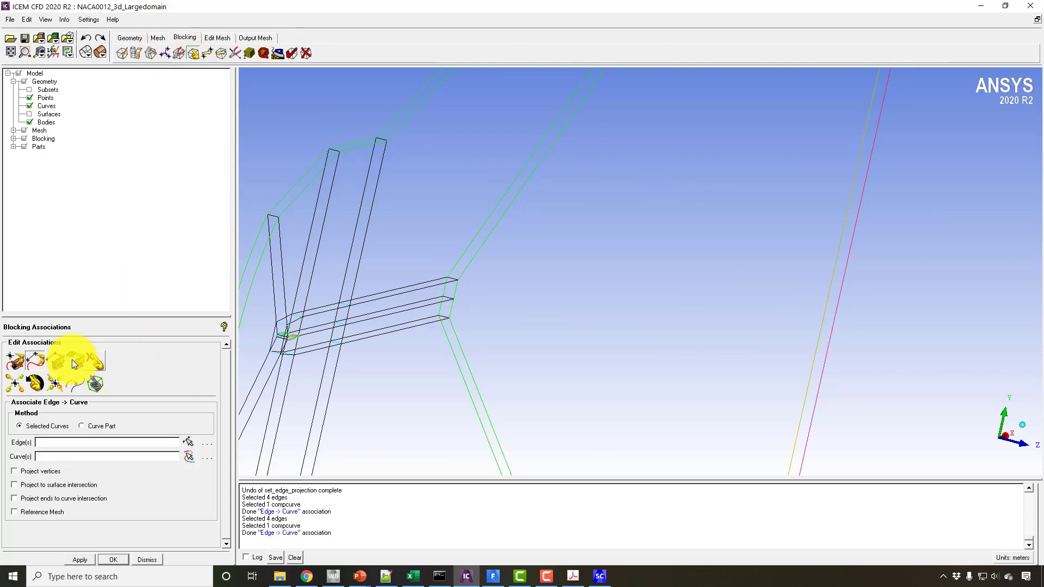
Step: Snap-project only the six selected wake-block vertices at the outlet onto their associated outlet curves
left_click(56, 383)
left_click(63, 430)
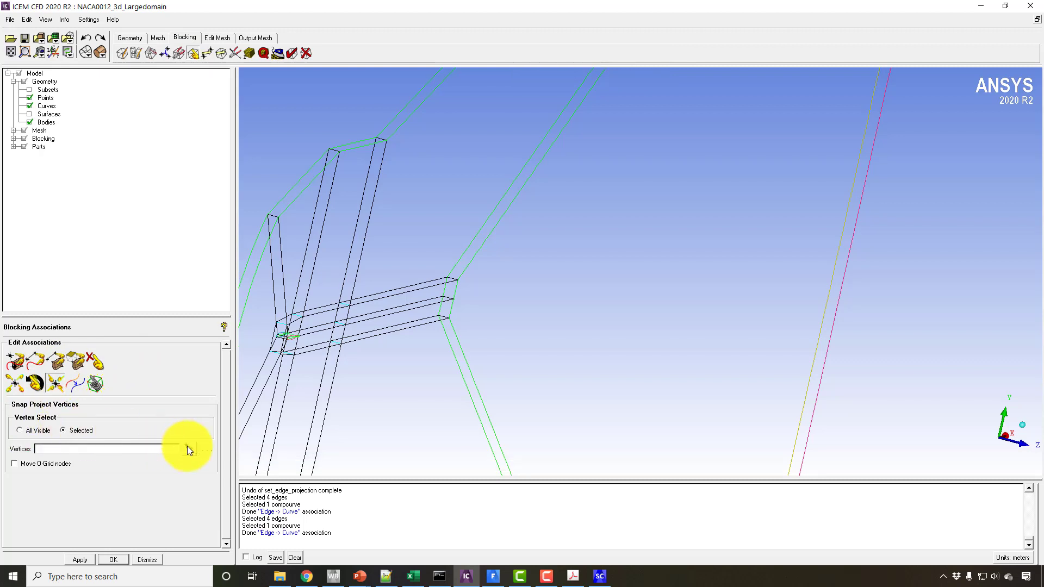
left_click_drag(438, 273, 455, 303)
middle_click(480, 326)
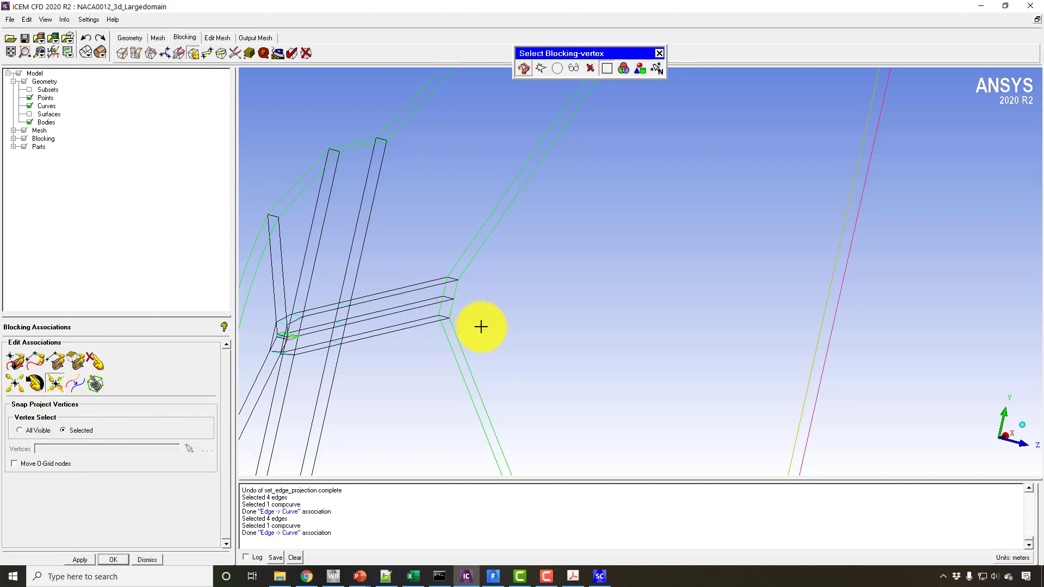
scroll(489, 307, "down", 2)
left_click_drag(490, 303, 283, 347)
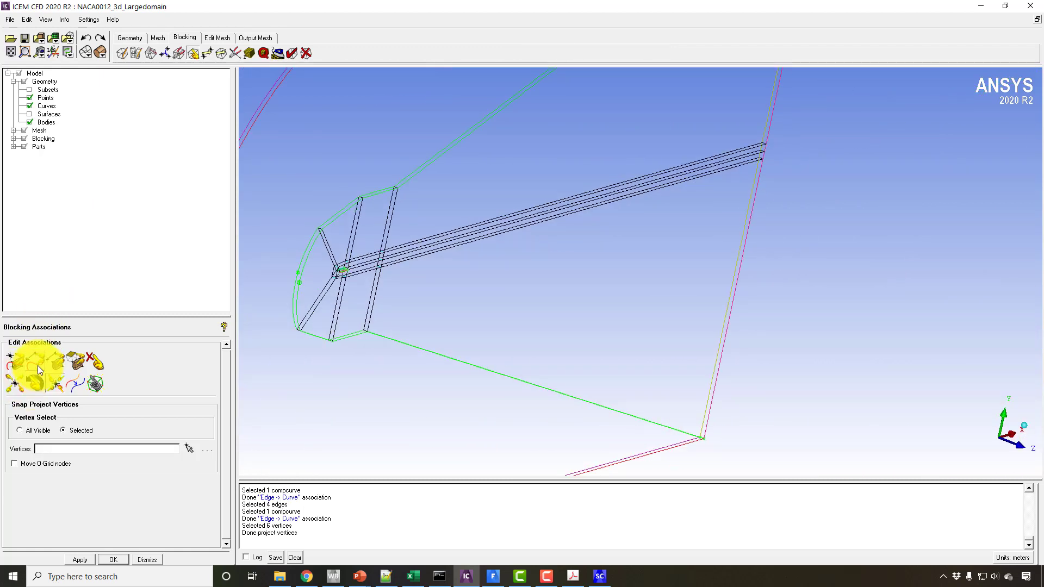
left_click(37, 366)
left_click(416, 181)
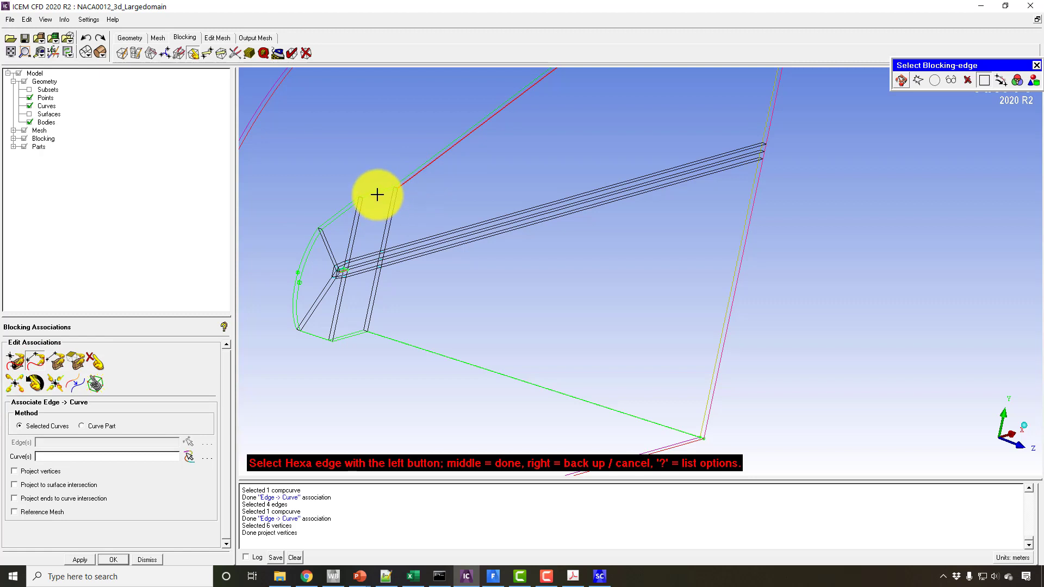
left_click(375, 194)
left_click(341, 220)
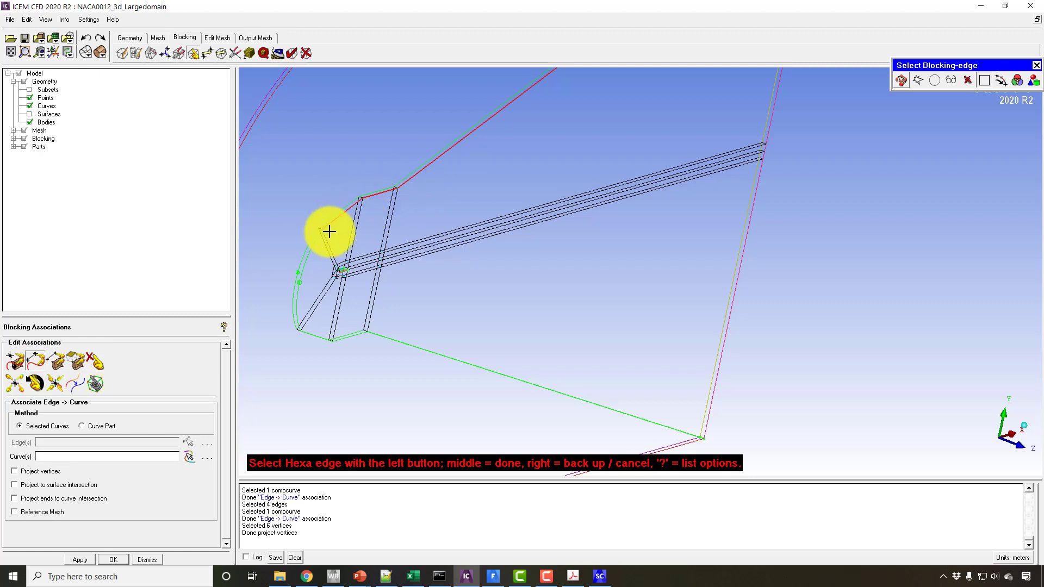
left_click(311, 264)
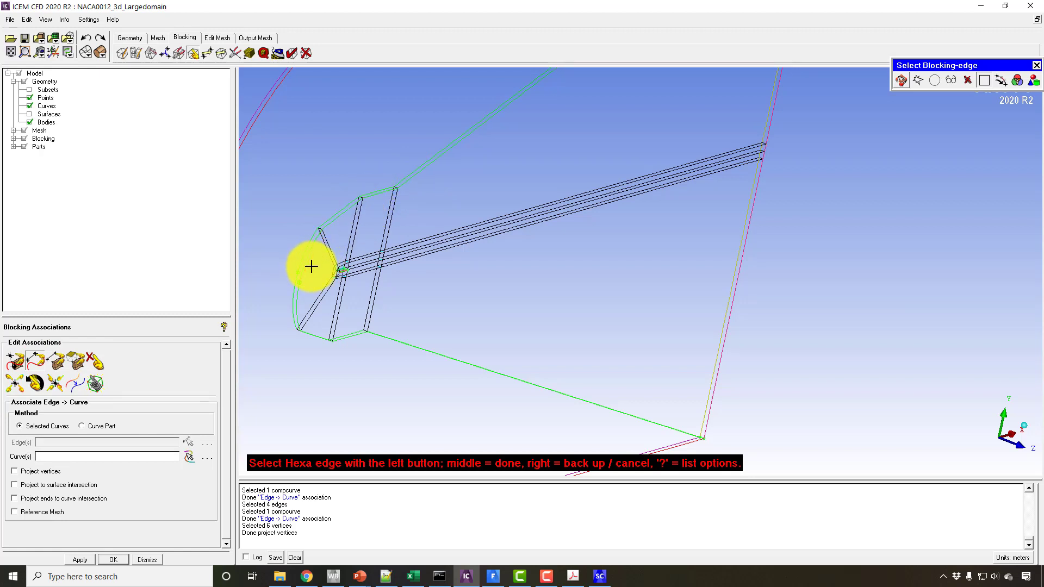
right_click(311, 267)
Step: Remove all splits from the two curved block edges at the front of the blocking
left_click(237, 53)
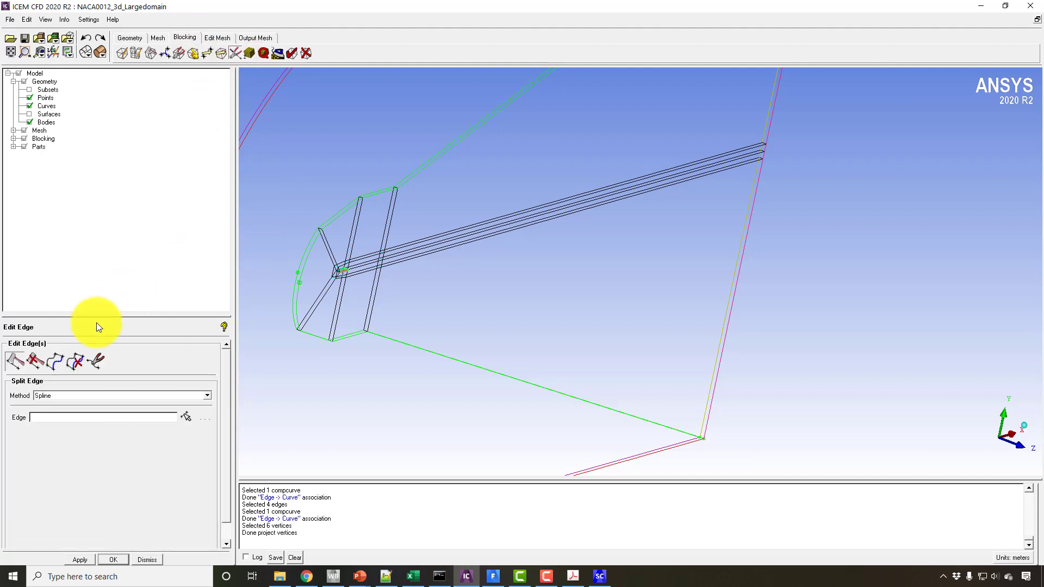
left_click(32, 360)
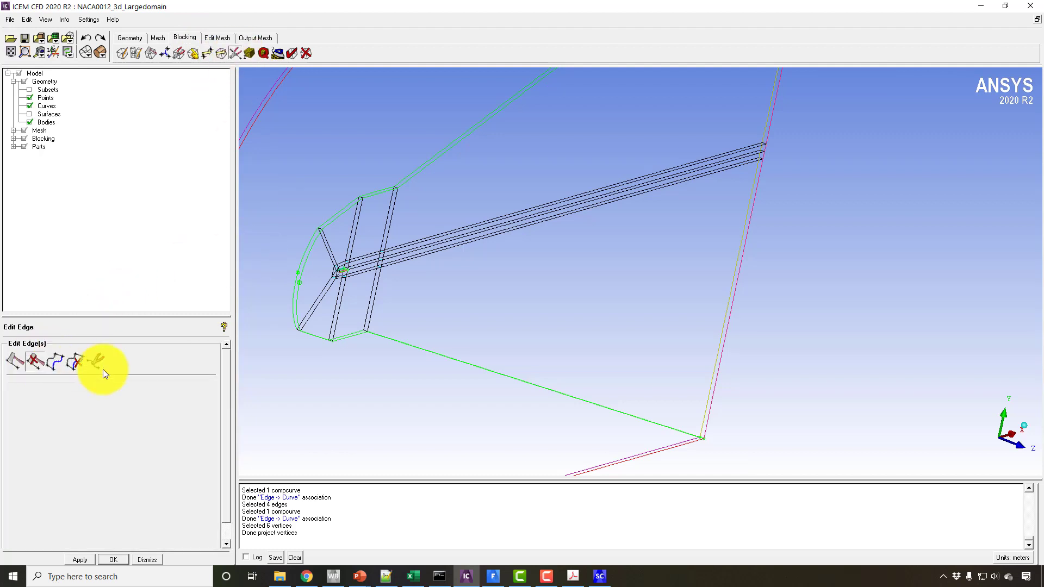
left_click(299, 259)
middle_click(299, 259)
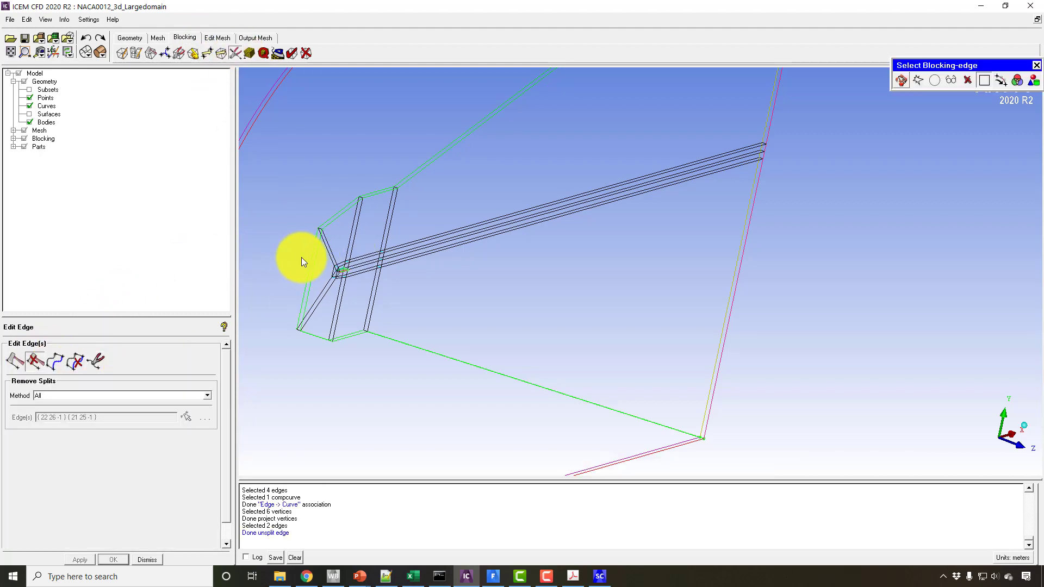
Step: Associate the seven near-side outer block edges, from upper to lower outlet corner, with the near-side C-shaped domain curve without projecting vertices
left_click(190, 52)
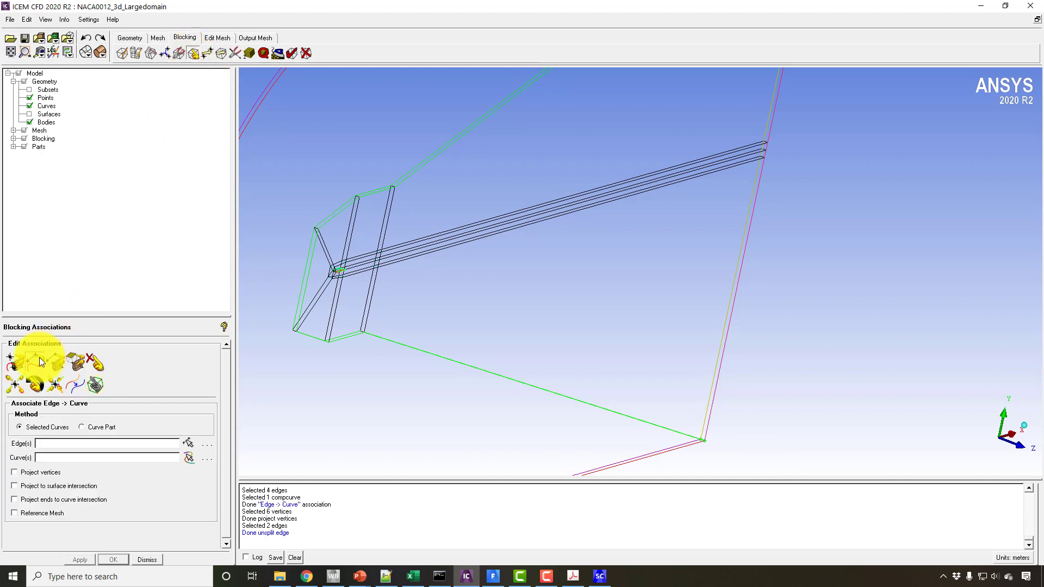
left_click(39, 357)
left_click(386, 196)
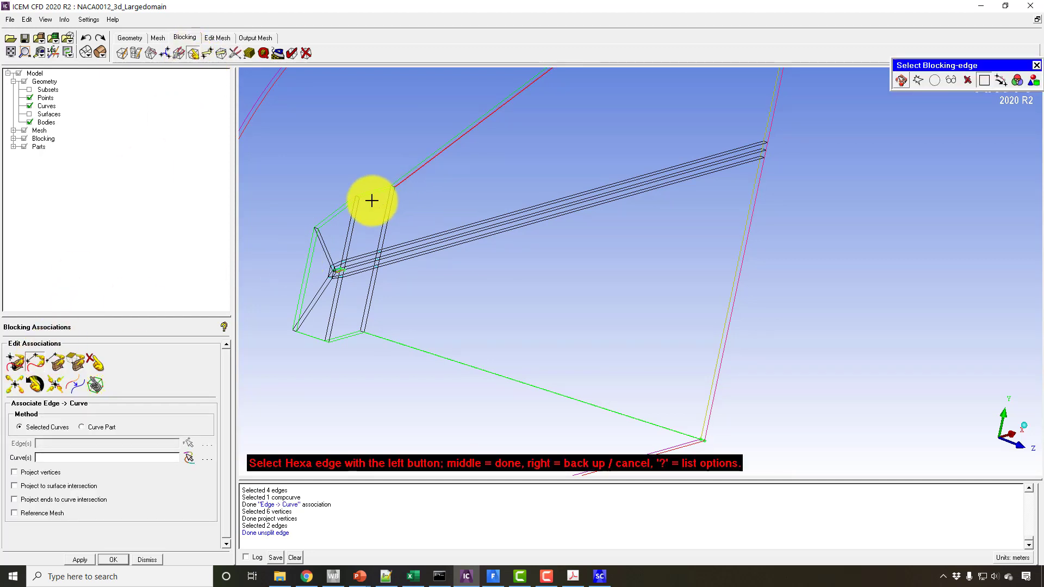
left_click(342, 208)
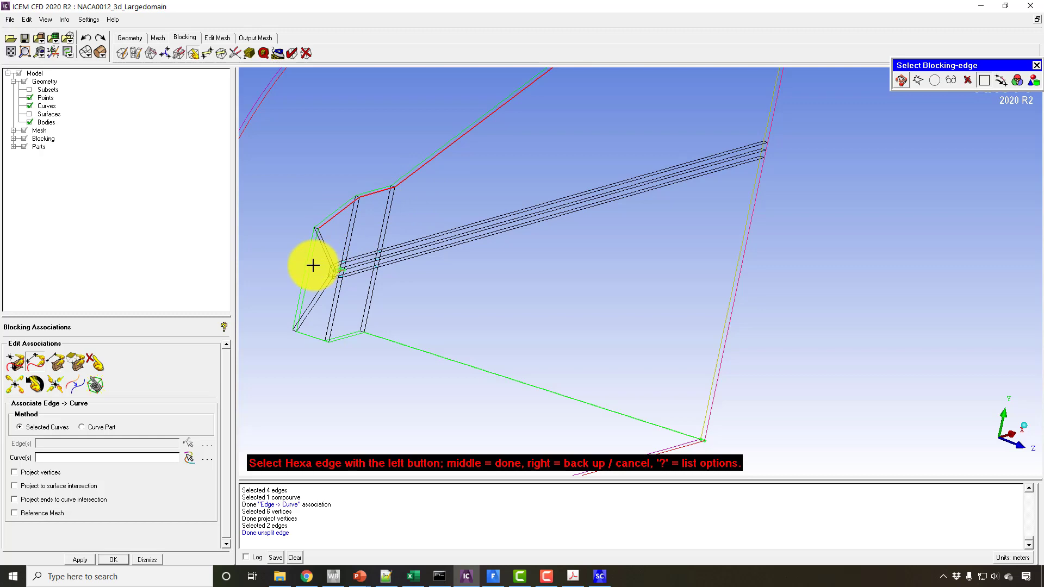
left_click(313, 265)
left_click(901, 80)
left_click_drag(707, 141, 761, 128)
left_click(896, 84)
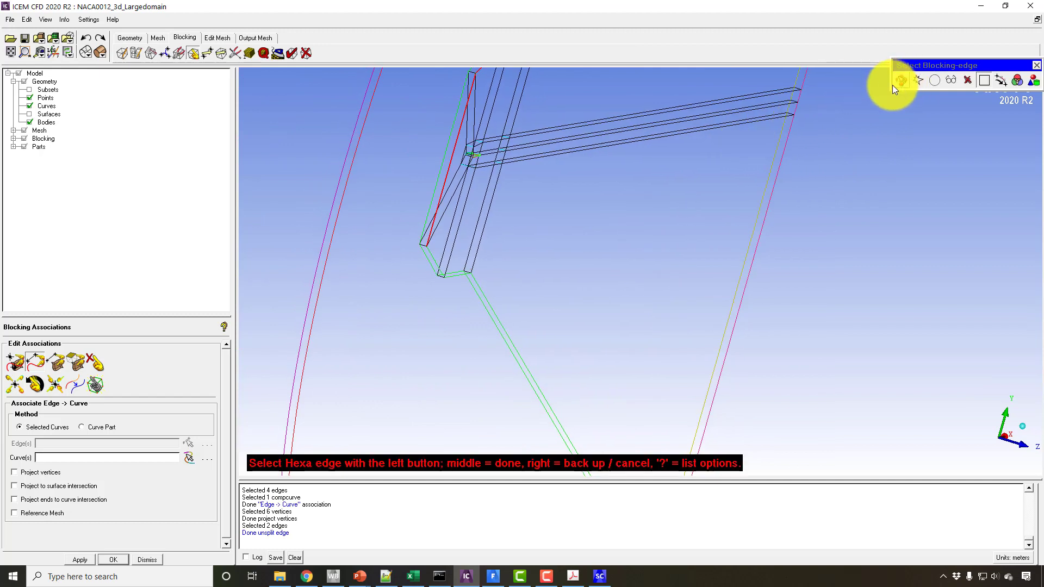
left_click(461, 275)
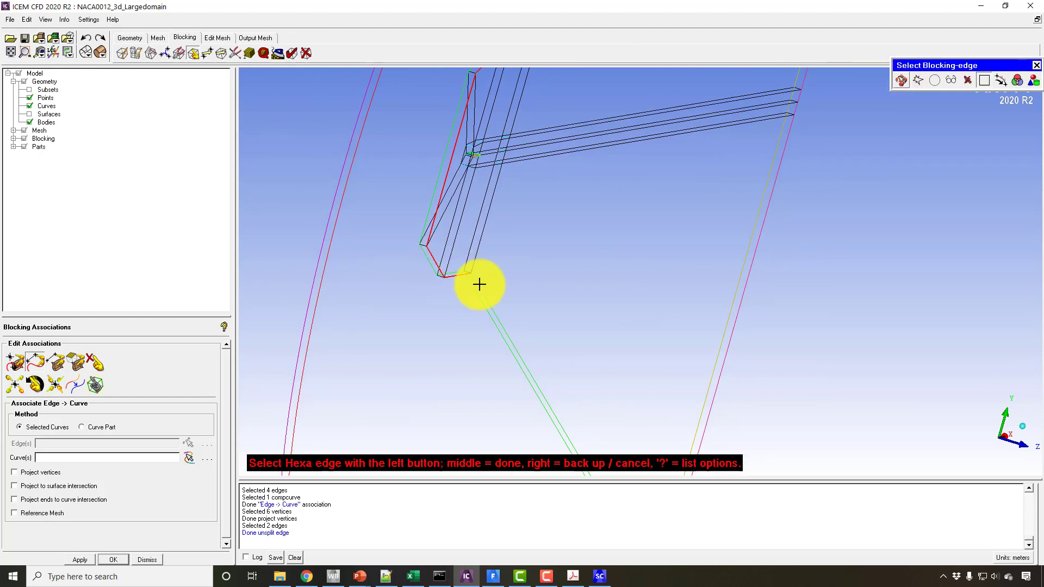
middle_click(492, 280)
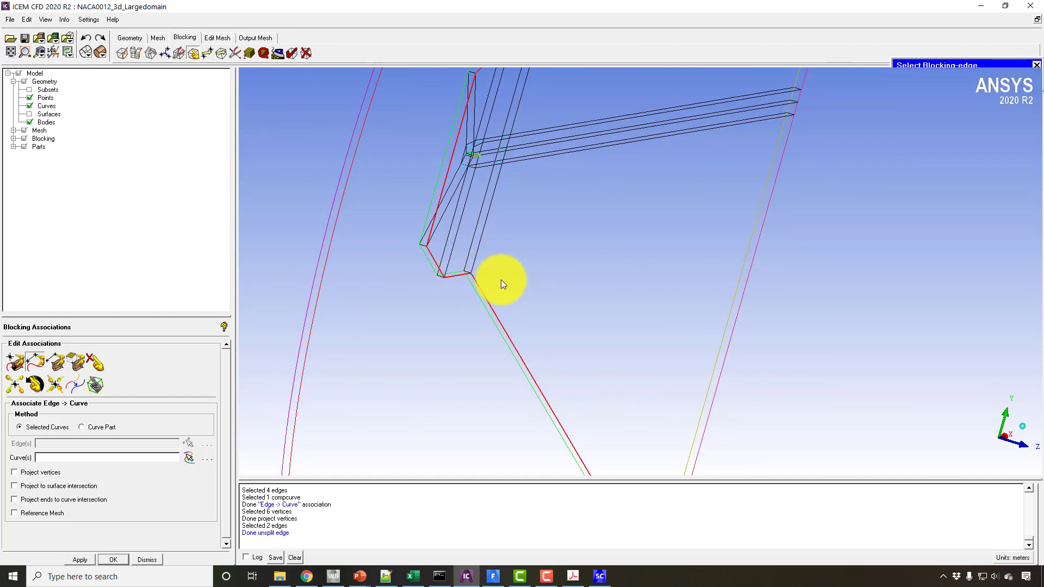
middle_click(336, 238)
Step: Associate the seven far-side outer block edges with the far-side C-shaped domain curve, EDGE28, with vertex projection off
left_click(454, 279)
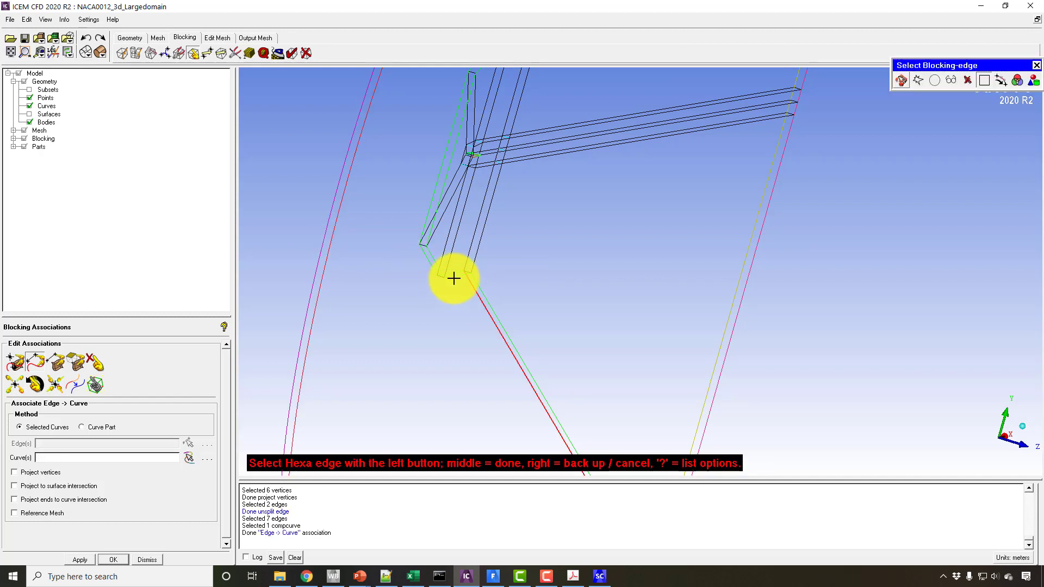
left_click(903, 80)
left_click_drag(864, 93, 680, 117)
left_click(901, 81)
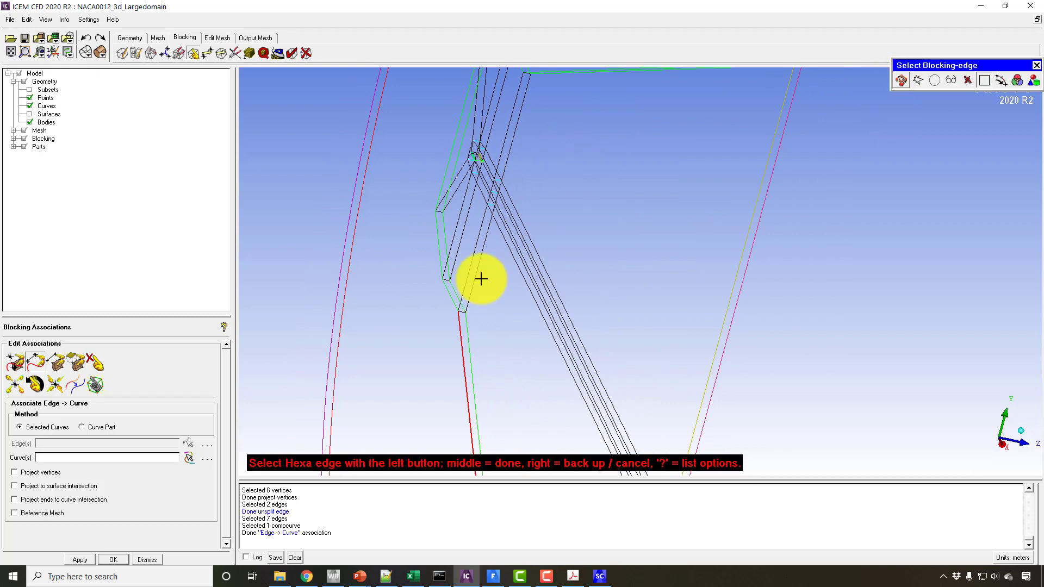
left_click(439, 242)
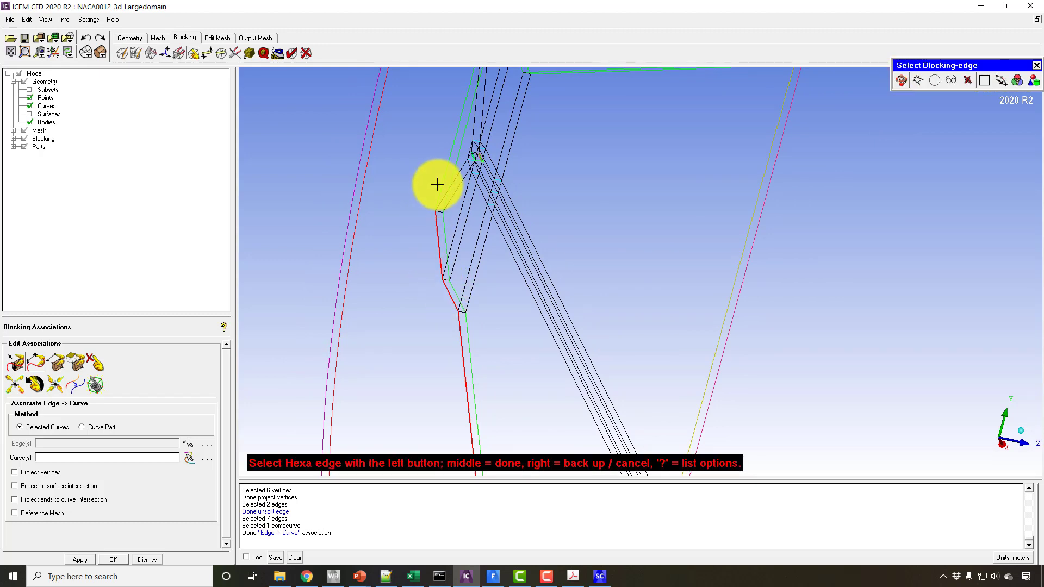
left_click(437, 185)
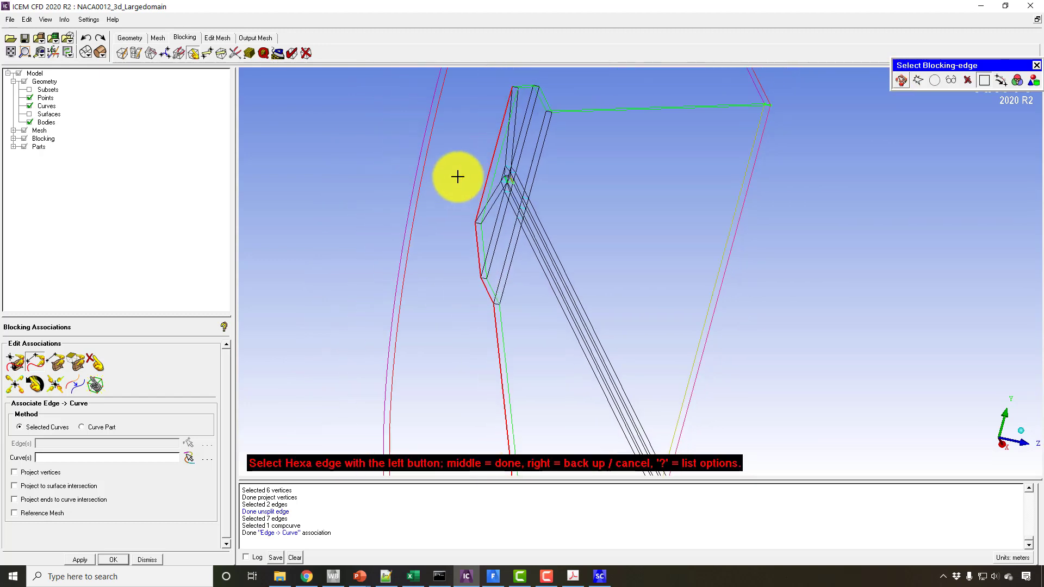
left_click(901, 83)
left_click_drag(864, 109, 734, 217)
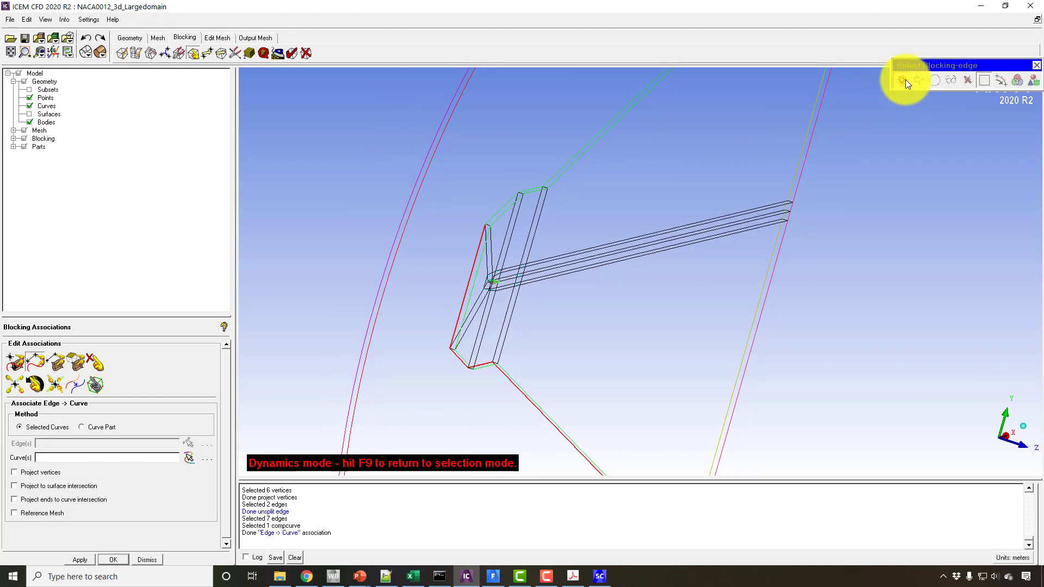
left_click(901, 81)
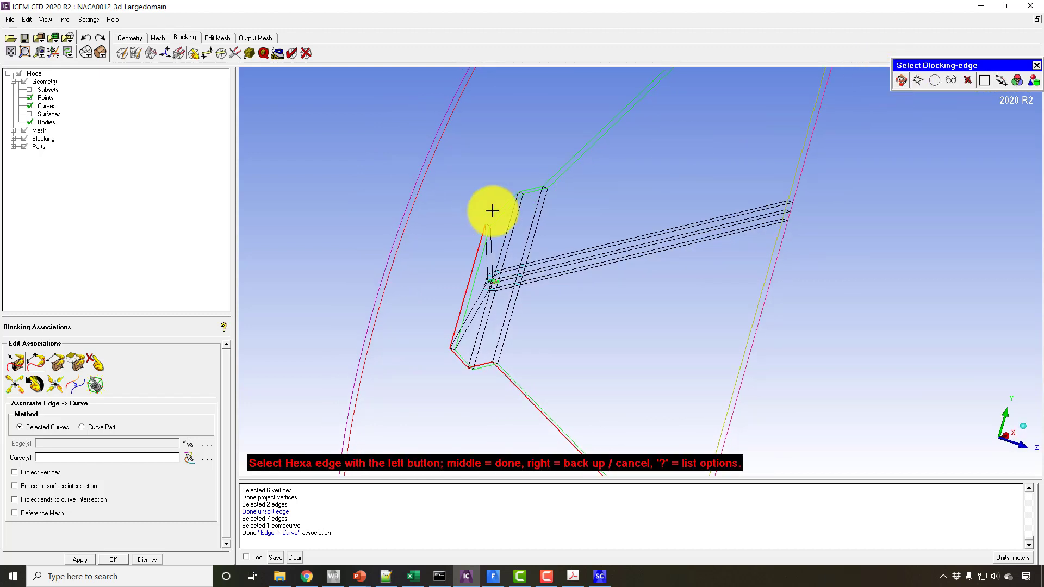
left_click(494, 215)
left_click(534, 189)
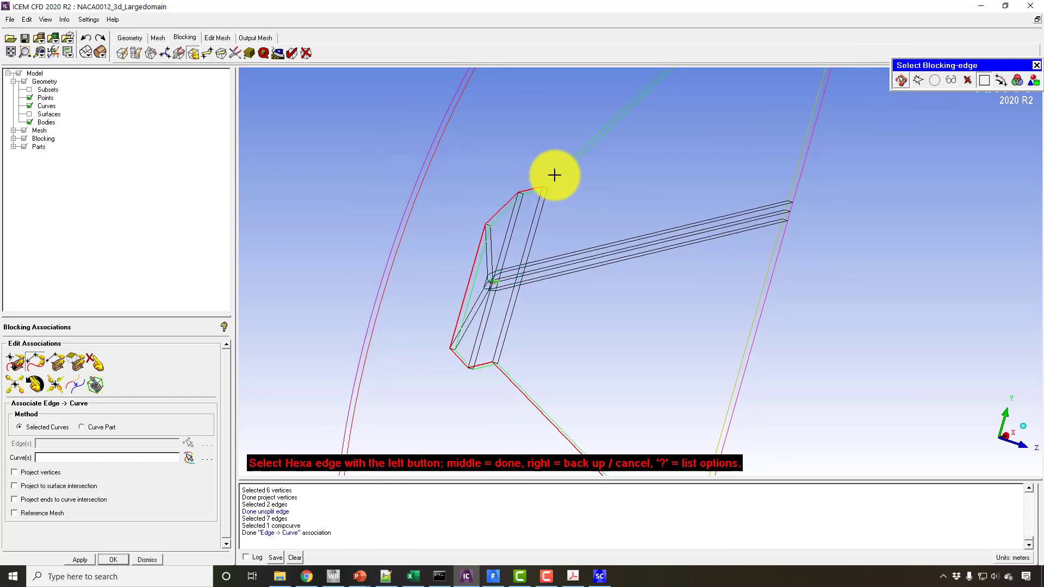
middle_click(570, 202)
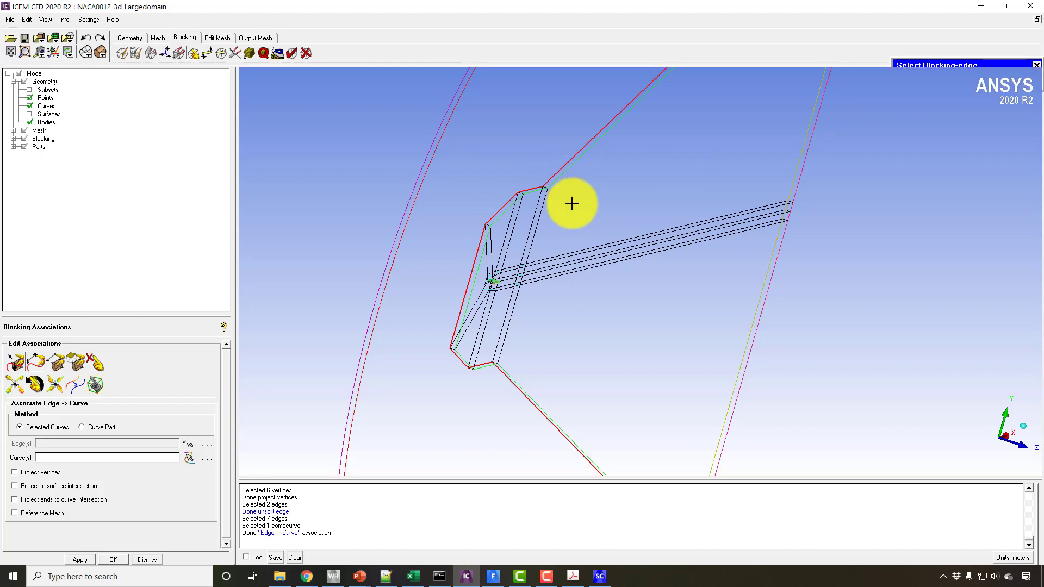
left_click(419, 203)
middle_click(425, 203)
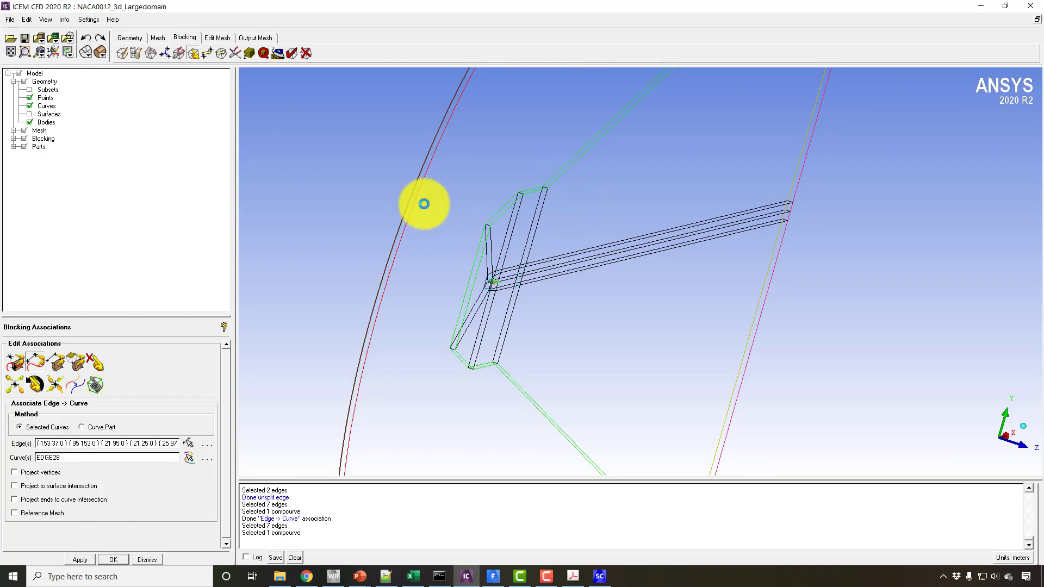
Step: Display the block edge association arrows, check them over the whole domain, and hide them again
left_click(13, 139)
right_click(47, 162)
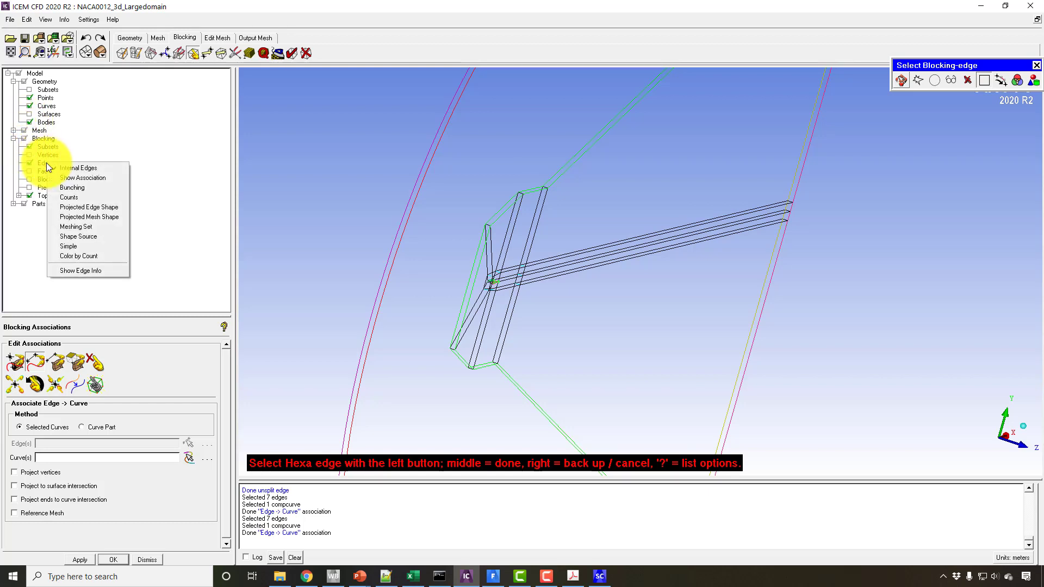
left_click(60, 175)
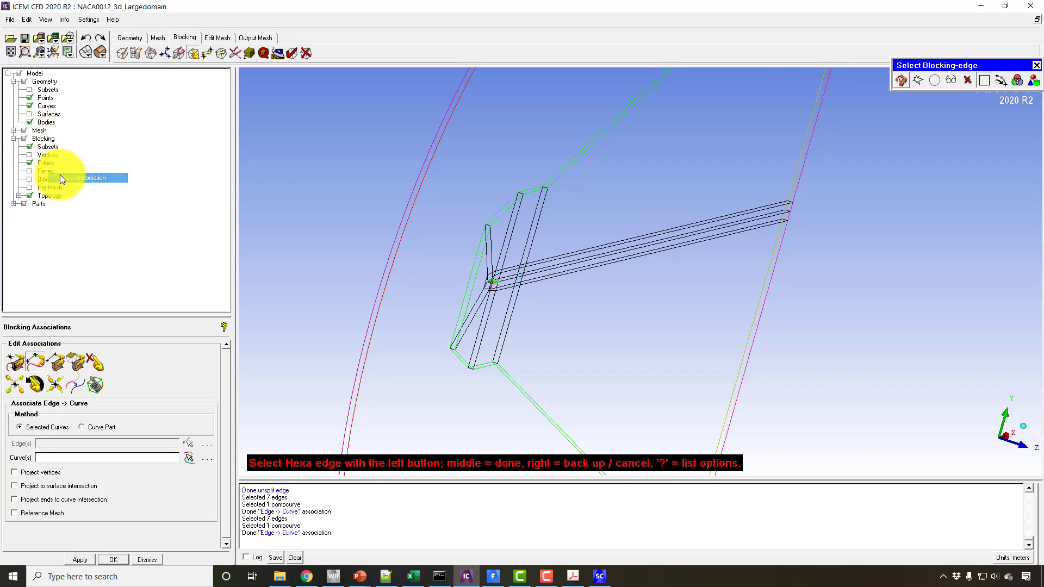
right_click(402, 178)
left_click_drag(400, 180, 52, 253)
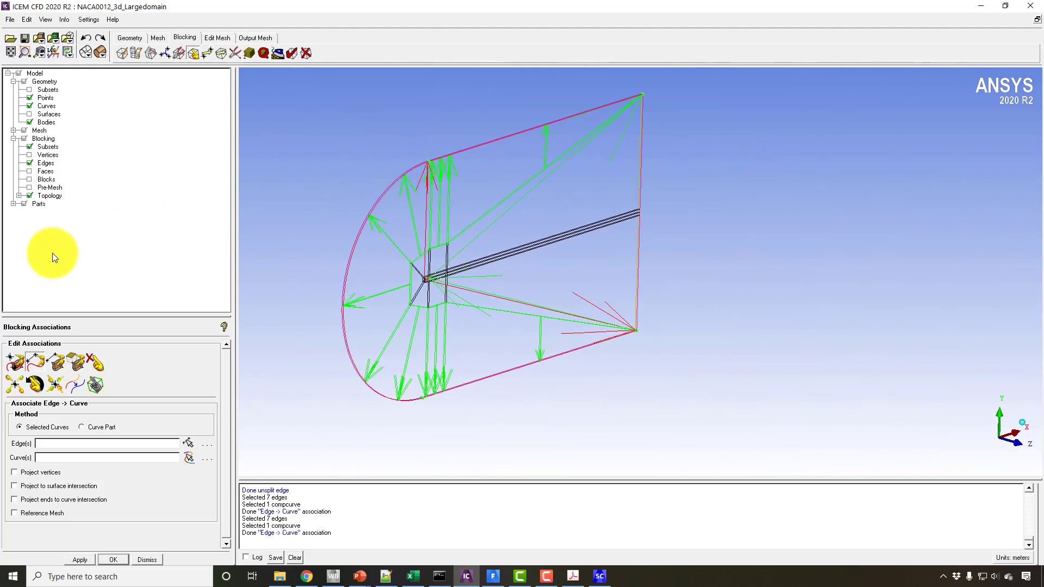
right_click(42, 161)
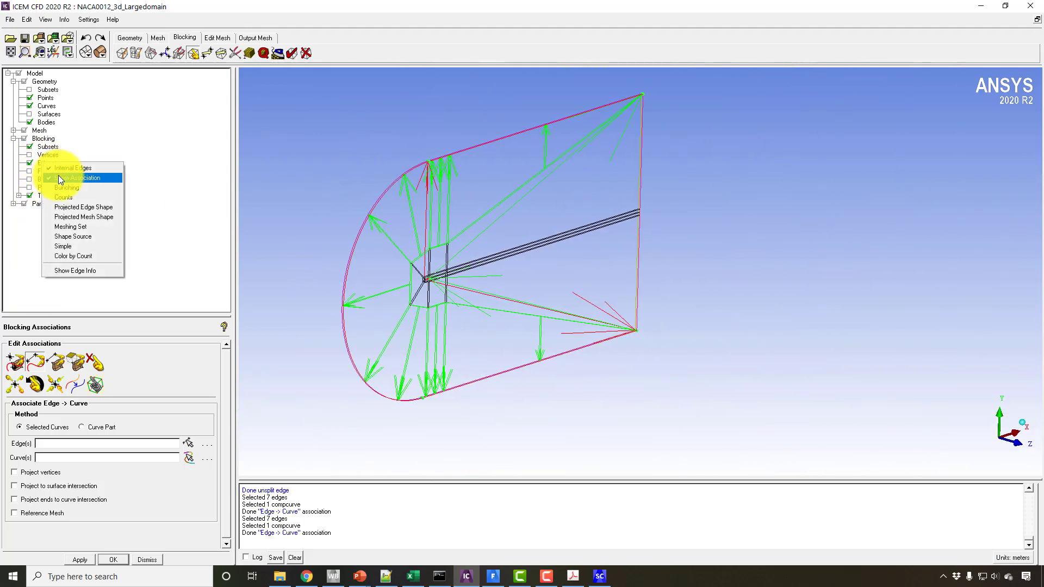
left_click(60, 179)
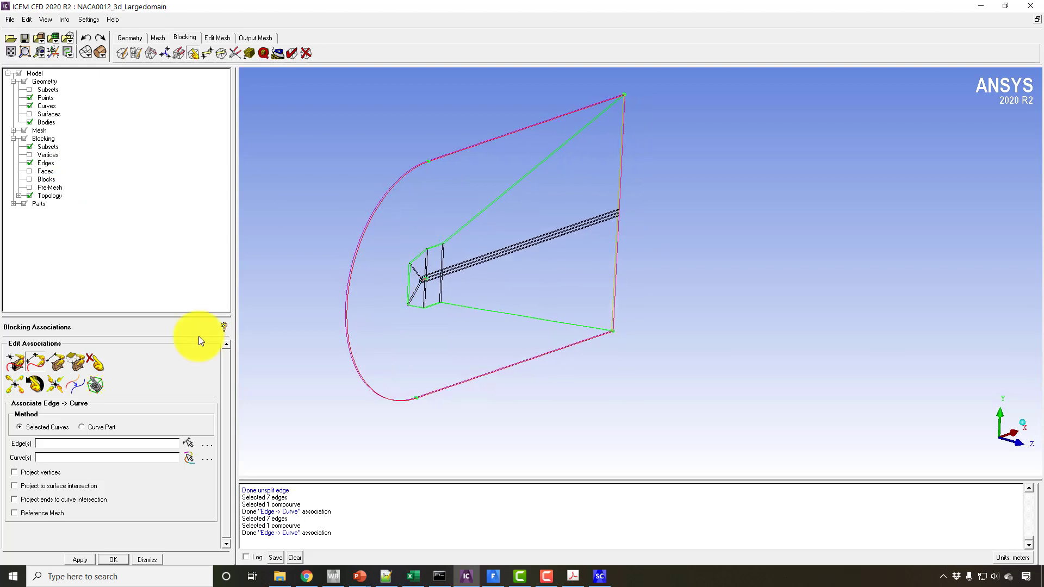
Step: Snap-project the two upper outer vertex pairs behind the front blocks onto their associated domain curves, using selected vertices only
left_click(55, 384)
scroll(501, 291, "up", 3)
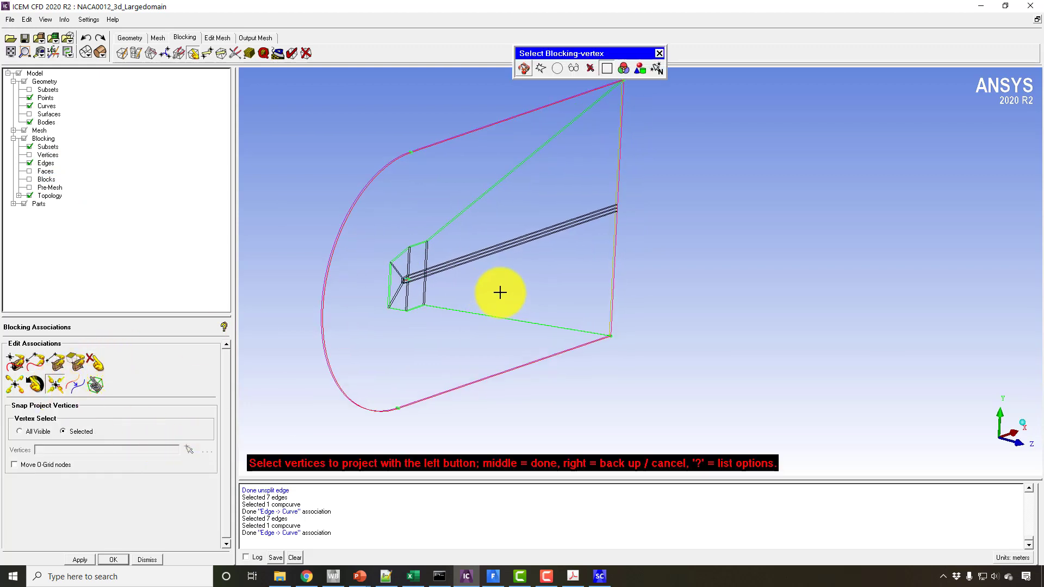
scroll(381, 236, "up", 1)
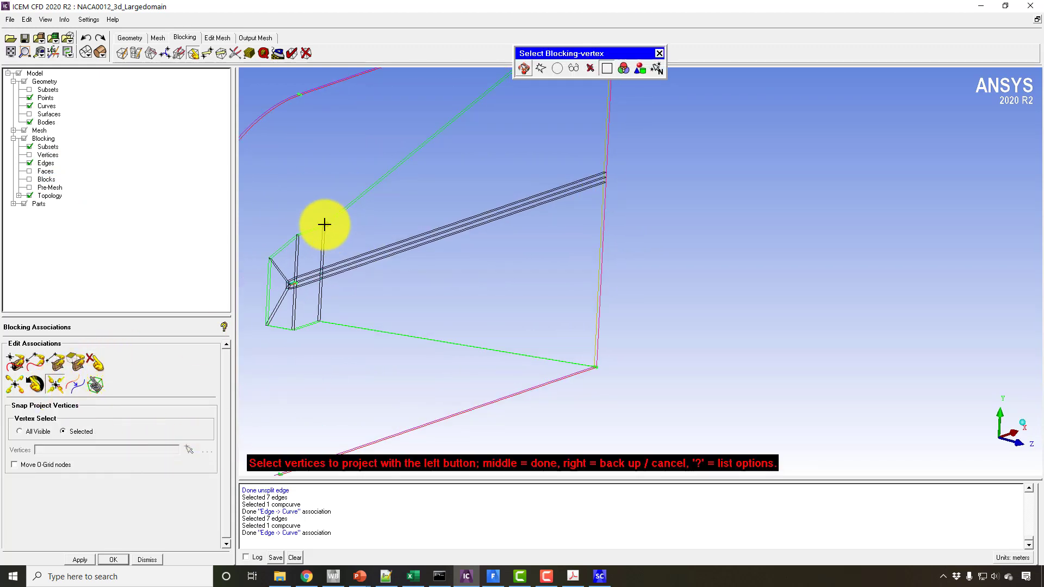
left_click(324, 225)
middle_click(348, 215)
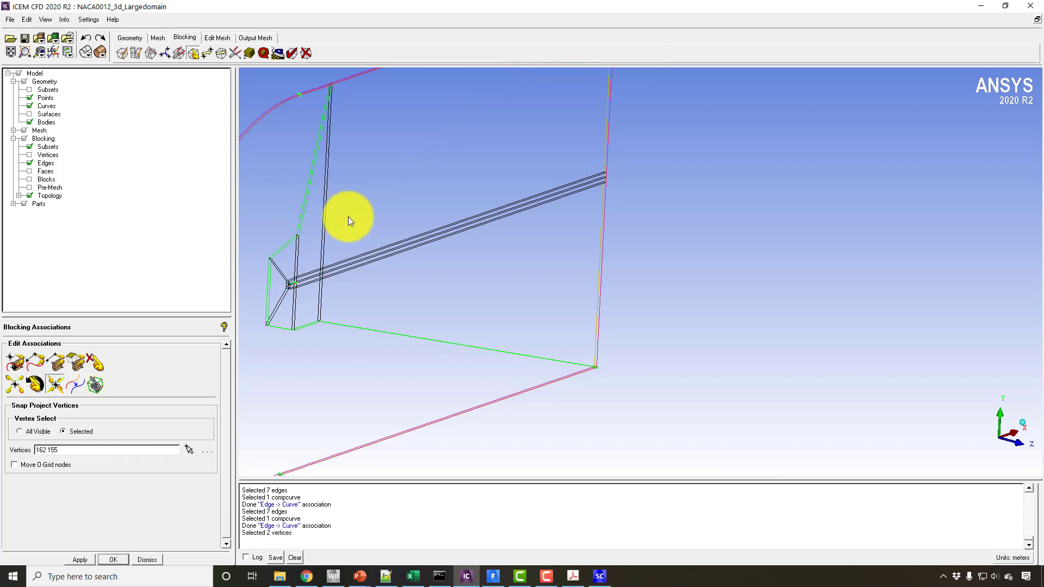
left_click(55, 384)
middle_click(403, 214)
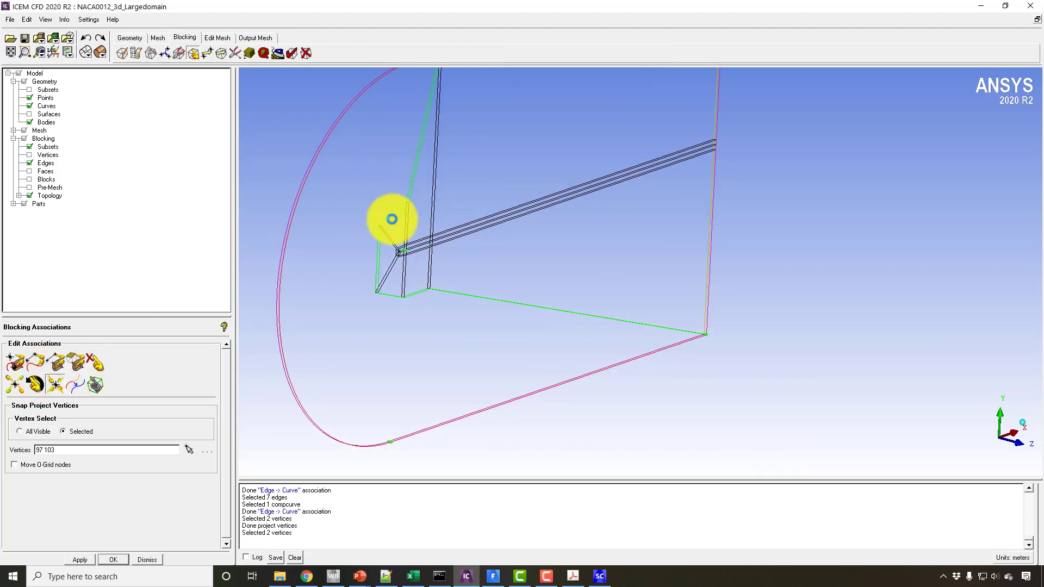
Step: Try to snap-project the four front block vertices onto their associated curves, and undo it
middle_click(392, 300)
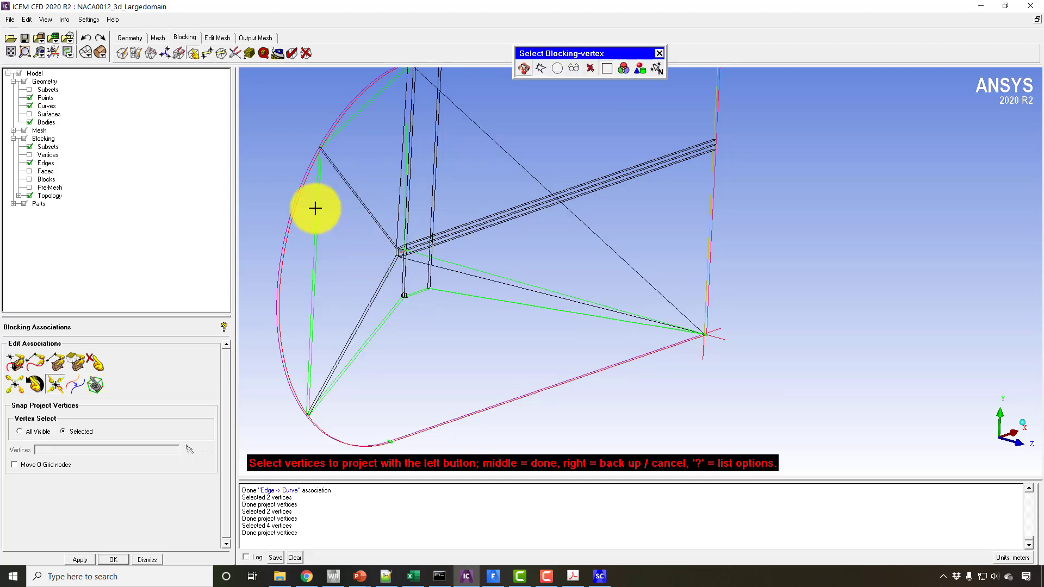
right_click(315, 208)
left_click(85, 39)
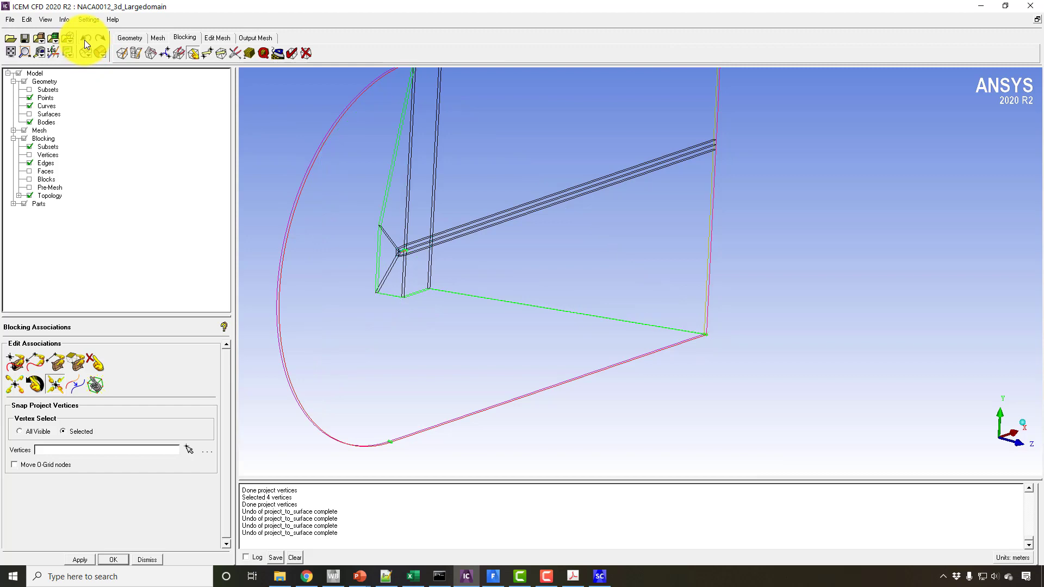
Step: Try to snap-project the upper and lower front block vertex pairs onto their associated curves, and undo the lower pair's projection
left_click(17, 361)
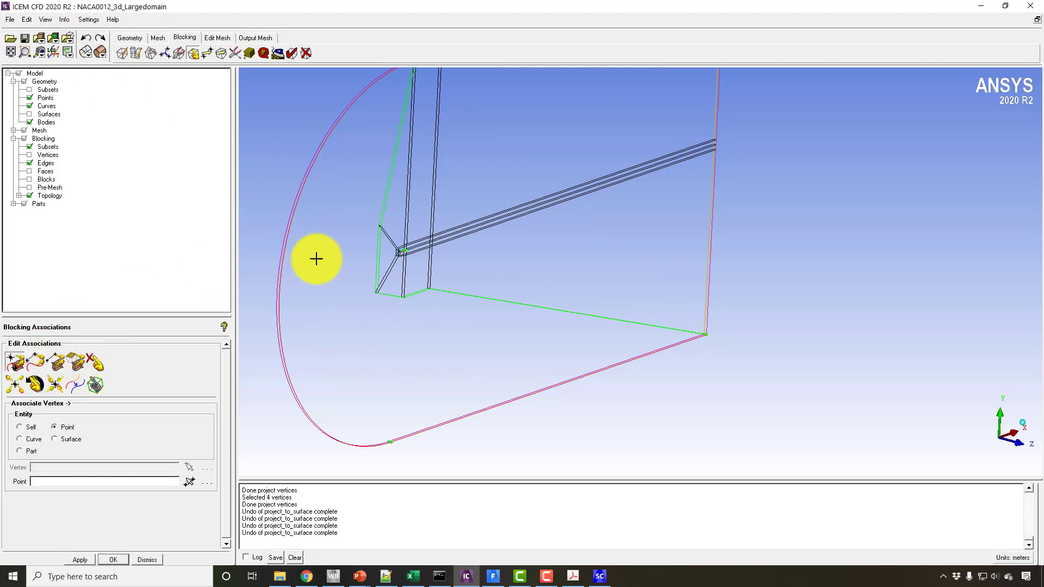
left_click(386, 241)
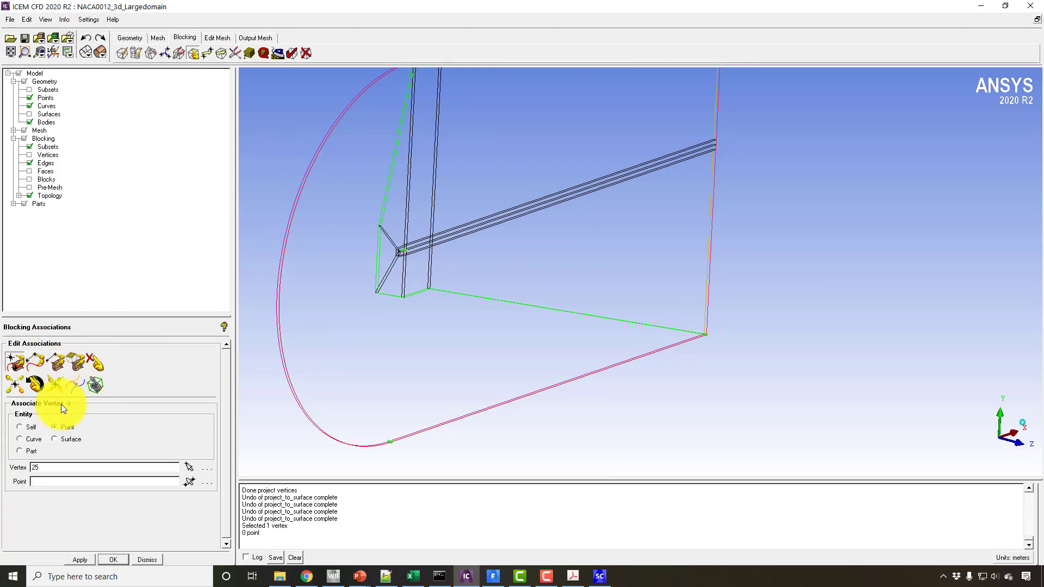
left_click(55, 385)
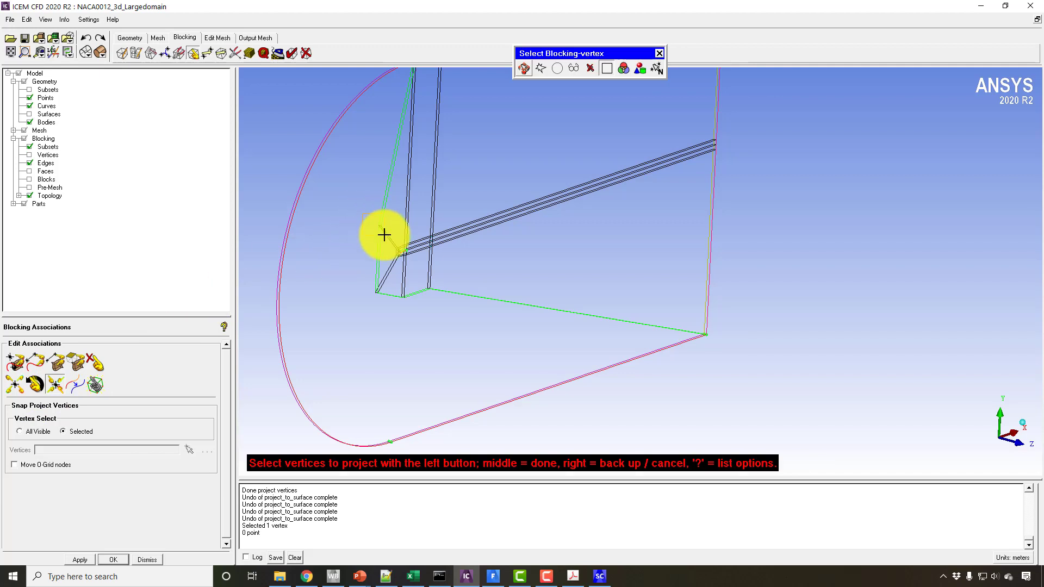
left_click(364, 251)
middle_click(366, 250)
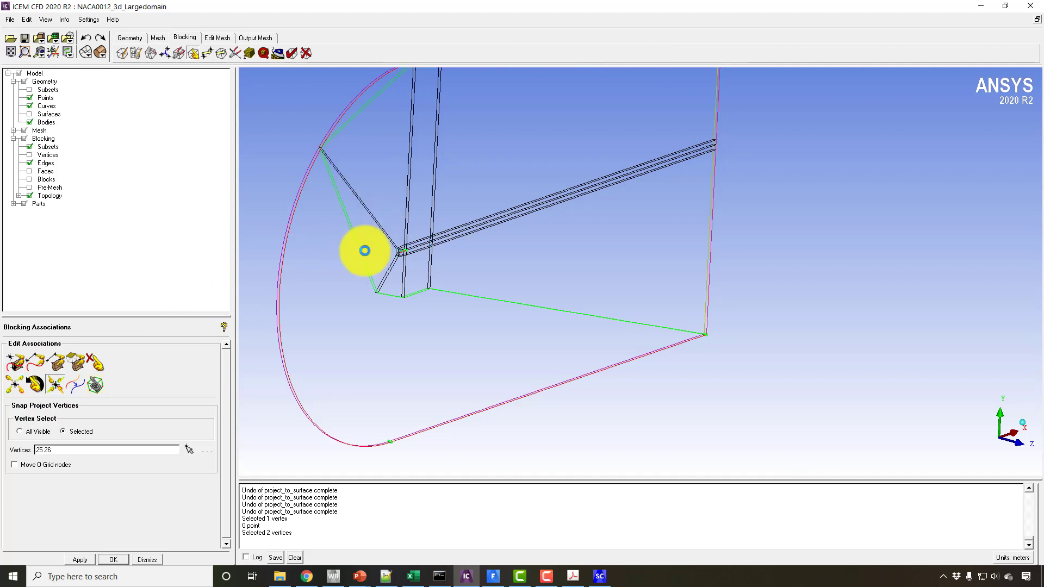
left_click(381, 303)
middle_click(380, 303)
middle_click(373, 285)
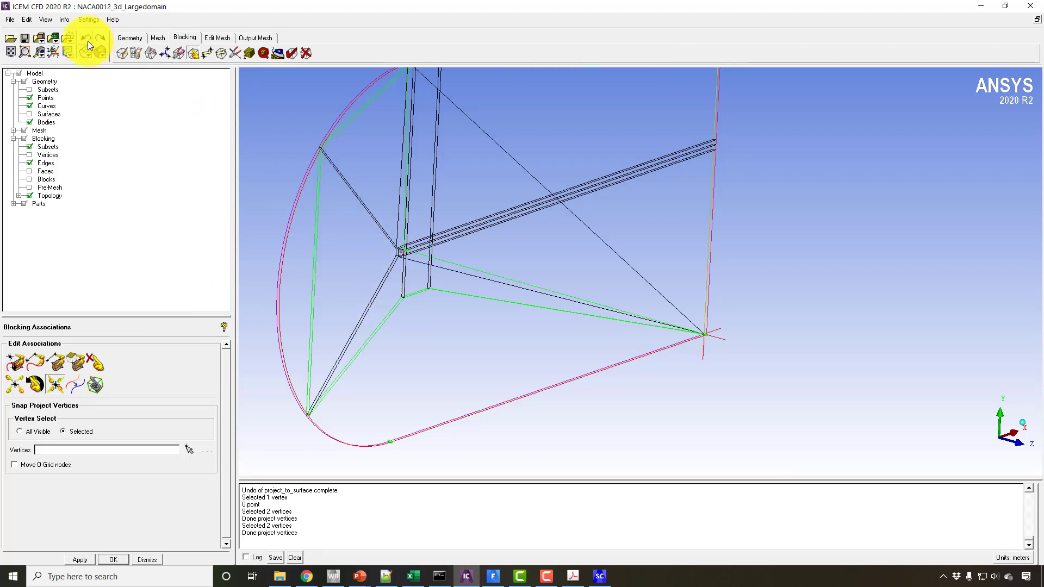
right_click_drag(350, 323, 334, 213)
middle_click_drag(334, 213, 580, 201)
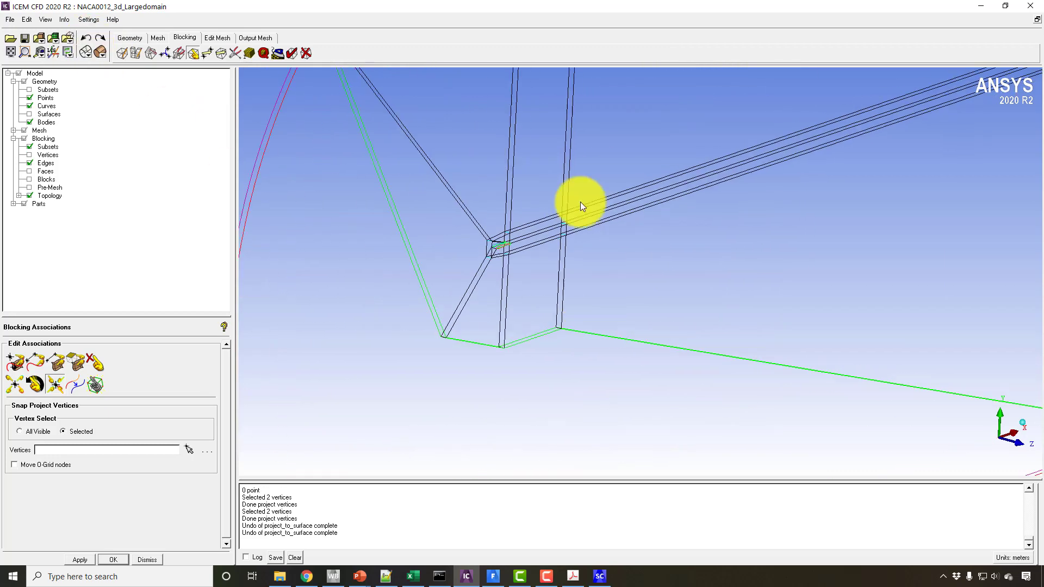
Step: Examine the block edges around the airfoil and undo the upper front vertex pair's projection
right_click_drag(580, 201, 438, 242)
middle_click_drag(438, 243, 625, 370)
right_click_drag(625, 369, 397, 131)
middle_click_drag(370, 229, 508, 275)
left_click_drag(508, 275, 477, 324)
middle_click_drag(477, 324, 439, 310)
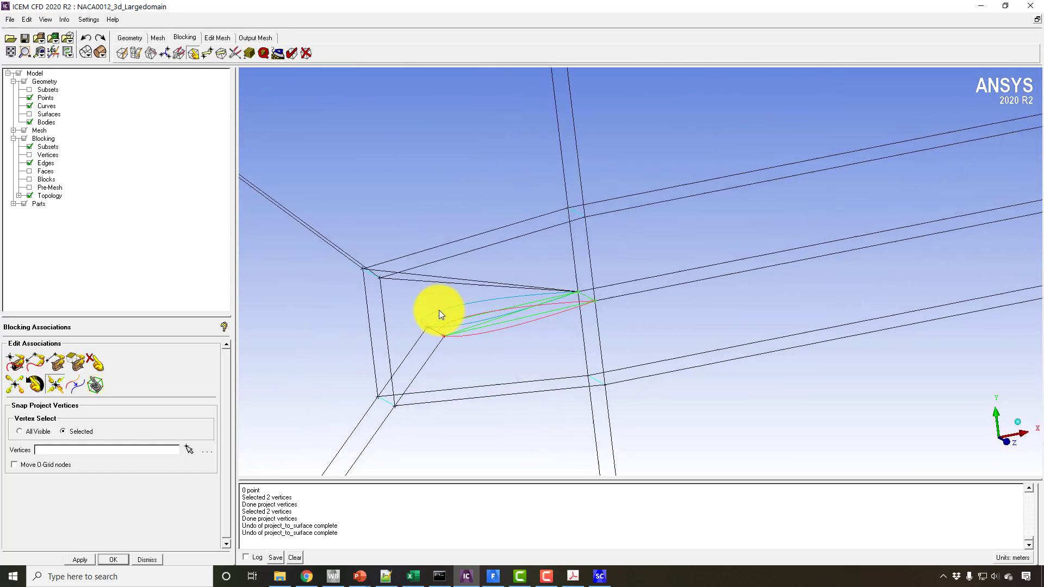
right_click_drag(438, 310, 449, 319)
middle_click_drag(449, 319, 530, 403)
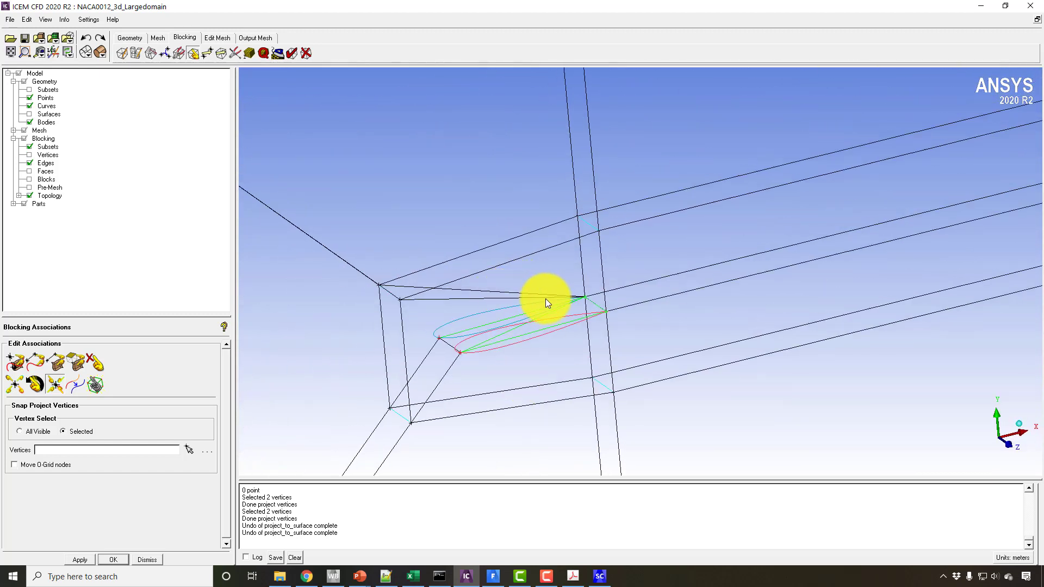
left_click(87, 38)
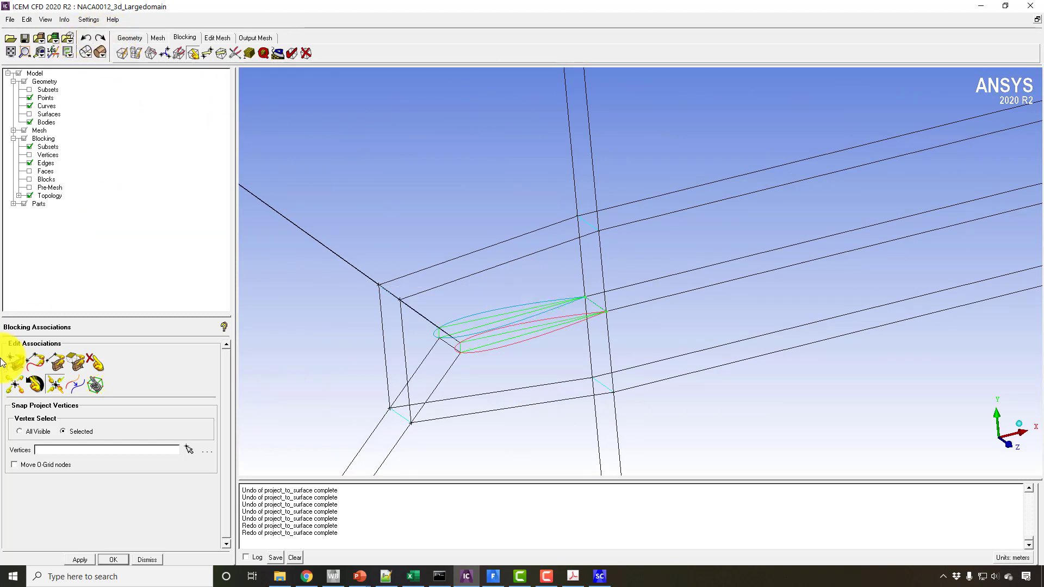
Step: Associate the three airfoil block edges on each side with that side's airfoil curve, leaving vertex projection off
left_click(38, 356)
scroll(475, 335, "up", 1)
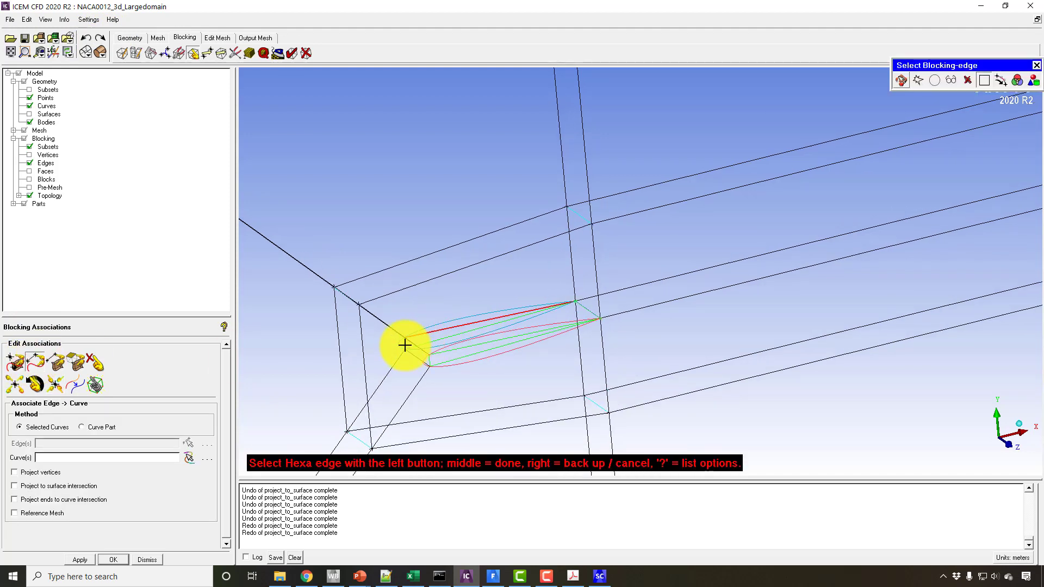
middle_click(433, 331)
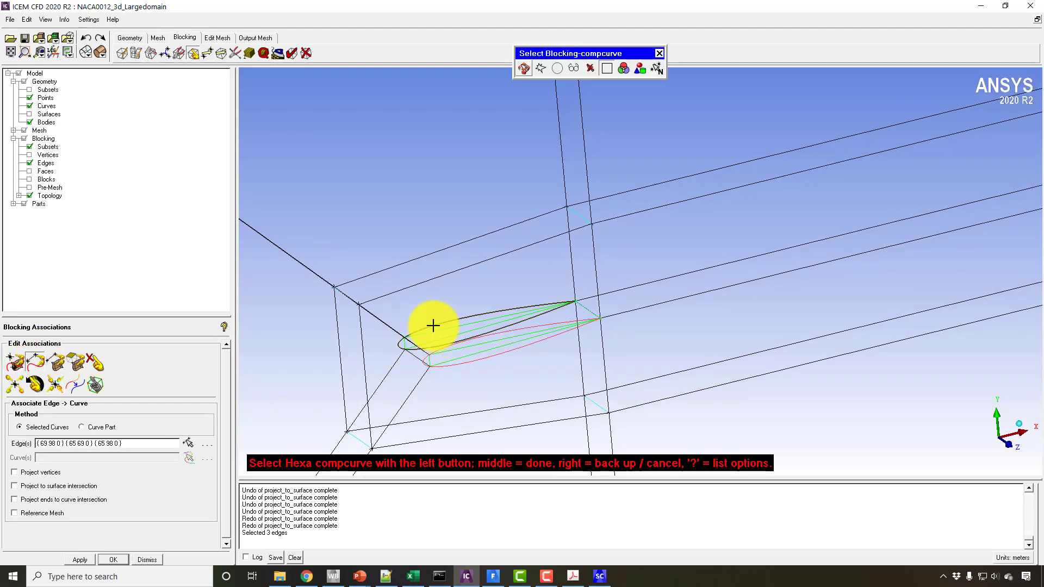
left_click(441, 336)
middle_click(455, 335)
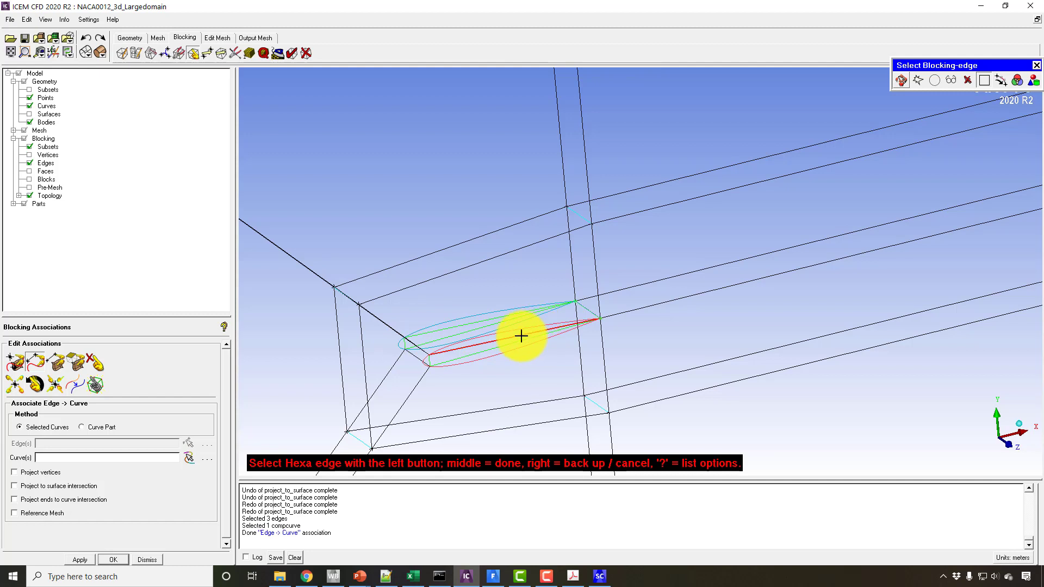
left_click(431, 361)
middle_click(441, 359)
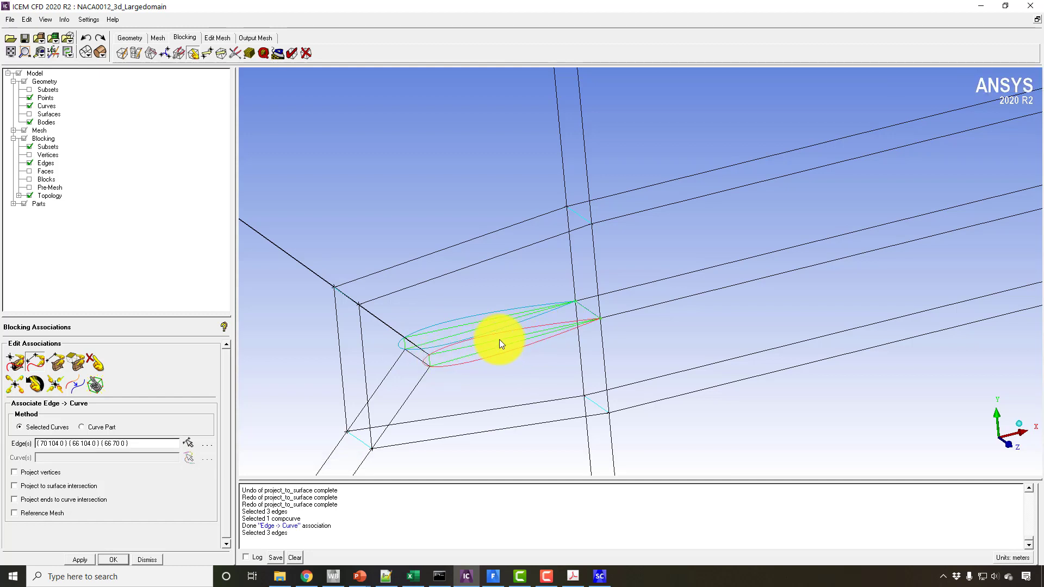
left_click(531, 326)
middle_click(531, 327)
Step: Associate the block vertices at the far and near ends of the airfoil's trailing edge with the geometry points there
left_click(11, 365)
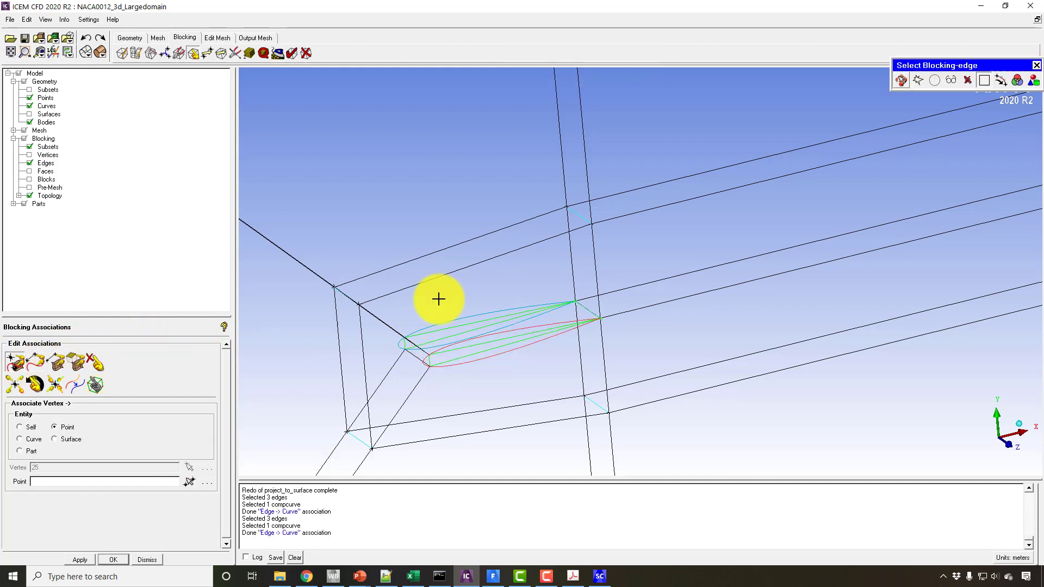
left_click(576, 301)
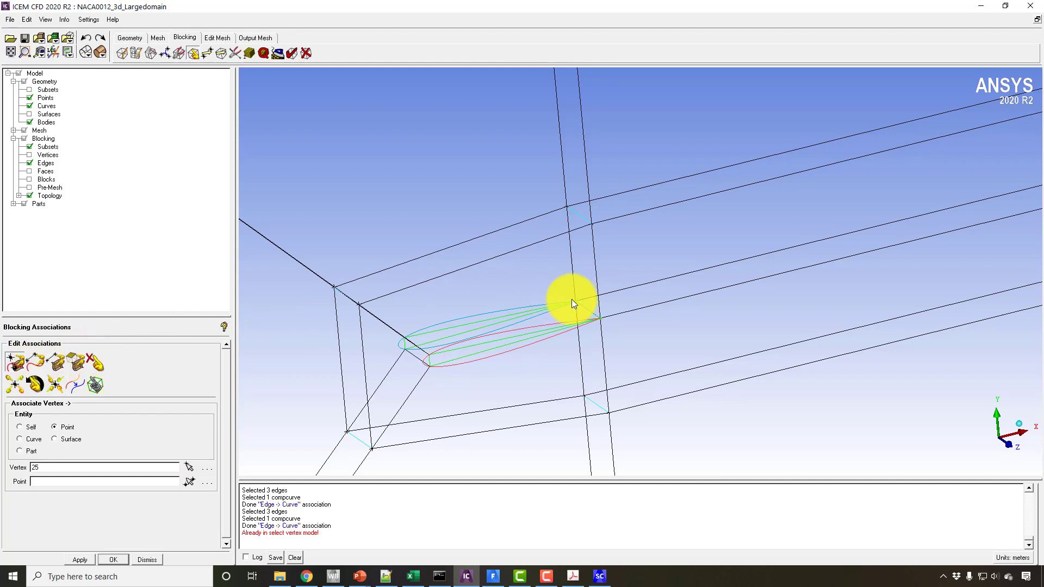
left_click(187, 466)
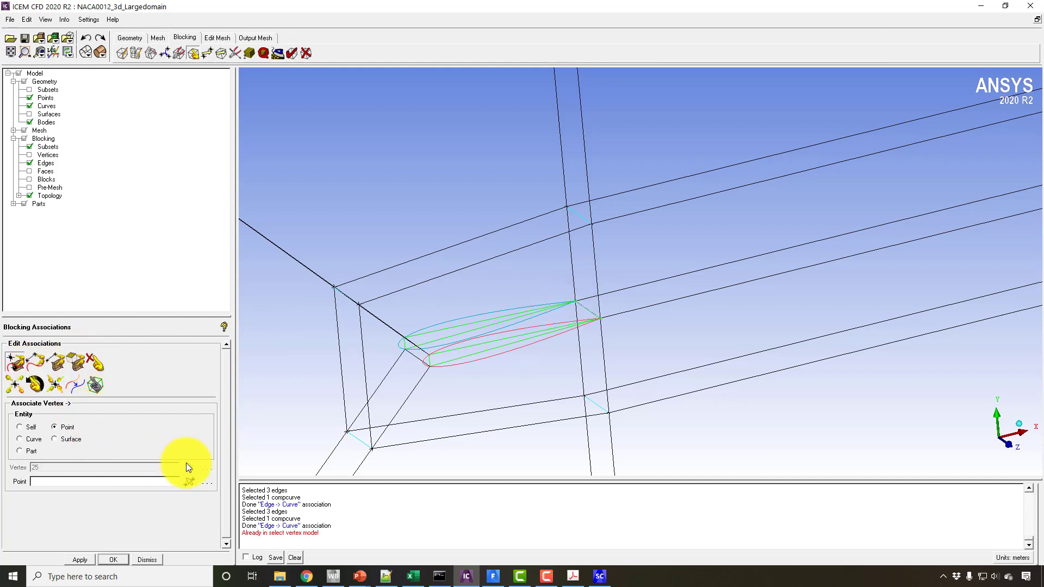
left_click(576, 303)
left_click(575, 314)
middle_click(598, 318)
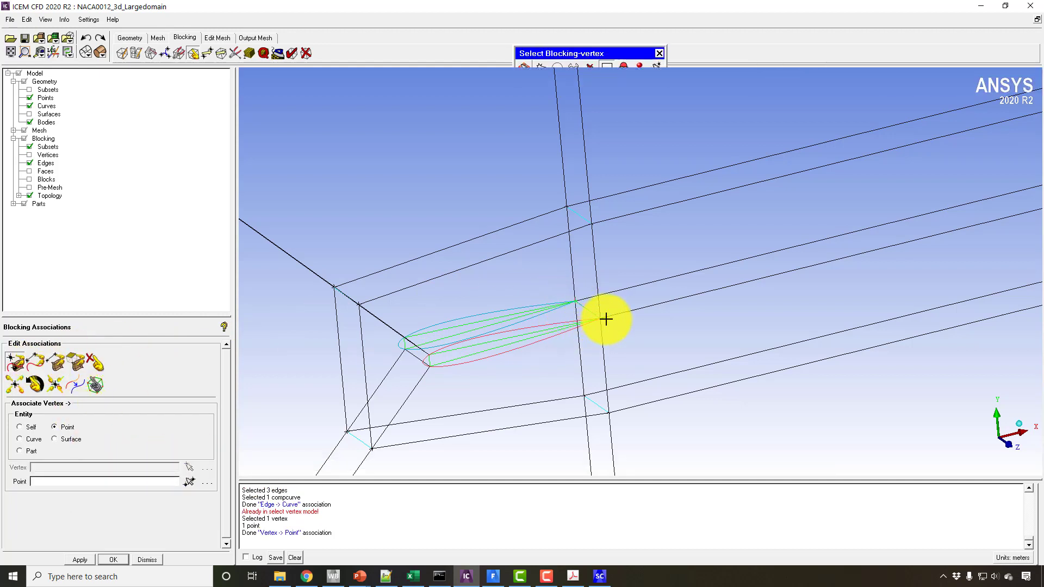
left_click(605, 317)
left_click(608, 318)
middle_click(609, 318)
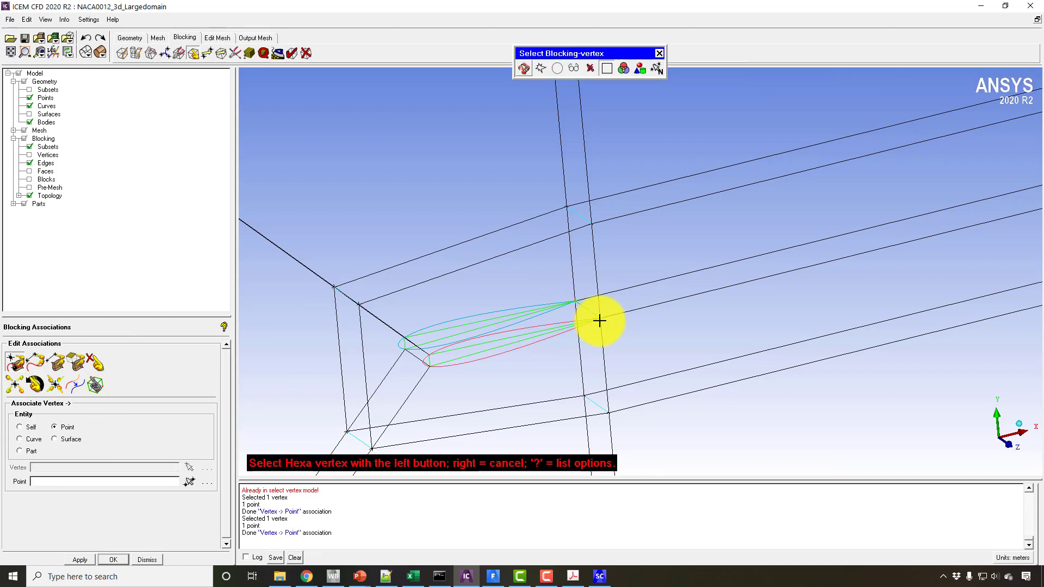
Step: Repeat the vertex-to-point association at the near and far ends of the trailing edge
left_click(601, 319)
left_click(595, 319)
middle_click(578, 303)
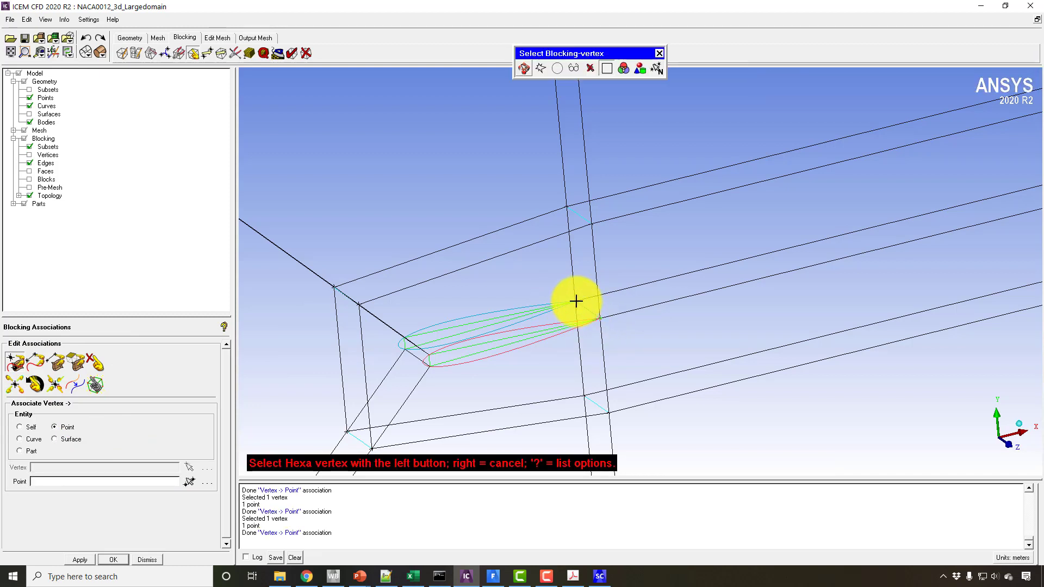
left_click(577, 301)
left_click(576, 301)
right_click(478, 277)
right_click_drag(478, 278, 522, 348)
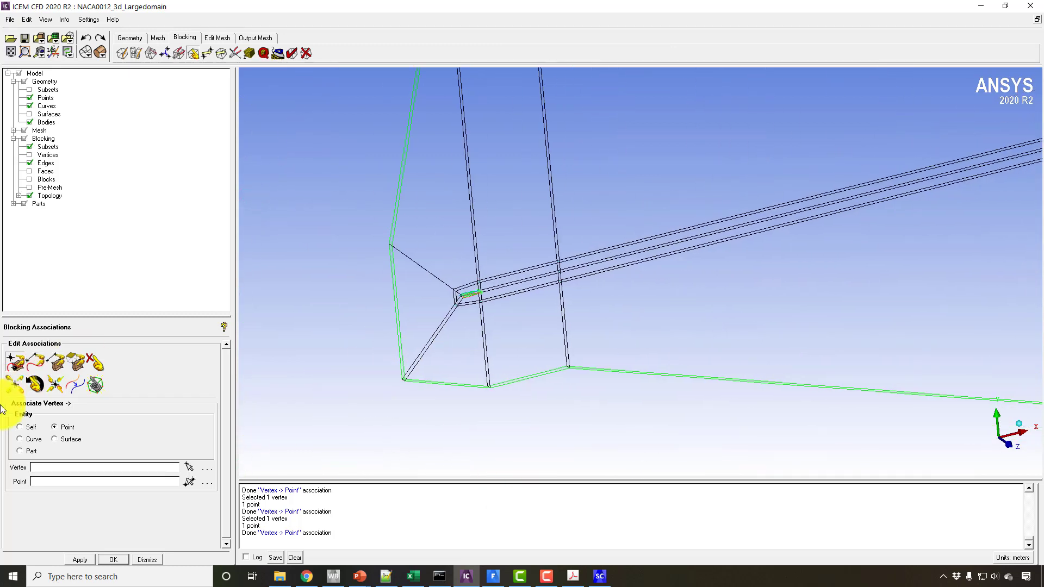
Step: Snap-project the upper front block vertex pair onto its associated domain curves, using selected vertices only
left_click(59, 385)
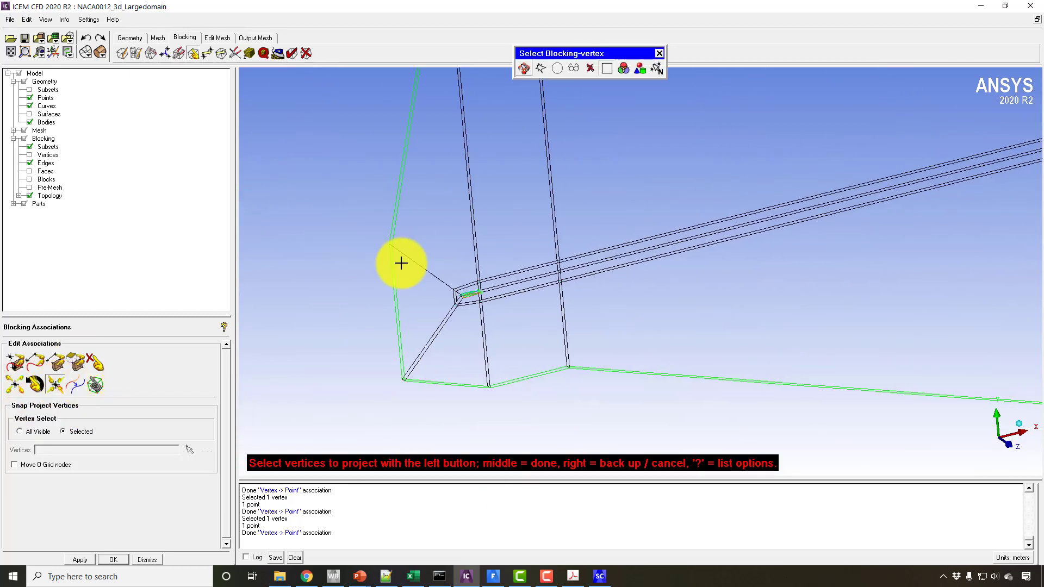
left_click(396, 280)
middle_click(383, 325)
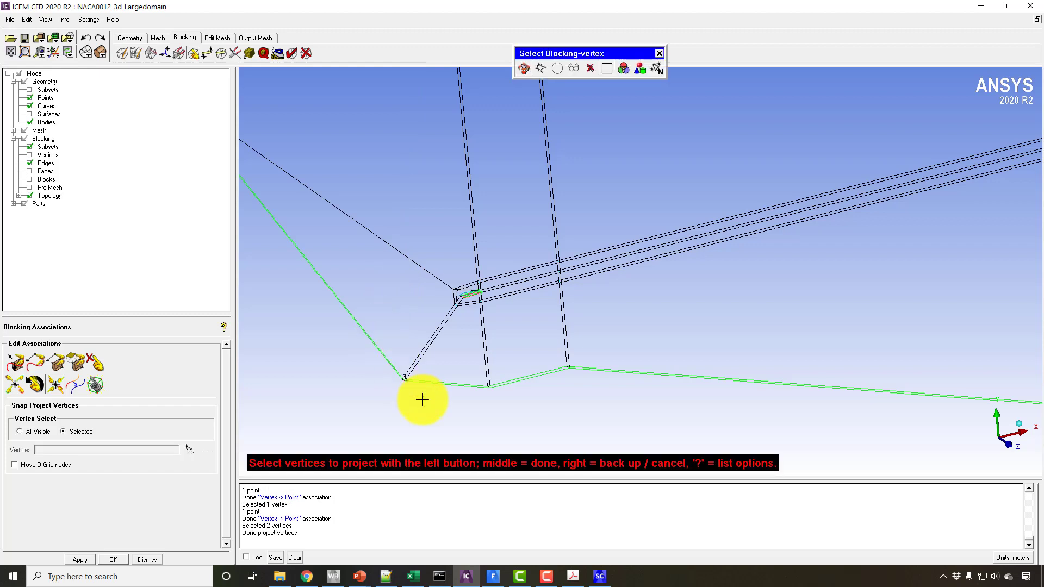
Step: Try to snap-project the lower front block vertex pair onto its associated curves, and undo it
left_click(490, 386)
middle_click(486, 370)
middle_click(482, 366)
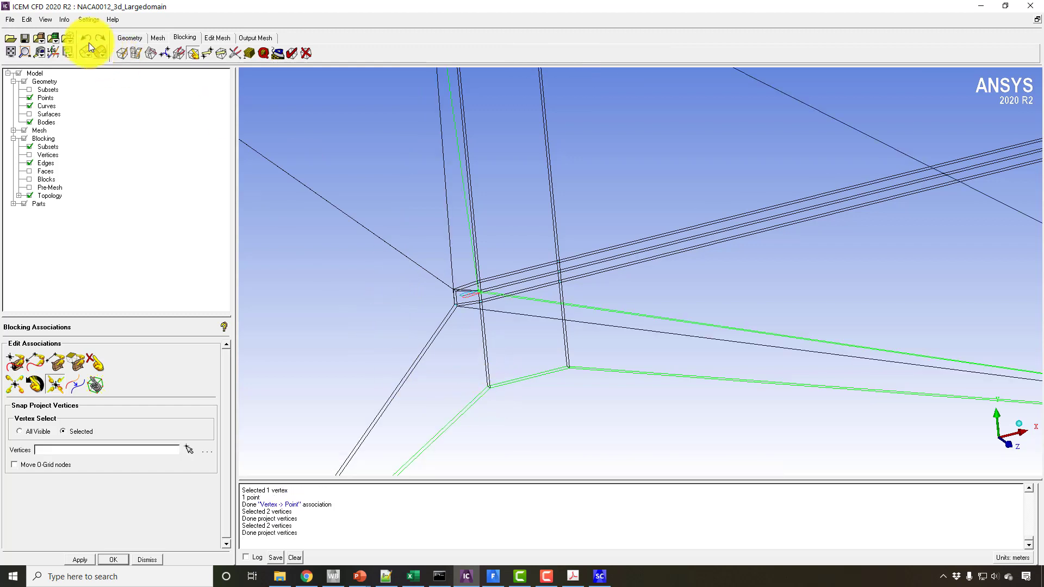
left_click(85, 38)
left_click(85, 38)
Step: Restrict the visible blocking with Index Control by lowering the O3 maximum to 0
scroll(461, 230, "down", 5)
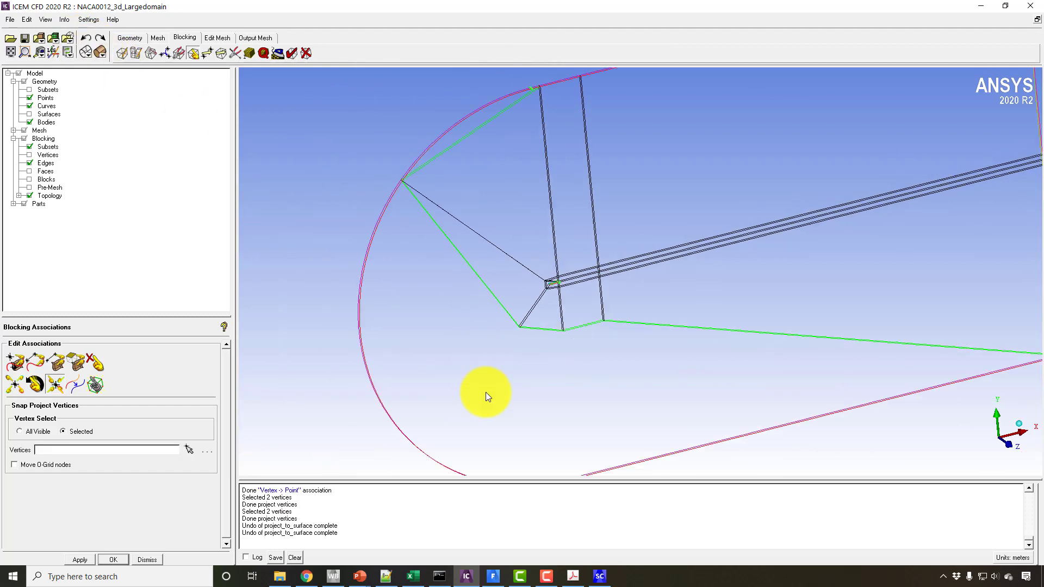
middle_click_drag(384, 380, 355, 373)
right_click(42, 139)
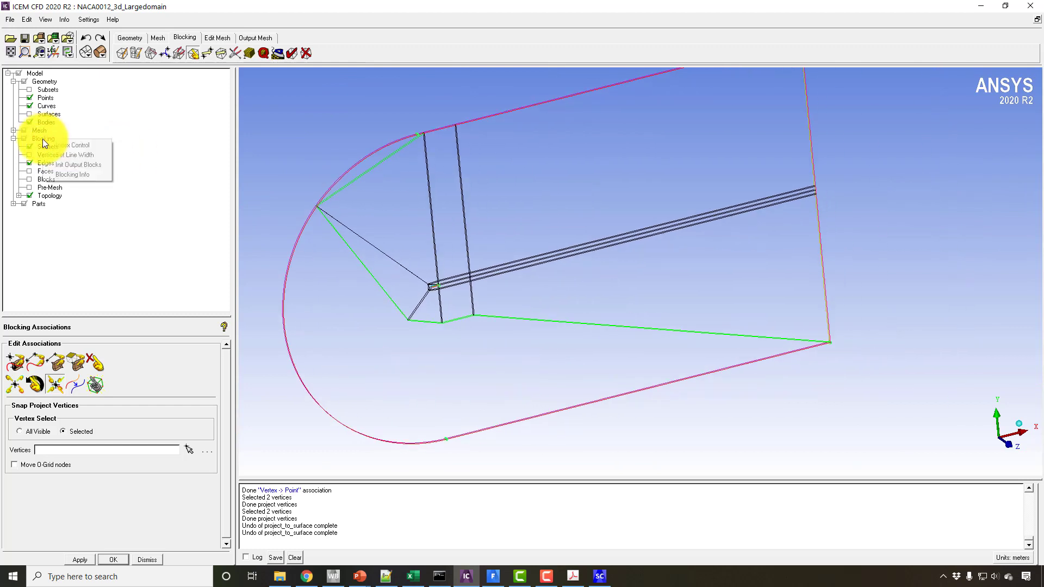
left_click(53, 145)
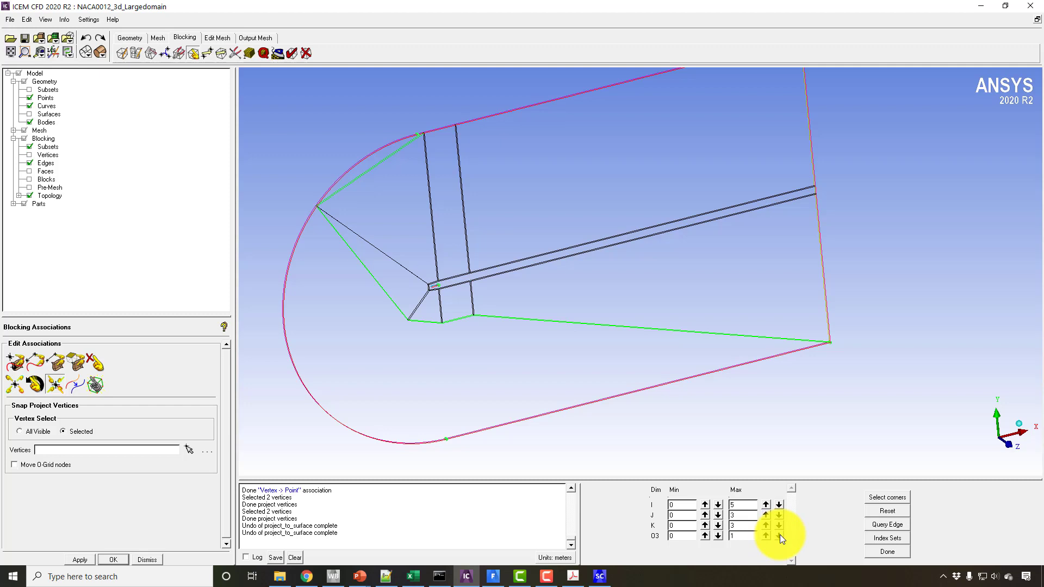
left_click(779, 536)
Step: Try to snap-project the lower front vertex pair and the four lower vertices behind it onto their associated curves
left_click(54, 385)
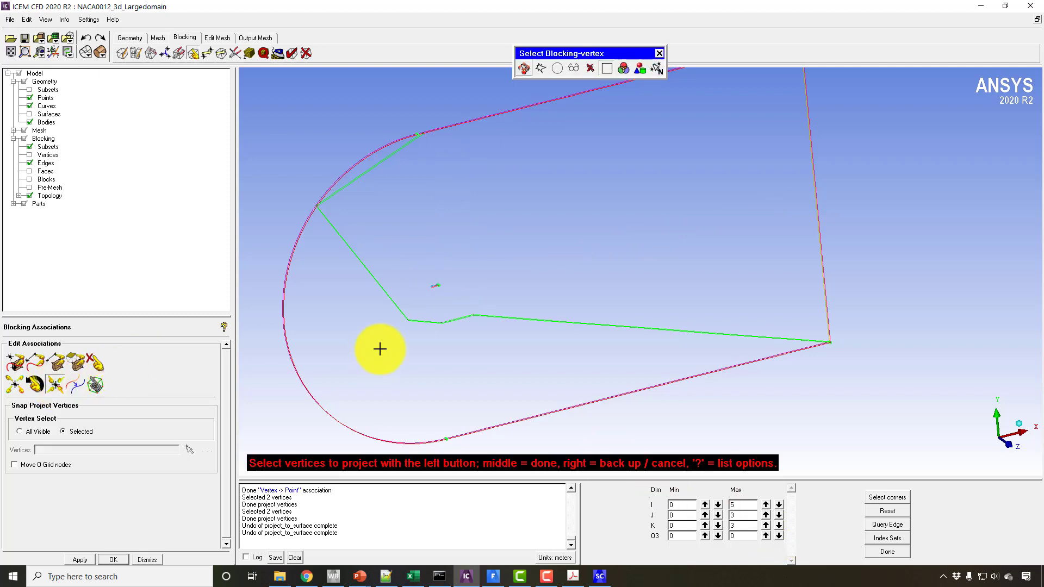
left_click(415, 336)
middle_click(431, 338)
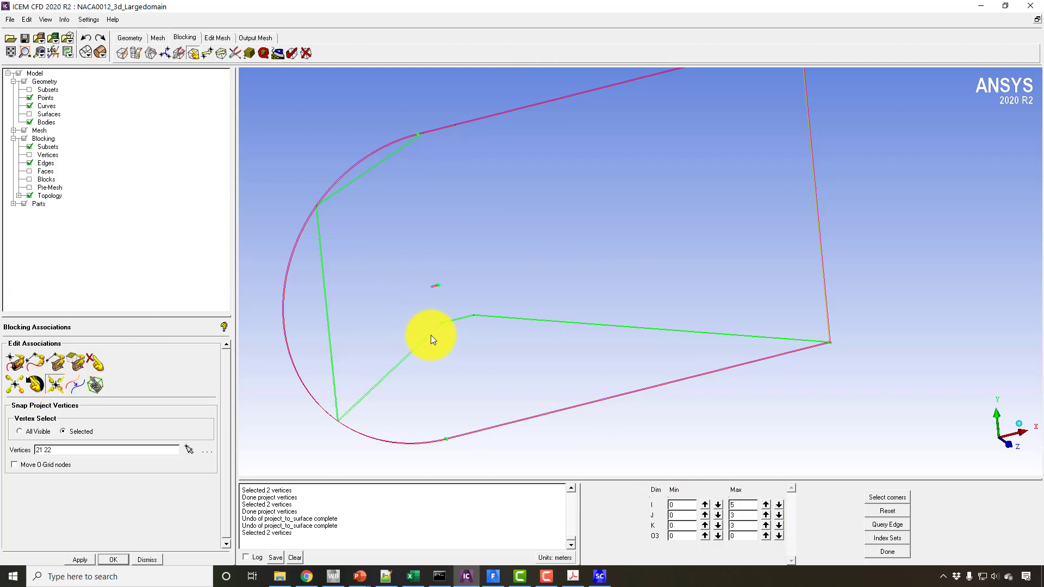
left_click(484, 327)
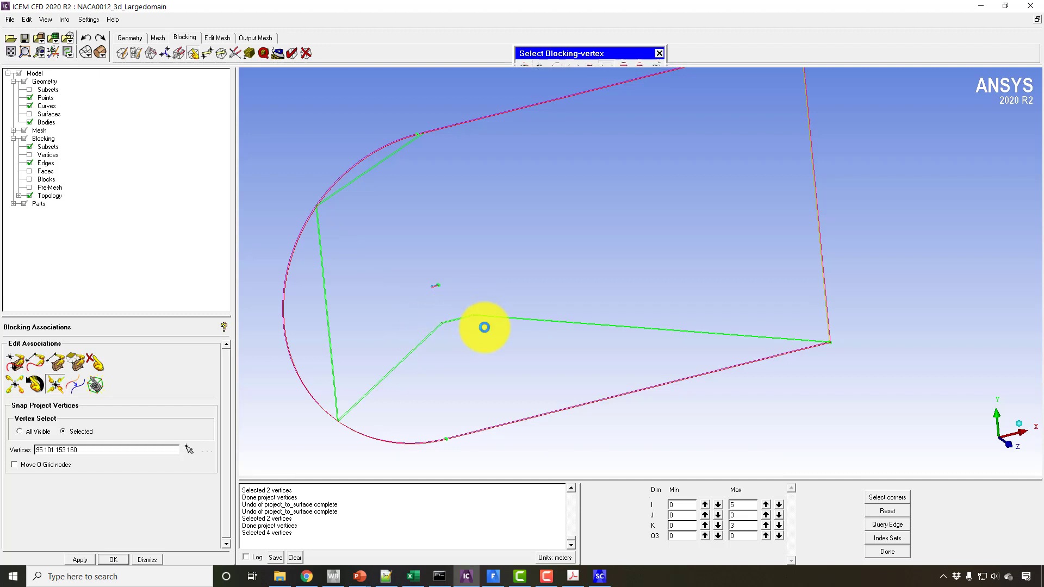
middle_click(484, 327)
Step: Reset the Index Control ranges and undo the lower outer vertex projections
left_click(886, 513)
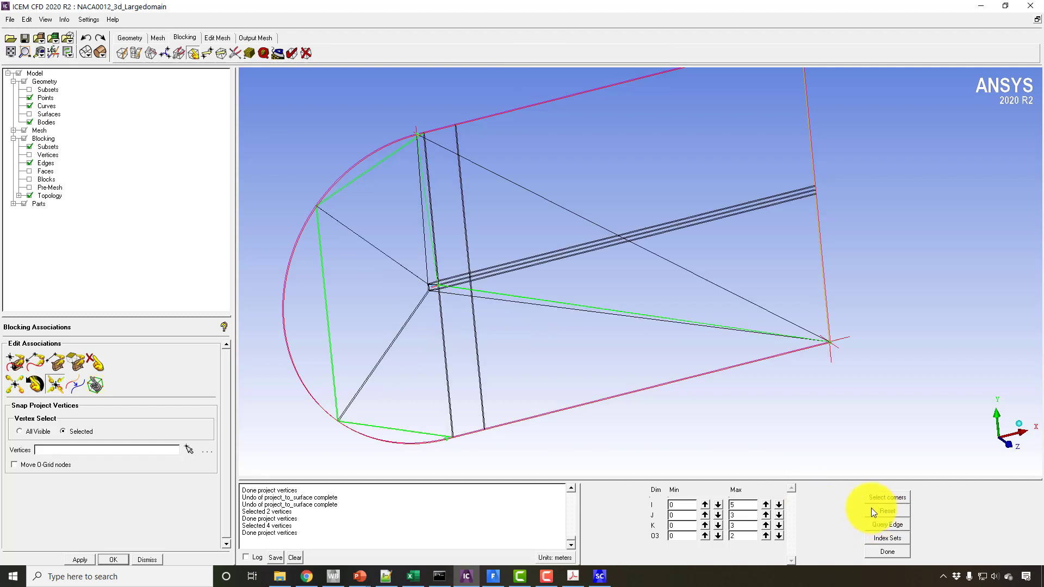
left_click_drag(583, 322, 341, 138)
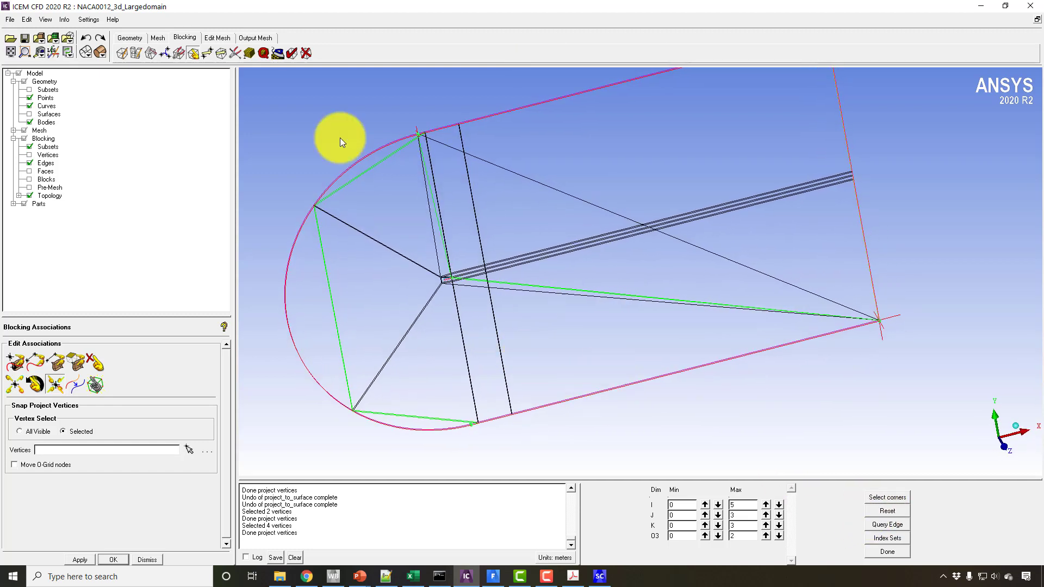
left_click(87, 37)
left_click(87, 37)
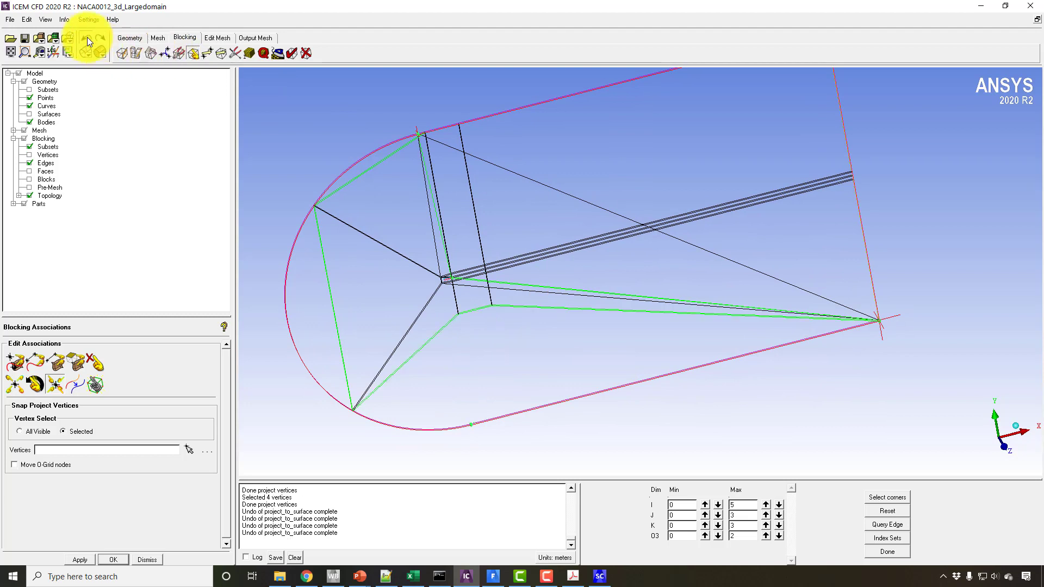
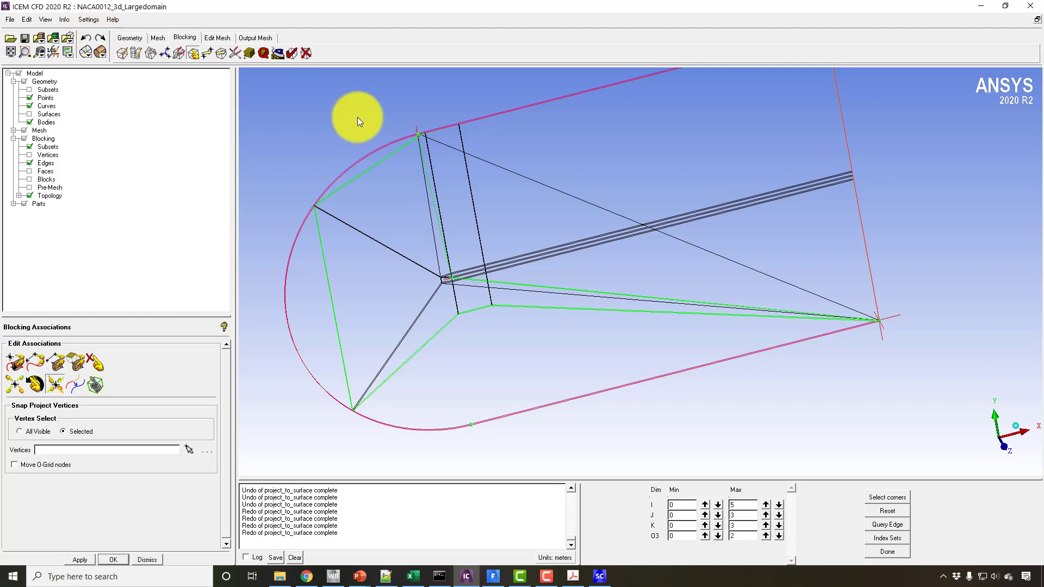
left_click(87, 37)
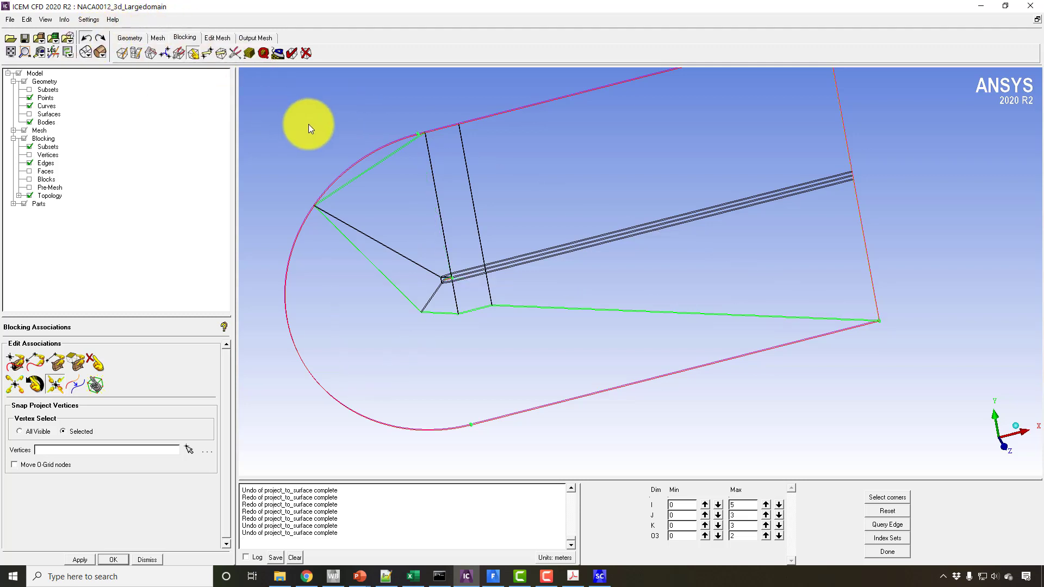
Step: Display the association arrows of the block edges
right_click(47, 162)
left_click(72, 179)
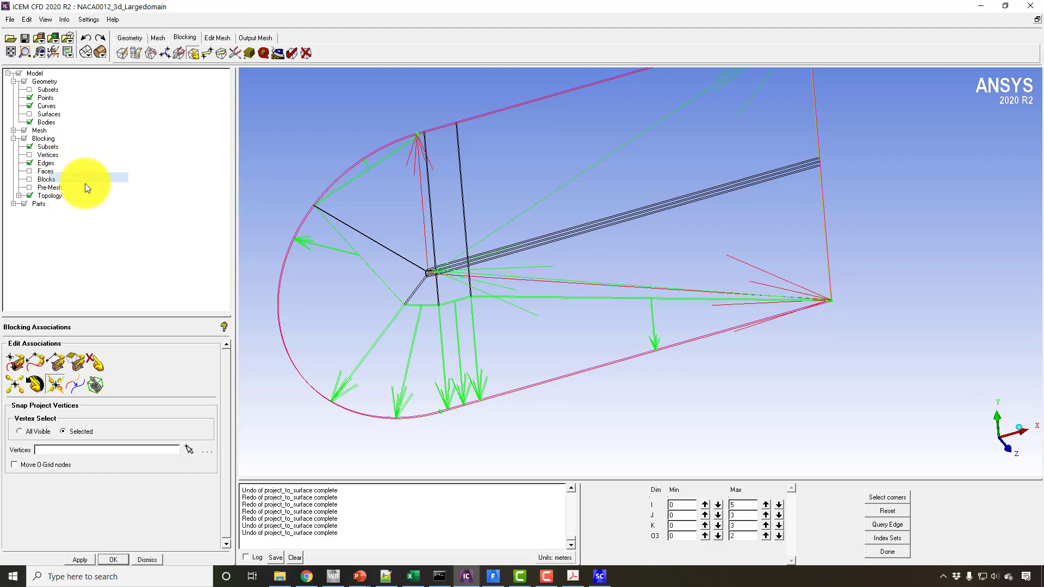
Step: Hide the edge association arrows and undo the last vertex projection at the airfoil's leading edge
scroll(373, 315, "up", 6)
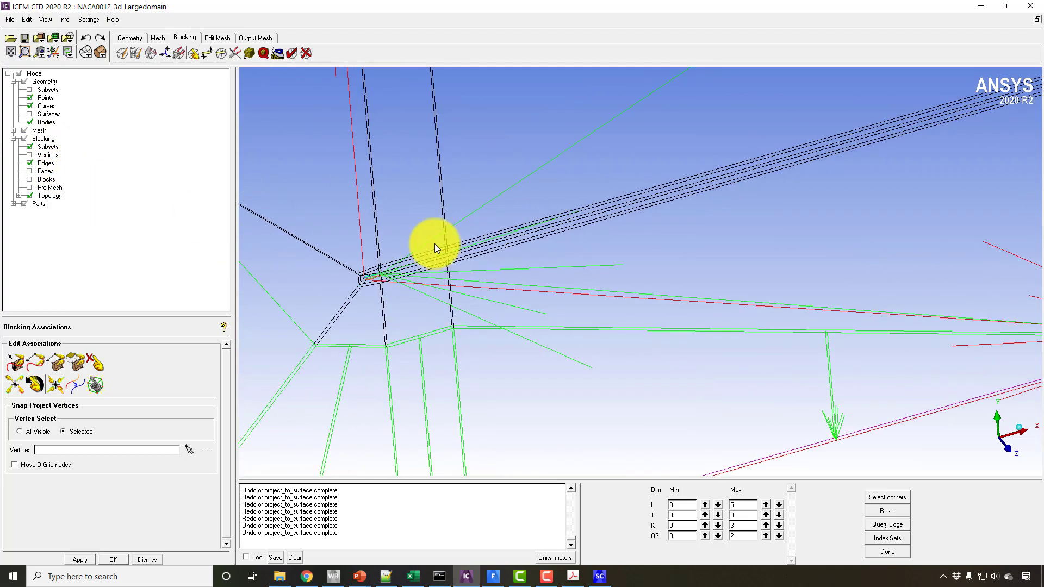
middle_click_drag(435, 243, 566, 205)
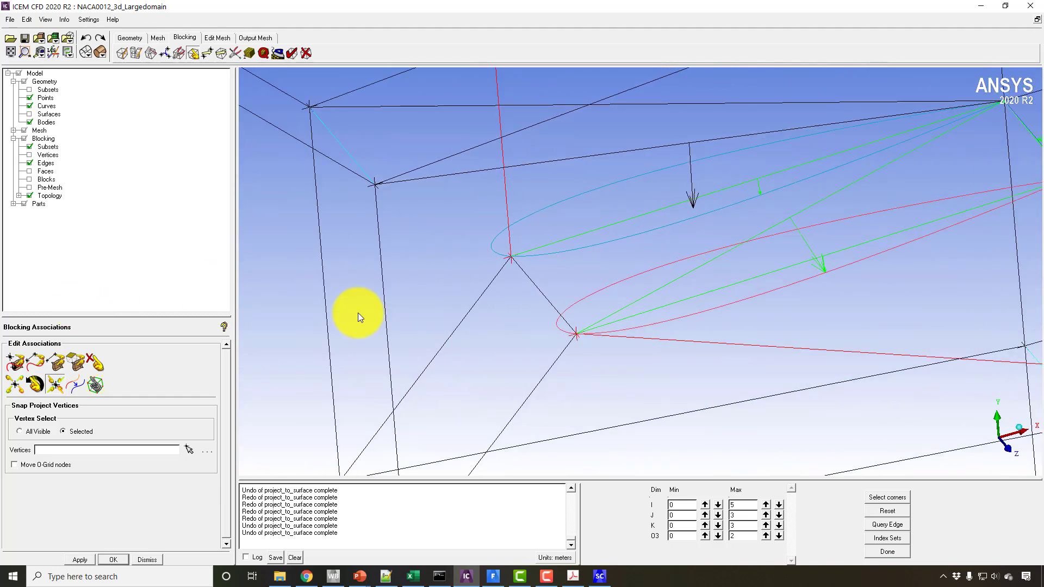
middle_click_drag(500, 270, 478, 165)
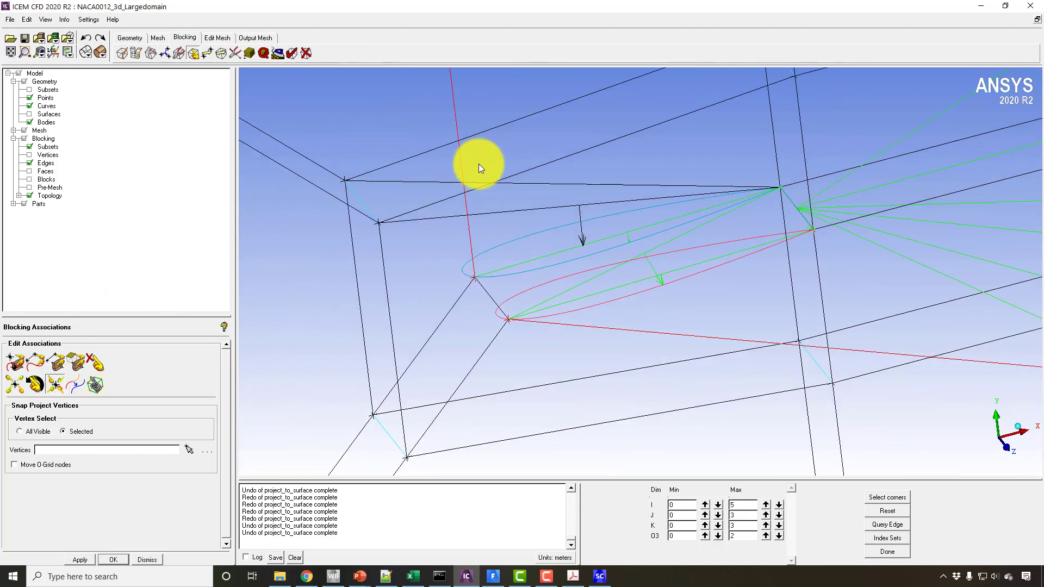
right_click(45, 164)
left_click(66, 175)
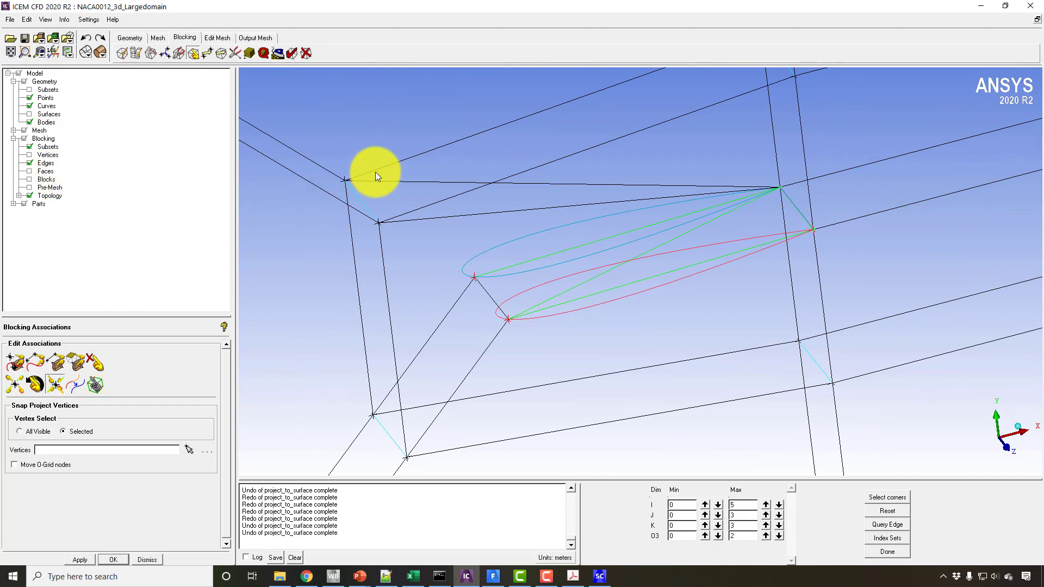
middle_click_drag(375, 172, 496, 288)
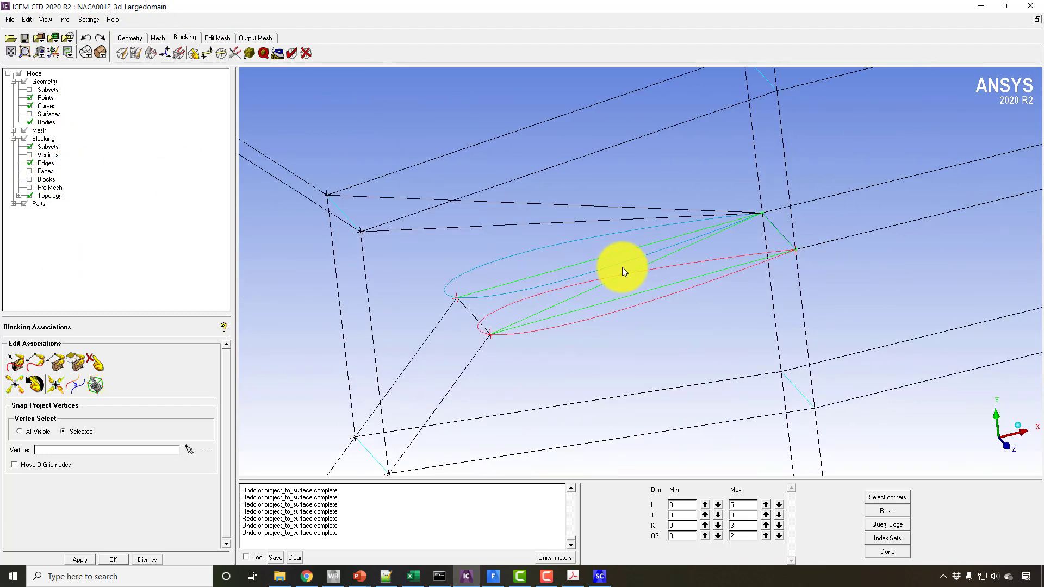
left_click(93, 34)
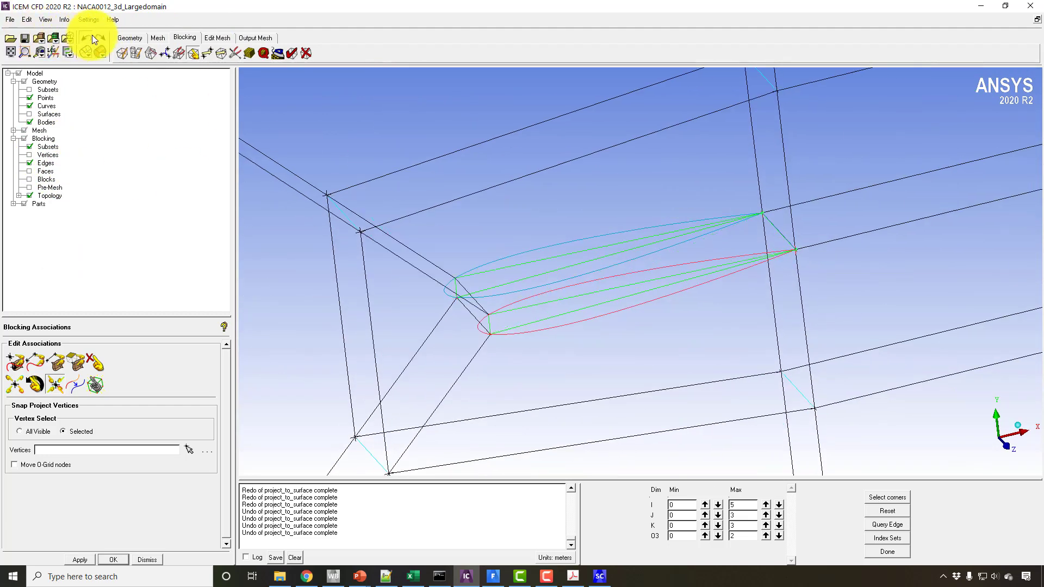
Step: Associate the three block edges around each of the two airfoil profiles with that profile's curve
left_click(35, 361)
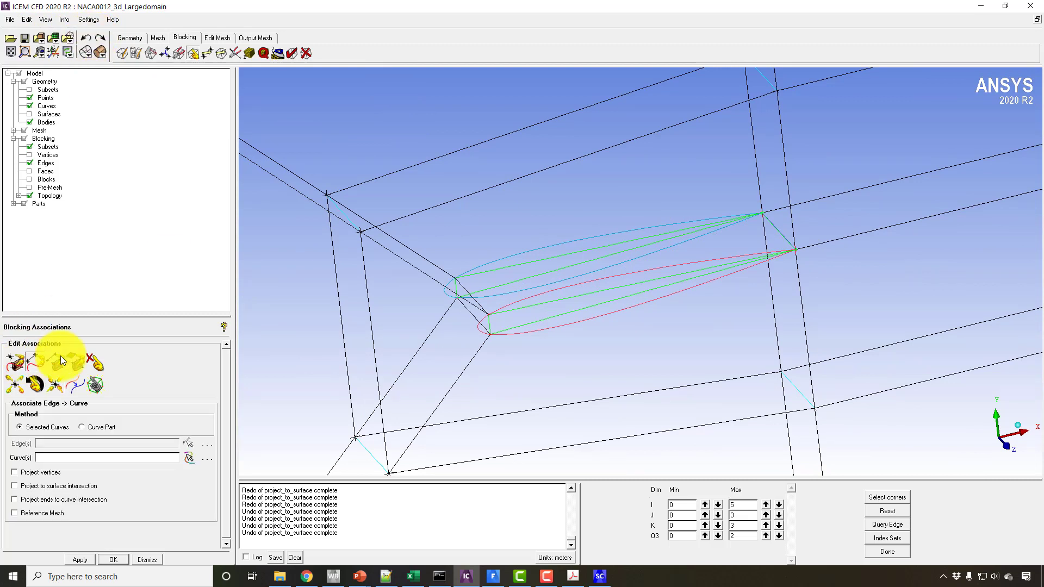
left_click_drag(435, 326, 385, 300)
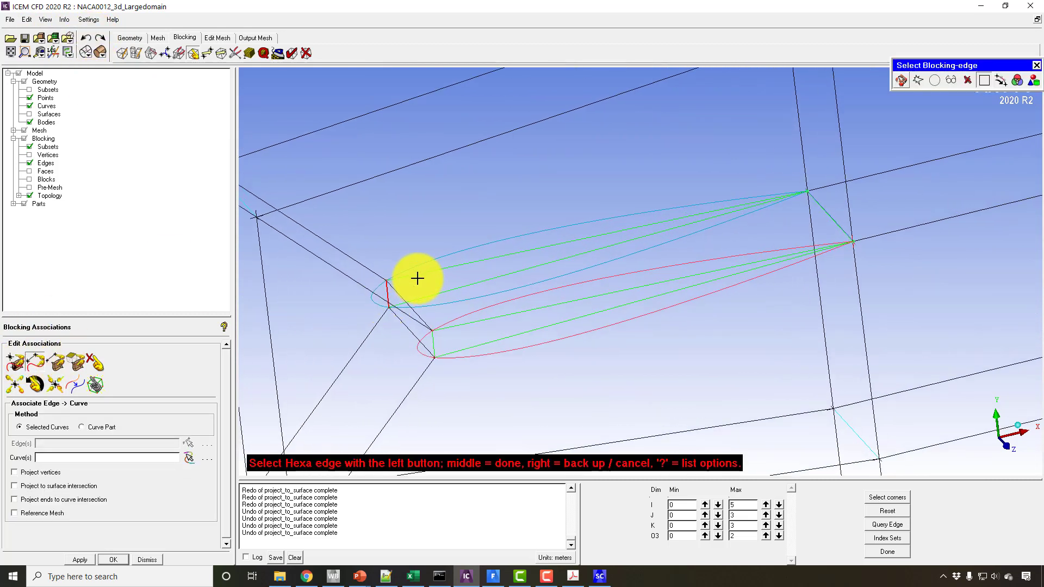
left_click(424, 294)
middle_click(424, 294)
left_click(415, 266)
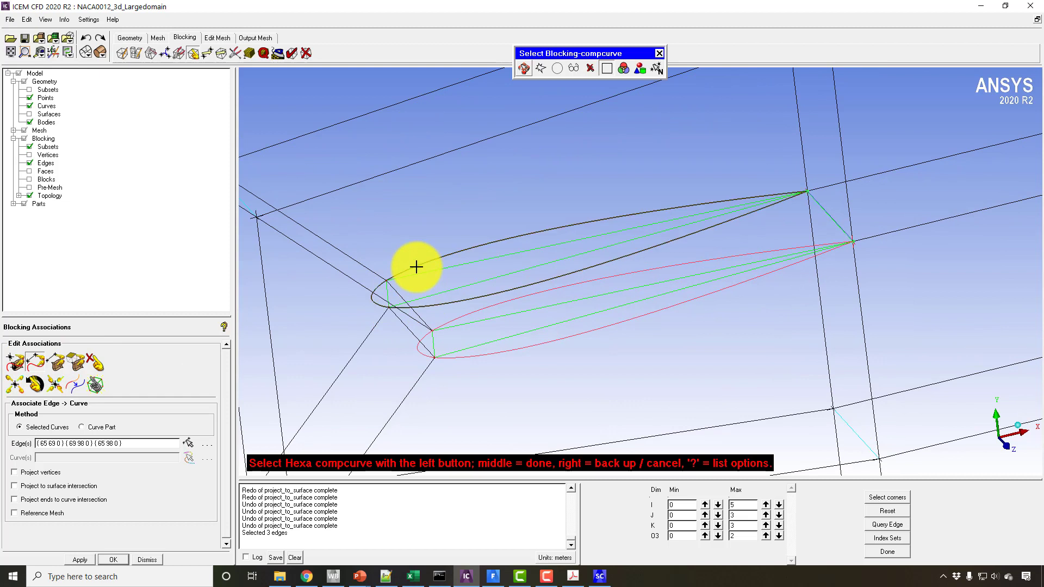
middle_click(415, 266)
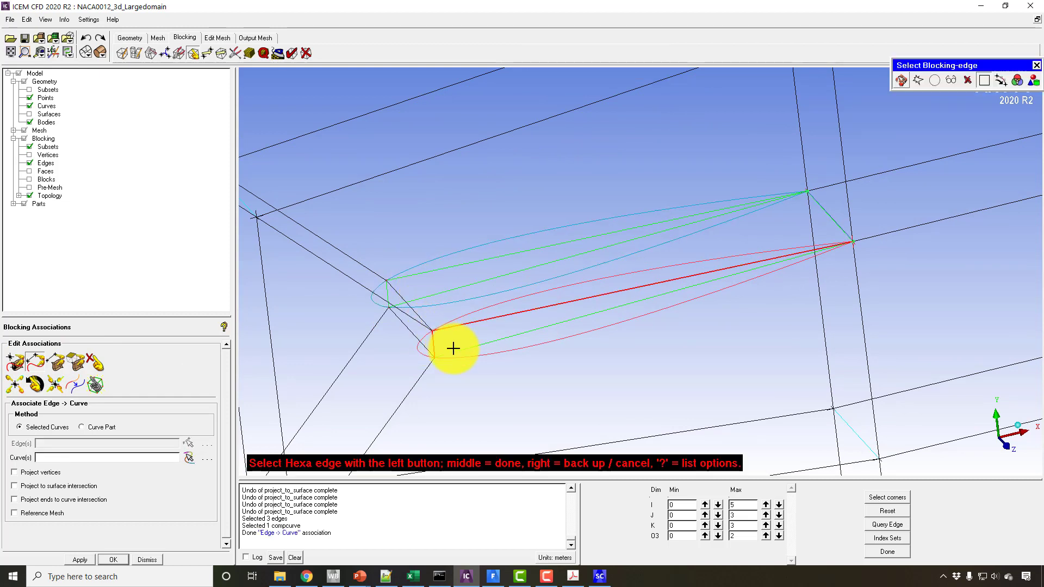
middle_click(451, 342)
left_click(445, 321)
middle_click(390, 289)
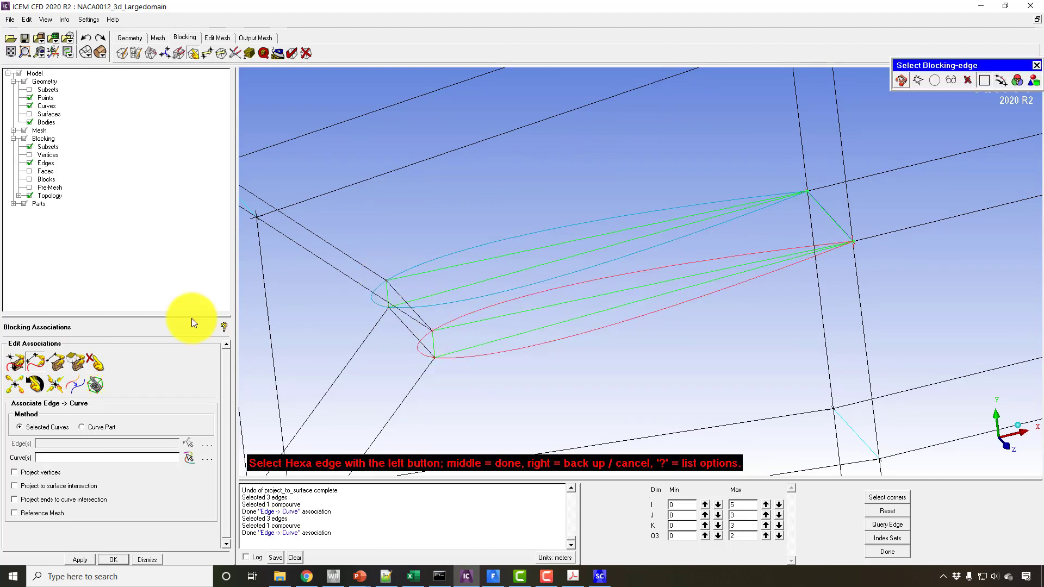
Step: Associate the two leading-edge vertices of each airfoil profile with that profile's curve, using Curve as the entity
left_click(23, 361)
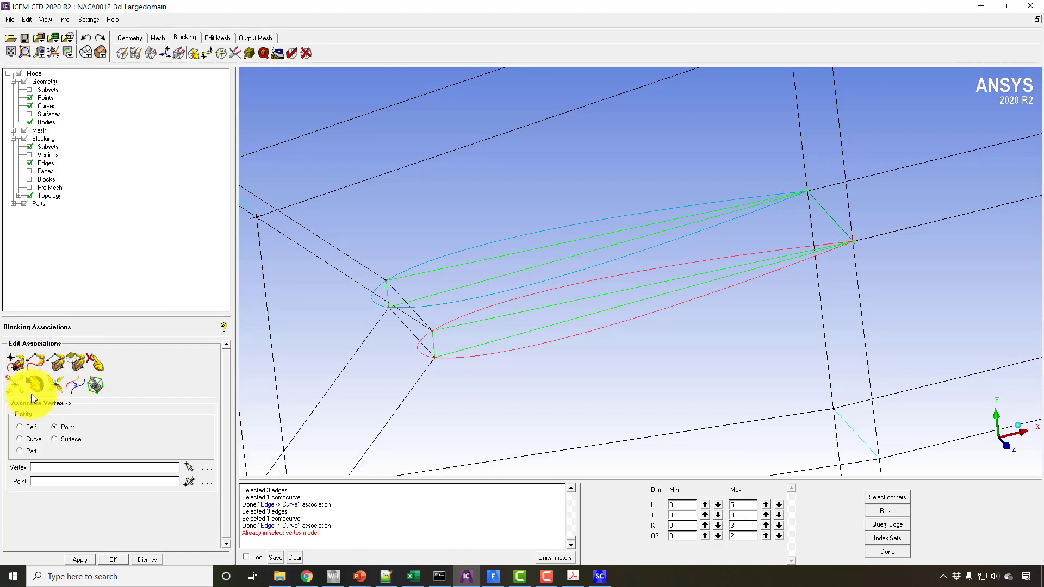
left_click(21, 438)
left_click(191, 467)
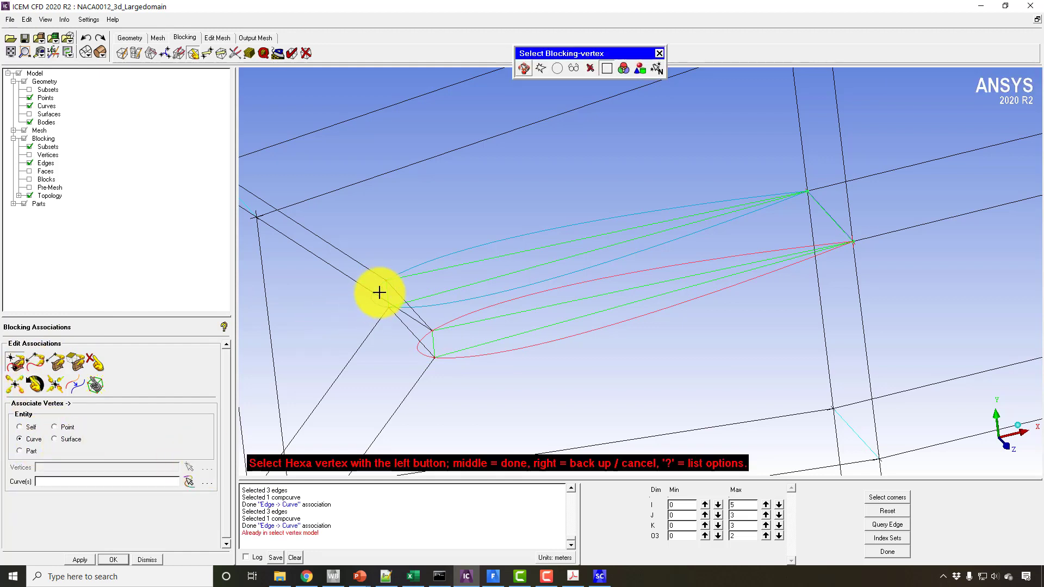
left_click(384, 287)
left_click(382, 310)
middle_click(389, 296)
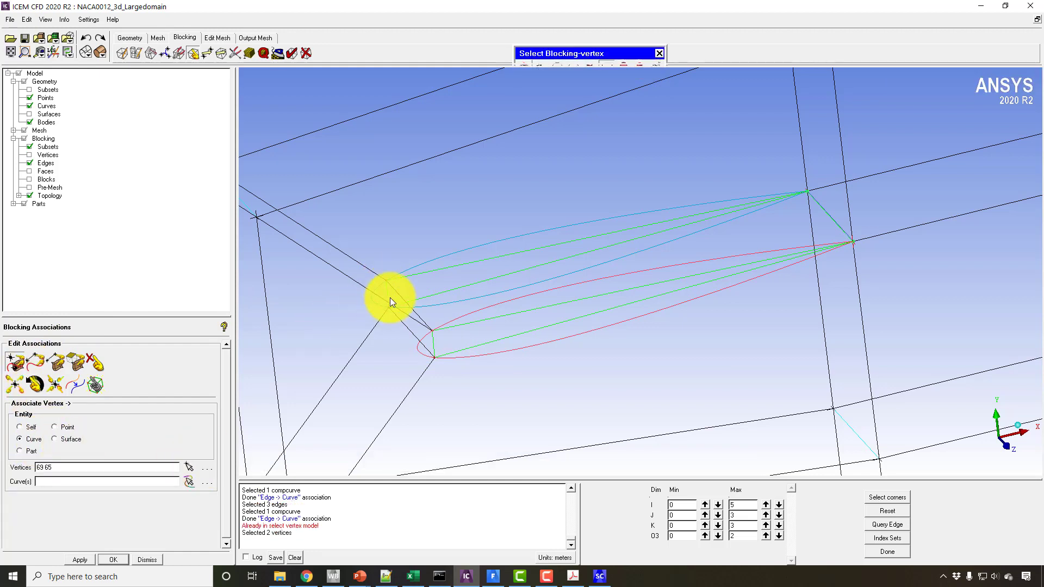
left_click(403, 272)
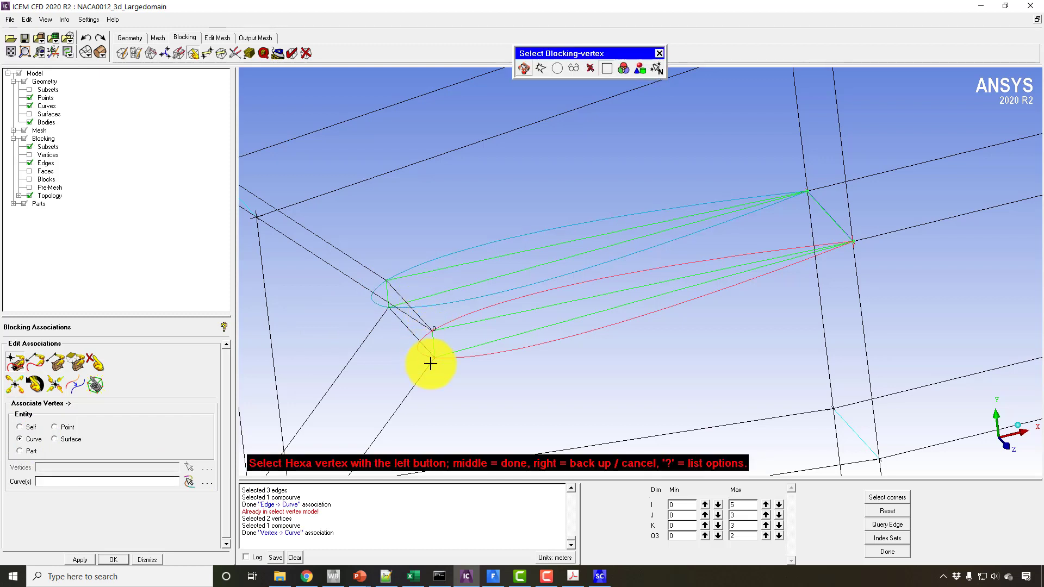
left_click(433, 360)
left_click(434, 329)
middle_click(438, 317)
left_click(442, 324)
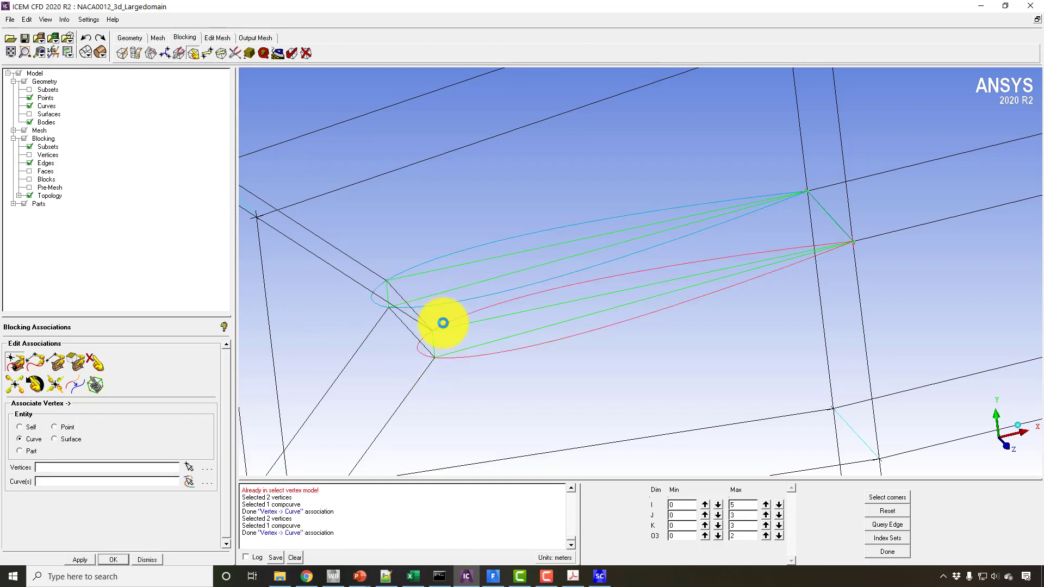
Step: Display the association arrows of the block edges and examine them around the airfoil's trailing edge
right_click(44, 165)
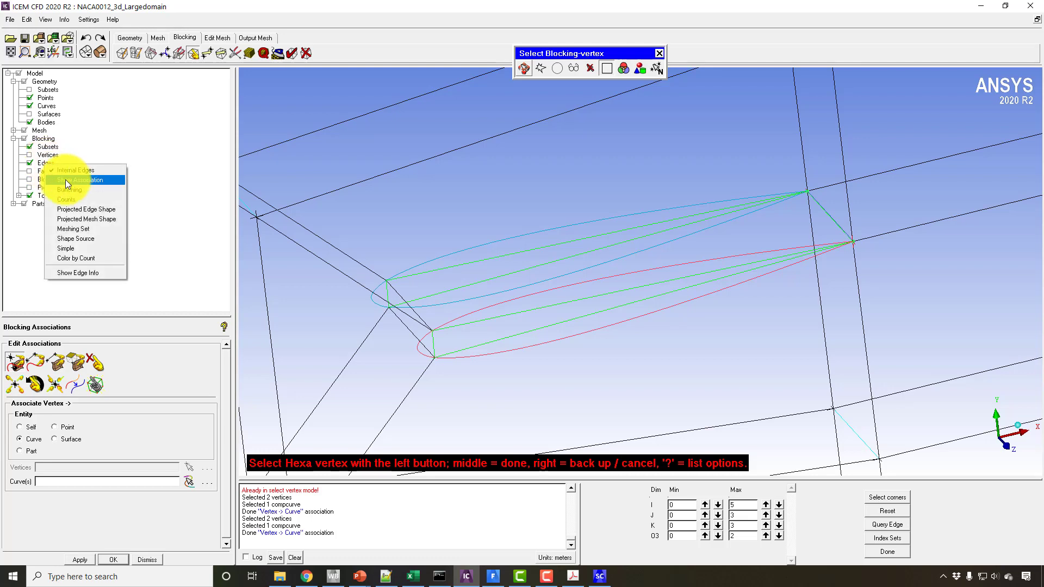
left_click(65, 180)
middle_click(507, 229)
left_click_drag(507, 230, 770, 299)
scroll(693, 248, "up", 10)
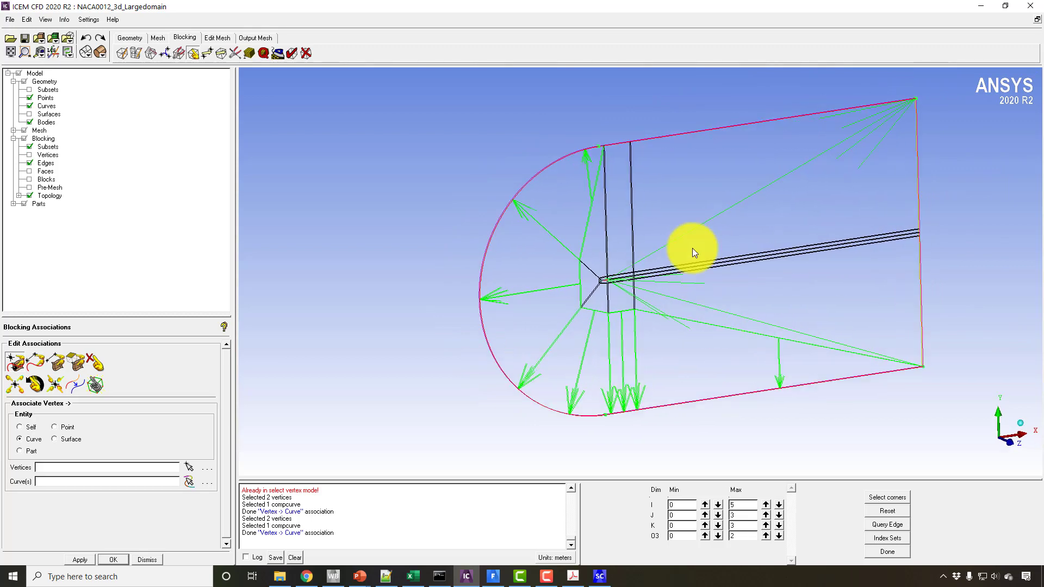
left_click_drag(572, 95, 533, 256)
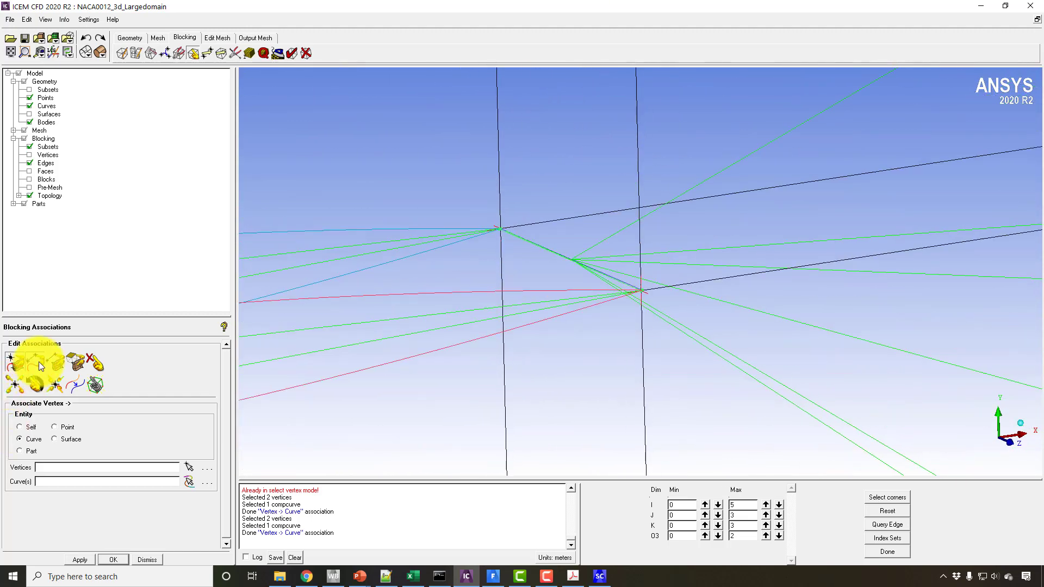
Step: Associate the spanwise block edge at the airfoil's trailing edge with the curve running along it
left_click(38, 361)
left_click(572, 259)
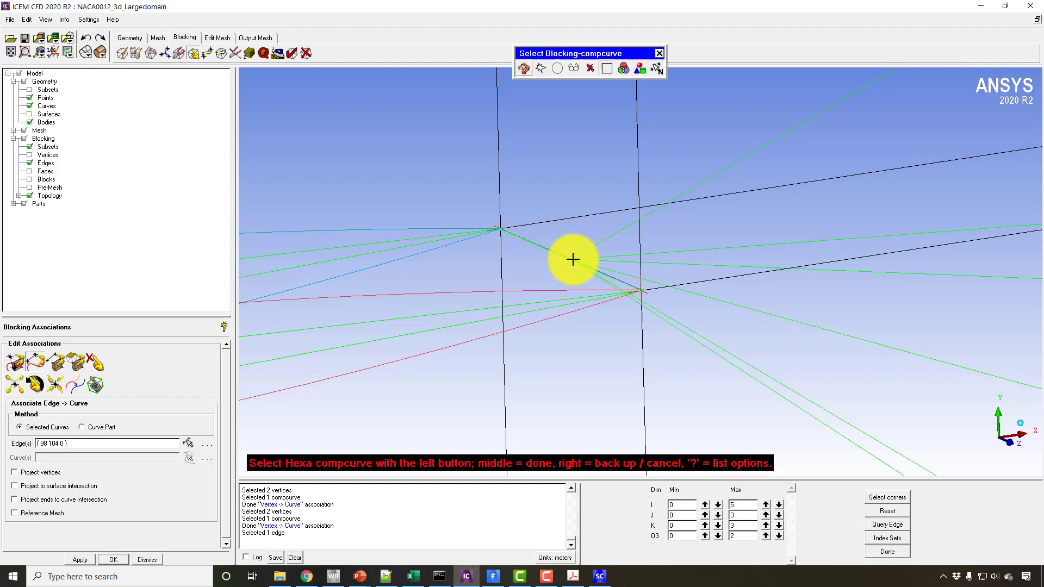
left_click(573, 260)
middle_click(573, 259)
middle_click(525, 260)
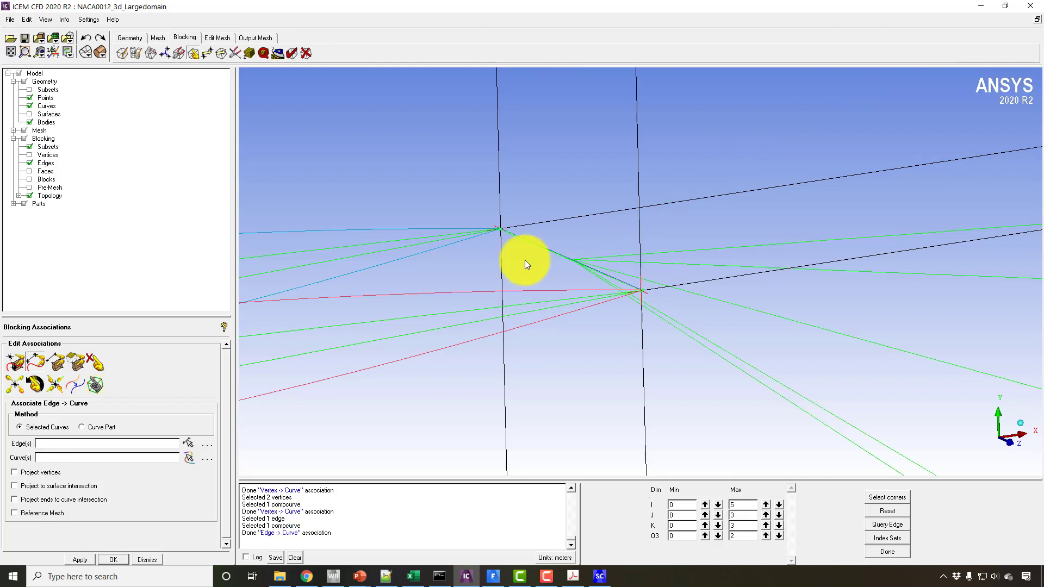
Step: Delete the stray point beside the airfoil's trailing edge and the spanwise curve that starts at it
left_click_drag(525, 264, 237, 348)
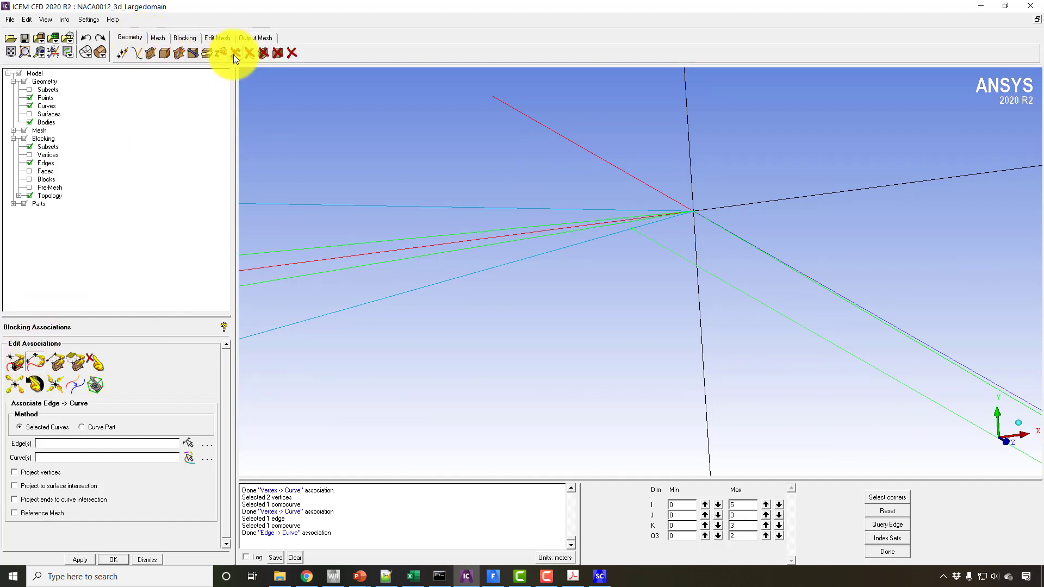
left_click(234, 53)
left_click(631, 253)
middle_click(631, 253)
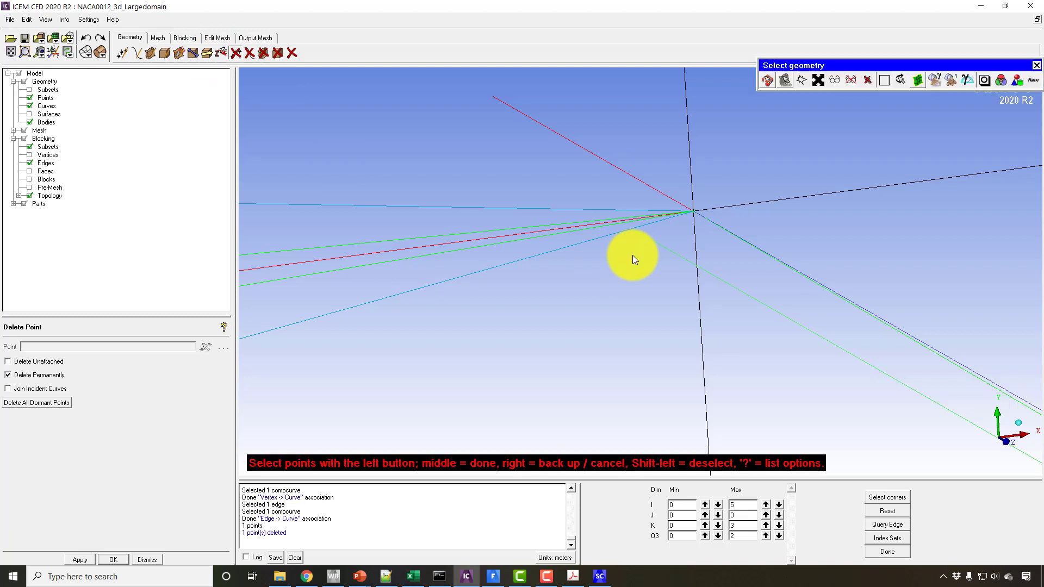
middle_click(269, 88)
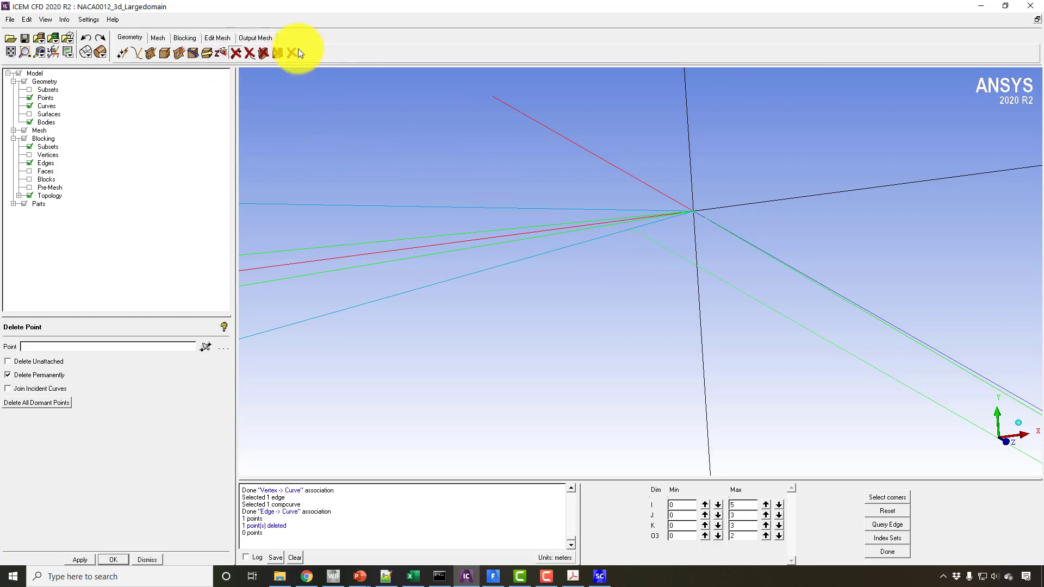
left_click(248, 53)
left_click(661, 247)
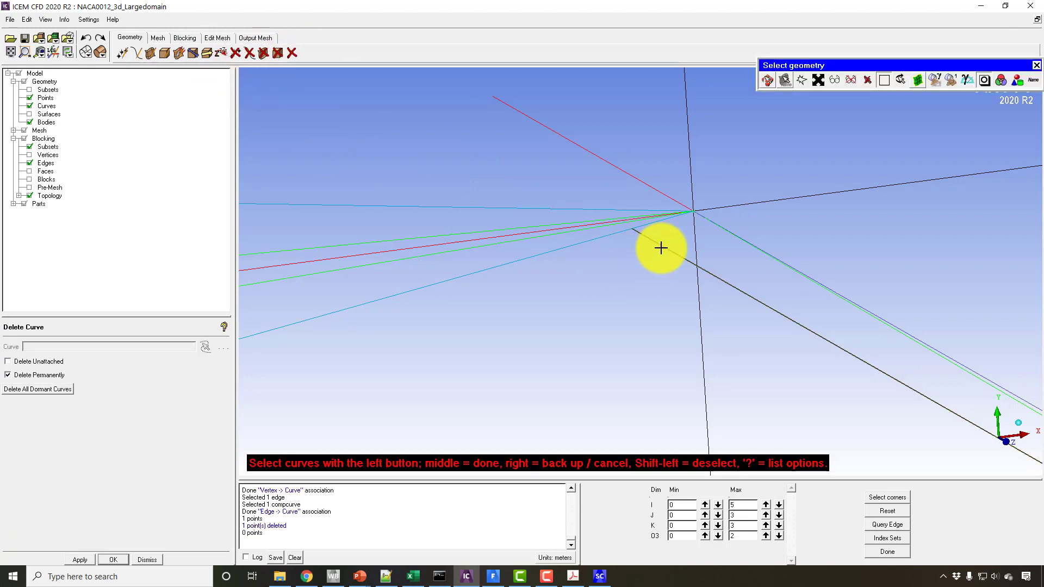
middle_click(661, 248)
Step: Hide the edge association arrows and delete the extra point at the other profile's trailing edge
left_click_drag(633, 279, 11, 86)
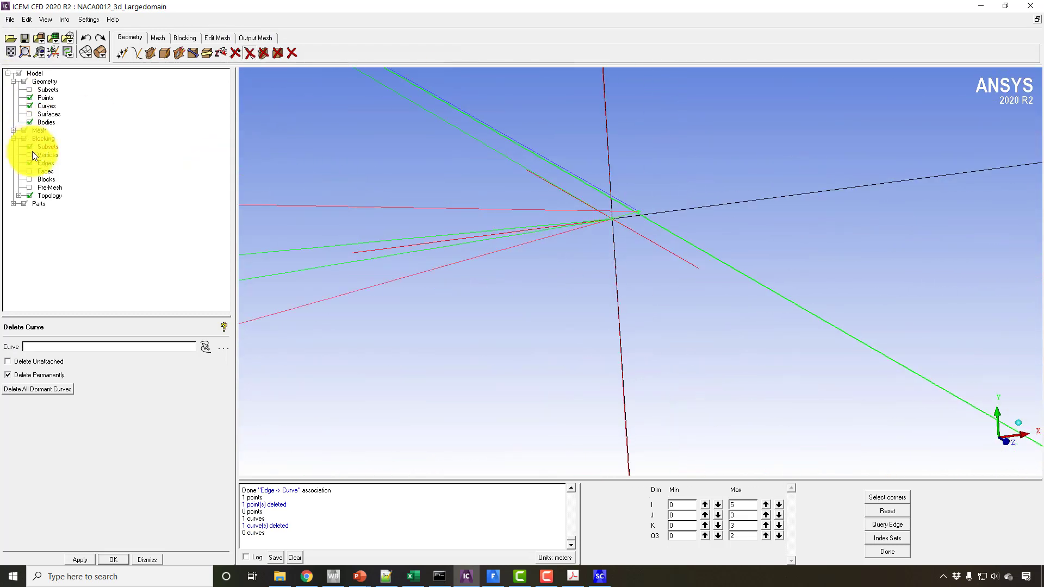
right_click(43, 162)
left_click(64, 175)
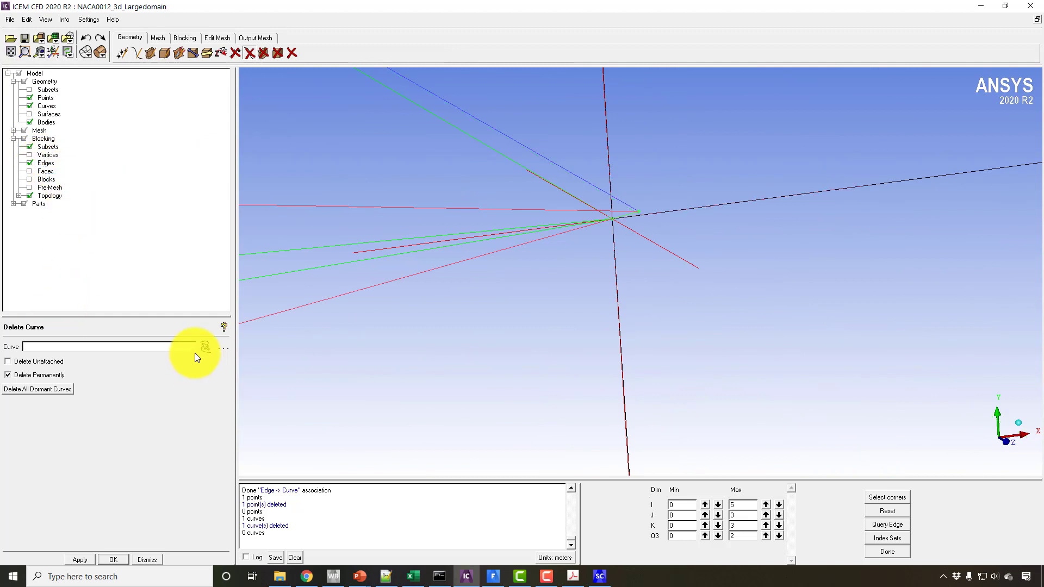
left_click(208, 346)
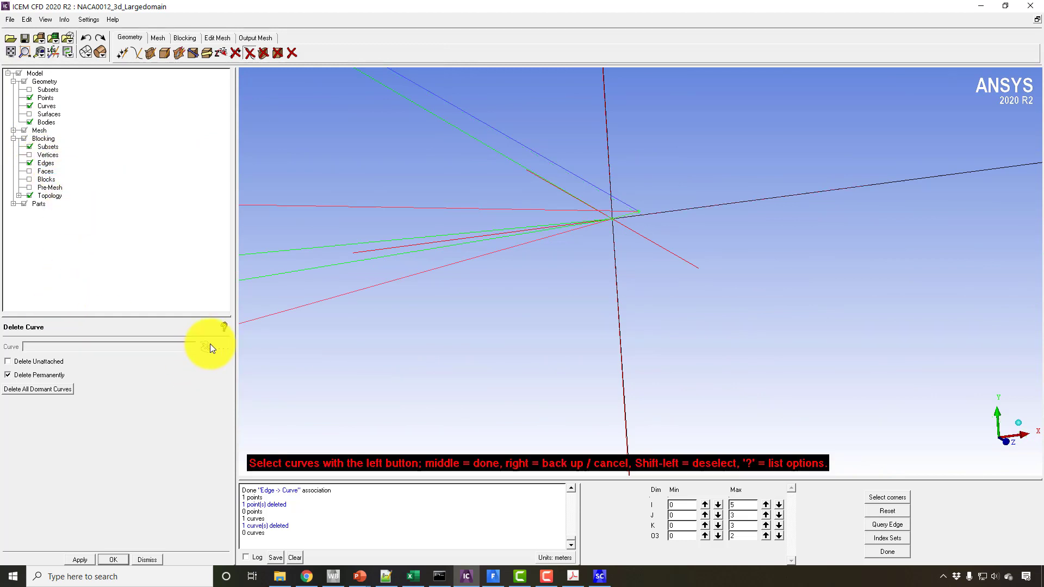
right_click(578, 197)
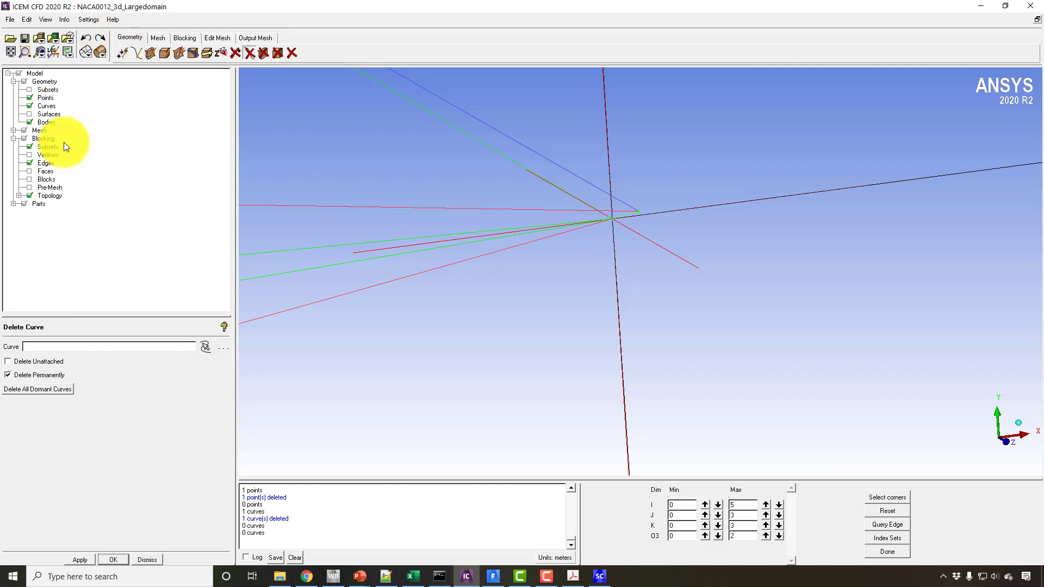
left_click(237, 52)
left_click(608, 223)
middle_click(607, 223)
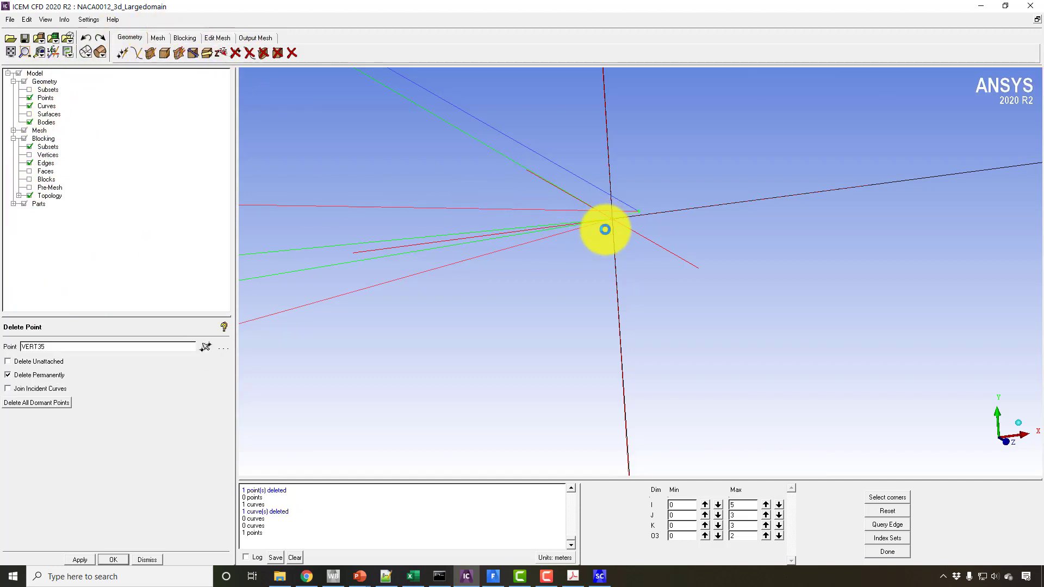
right_click(581, 231)
Step: Associate the two chordwise block edges meeting at this profile's trailing edge with the curves EDGE17 and EDGE13
left_click(173, 40)
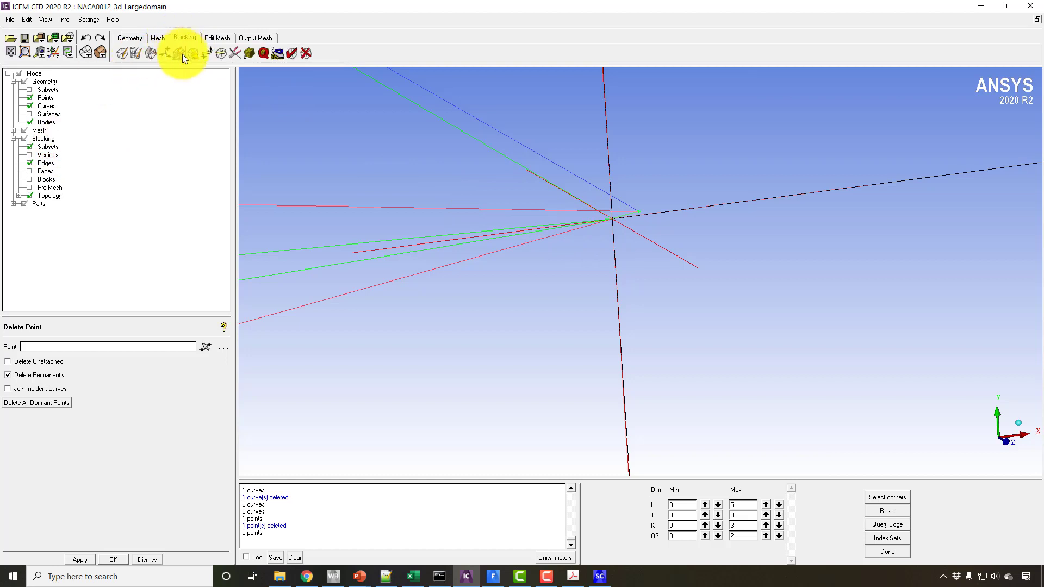
left_click(188, 54)
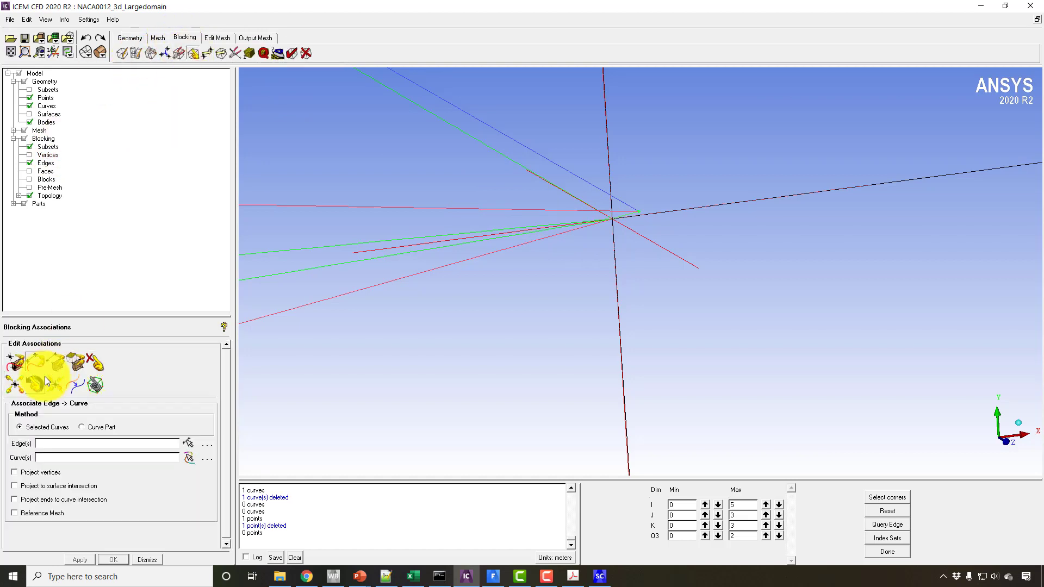
left_click(366, 241)
left_click(352, 260)
middle_click(354, 259)
left_click(374, 211)
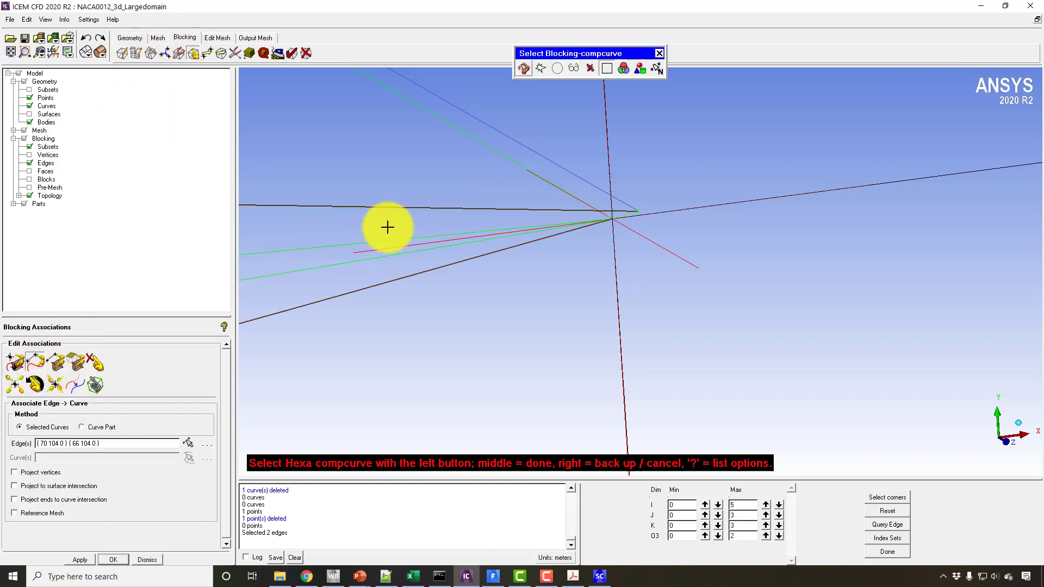
scroll(490, 218, "up", 1)
middle_click(618, 225)
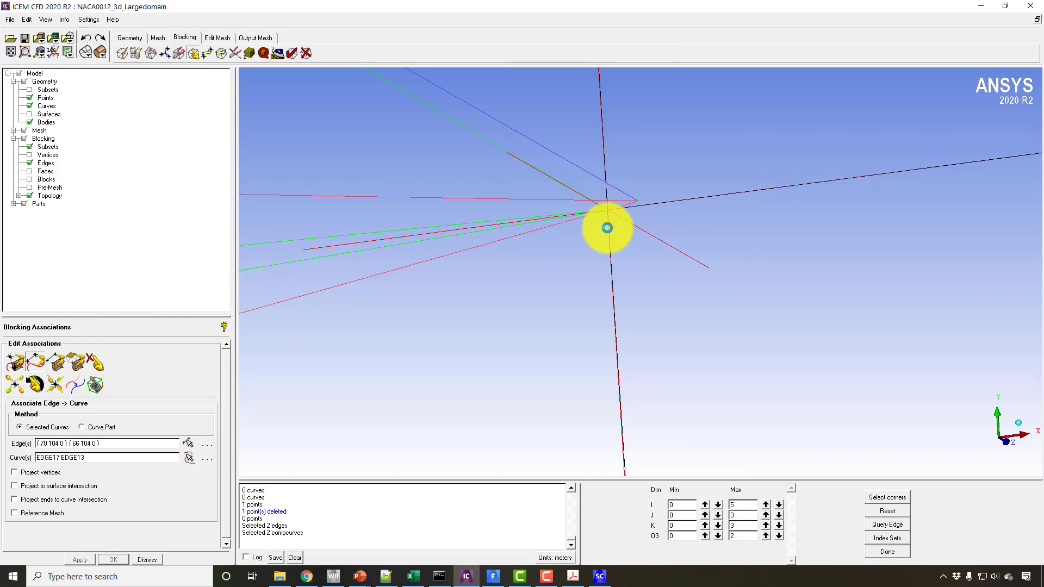
Step: Apply the pending association and associate the two chordwise block edges at the opposite profile's trailing edge with that profile's curve
middle_click(520, 260)
left_click_drag(520, 259, 446, 312)
left_click(33, 358)
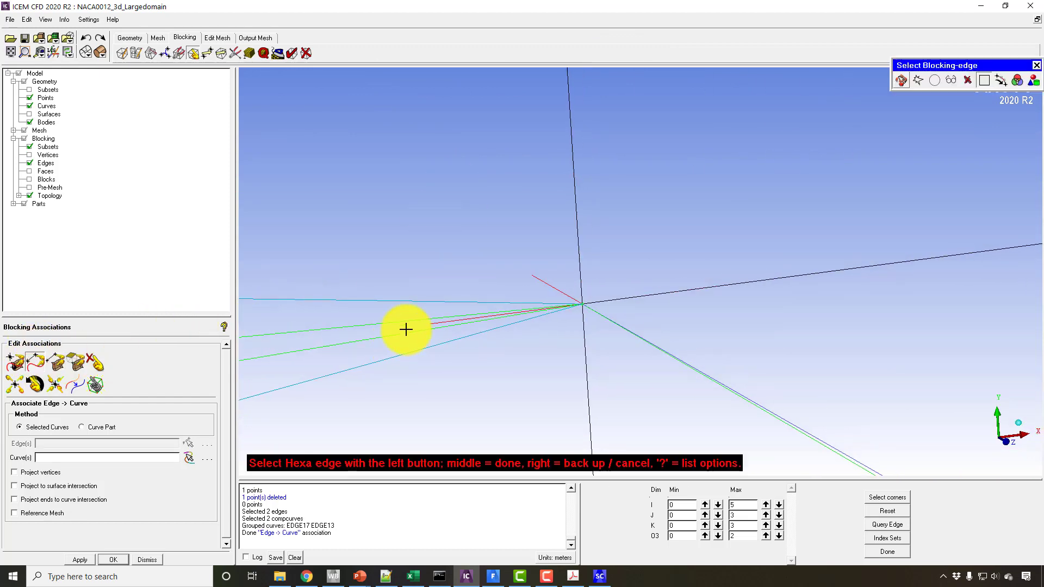
left_click(406, 329)
left_click(407, 324)
middle_click(407, 324)
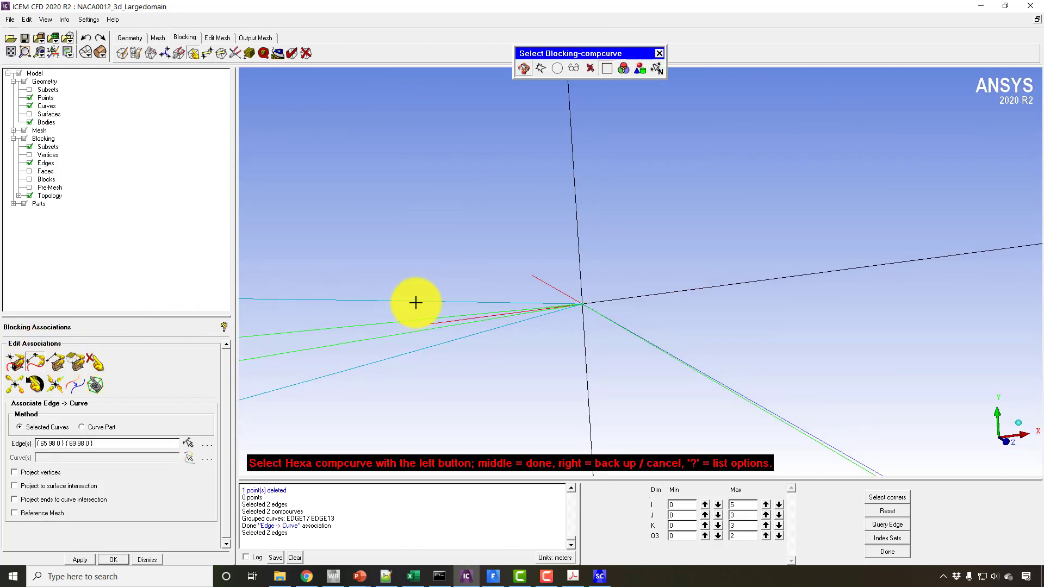
middle_click_drag(583, 322, 564, 331, "ctrl")
scroll(544, 344, "up", 3)
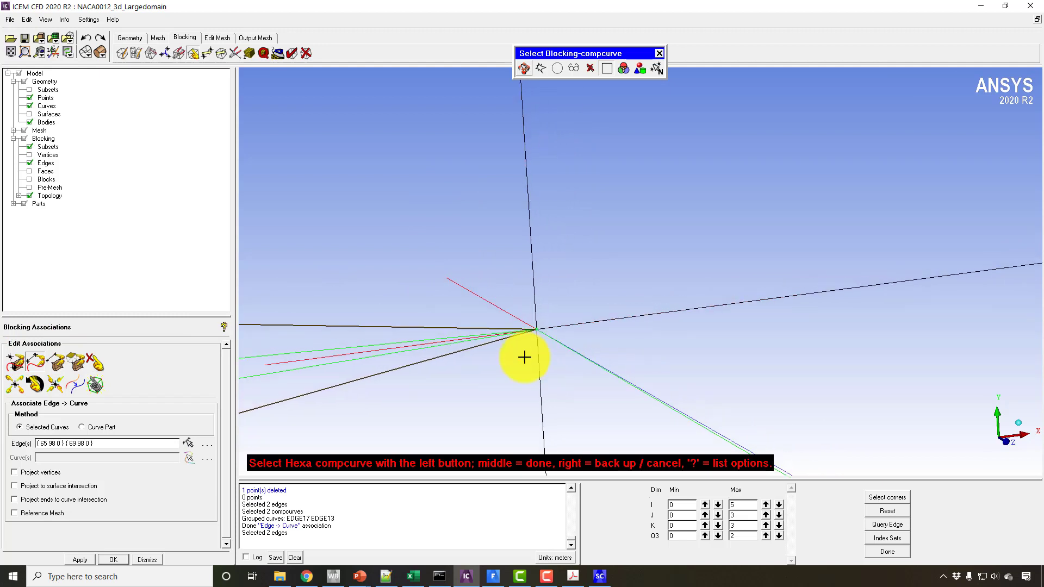
left_click(517, 357)
middle_click(513, 352)
Step: Associate the nearer profile's leading-edge block edge and its two chordwise edges with that profile's airfoil curve
scroll(479, 365, "down", 6)
middle_click(472, 372)
scroll(476, 389, "down", 8)
scroll(479, 402, "up", 12)
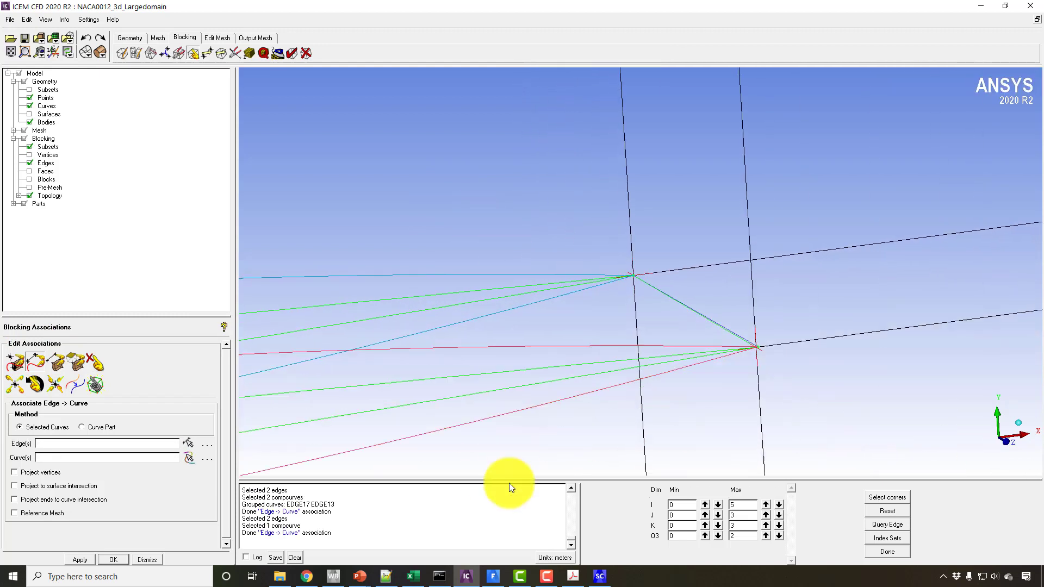
scroll(517, 353, "up", 3)
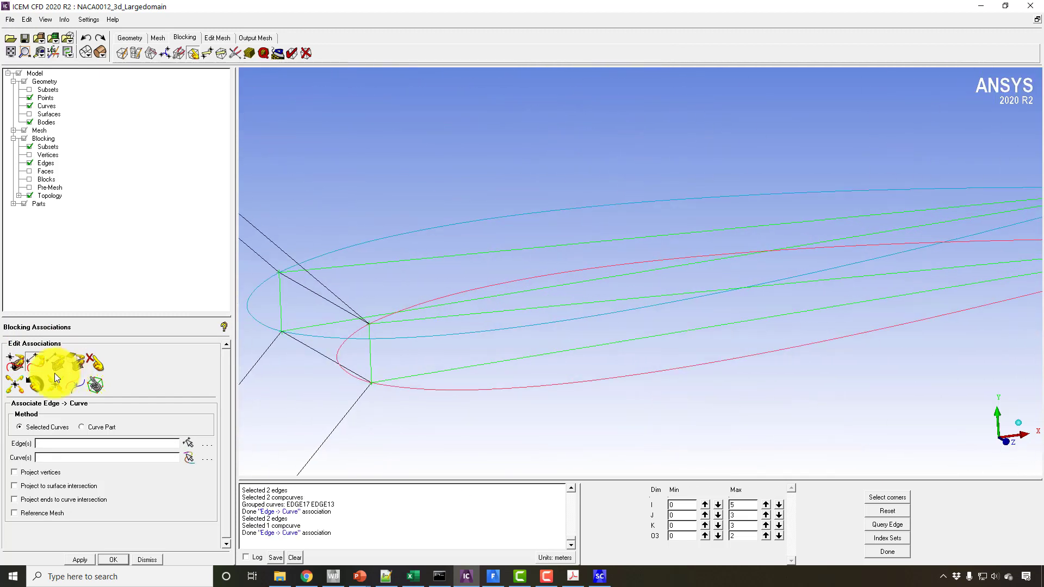
left_click(35, 361)
left_click(371, 350)
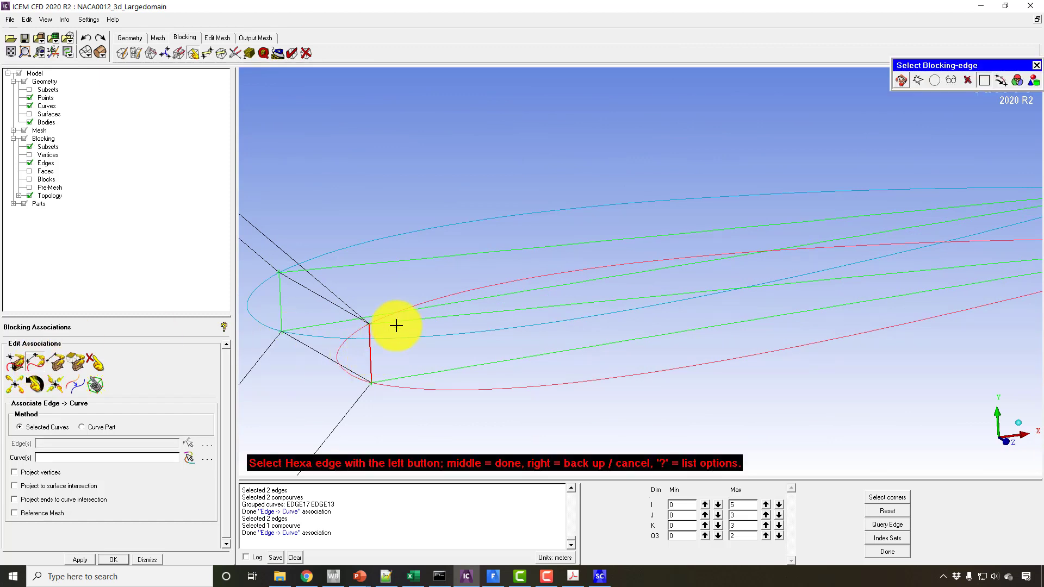
left_click(400, 321)
left_click(413, 375)
middle_click(403, 370)
left_click(337, 354)
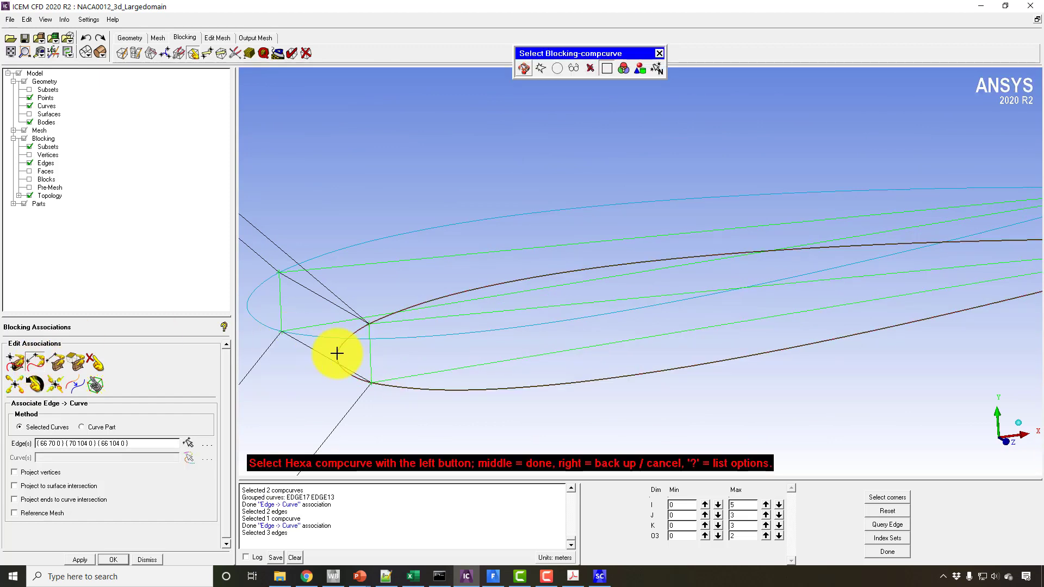
middle_click(337, 354)
Step: Display the edge association arrows across the domain and limit the displayed blocks to a maximum O3 index of 0
left_click_drag(499, 358, 579, 401)
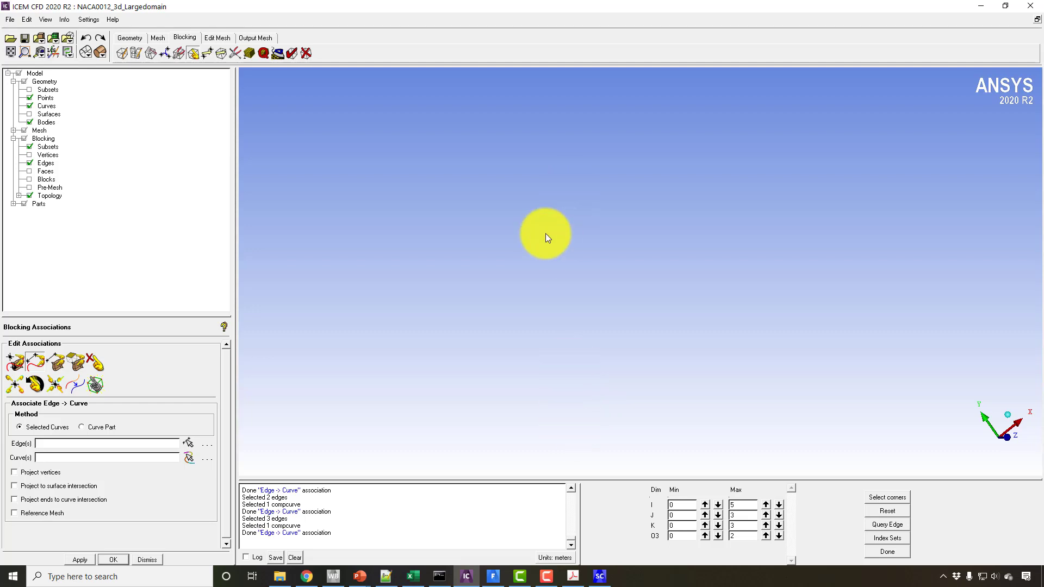
left_click(10, 52)
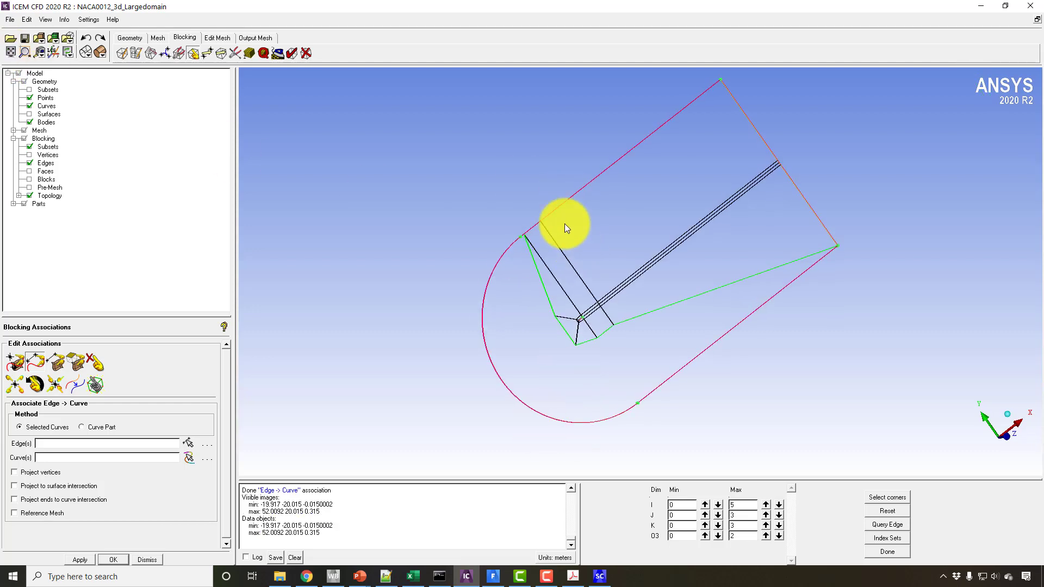
scroll(395, 237, "up", 3)
right_click(41, 162)
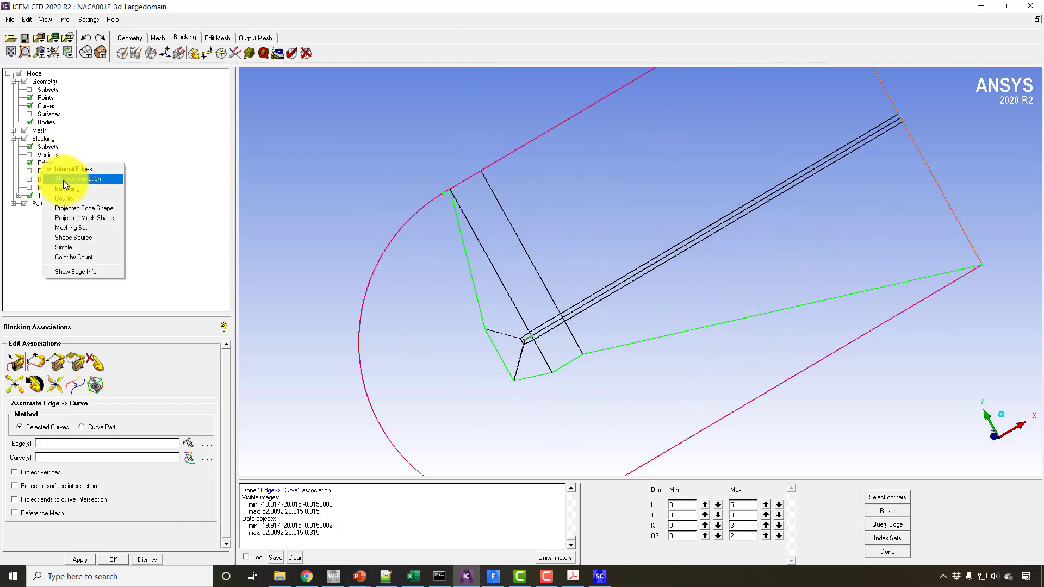
left_click(63, 181)
left_click_drag(448, 311, 633, 263)
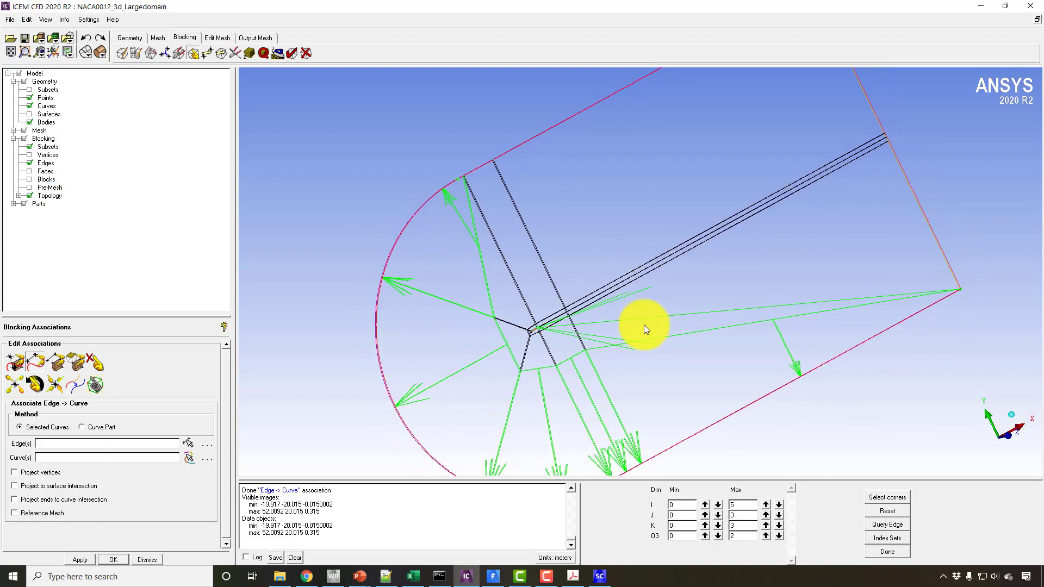
scroll(601, 236, "up", 5)
left_click_drag(429, 220, 361, 239)
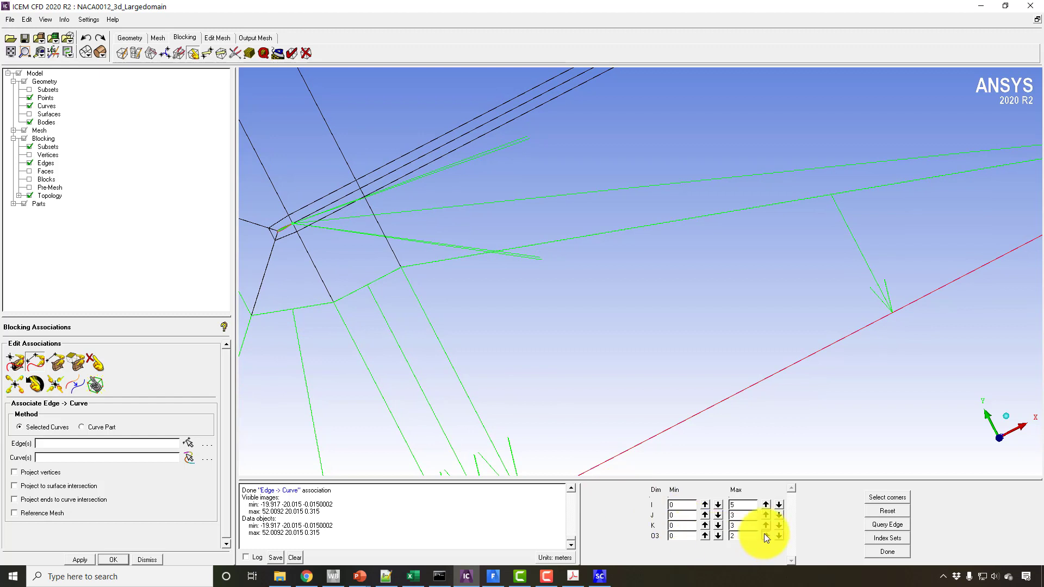
left_click(779, 536)
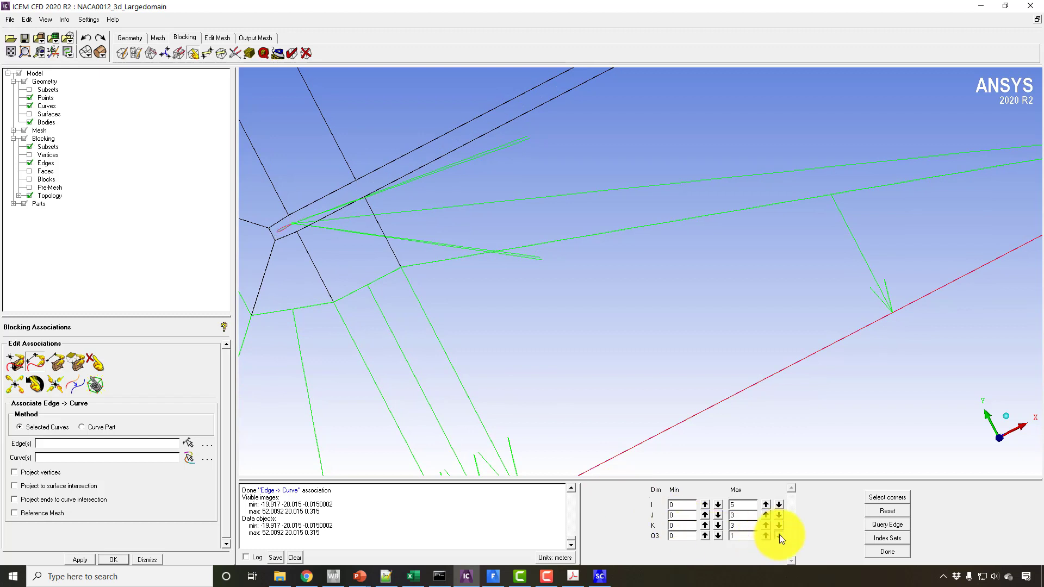
left_click(779, 535)
left_click_drag(433, 241, 513, 221)
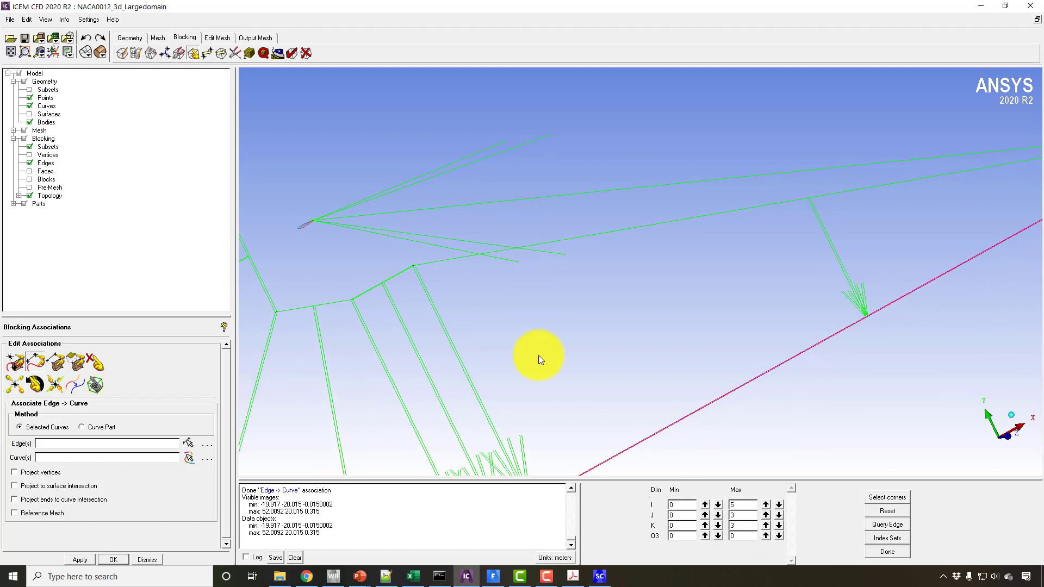
Step: Associate both block vertices at the outlet's lower corner with the geometry points located there
scroll(514, 256, "down", 5)
left_click_drag(515, 257, 712, 185)
middle_click_drag(712, 184, 483, 413)
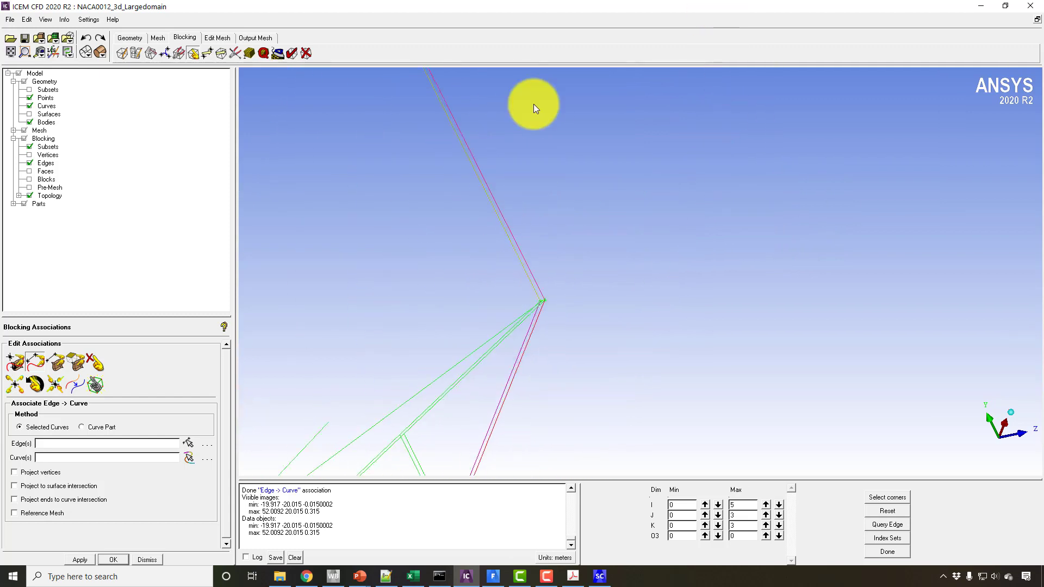
right_click_drag(533, 103, 459, 392)
middle_click_drag(459, 393, 626, 304)
right_click_drag(500, 245, 470, 441)
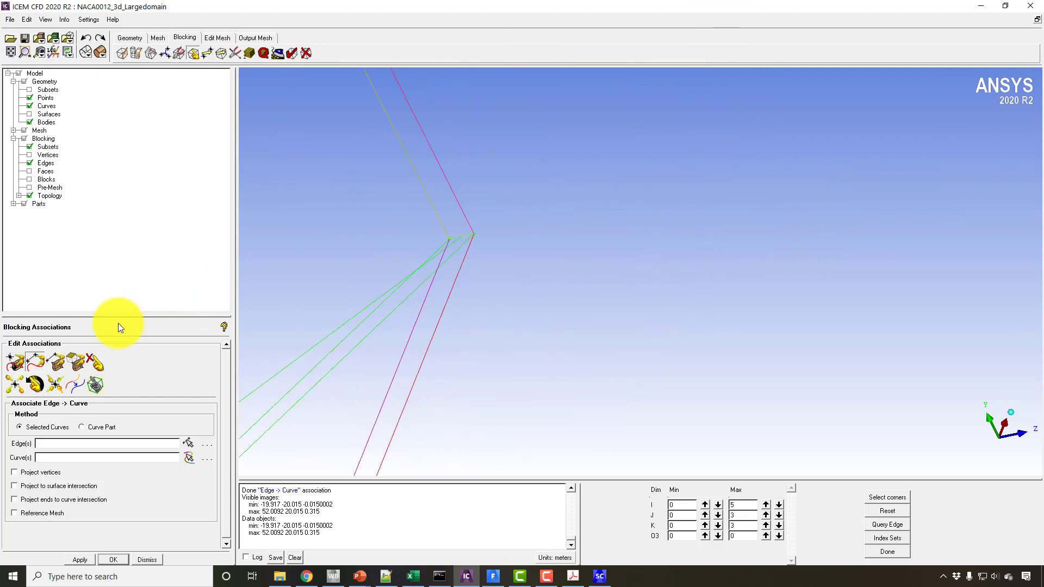
left_click(22, 360)
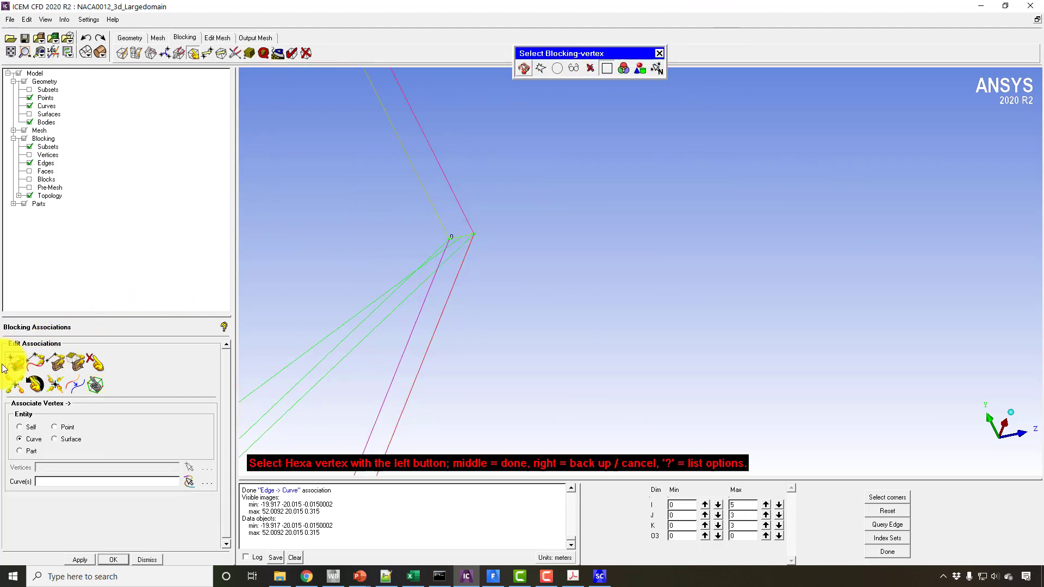
left_click(55, 426)
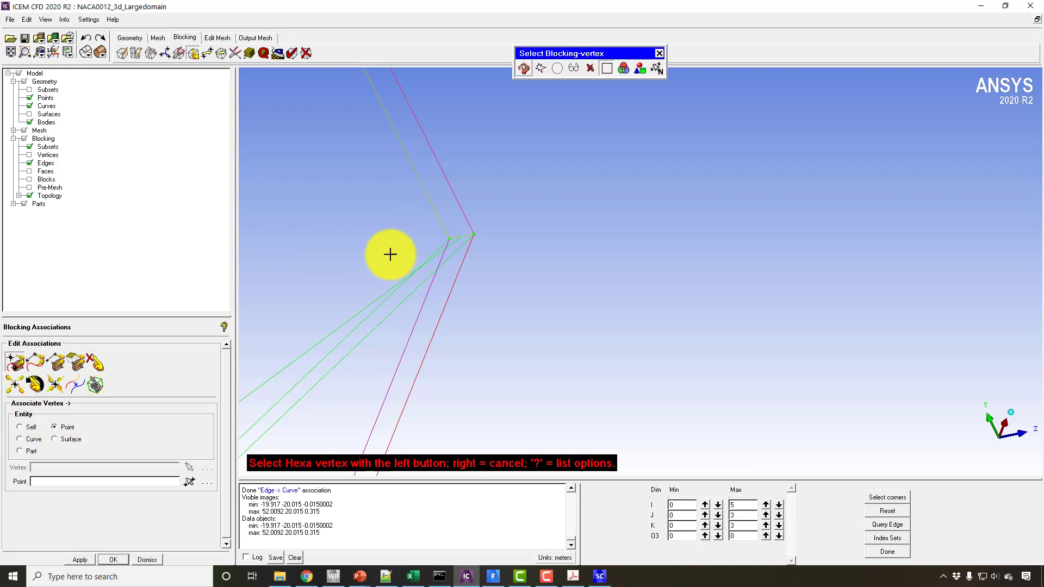
left_click(450, 236)
left_click(451, 236)
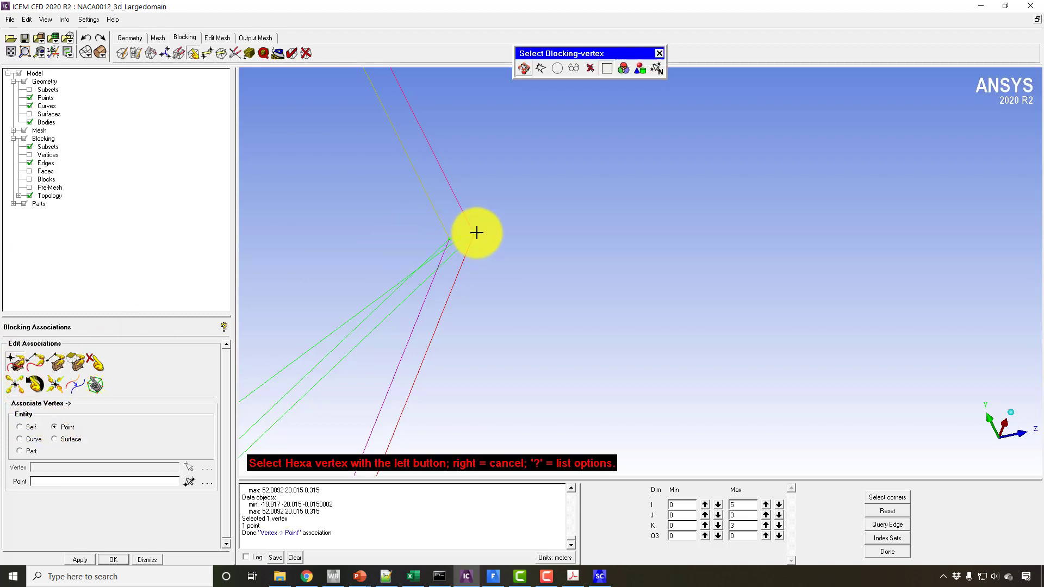
left_click(477, 232)
left_click(437, 239)
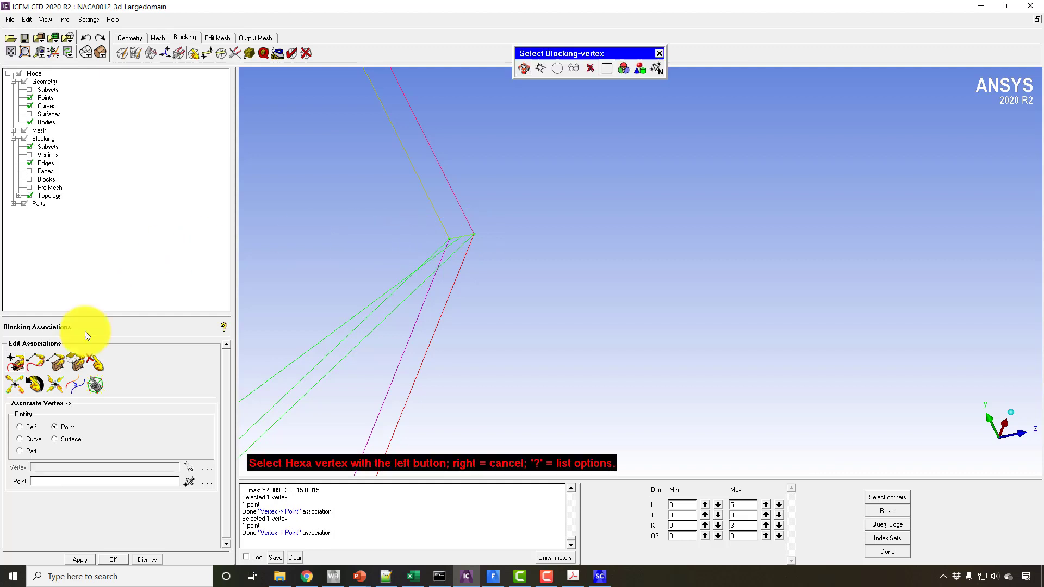
Step: Associate the spanwise block edge at the outlet's lower corner with the short curve running along it
left_click(41, 358)
left_click(469, 233)
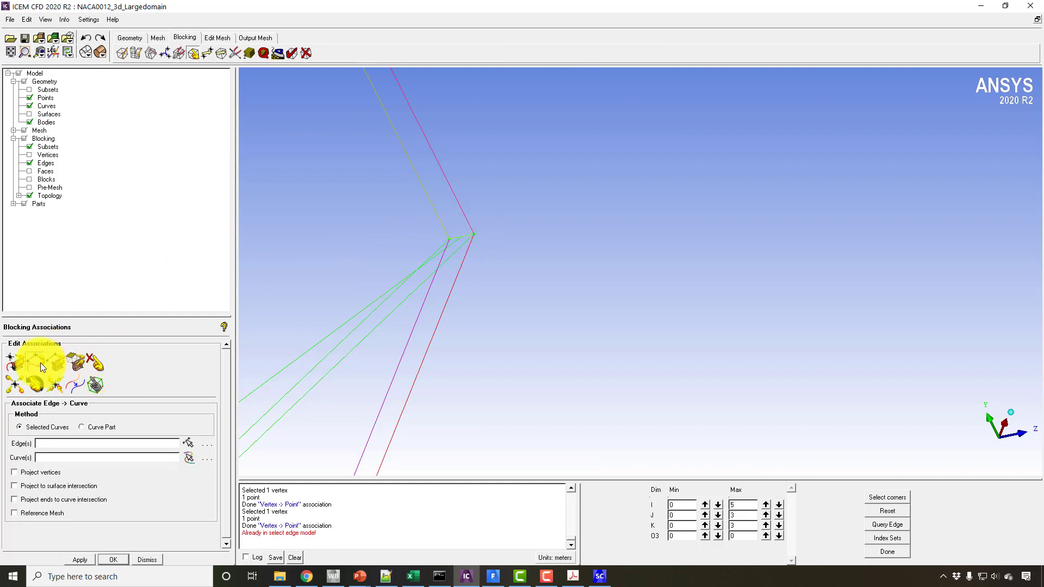
left_click(458, 235)
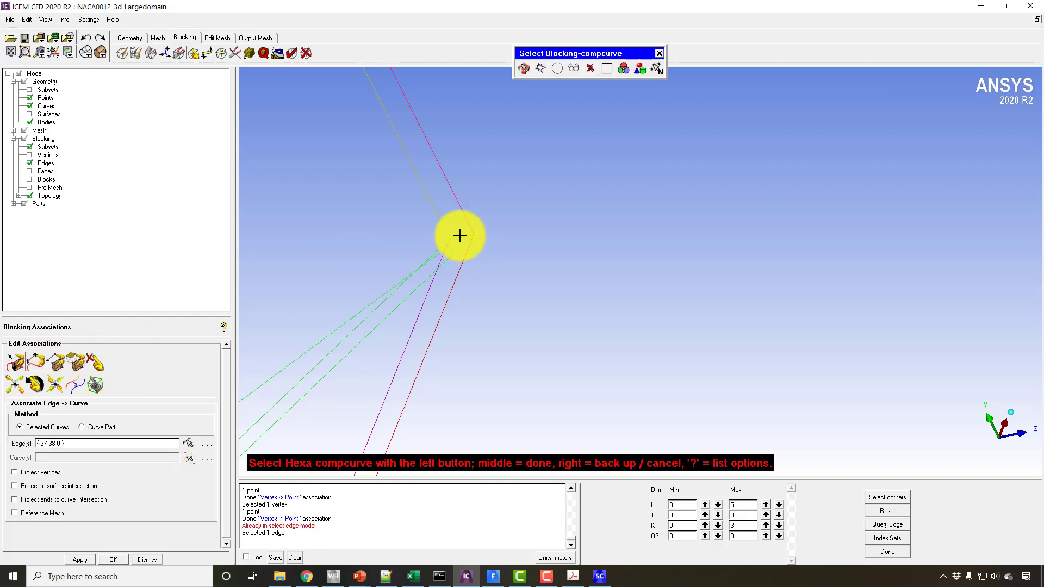
left_click(459, 235)
middle_click(386, 235)
middle_click(370, 236)
Step: Associate both block vertices at the outlet's upper corner with their coinciding geometry points
right_click_drag(314, 378, 406, 174)
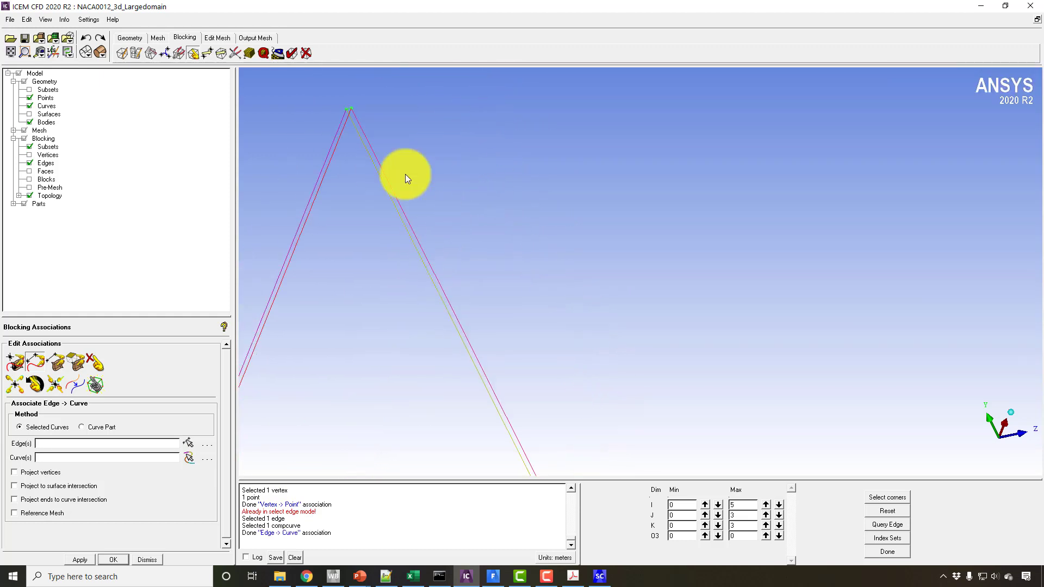
middle_click_drag(405, 174, 444, 246)
left_click(16, 363)
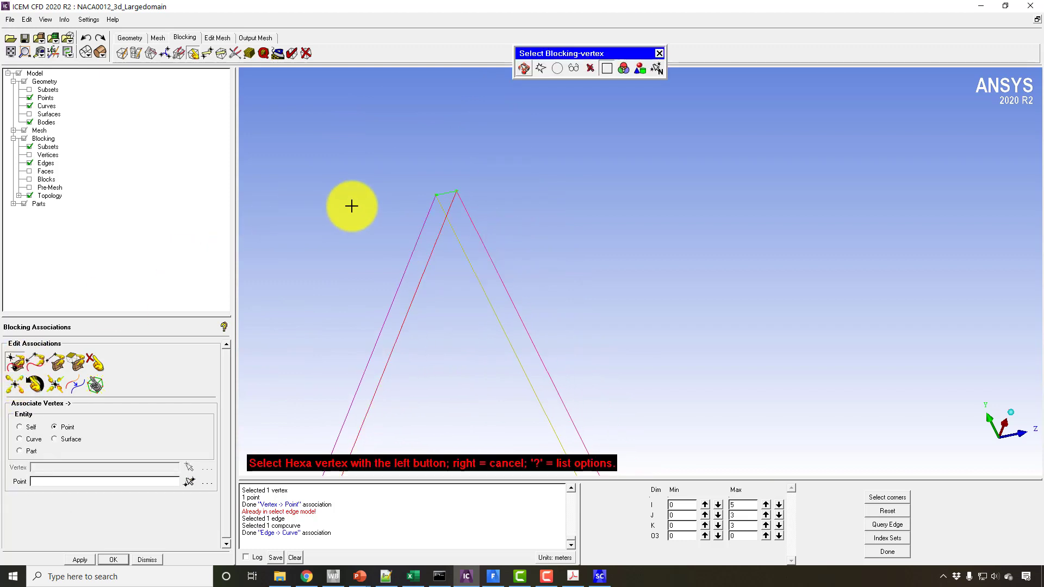
left_click(444, 195)
left_click(443, 195)
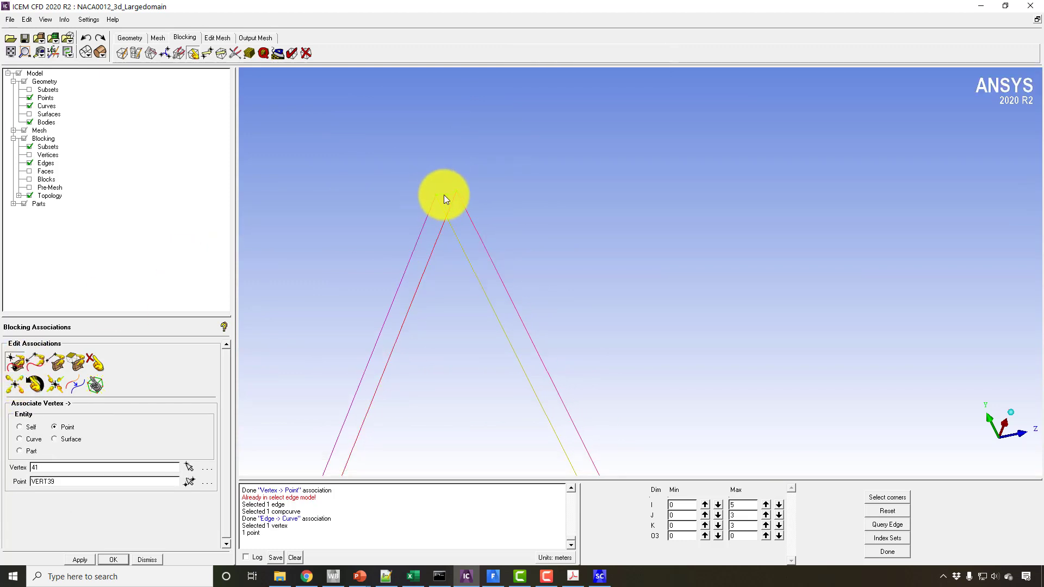
middle_click(444, 194)
left_click(458, 191)
left_click(478, 198)
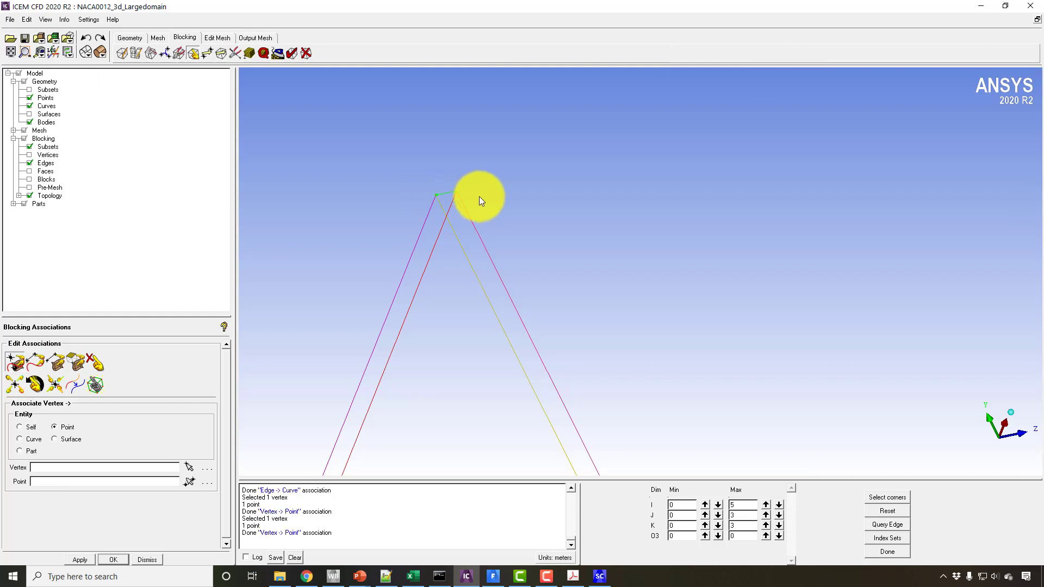
middle_click(477, 197)
Step: Associate the spanwise block edge at the outlet's upper corner with the curve joining the two corner points
left_click(37, 363)
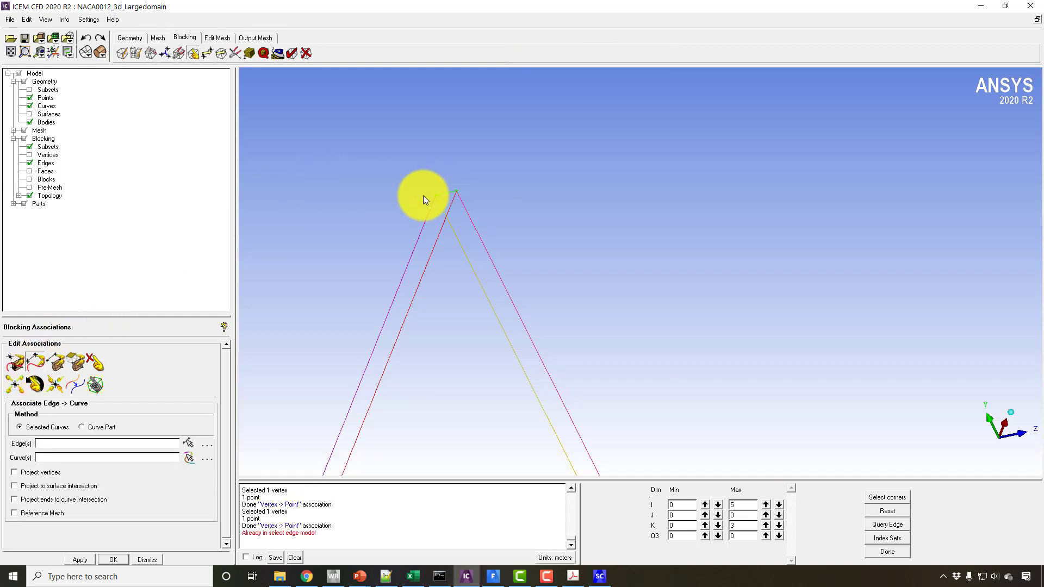
left_click(192, 441)
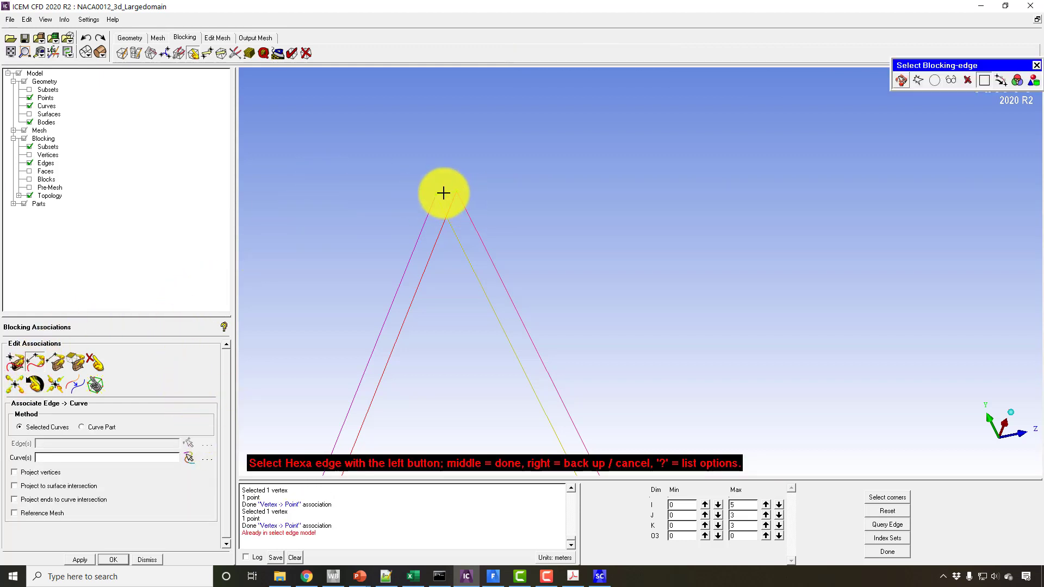
left_click(445, 192)
middle_click(444, 193)
left_click(444, 193)
middle_click(443, 193)
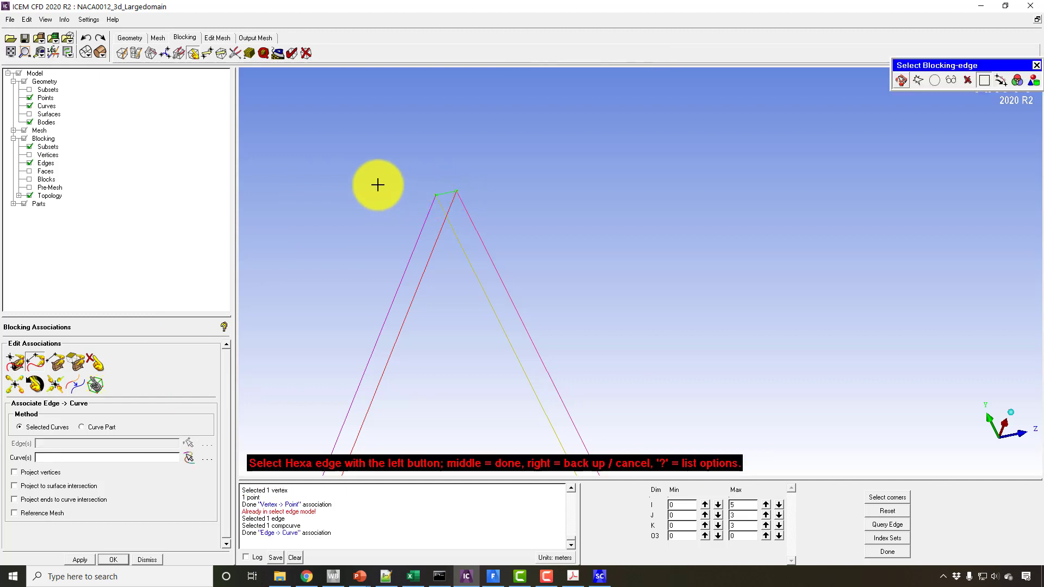
Step: Snap the four pairs of misplaced vertices onto the front and lower outer boundary, and reset the block index range
middle_click_drag(327, 362, 479, 424)
left_click_drag(479, 424, 451, 237)
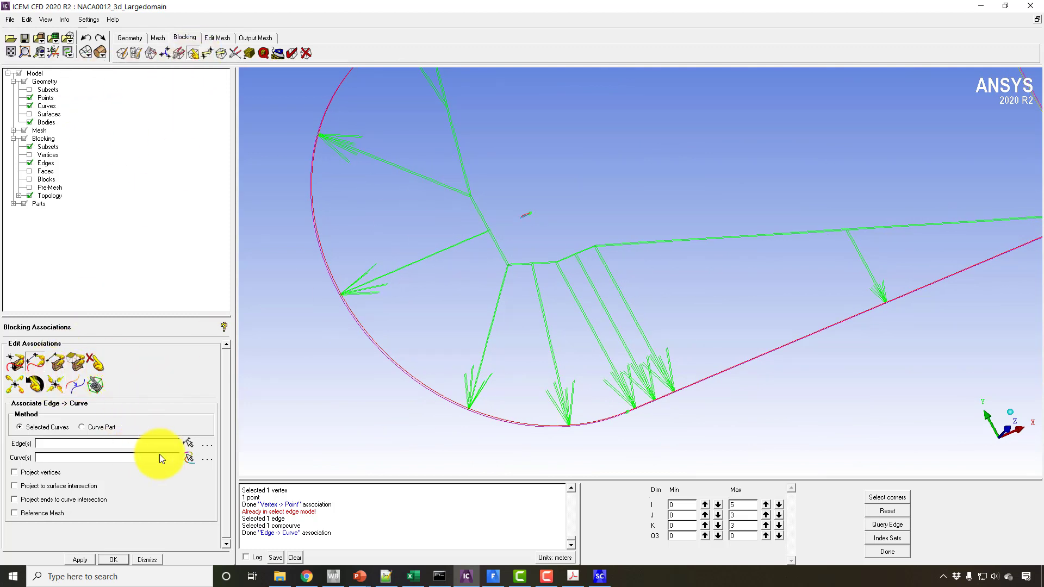
left_click(54, 384)
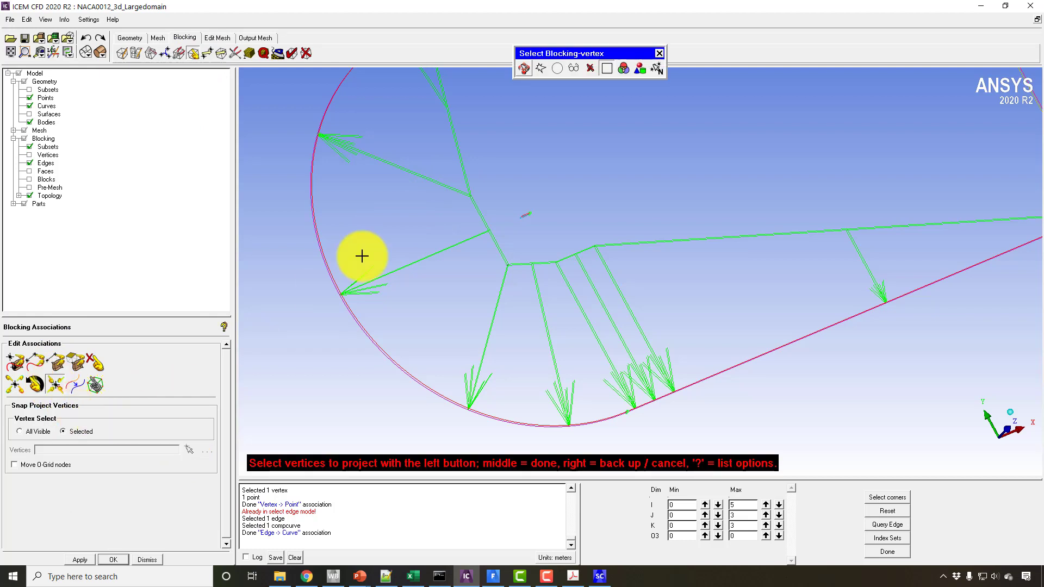
middle_click(478, 210)
middle_click(512, 278)
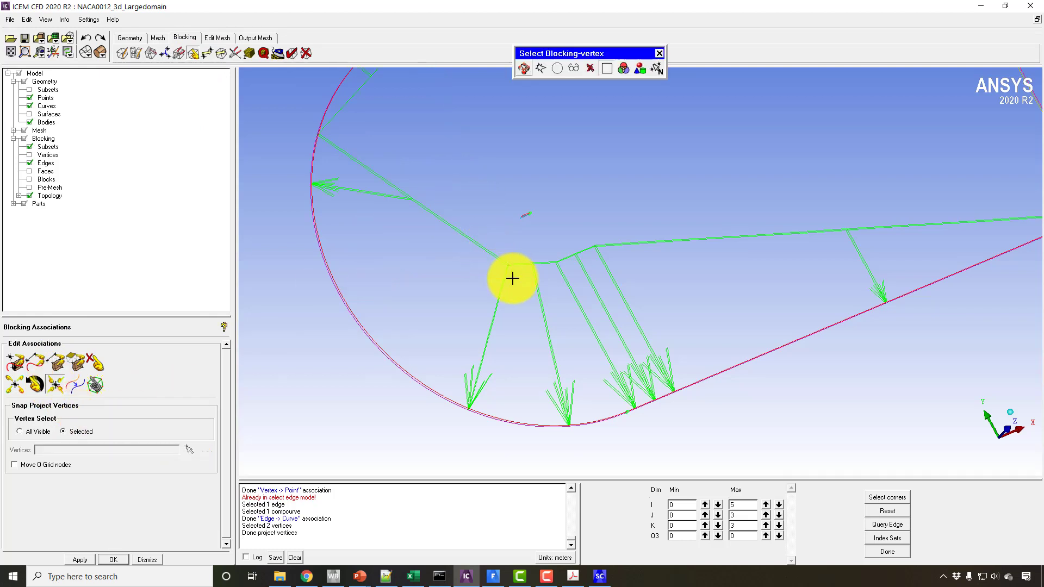
middle_click(566, 253)
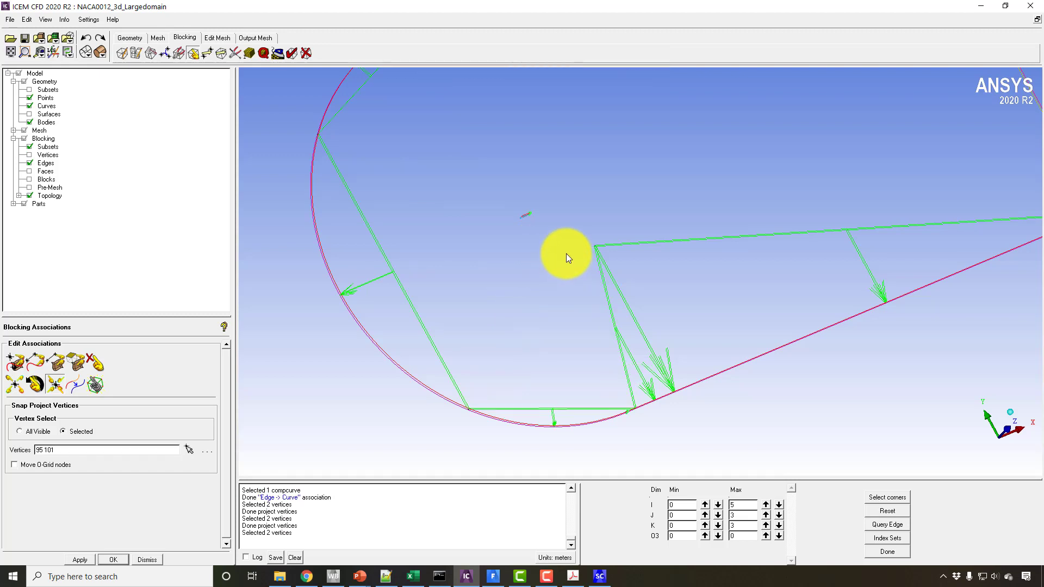
middle_click(607, 261)
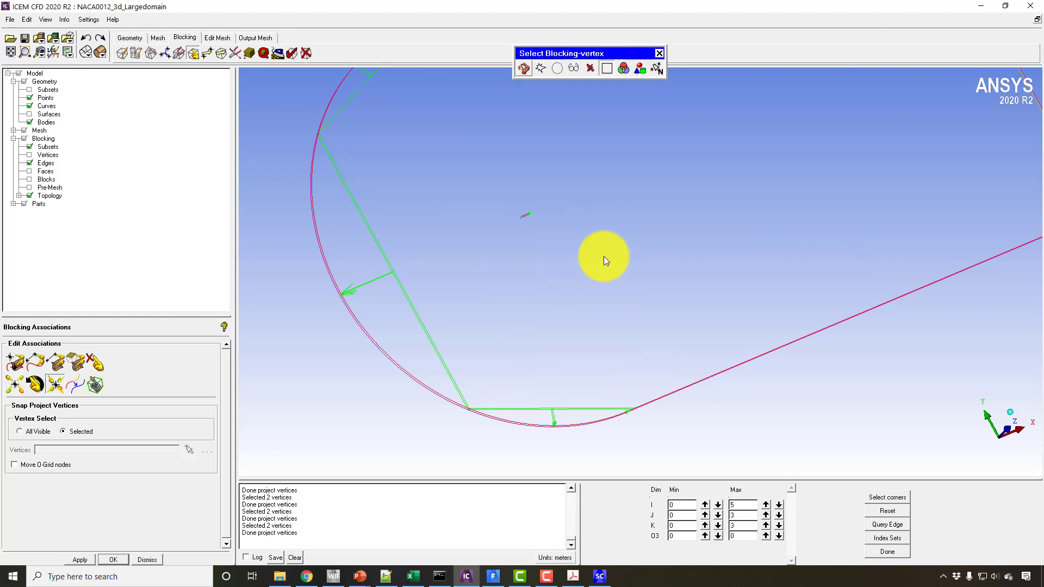
middle_click(603, 256)
scroll(566, 283, "down", 3)
left_click(901, 510)
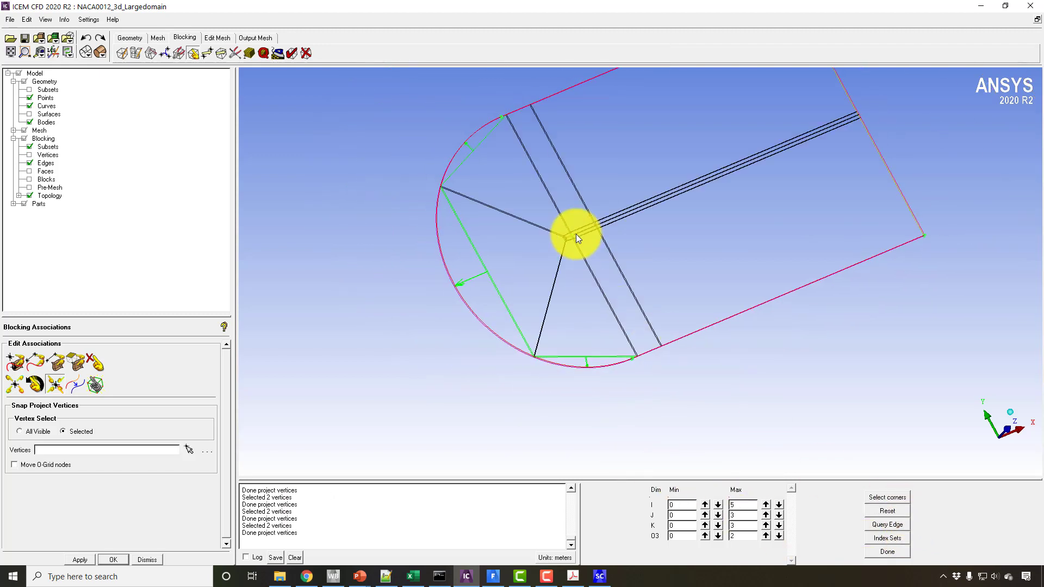
Step: Enable the pre-mesh display and recompute the mesh, focusing on the blocks around the airfoil
scroll(553, 297, "up", 10)
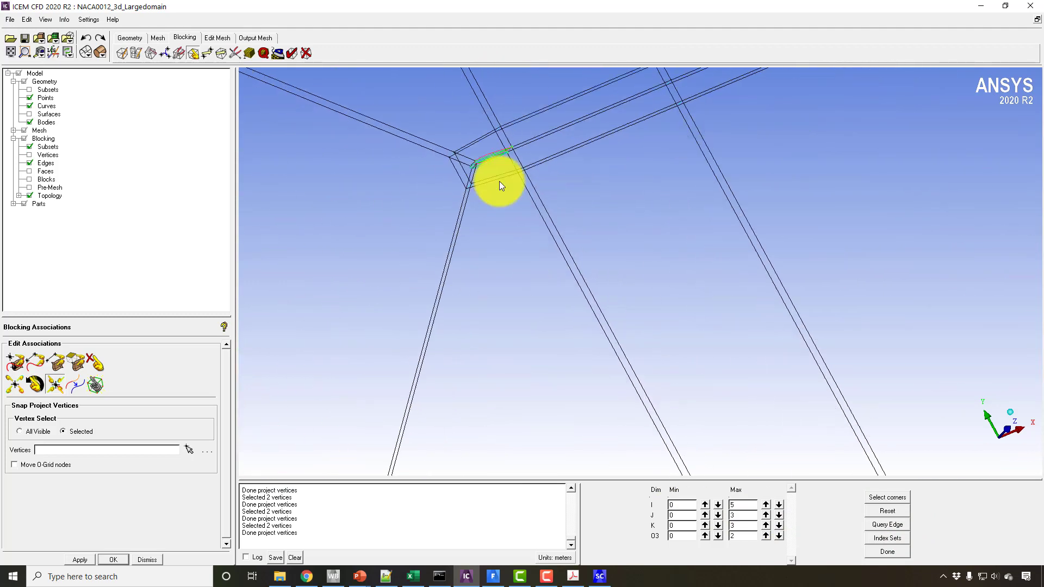
left_click_drag(561, 280, 307, 315)
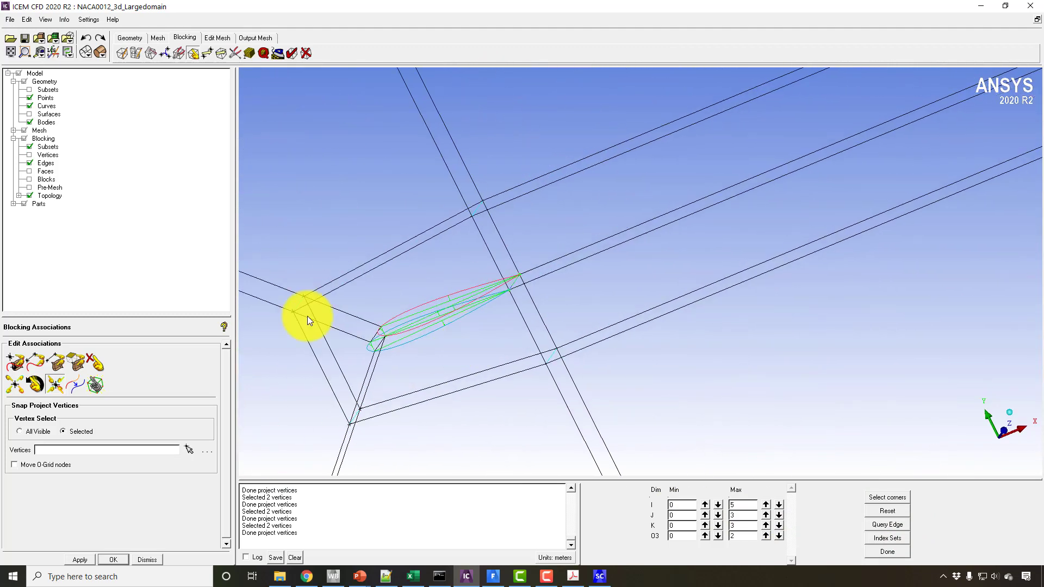
left_click(30, 187)
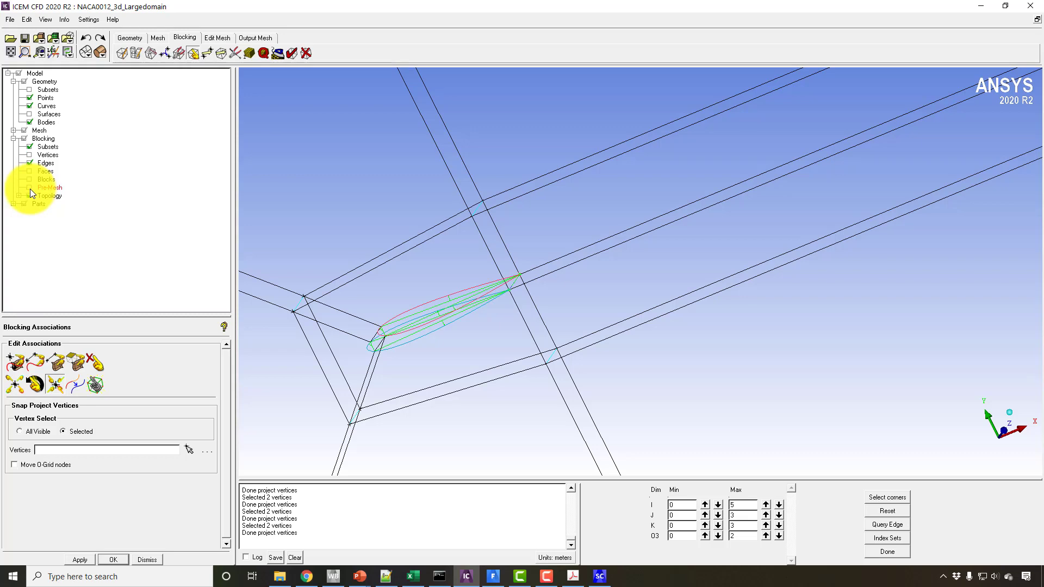
left_click(422, 353)
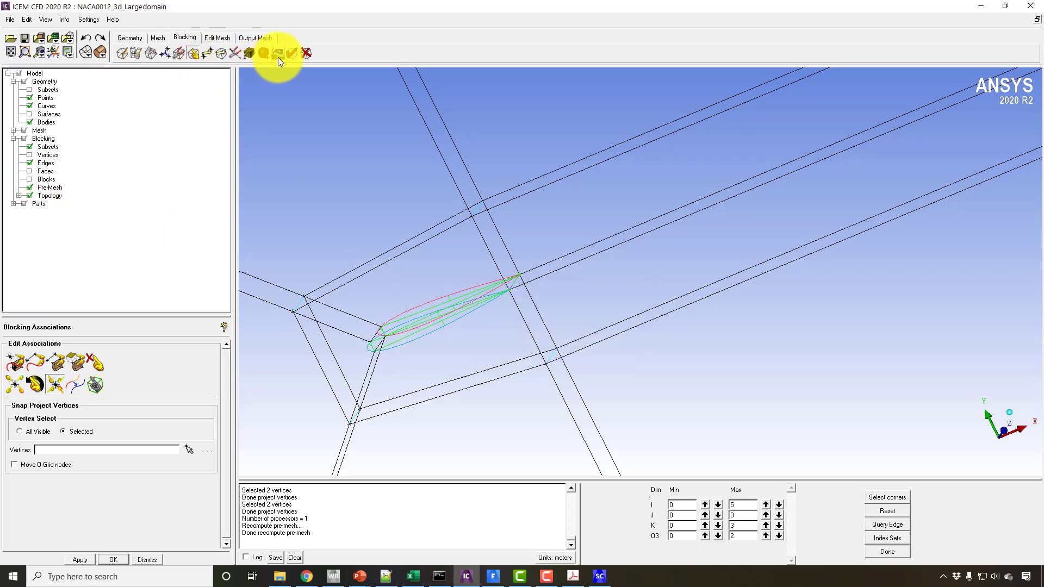
Step: Check the pre-mesh quality by Determinant 2x2x2 and examine the cells in the 0 to 0.05 range near the trailing edge
left_click(264, 55)
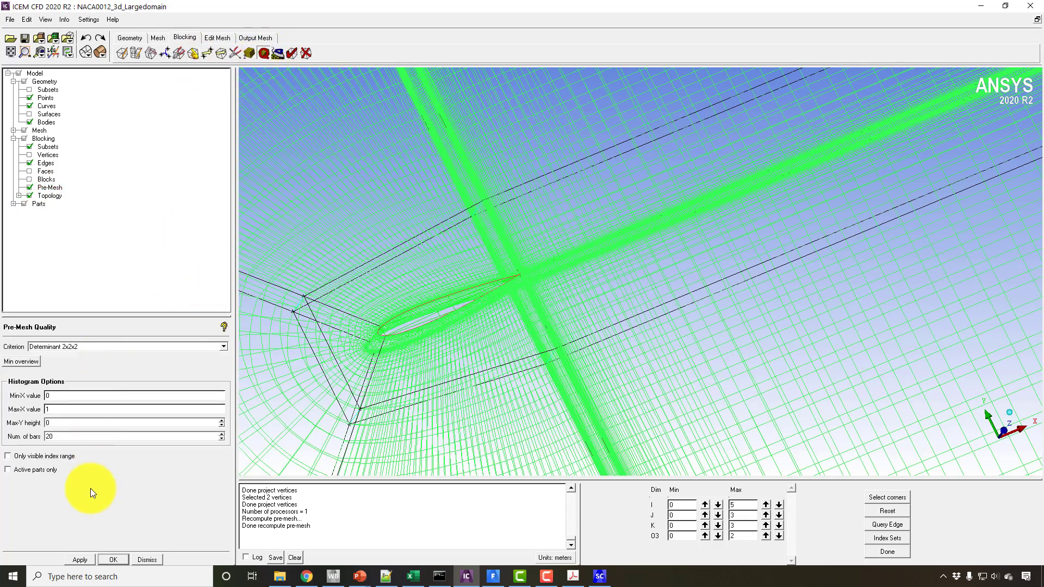
left_click(84, 562)
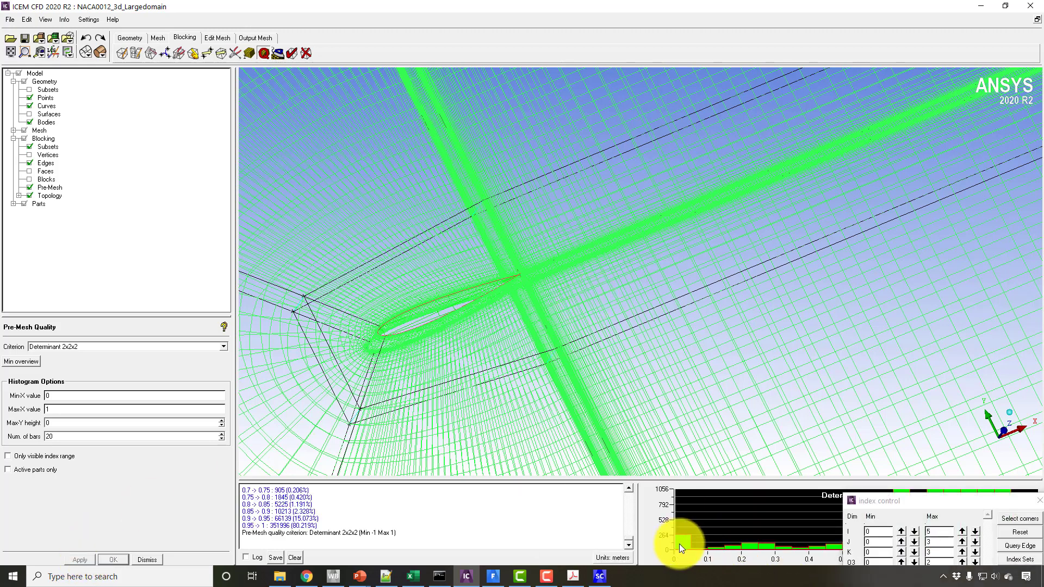
left_click(687, 543)
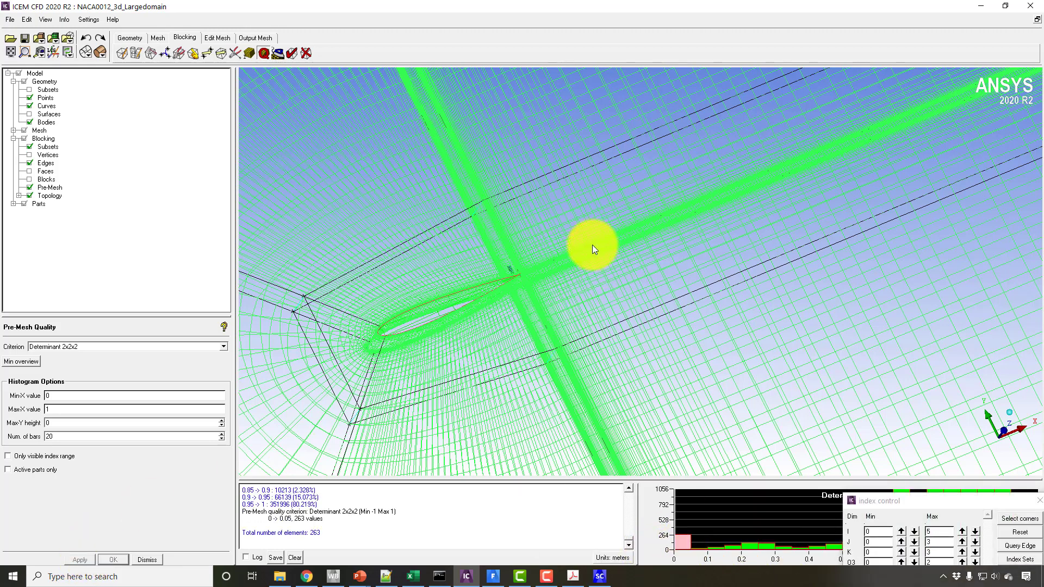
left_click_drag(592, 245, 710, 235)
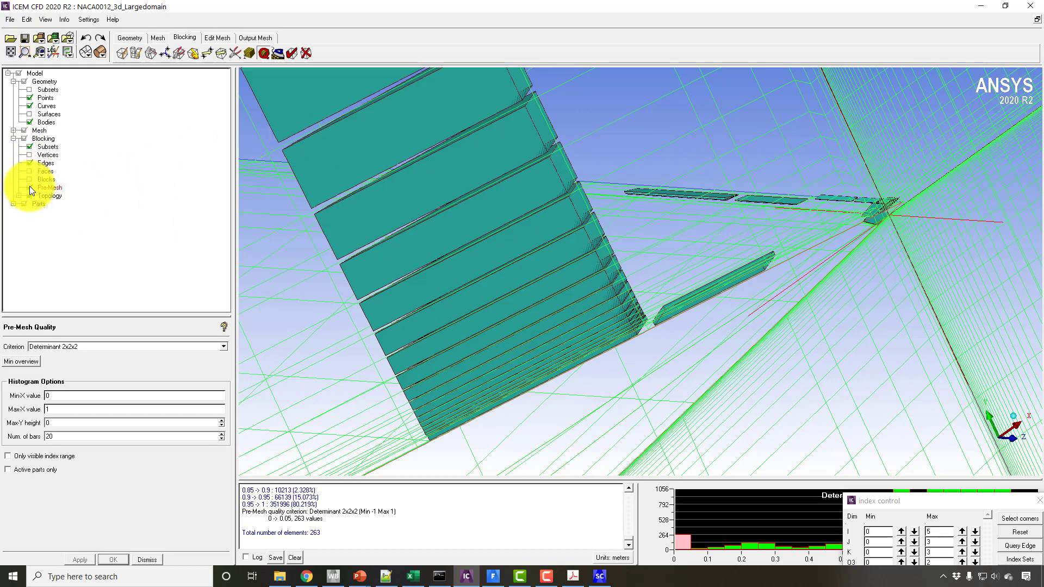
left_click(677, 539)
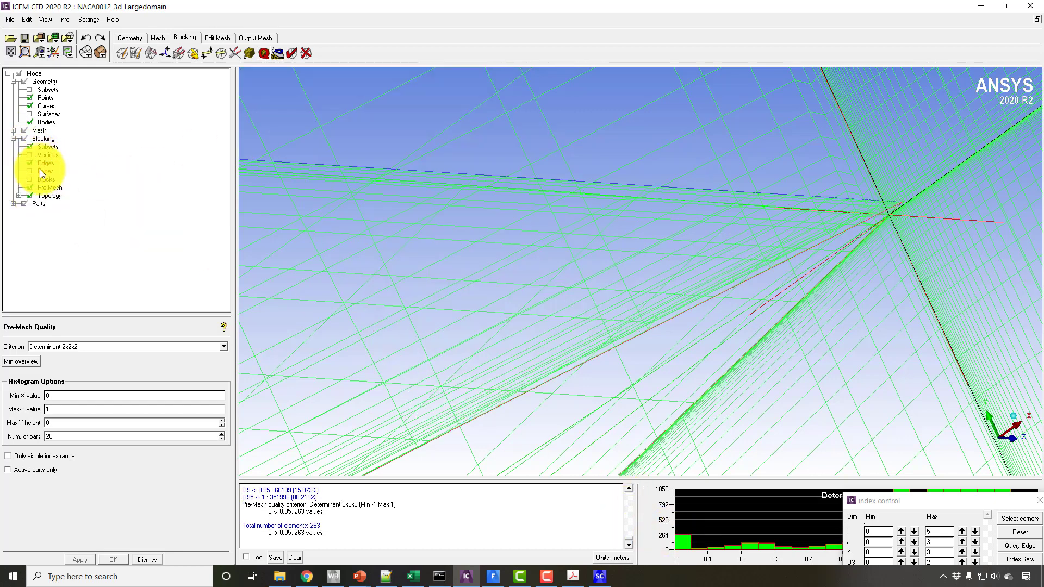
Step: Hide the pre-mesh and associate the misplaced block vertex at the airfoil's trailing edge with the trailing-edge geometry point
left_click(31, 186)
left_click_drag(546, 225, 612, 278)
middle_click_drag(612, 278, 565, 220)
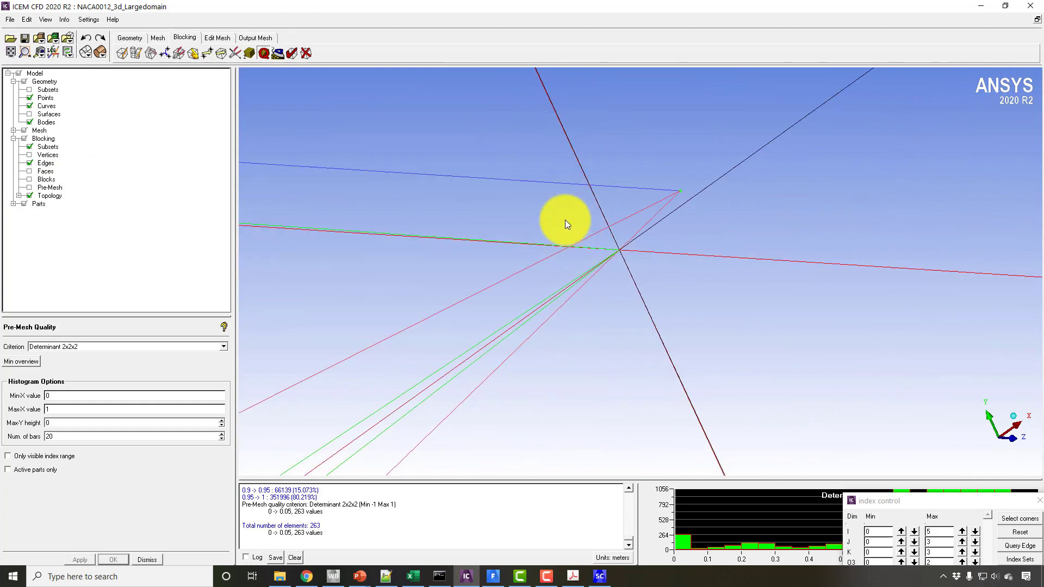
left_click(194, 52)
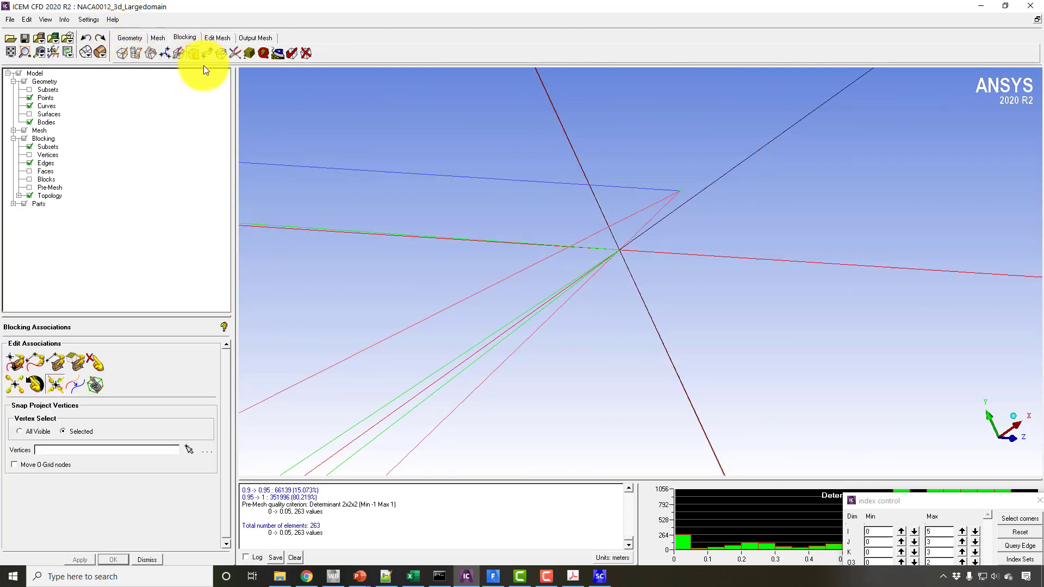
left_click(24, 358)
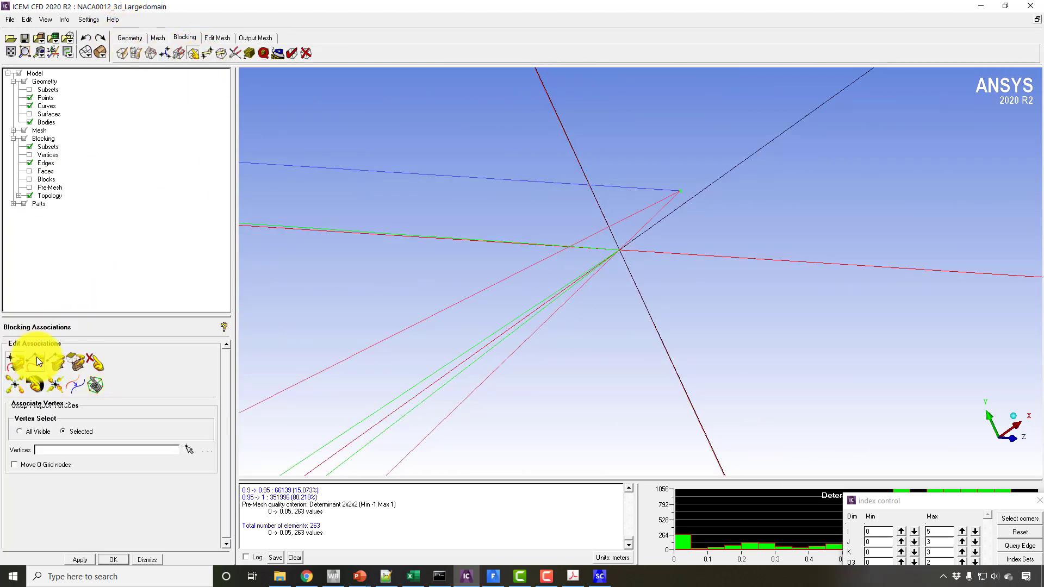
left_click(613, 250)
left_click(688, 187)
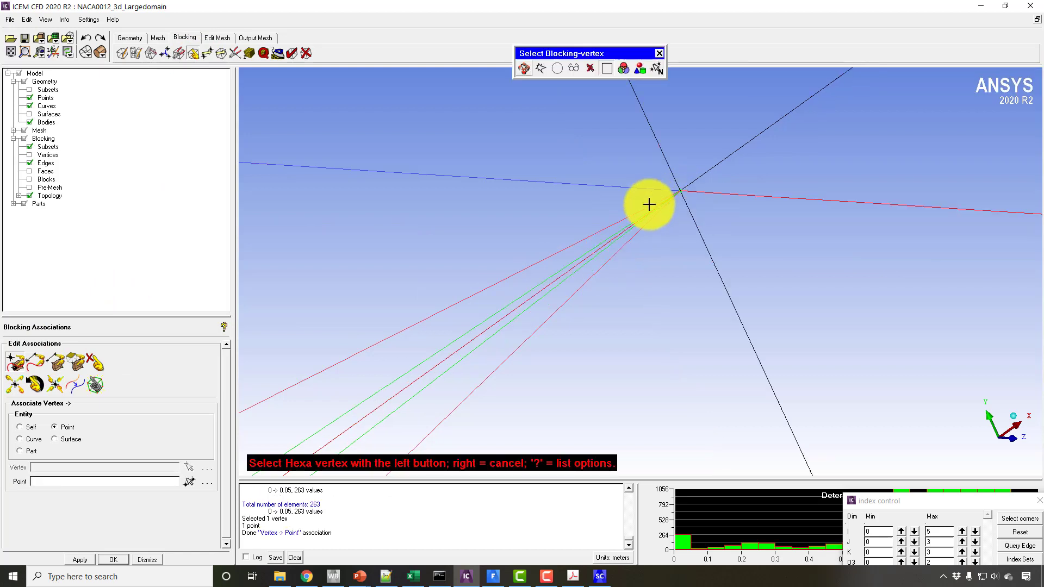
right_click(638, 241)
Step: Replot the Determinant 2x2x2 histogram and highlight the cells in its lowest bar
right_click(738, 520)
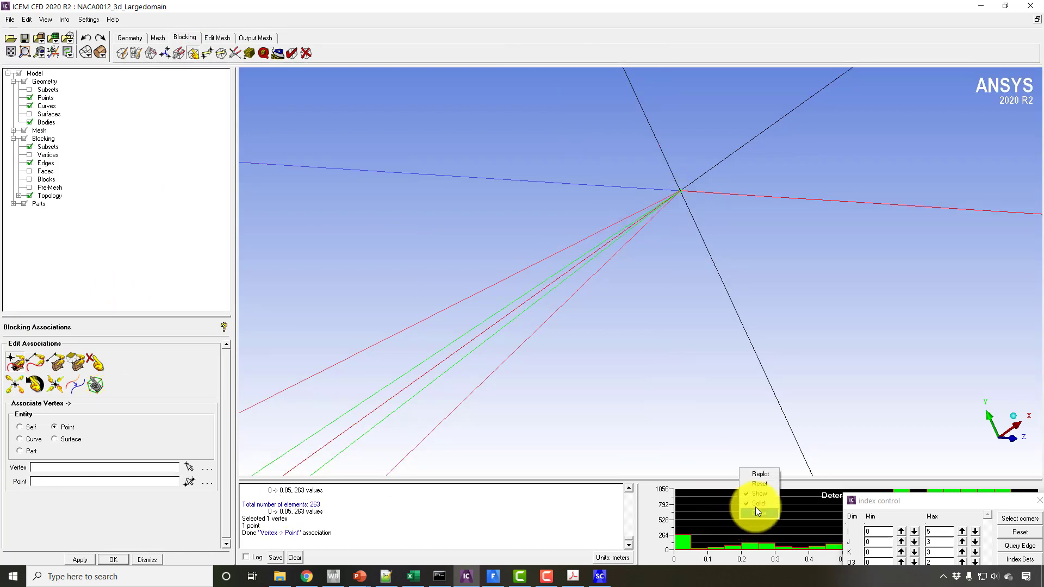
left_click(752, 474)
left_click(293, 341)
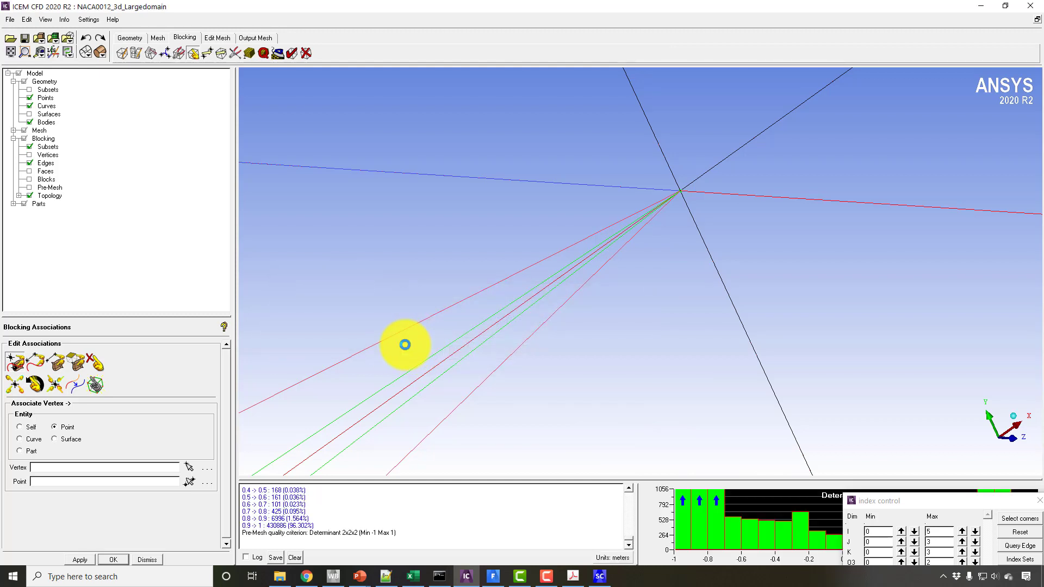
left_click(684, 537)
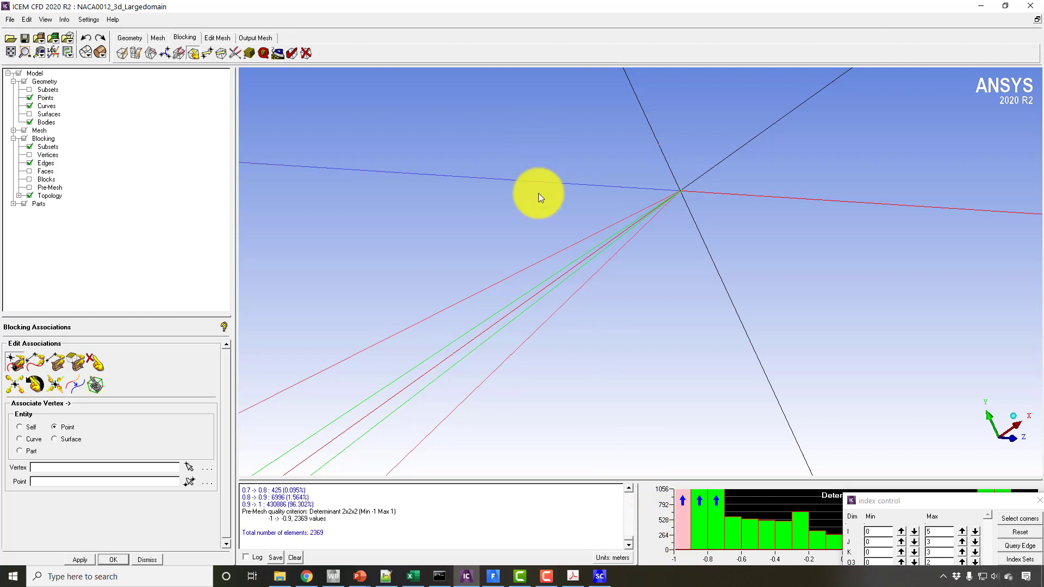
Step: Examine the block edges, vertices and curve associations around the airfoil from an oblique close-up view
left_click(11, 53)
left_click_drag(546, 244, 481, 230)
right_click_drag(481, 230, 462, 370)
middle_click_drag(364, 259, 664, 223)
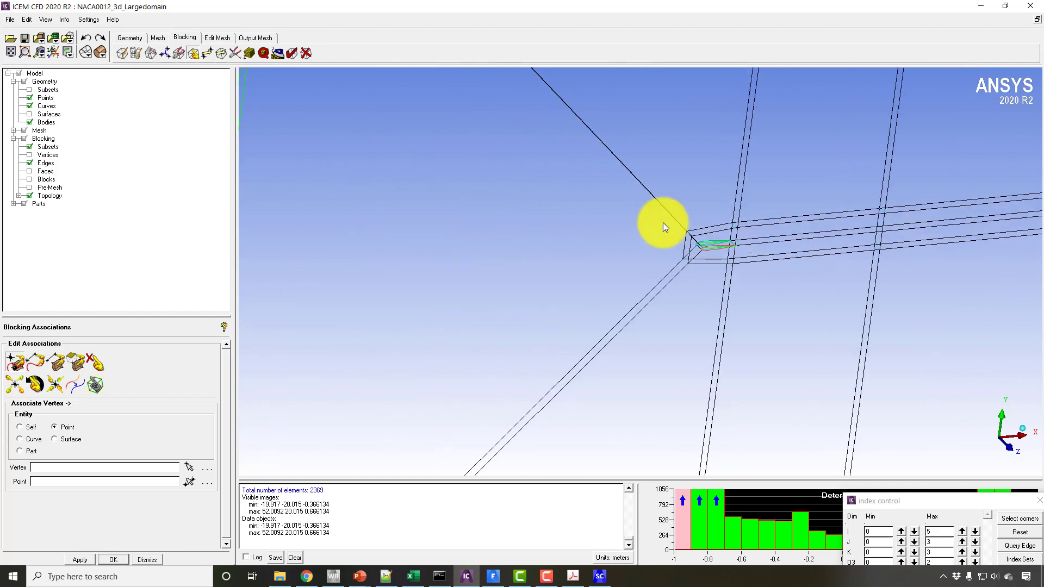
right_click_drag(663, 223, 828, 345)
middle_click_drag(829, 153, 649, 241)
right_click_drag(648, 240, 611, 361)
middle_click_drag(610, 361, 606, 217)
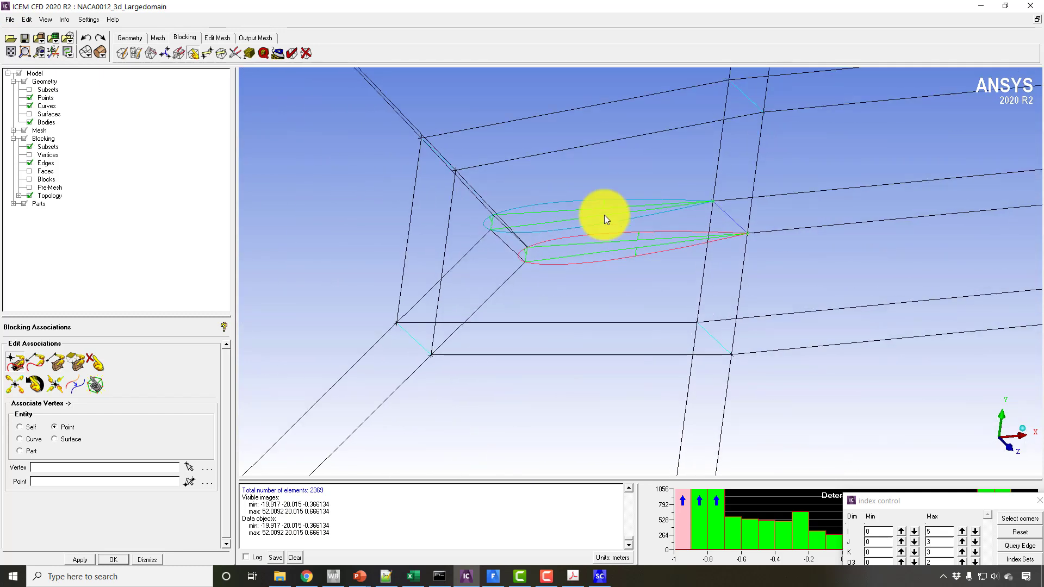
right_click_drag(606, 217, 582, 263)
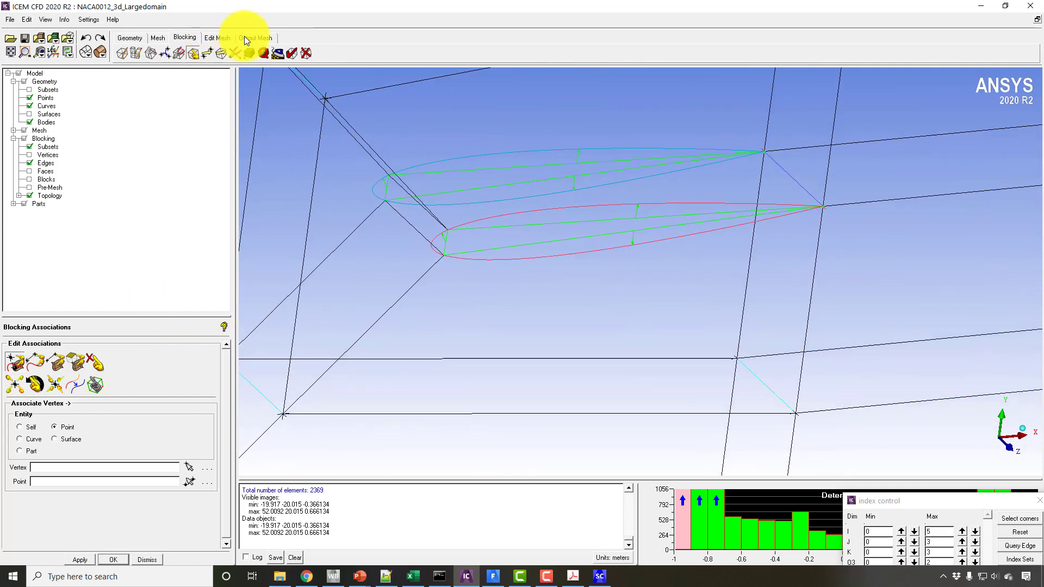
Step: Recheck the Determinant 2x2x2 quality for only the visible index range and active parts, and highlight the lowest-quality cells
left_click(258, 52)
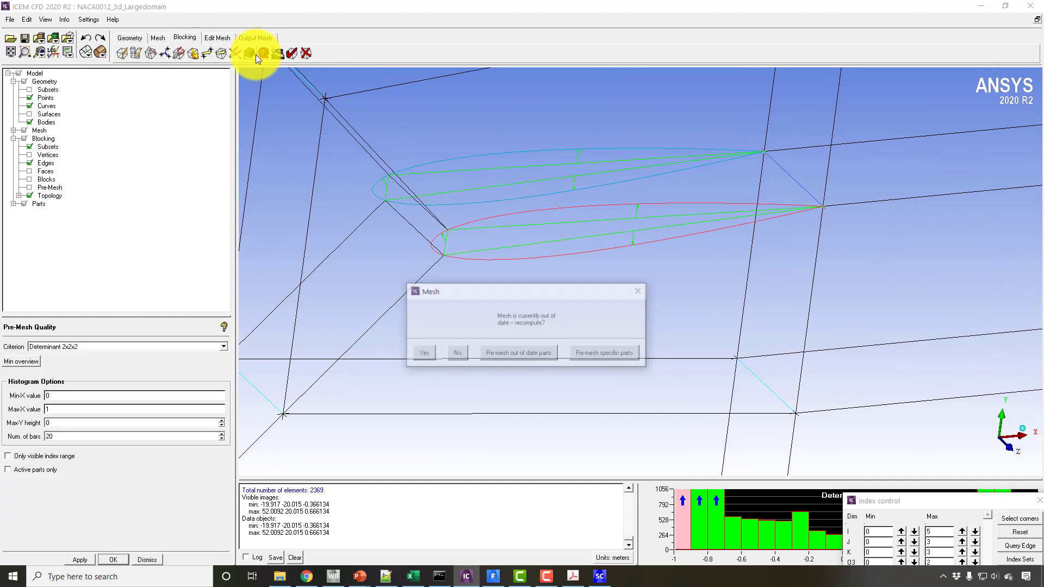
left_click(46, 459)
left_click(80, 559)
left_click(422, 354)
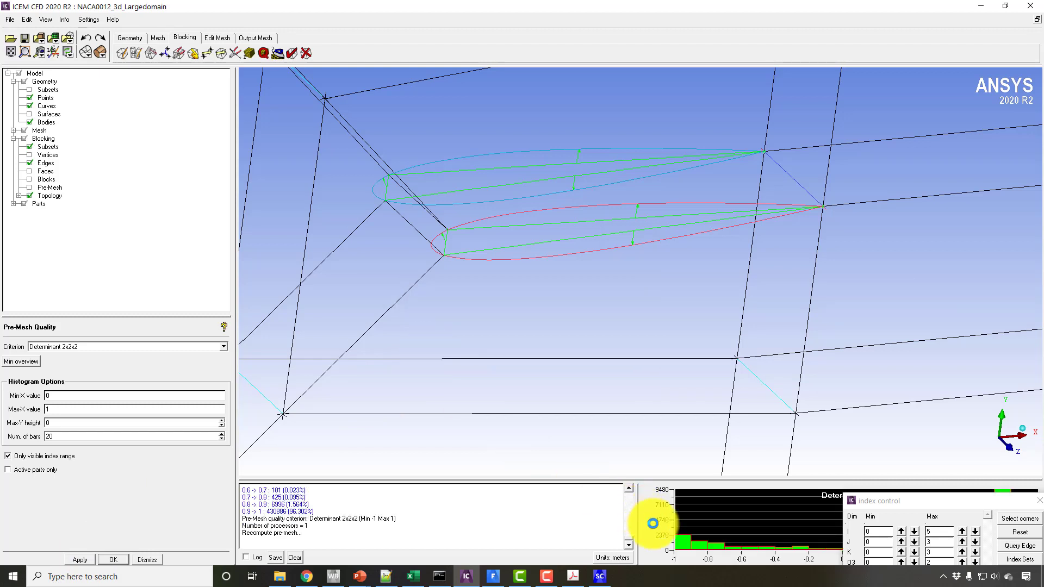
left_click(652, 523)
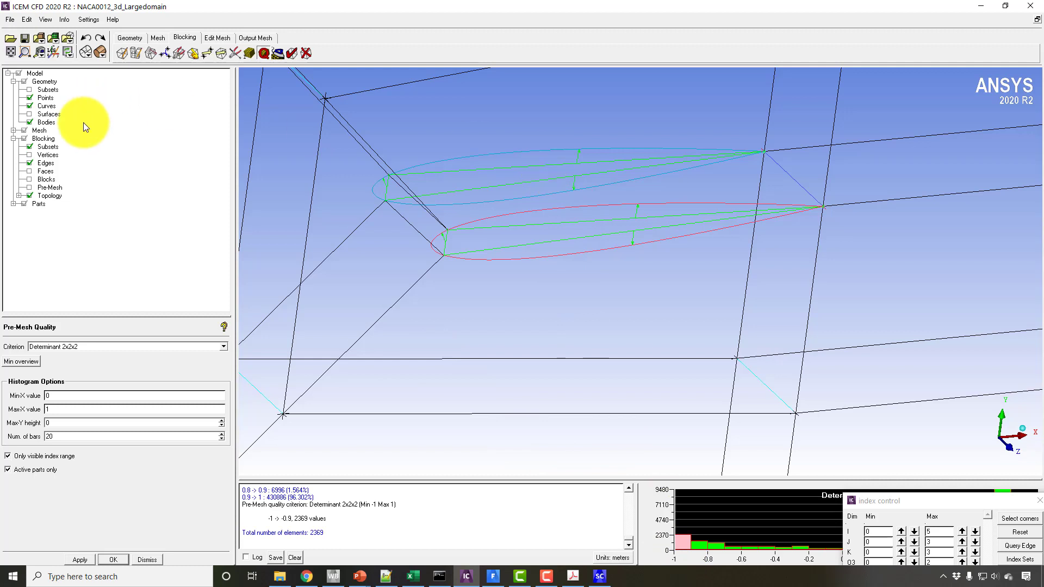
Step: Hide the block edges and geometry curves and fit the view to look for the highlighted low-quality cells
left_click(29, 163)
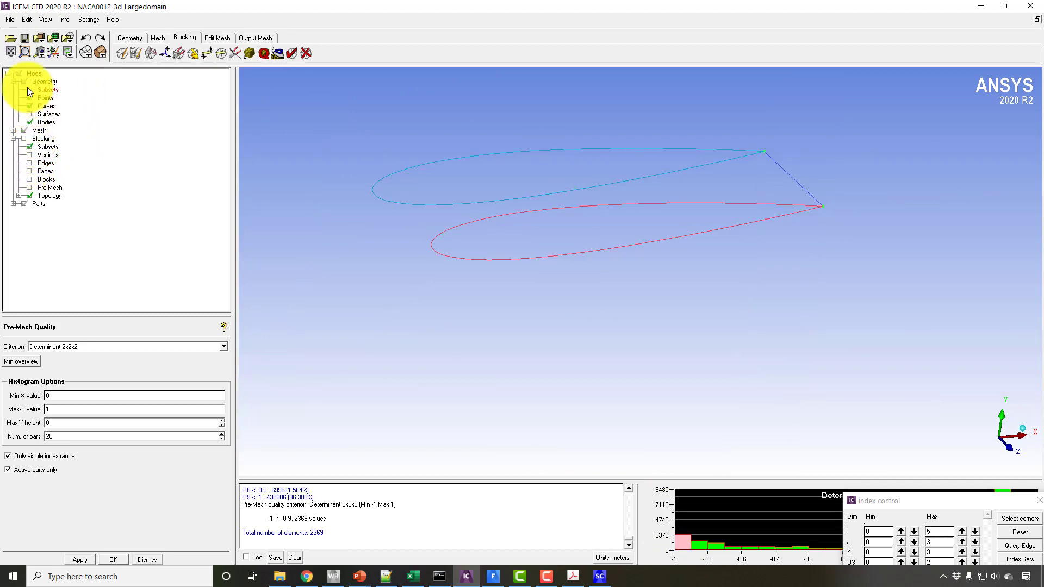
left_click(30, 106)
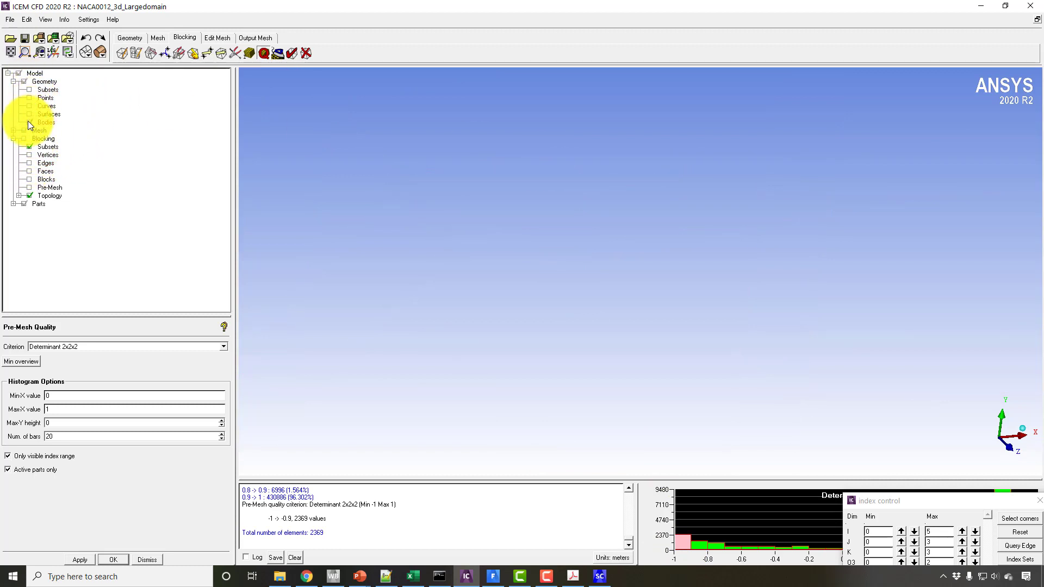
left_click(8, 51)
left_click_drag(561, 229, 789, 501)
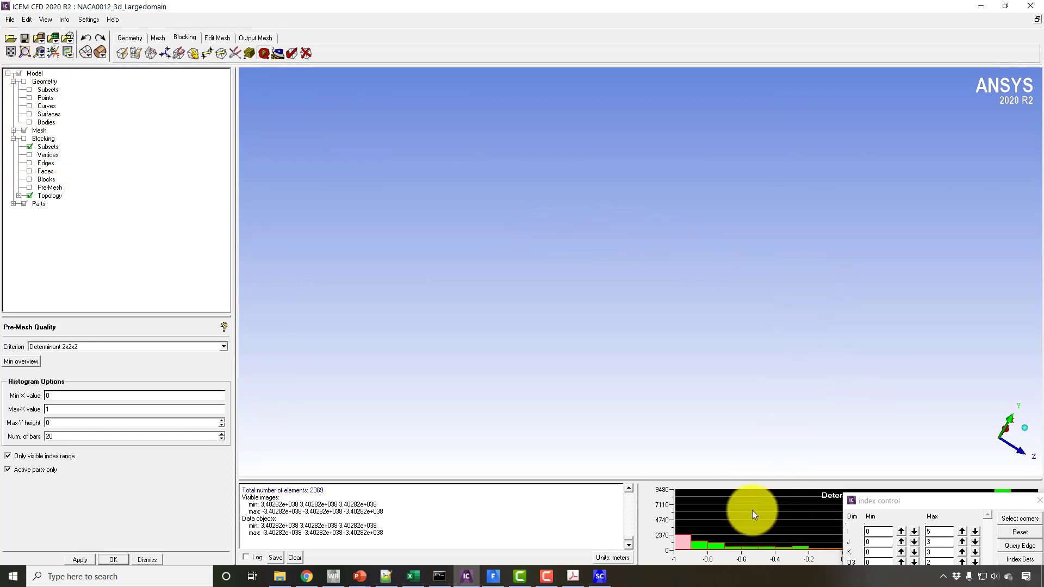
Step: Replot the quality histogram with a minimum X value of 0, recomputing the out-of-date mesh
right_click(752, 510)
left_click(768, 513)
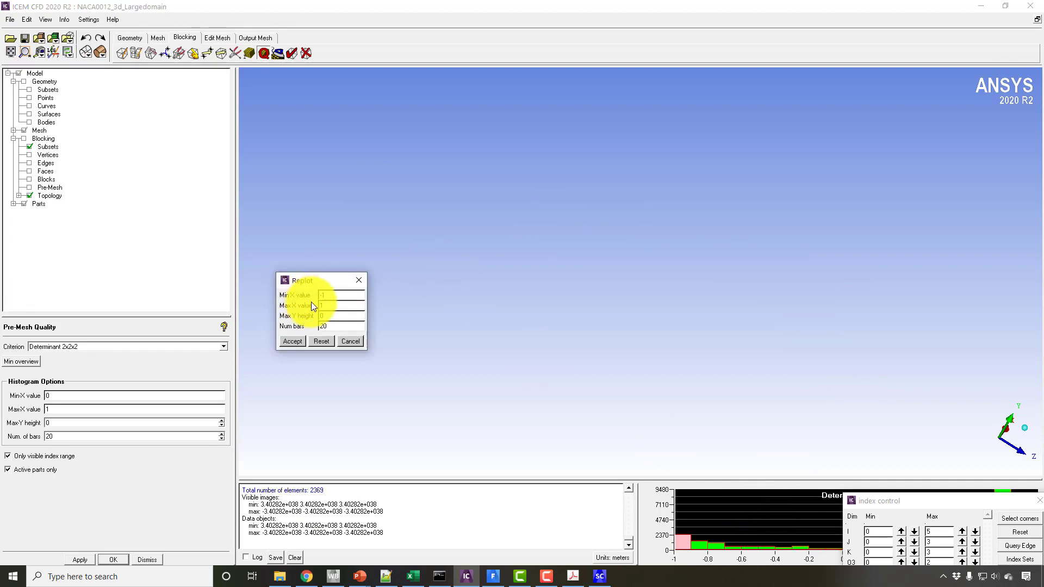
left_click_drag(337, 295, 276, 302)
type("1")
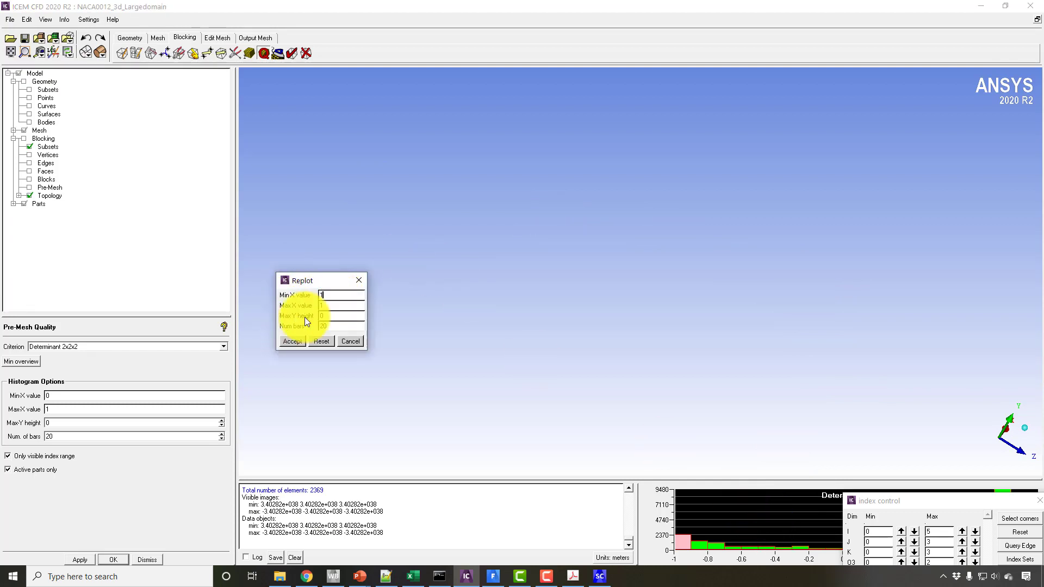
key("BackSpace")
type("0")
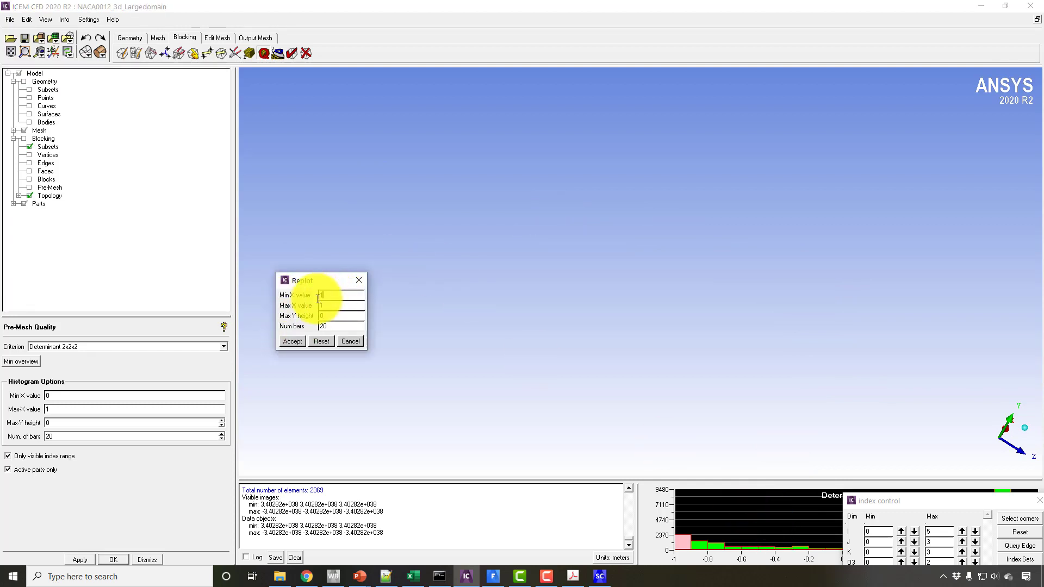
left_click(294, 342)
left_click(426, 352)
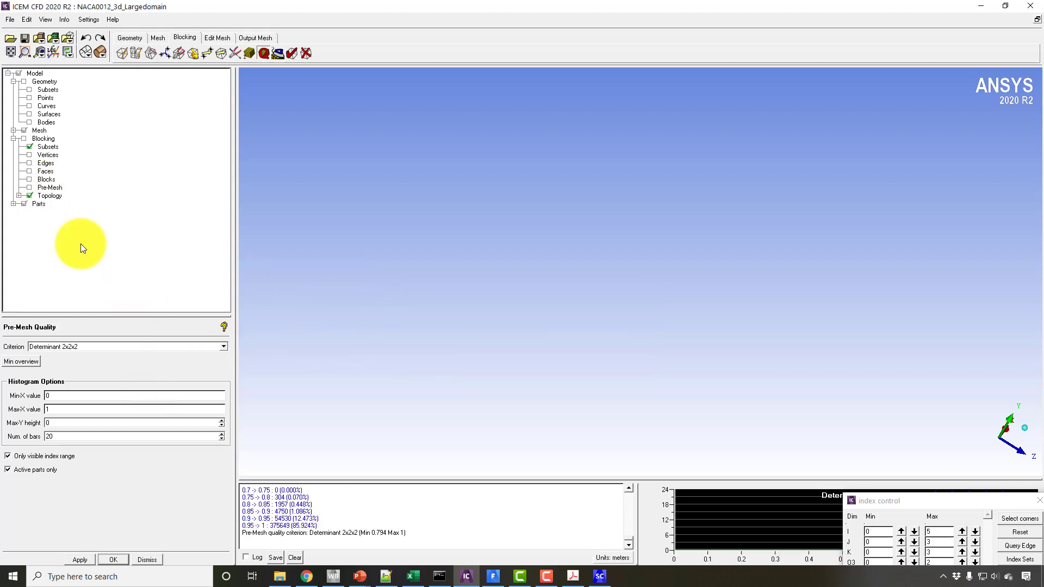
Step: Show the block edges and pre-mesh again and close the index control window
left_click(30, 163)
left_click_drag(960, 502, 557, 229)
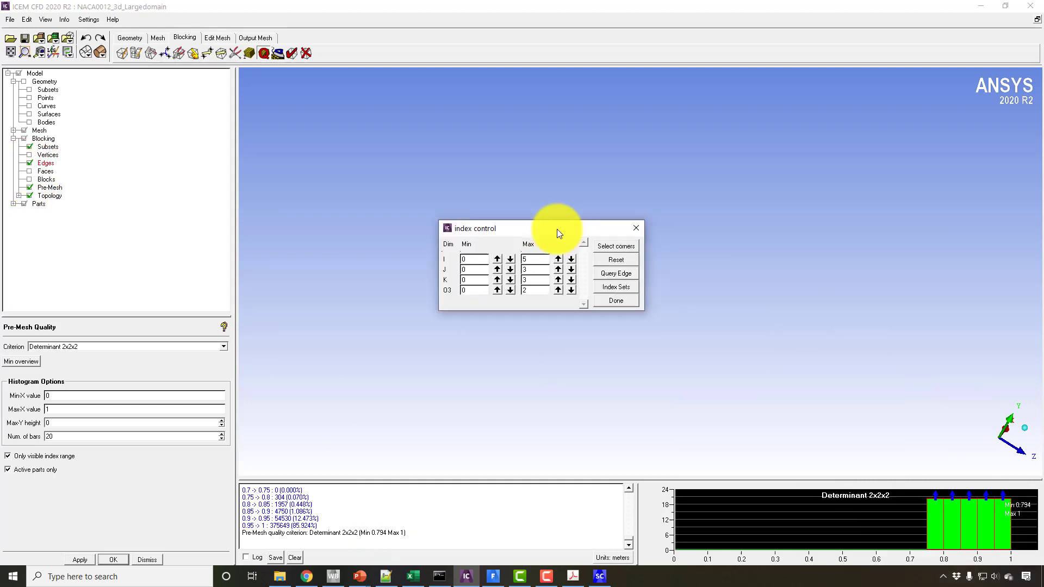
left_click(636, 227)
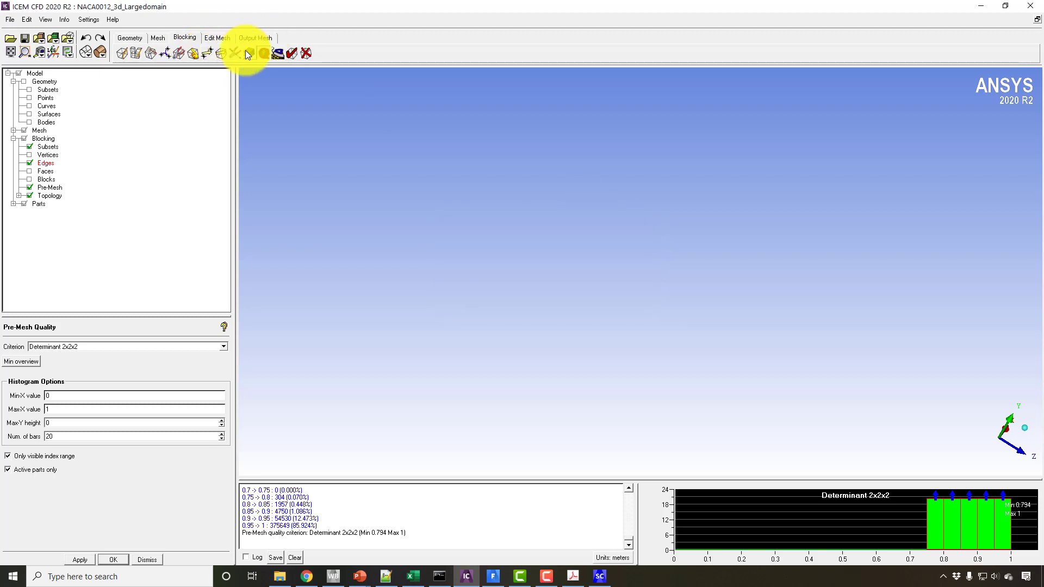
Step: Convert the pre-mesh to an unstructured mesh, replacing the existing mesh
left_click(246, 50)
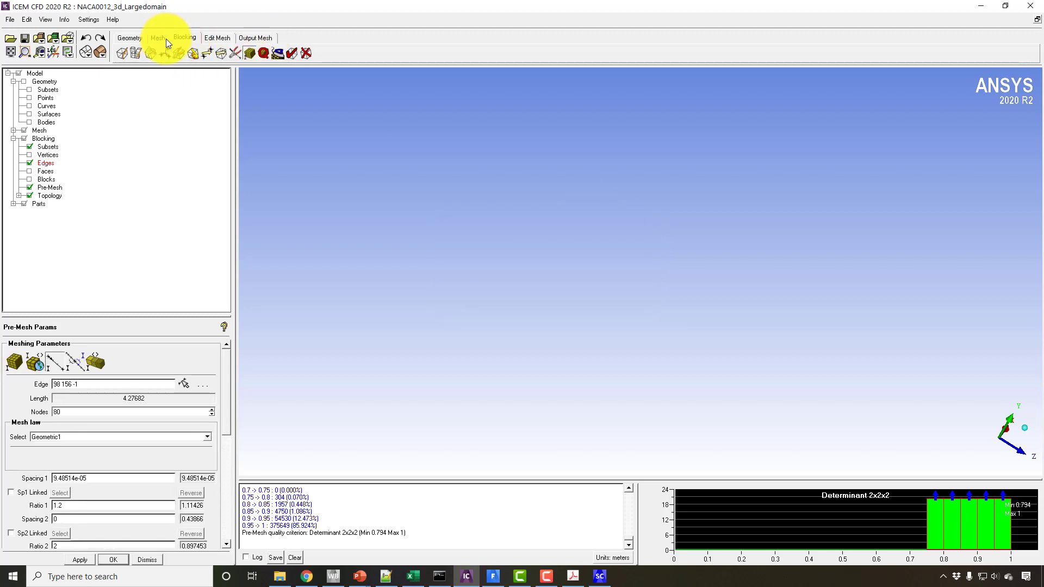
right_click(54, 186)
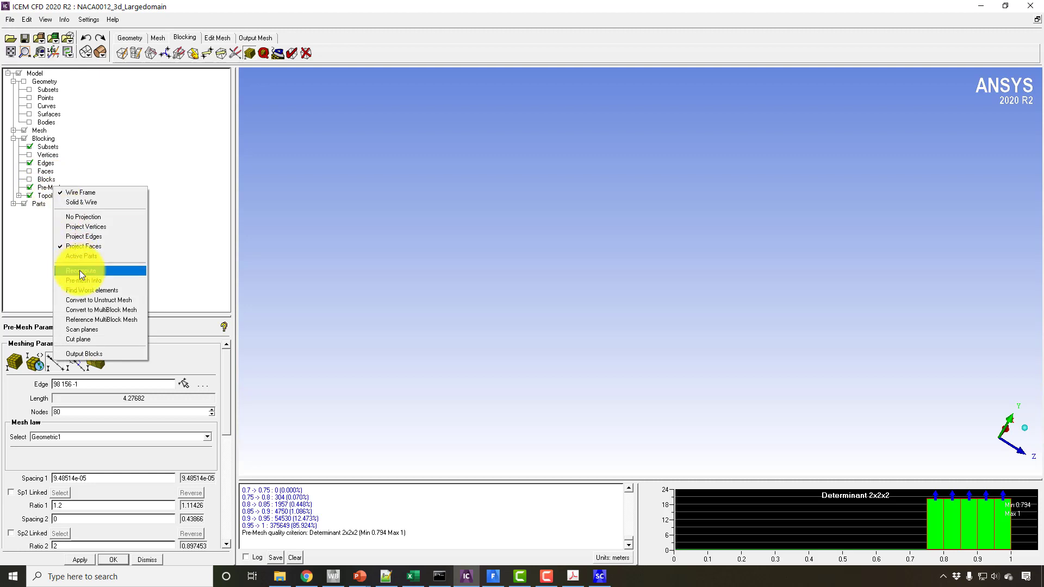
left_click(92, 301)
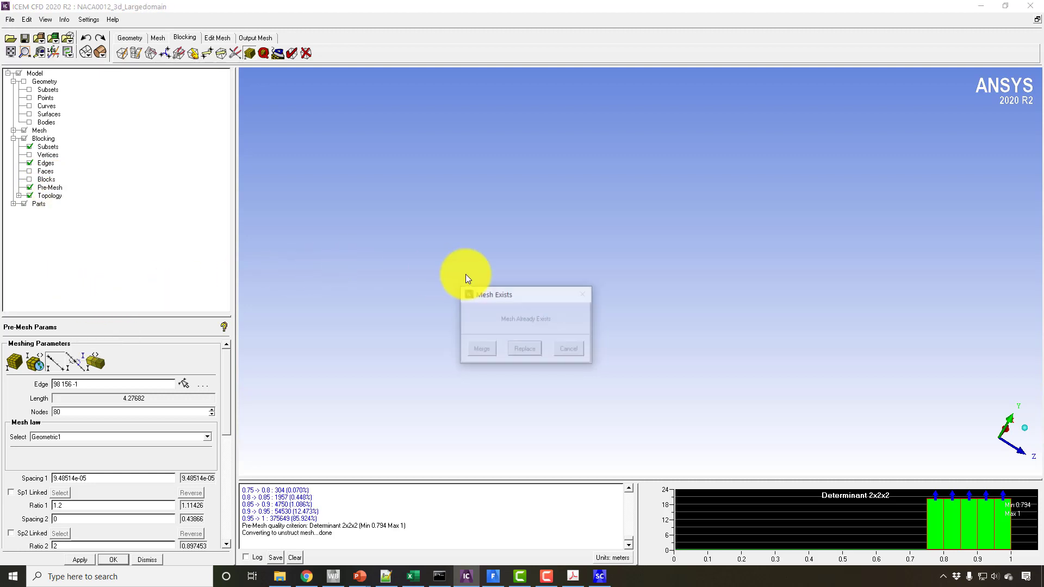
left_click(519, 350)
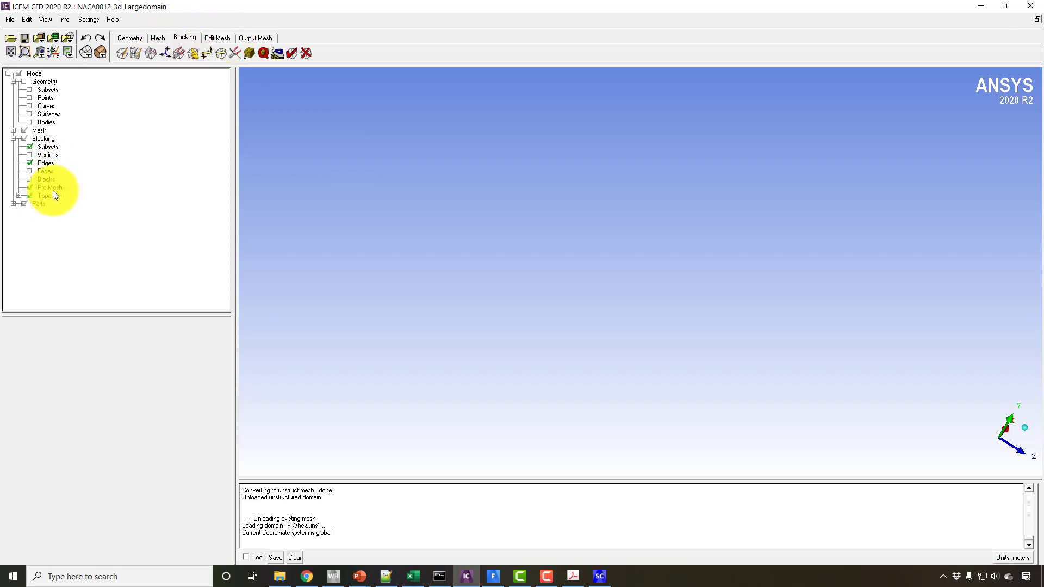
Step: Evaluate the unstructured mesh with the Orthogonal Quality criterion and examine the elements along the curved front boundary
left_click(216, 39)
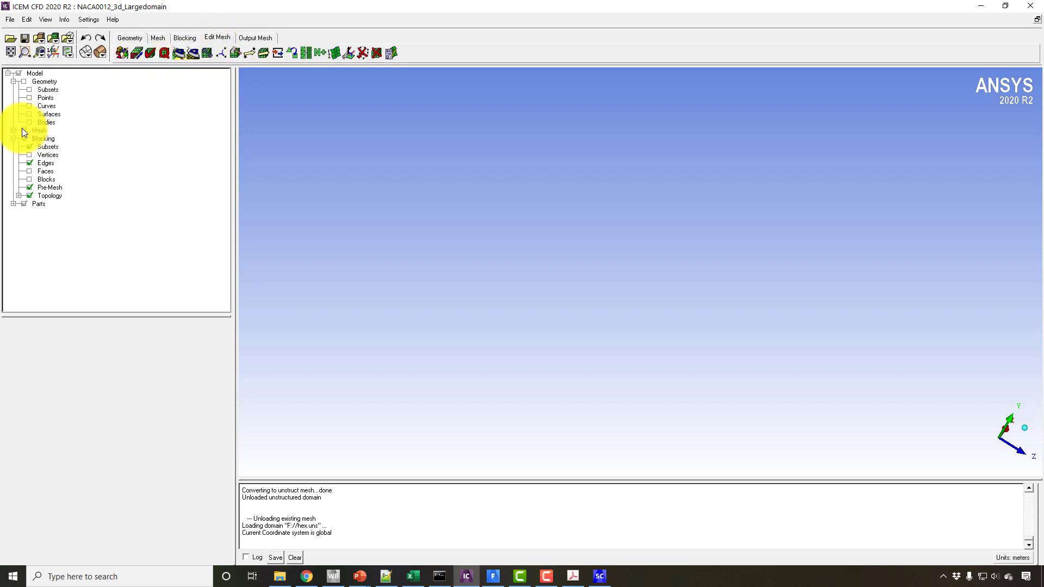
left_click(10, 52)
left_click_drag(542, 223, 169, 51)
left_click(169, 50)
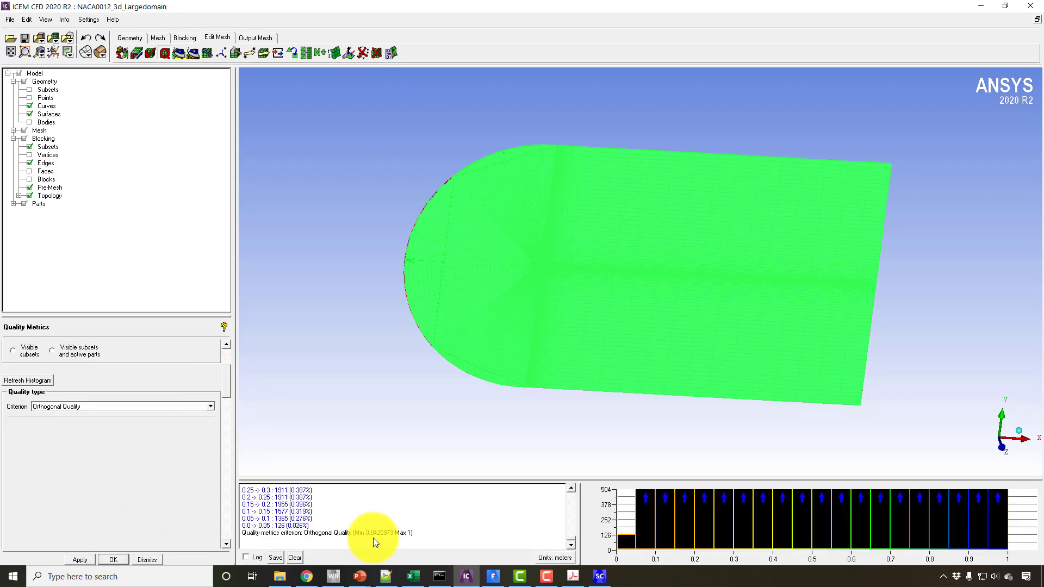
left_click_drag(396, 184, 580, 244)
right_click_drag(580, 245, 579, 146)
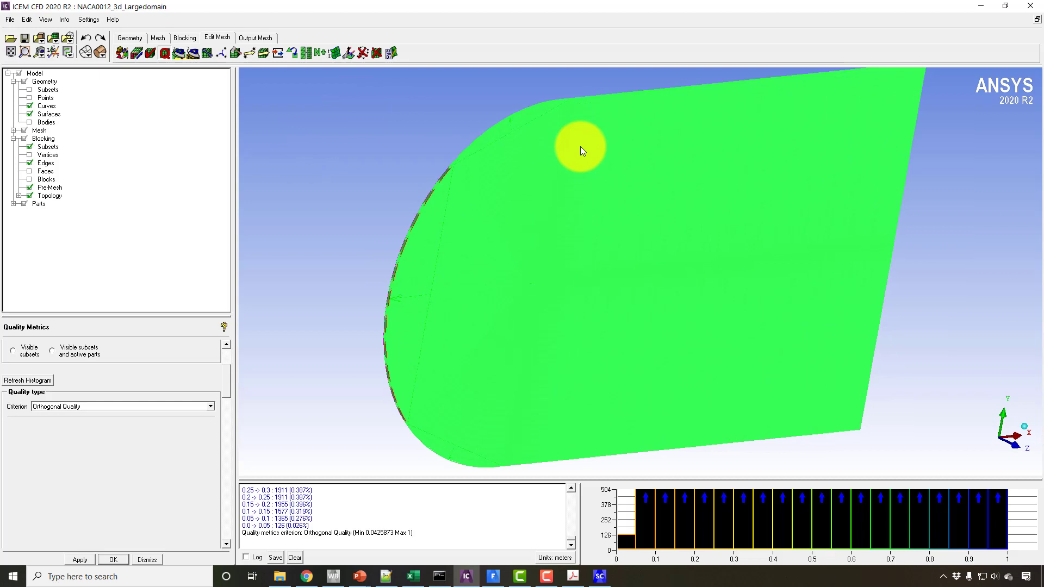